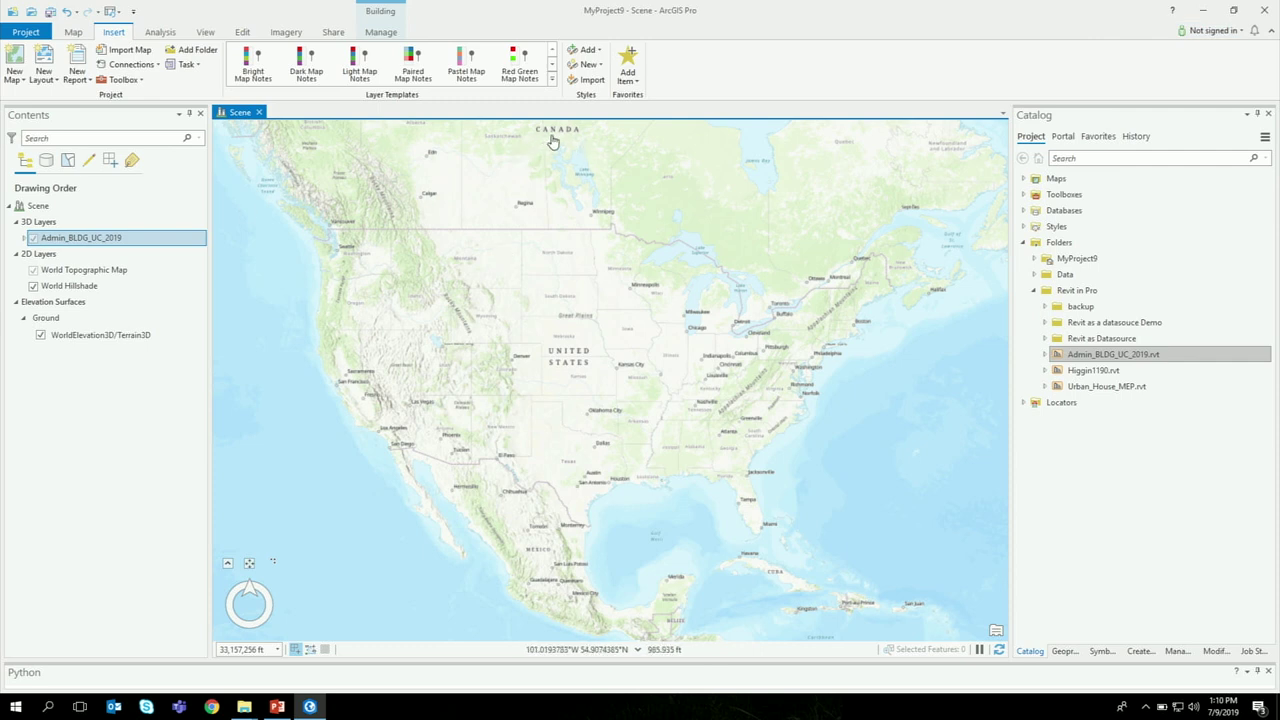
- Remove the Admin_BLDG_UC_2019 building layer from the scene
right_click(79, 246)
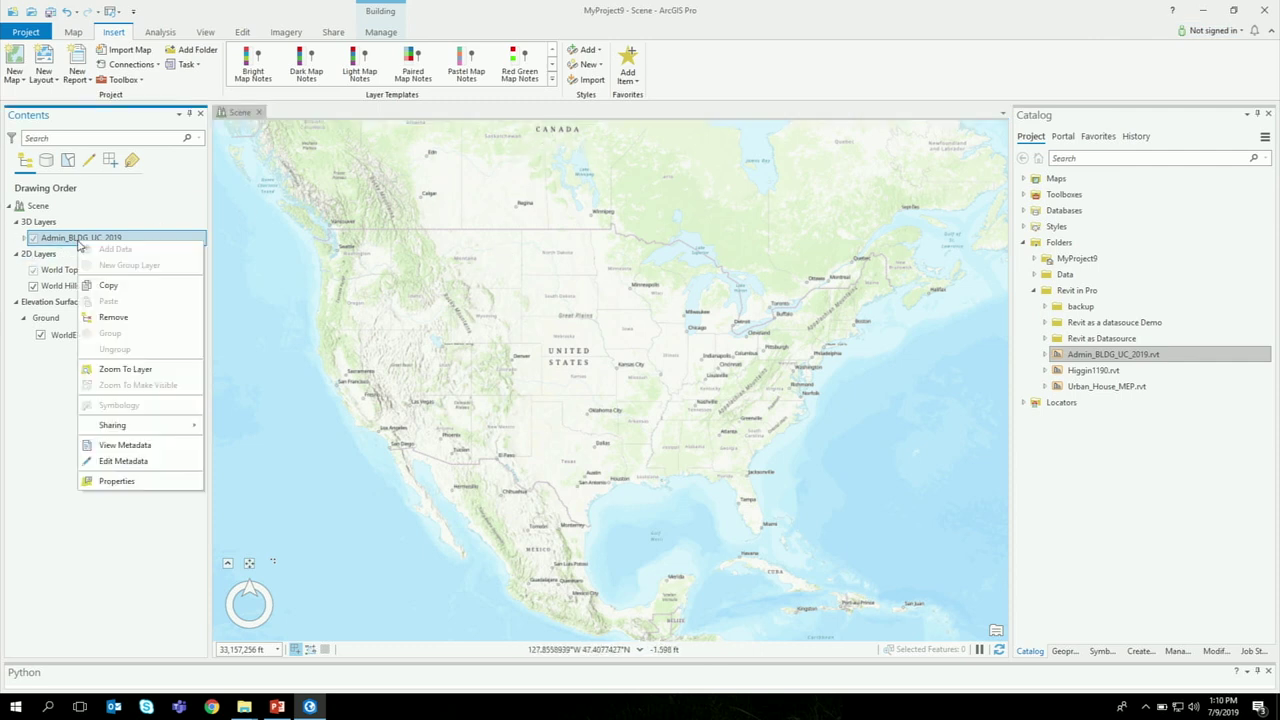
click(116, 318)
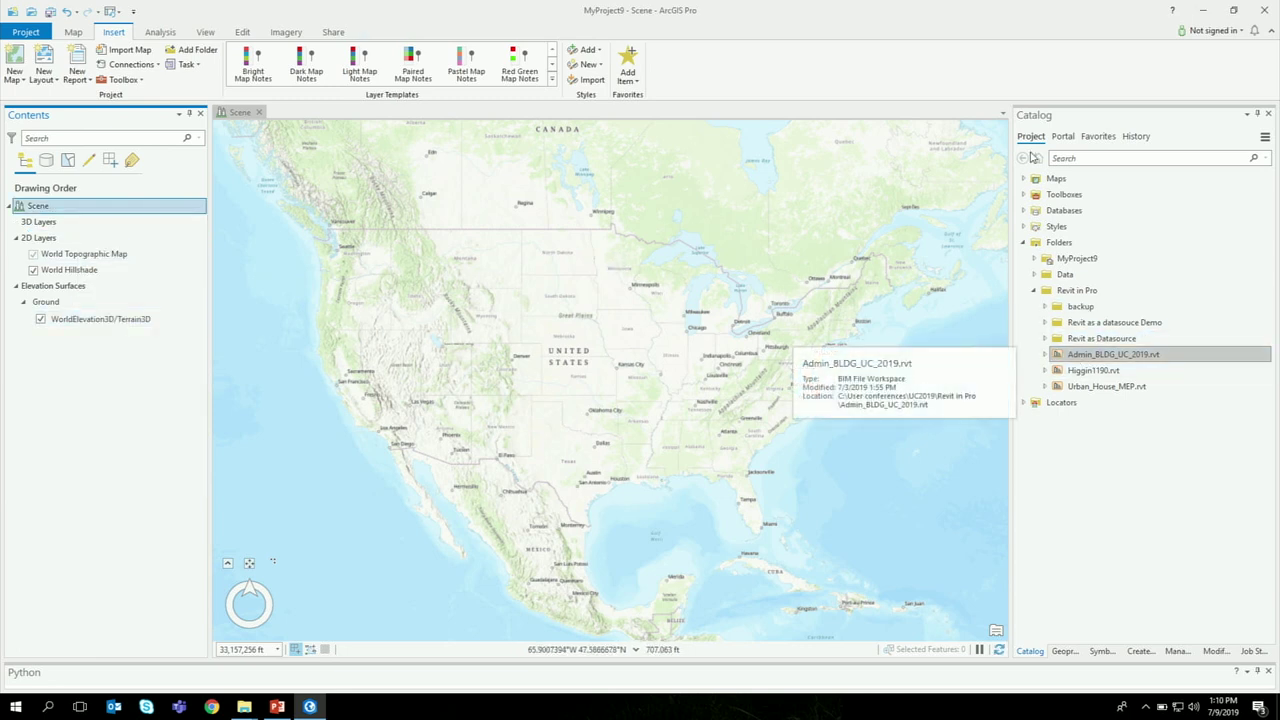
- Examine the feature classes in the Architectural dataset of Admin_BLDG_UC_2019.rvt in the project's Revit in Pro folder
click(1045, 355)
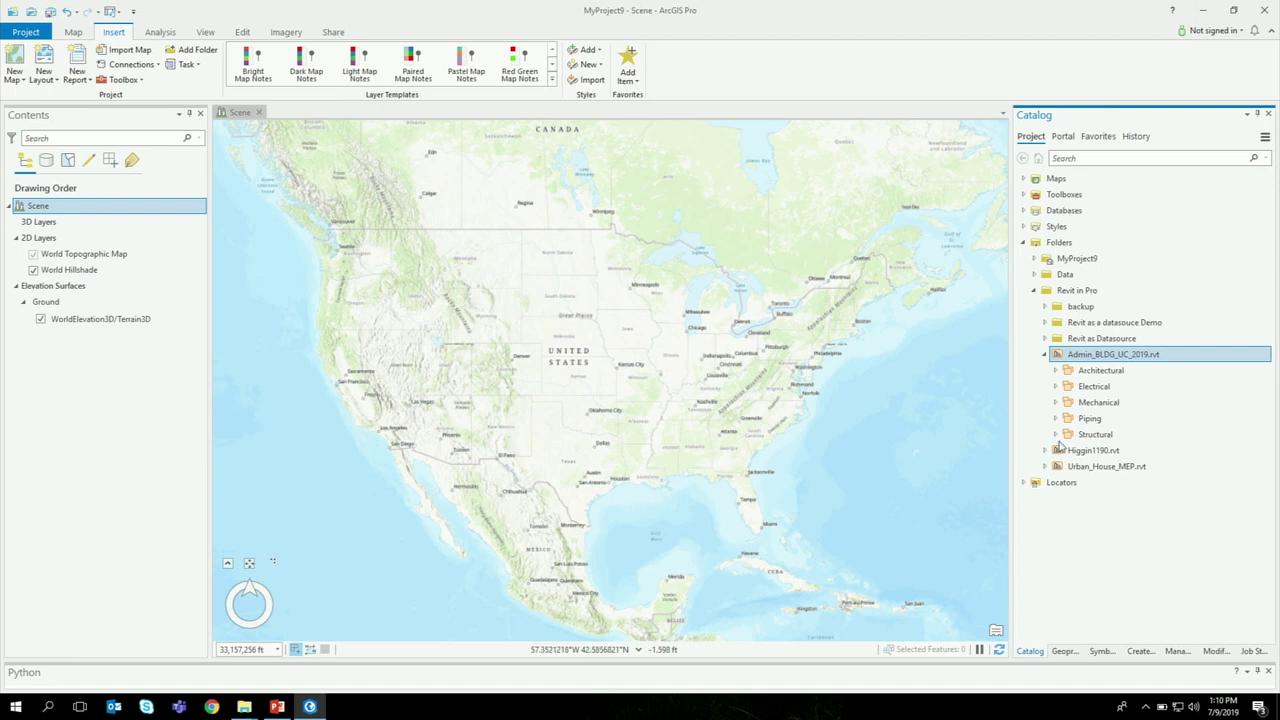
mouse_move(1066, 451)
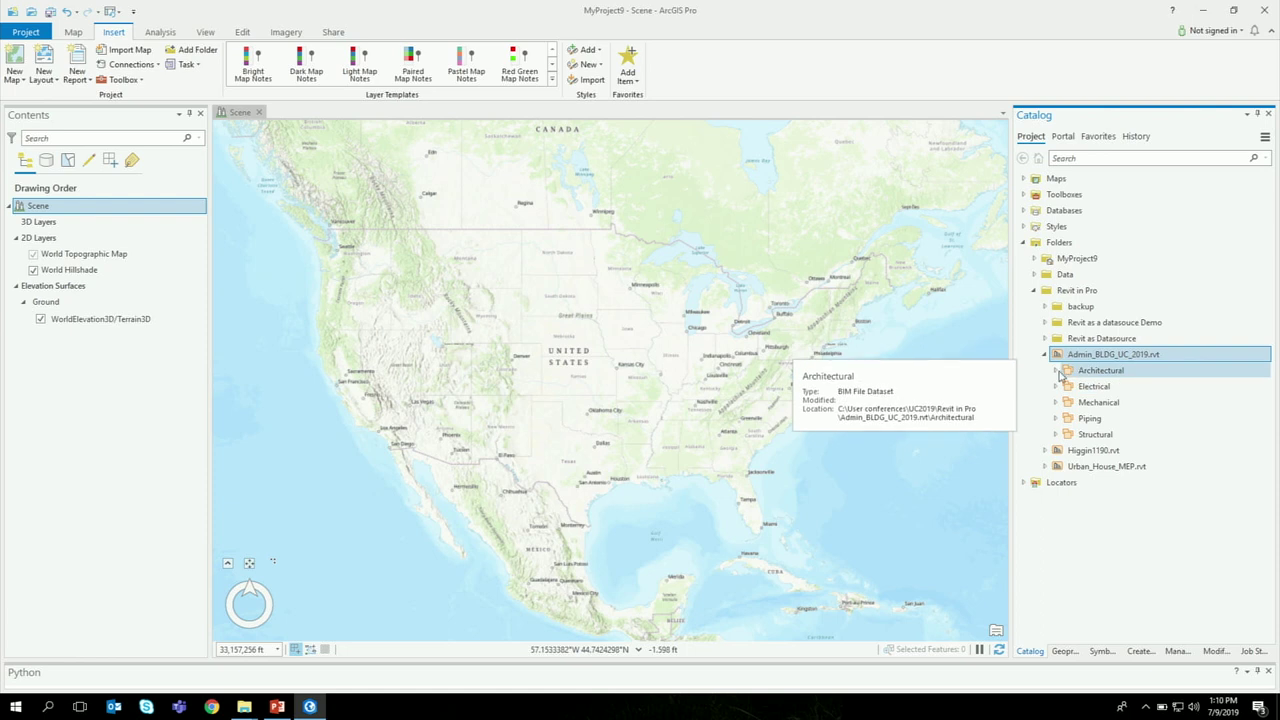
click(1058, 371)
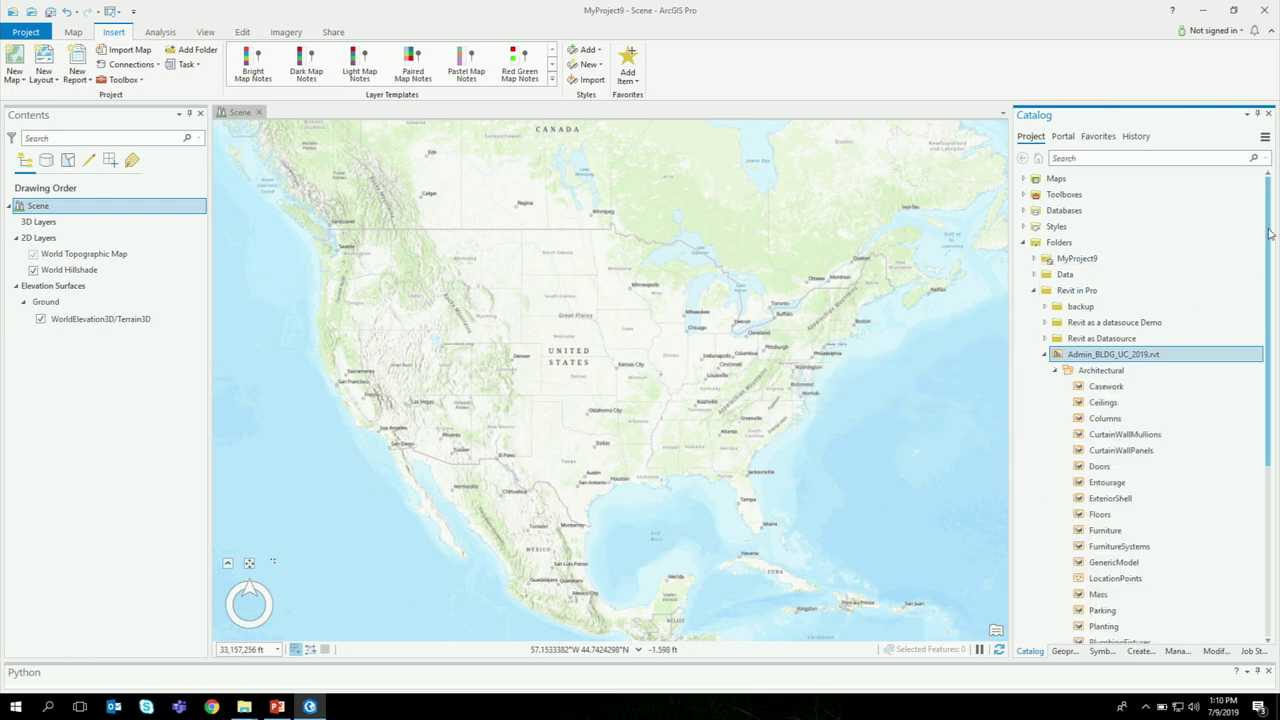
drag(1271, 236, 1275, 356)
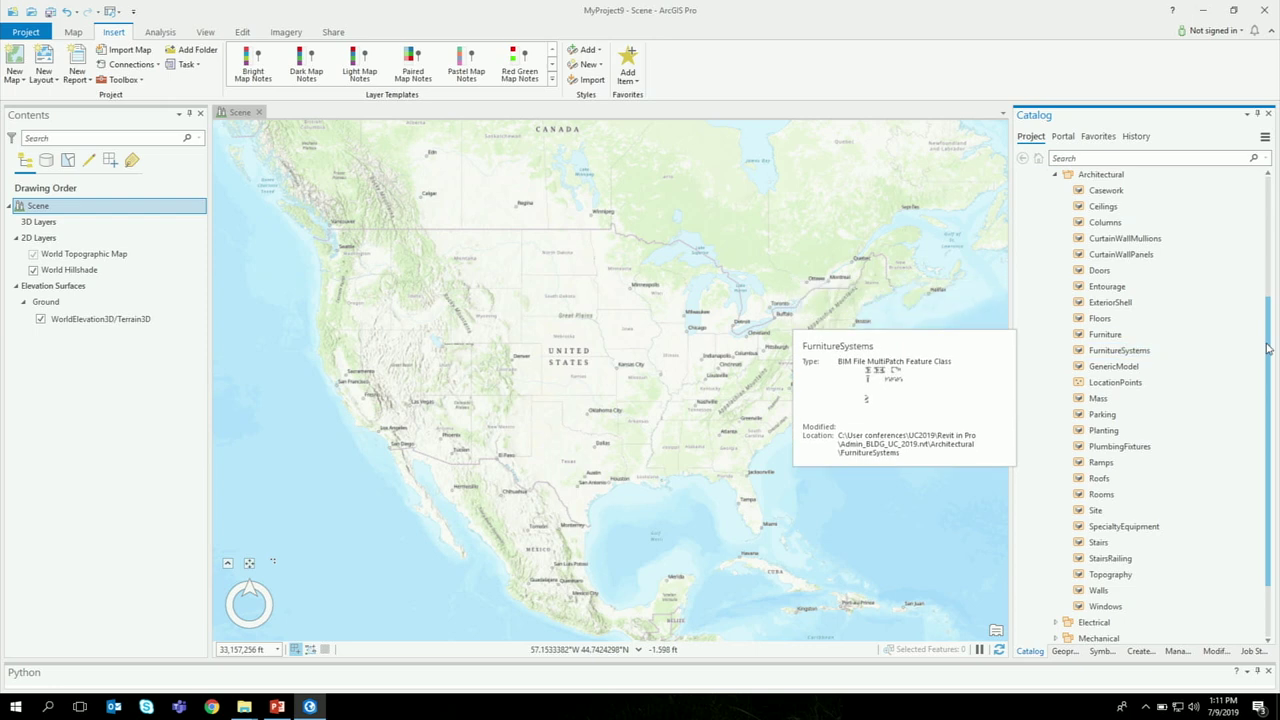
drag(1270, 346, 1267, 312)
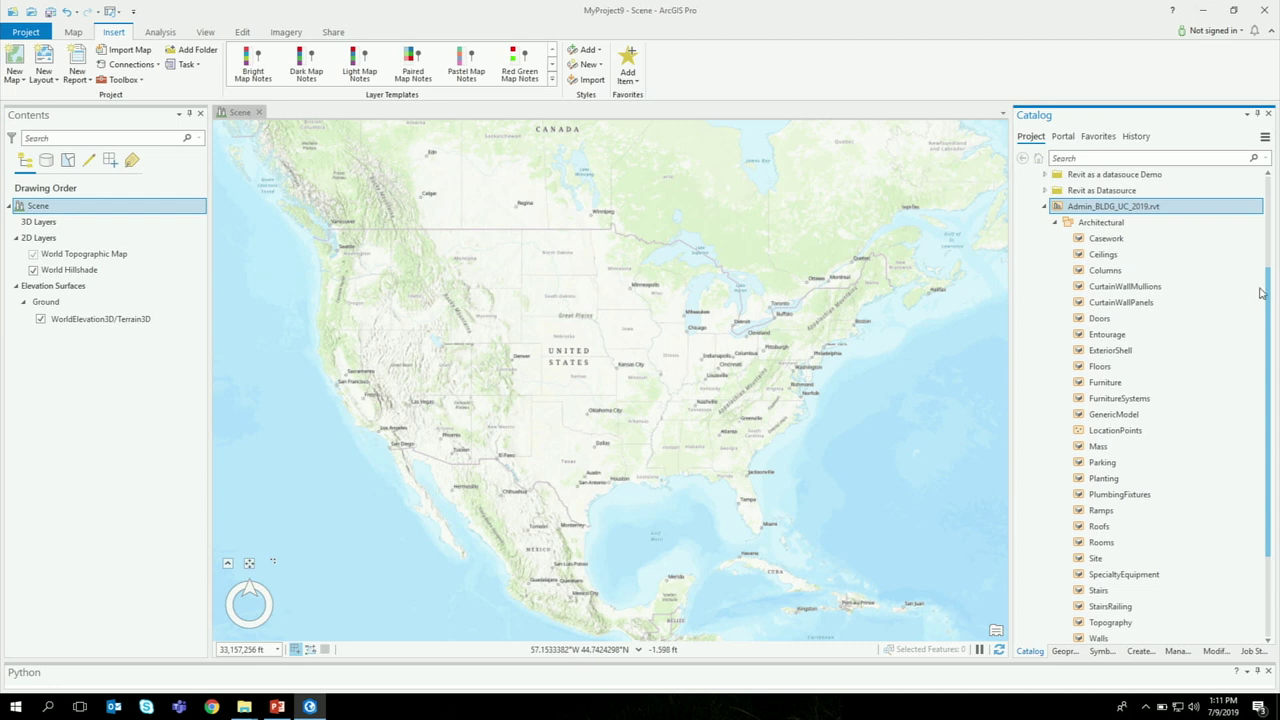
drag(1267, 294, 1008, 304)
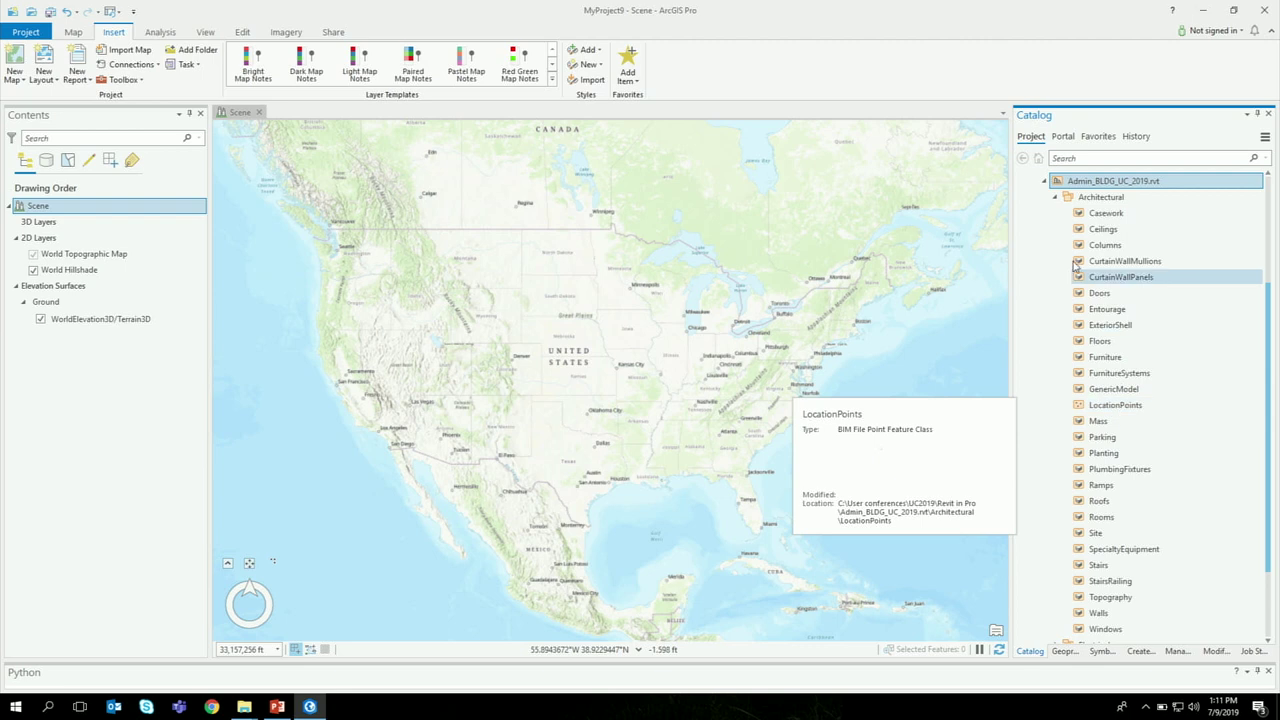
click(1055, 199)
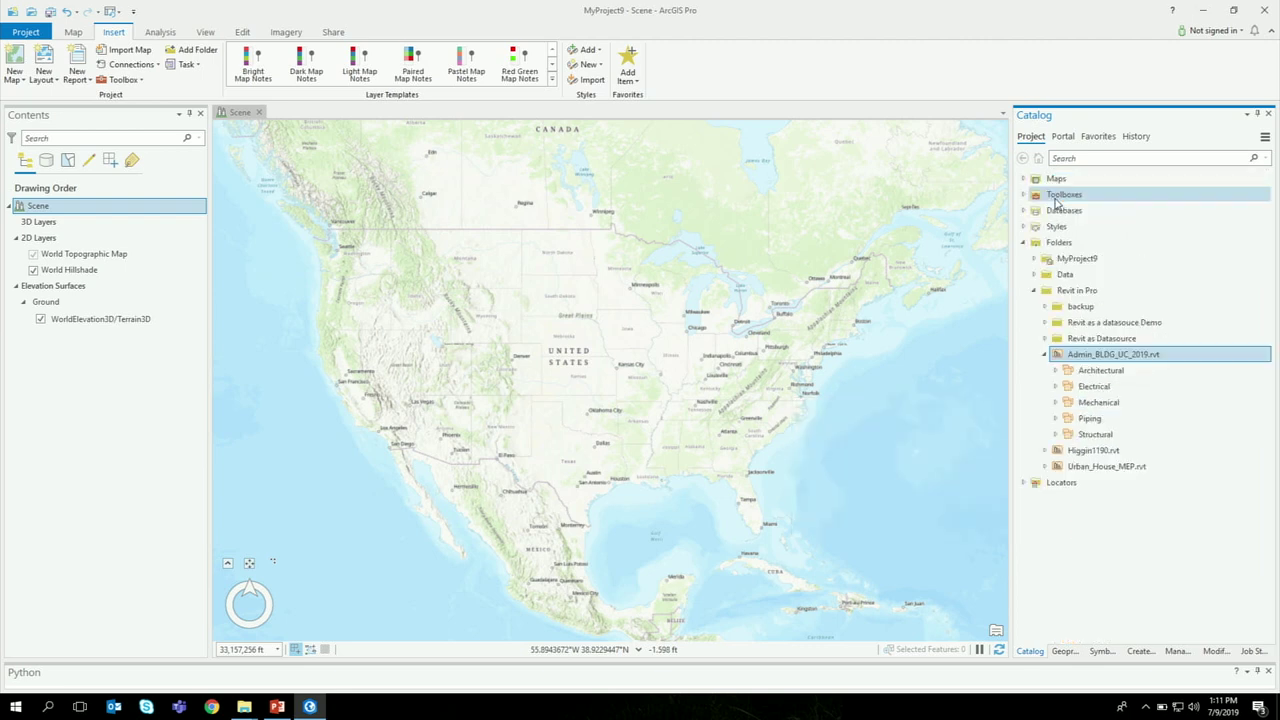
- Examine the feature classes in the Electrical, Mechanical, Piping and Structural datasets of Admin_BLDG_UC_2019.rvt, and collapse the file
click(1055, 387)
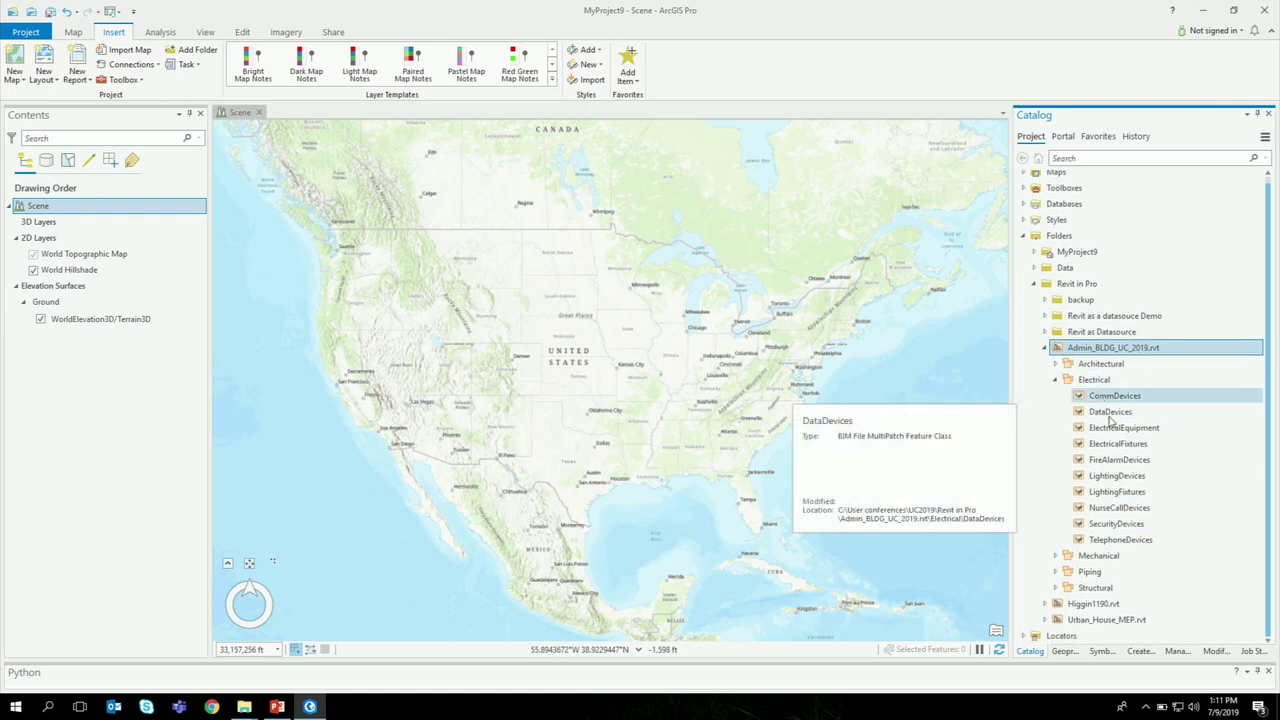
click(1055, 381)
click(1055, 402)
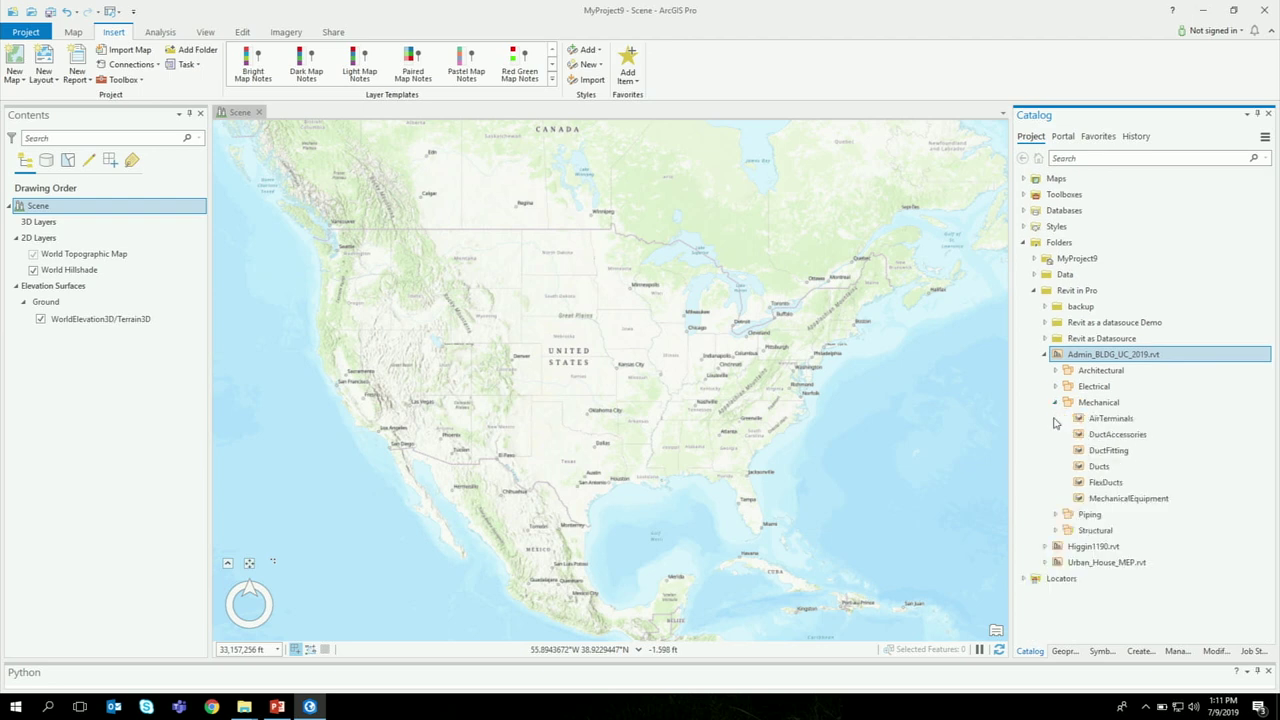
click(1055, 402)
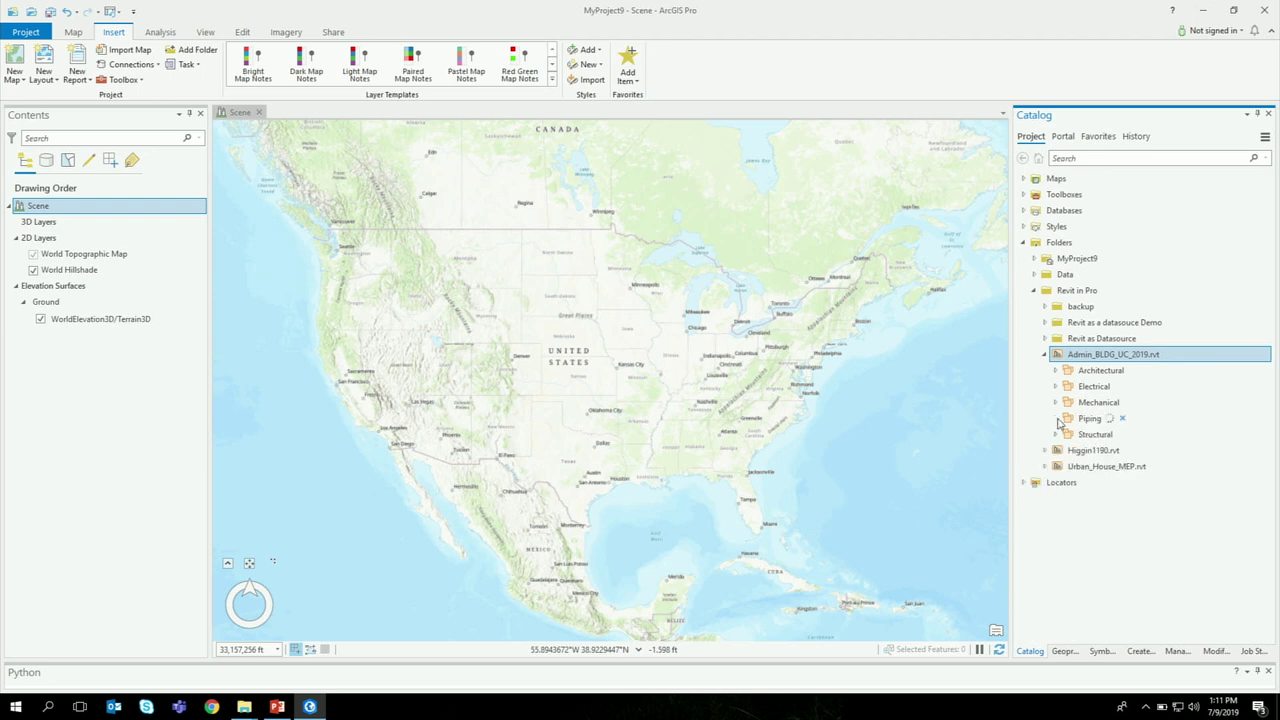
click(1055, 514)
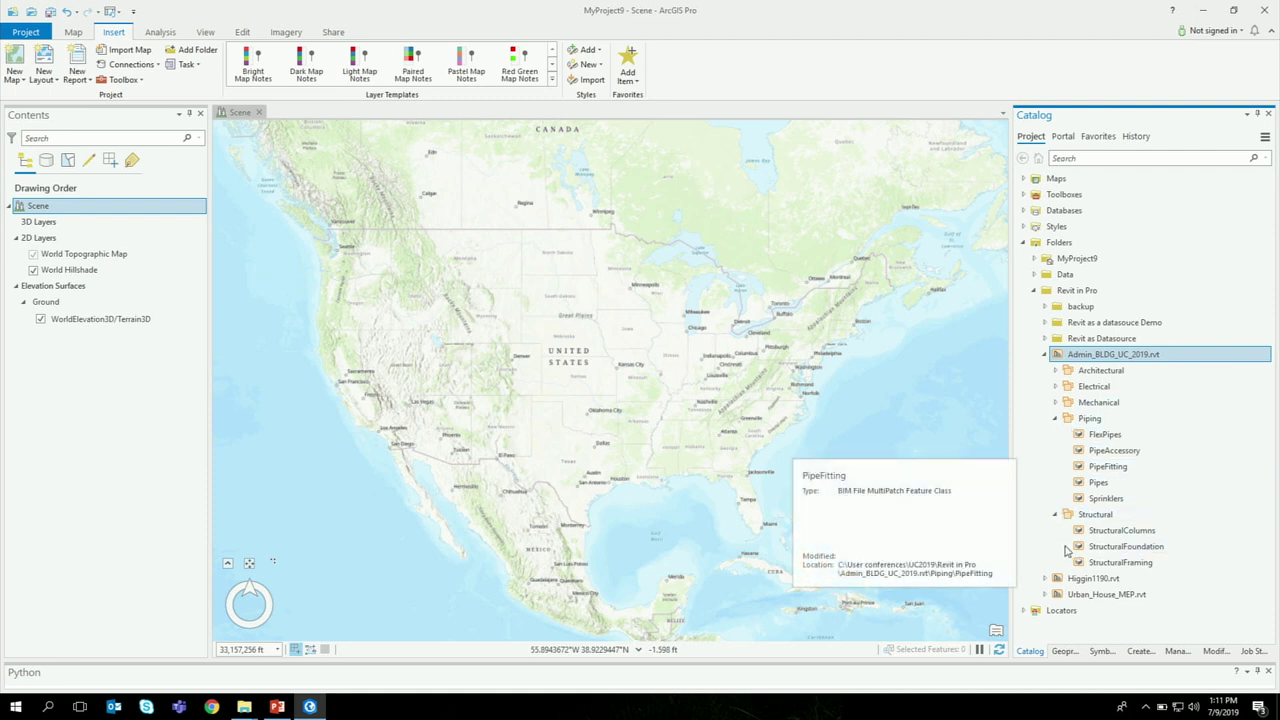
click(1055, 514)
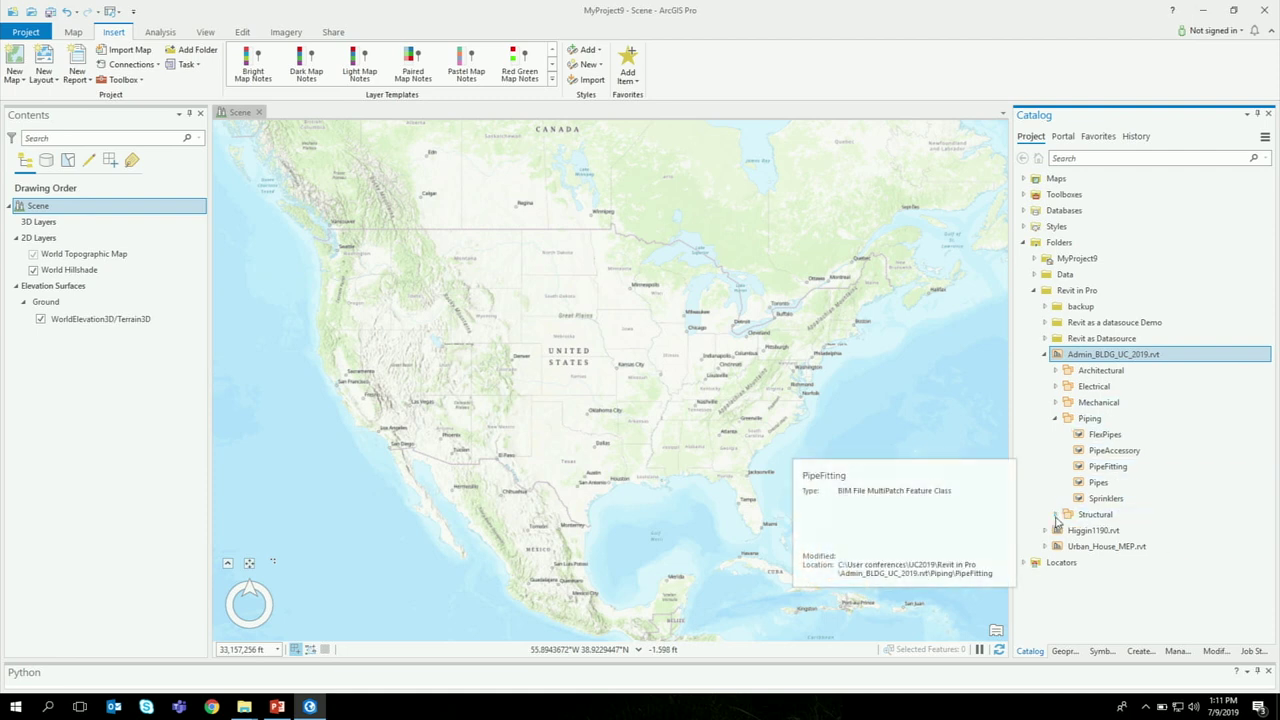
click(1055, 419)
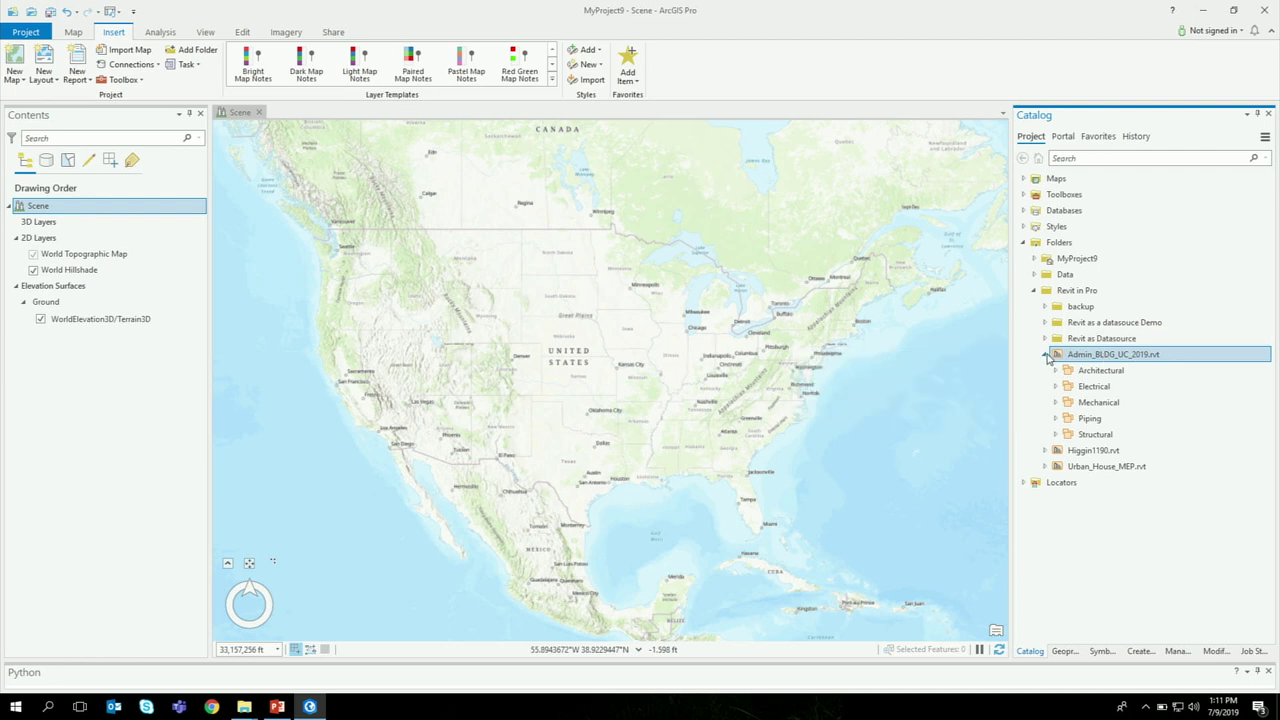
click(1046, 355)
- Add the whole Admin_BLDG_UC_2019.rvt file to the scene and zoom to the new building layer
drag(1103, 362, 588, 323)
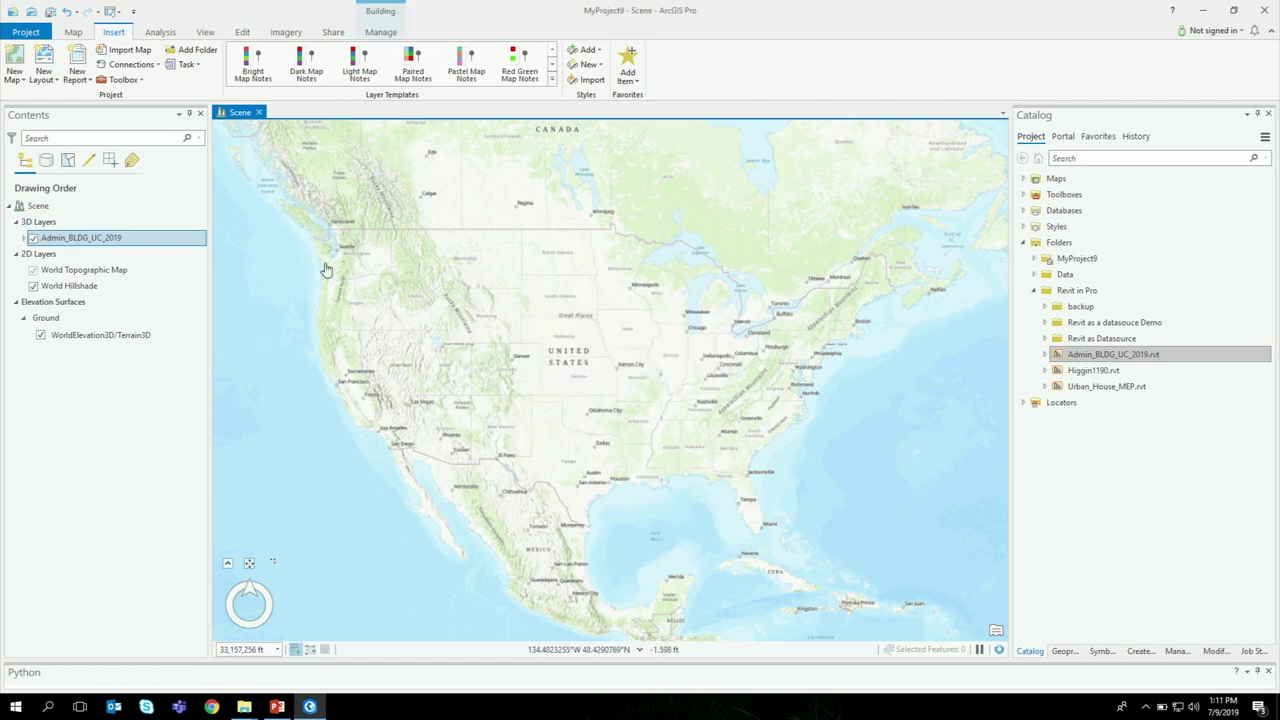
right_click(85, 241)
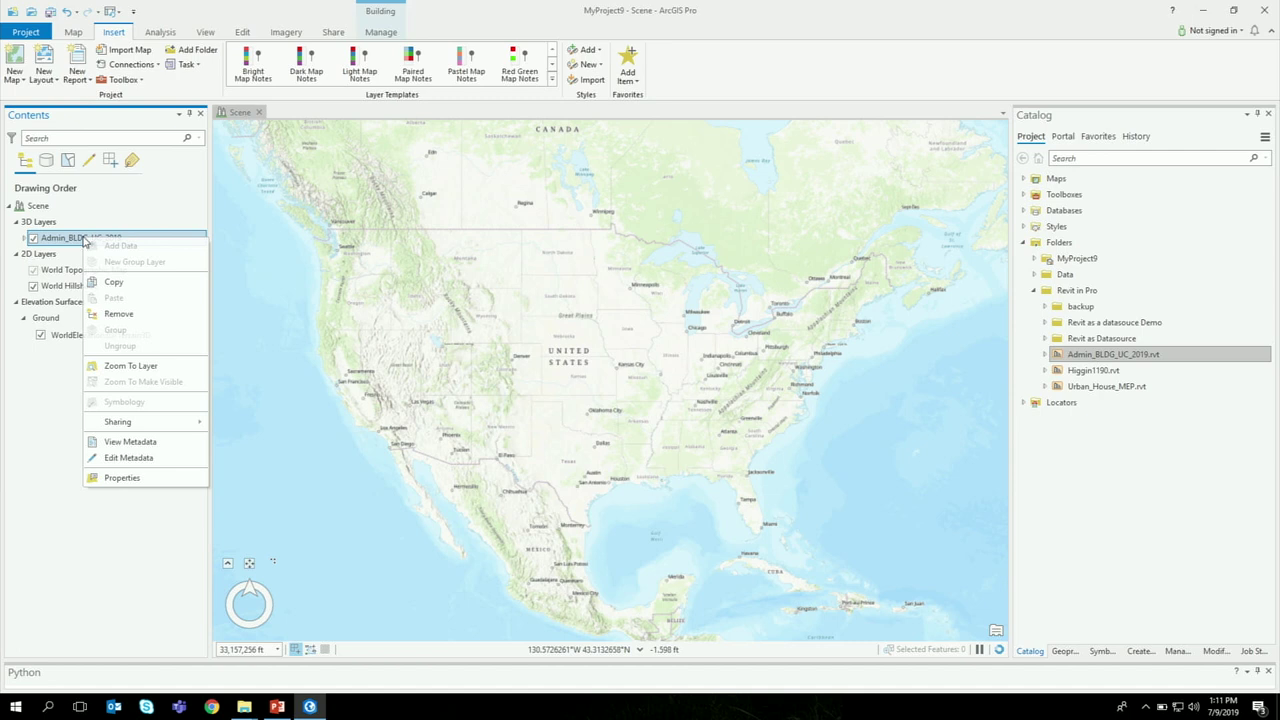
click(130, 366)
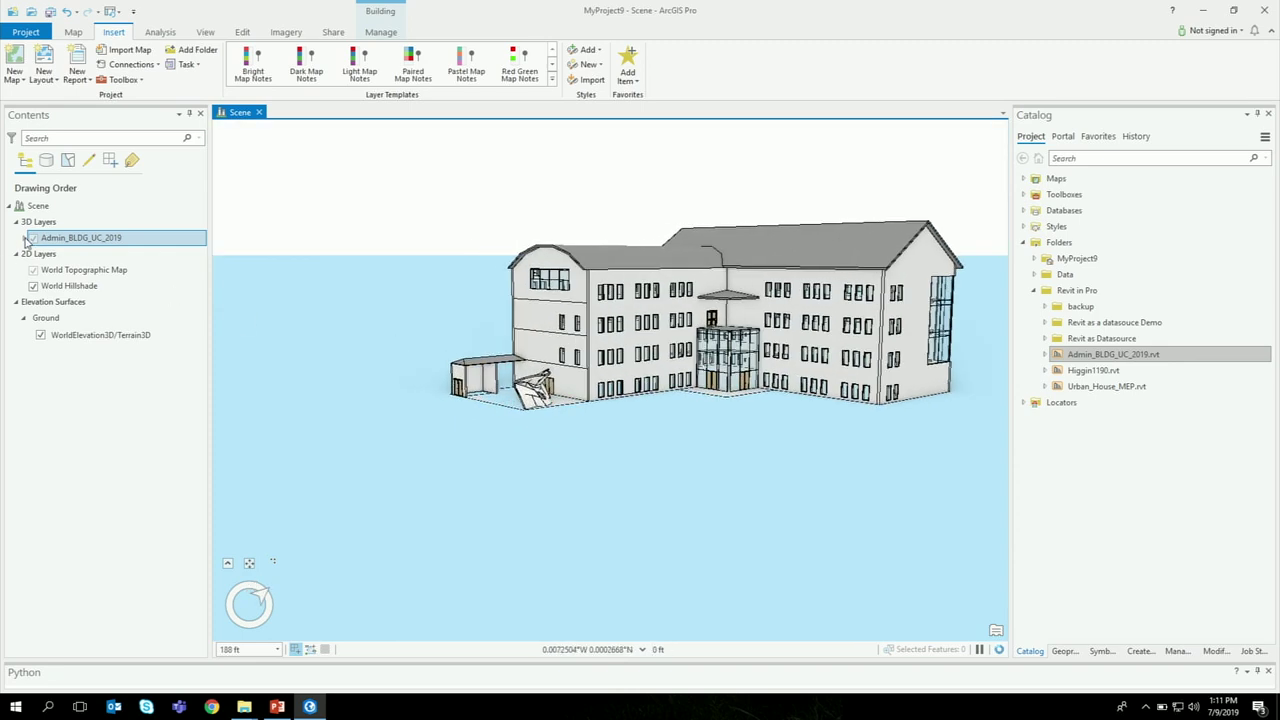
- Expand the Admin_BLDG_UC_2019 layer and review its discipline sublayers, including the contents of Structural
click(25, 238)
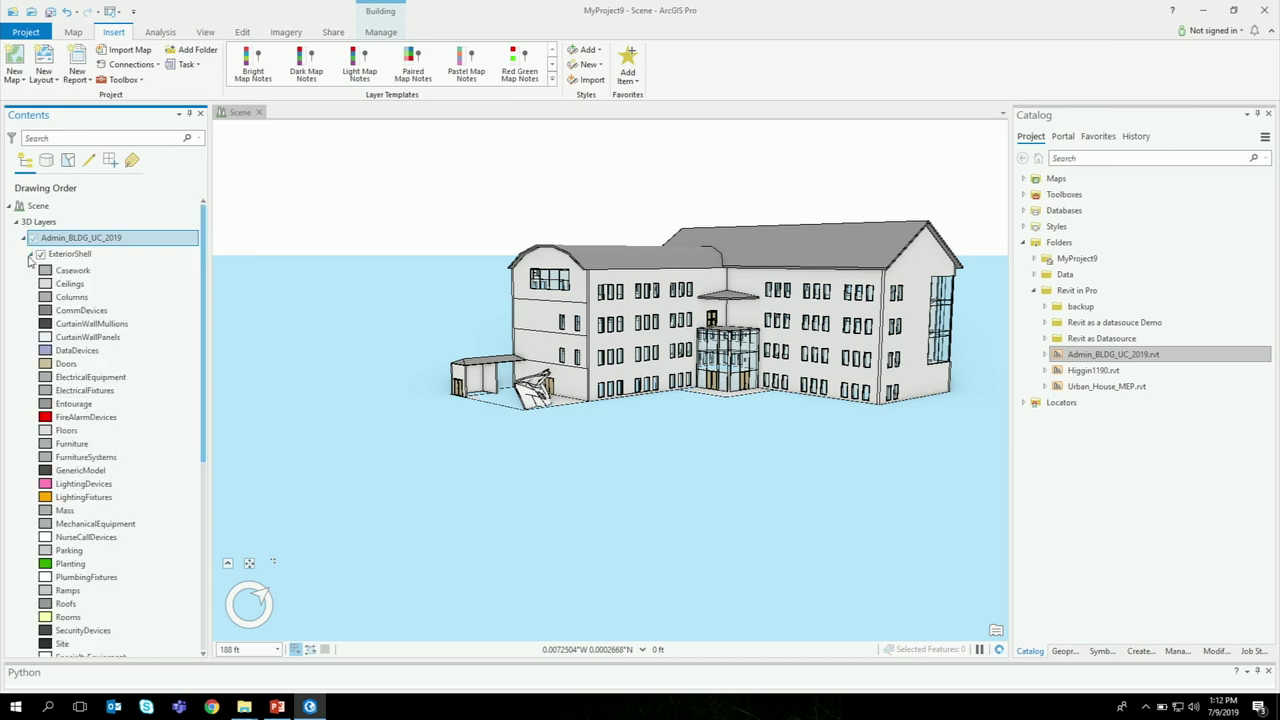
click(31, 256)
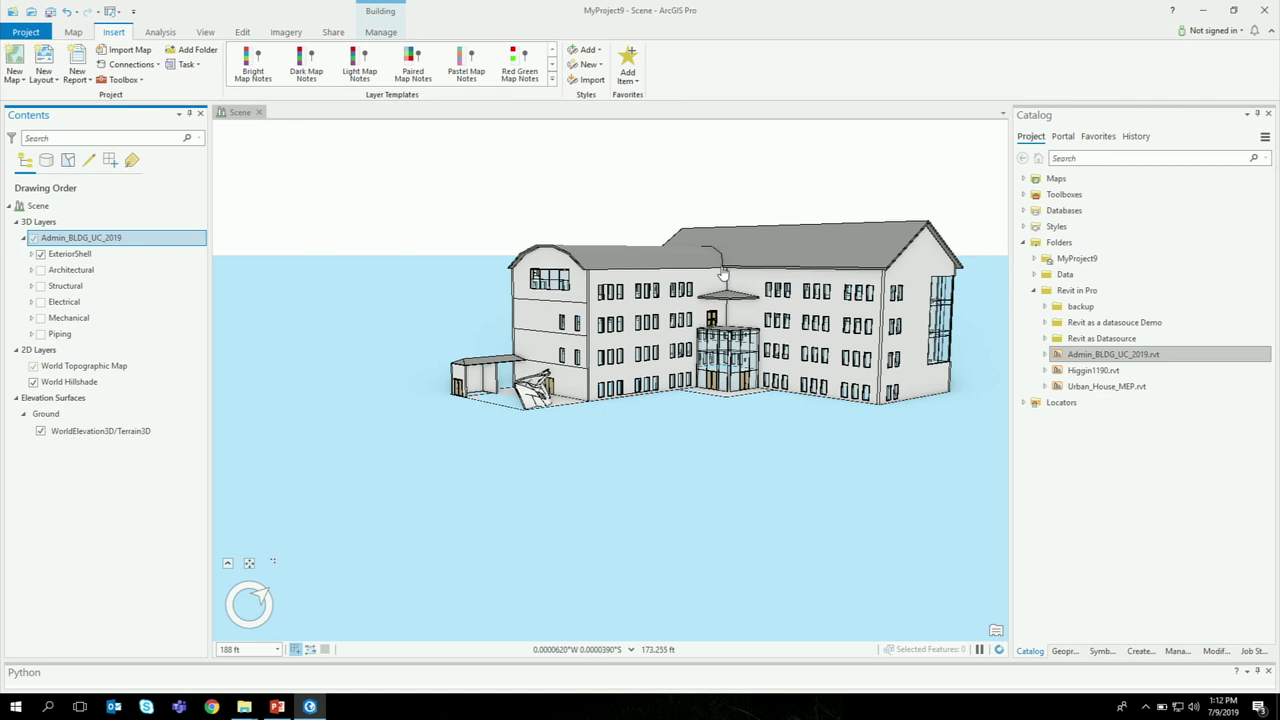
click(28, 287)
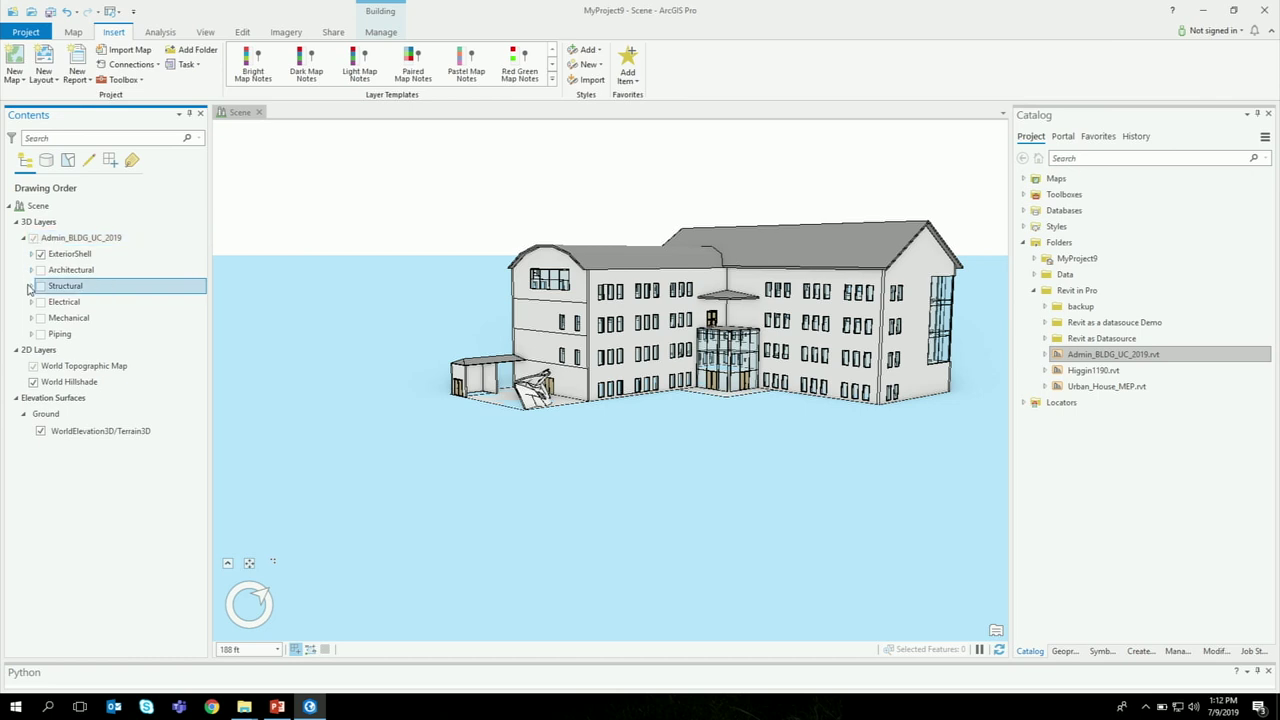
click(32, 286)
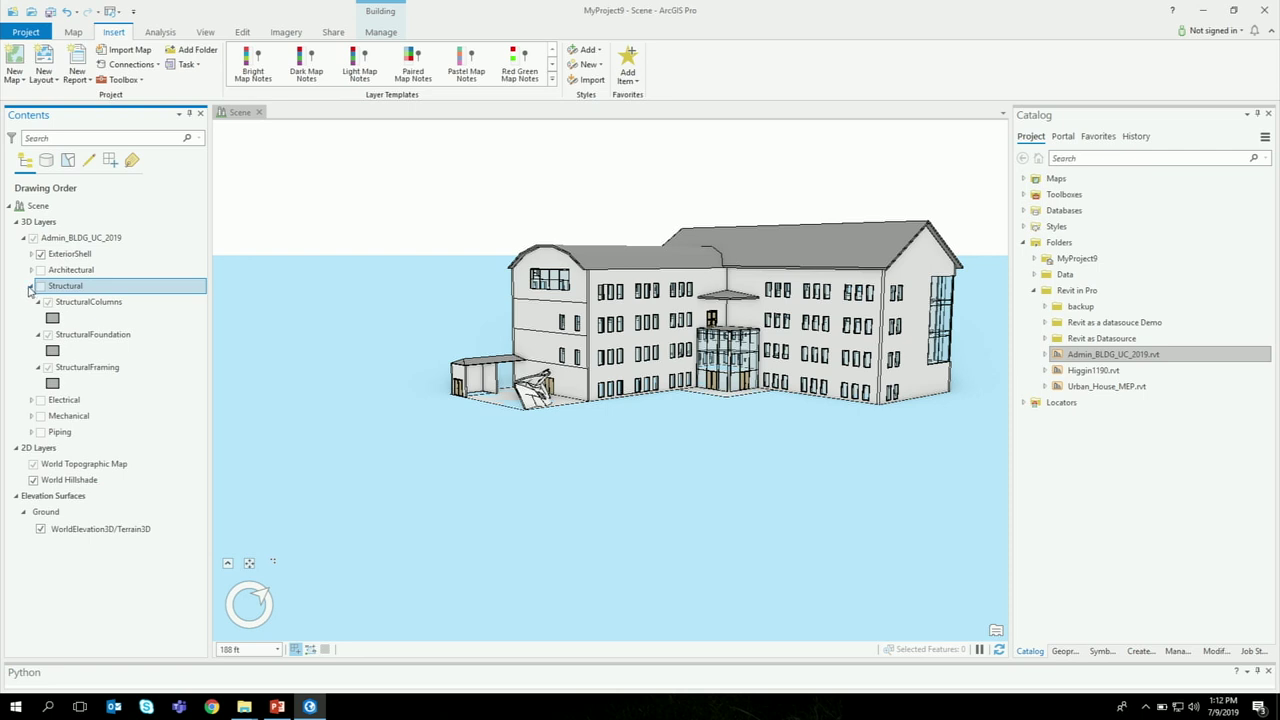
click(32, 286)
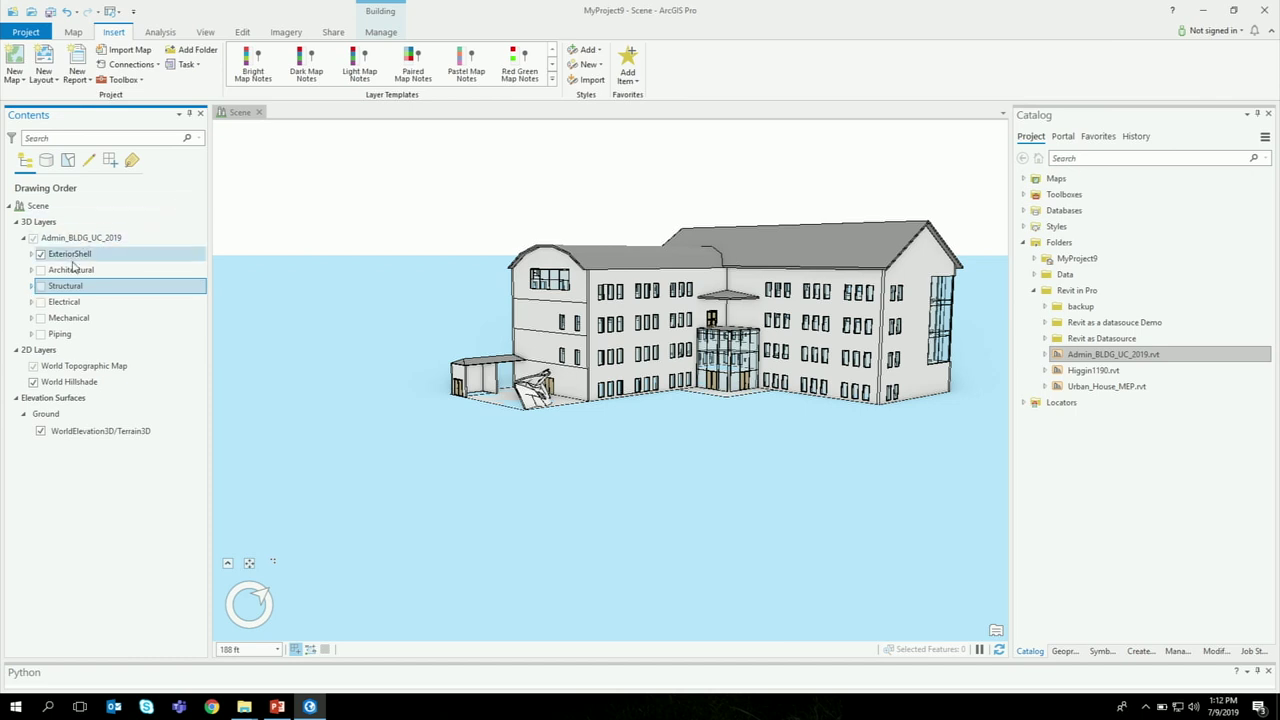
- Review the full list of symbol categories in the ExteriorShell sublayer
click(70, 256)
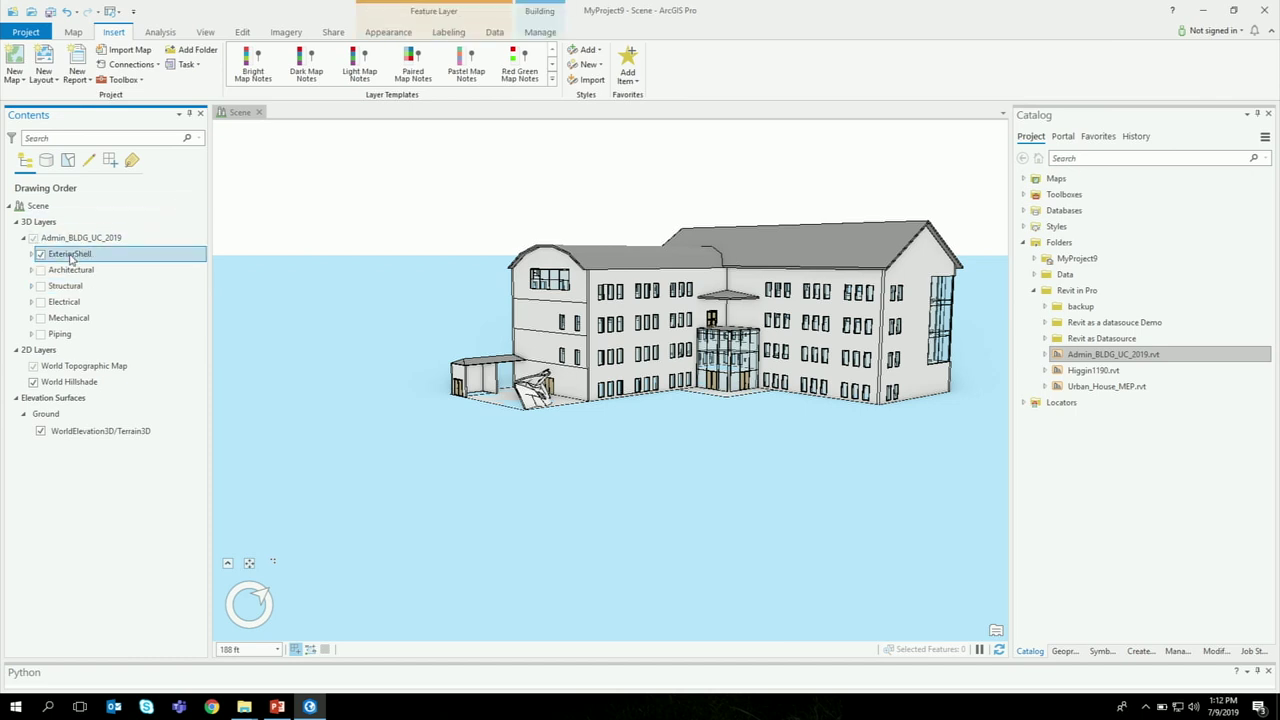
click(31, 255)
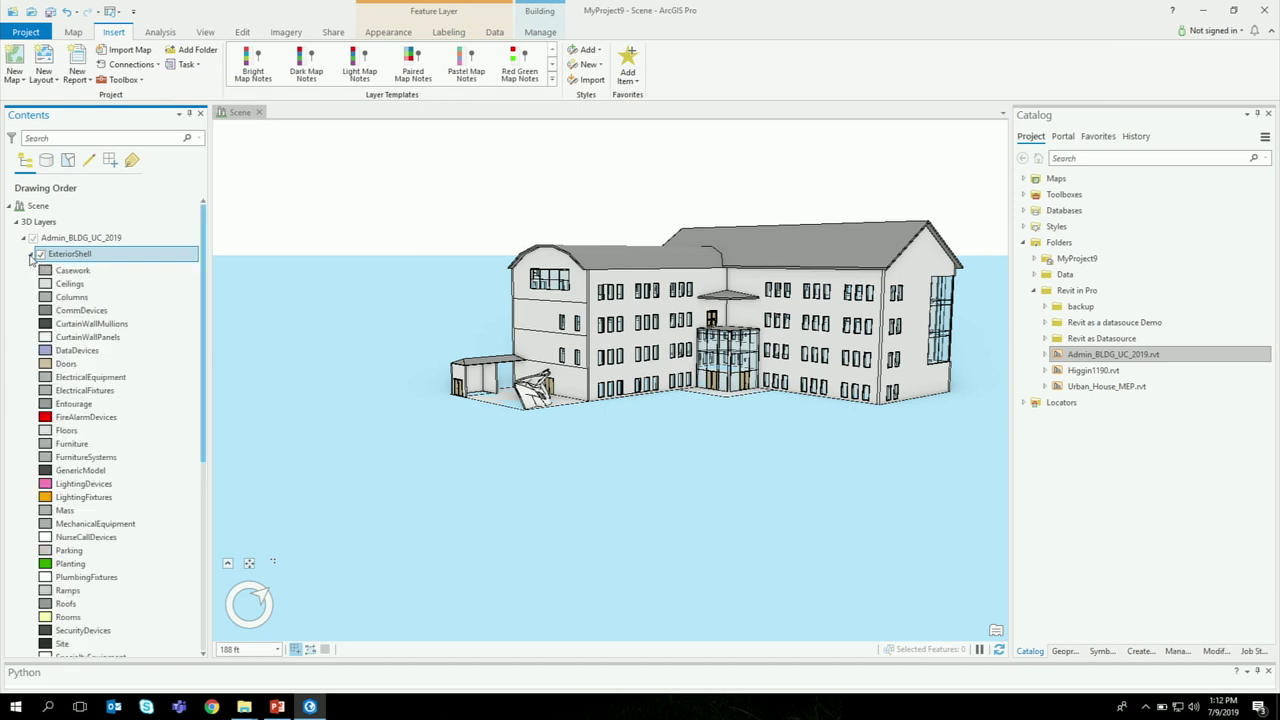
drag(205, 231, 205, 271)
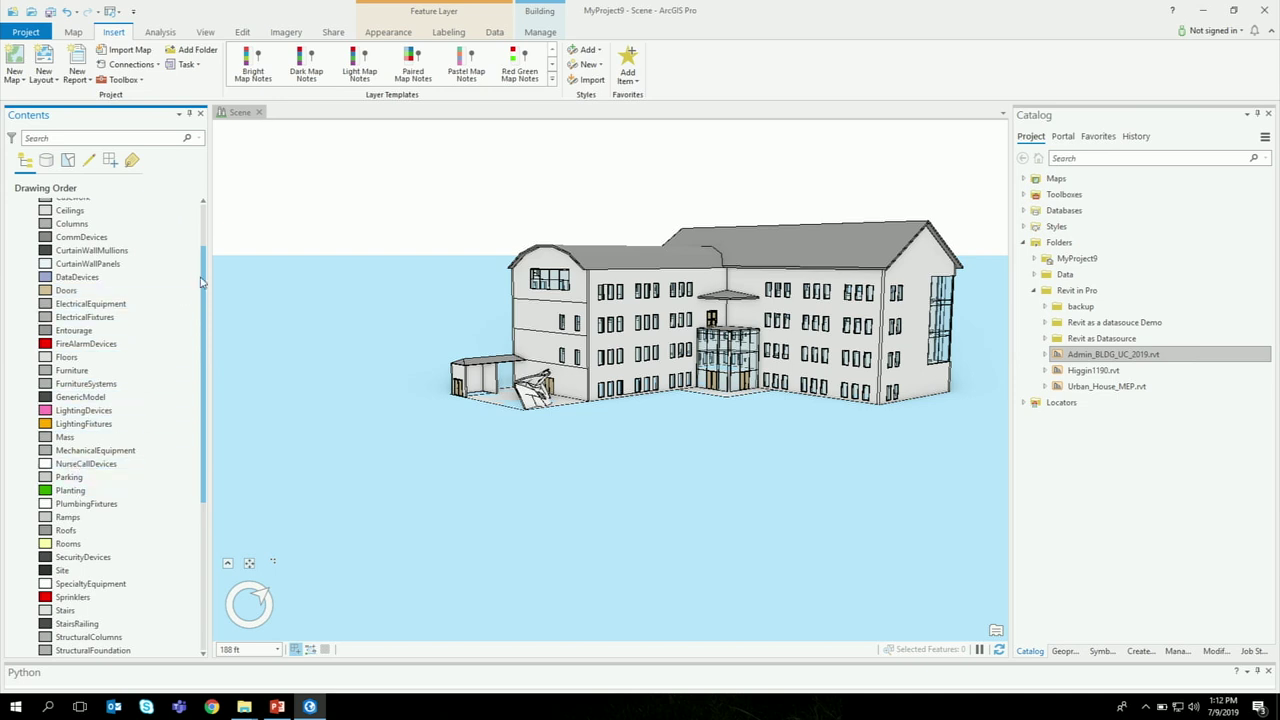
drag(205, 270, 205, 380)
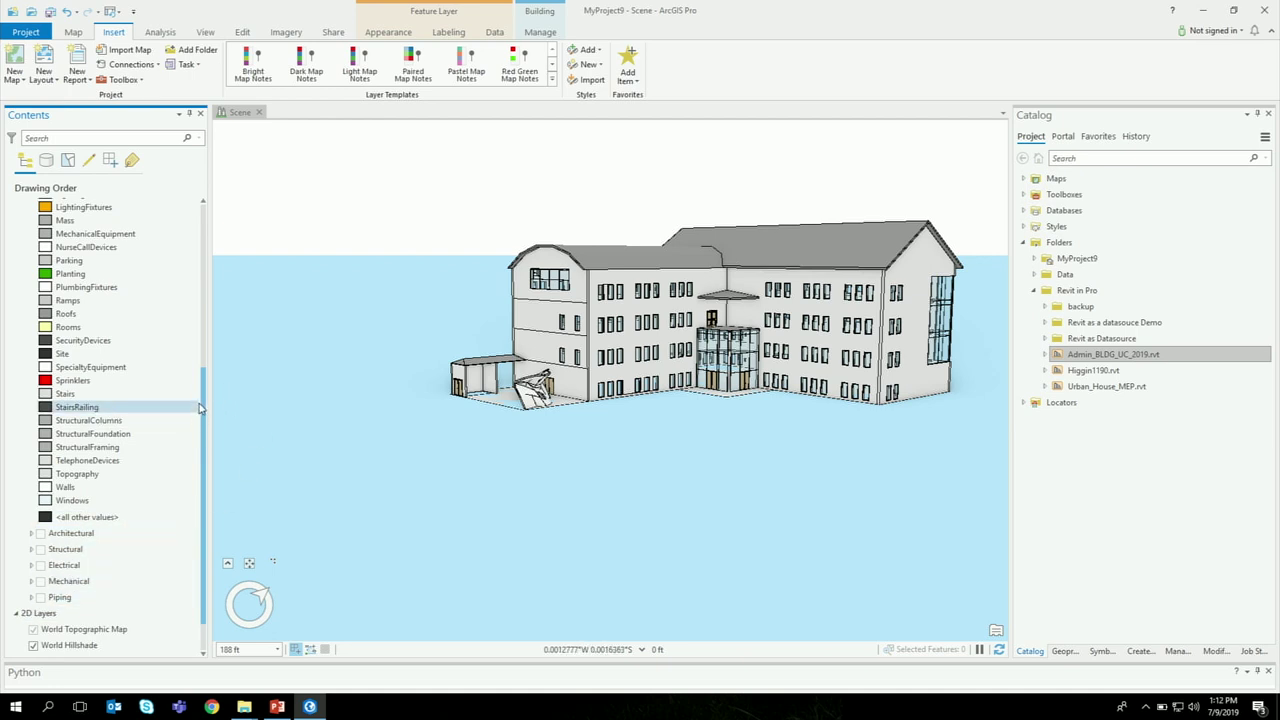
drag(206, 396, 211, 222)
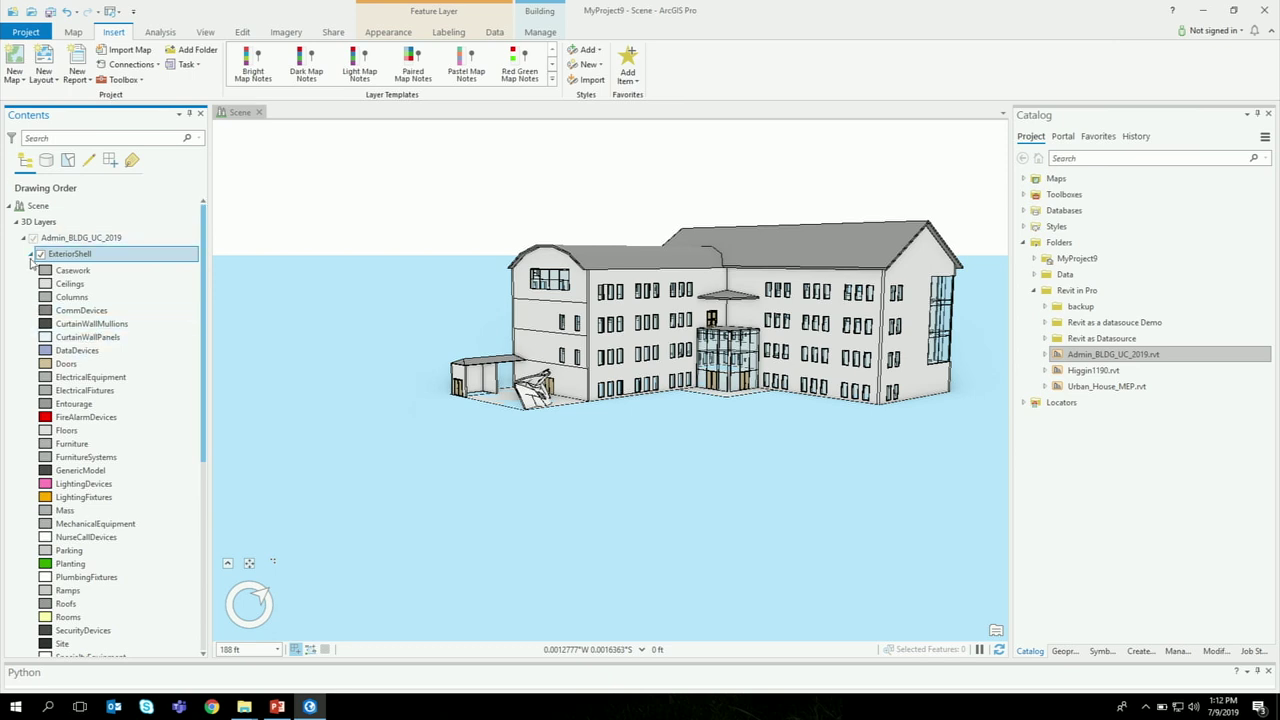
- Inspect the building's exterior shell up close around the glass entrance from a higher viewing angle
scroll(617, 312, up, 5)
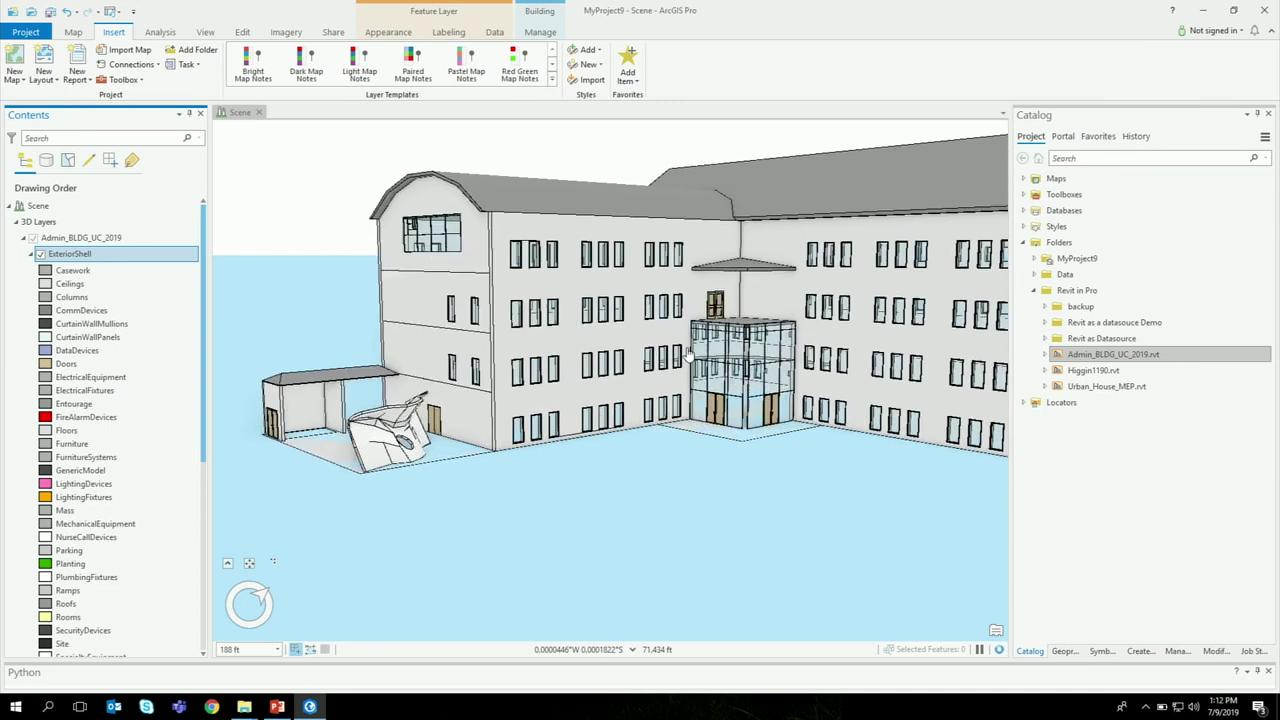
scroll(617, 312, down, 3)
middle_drag(490, 293, 437, 230)
scroll(500, 314, up, 2)
scroll(500, 314, down, 4)
middle_drag(586, 329, 540, 300)
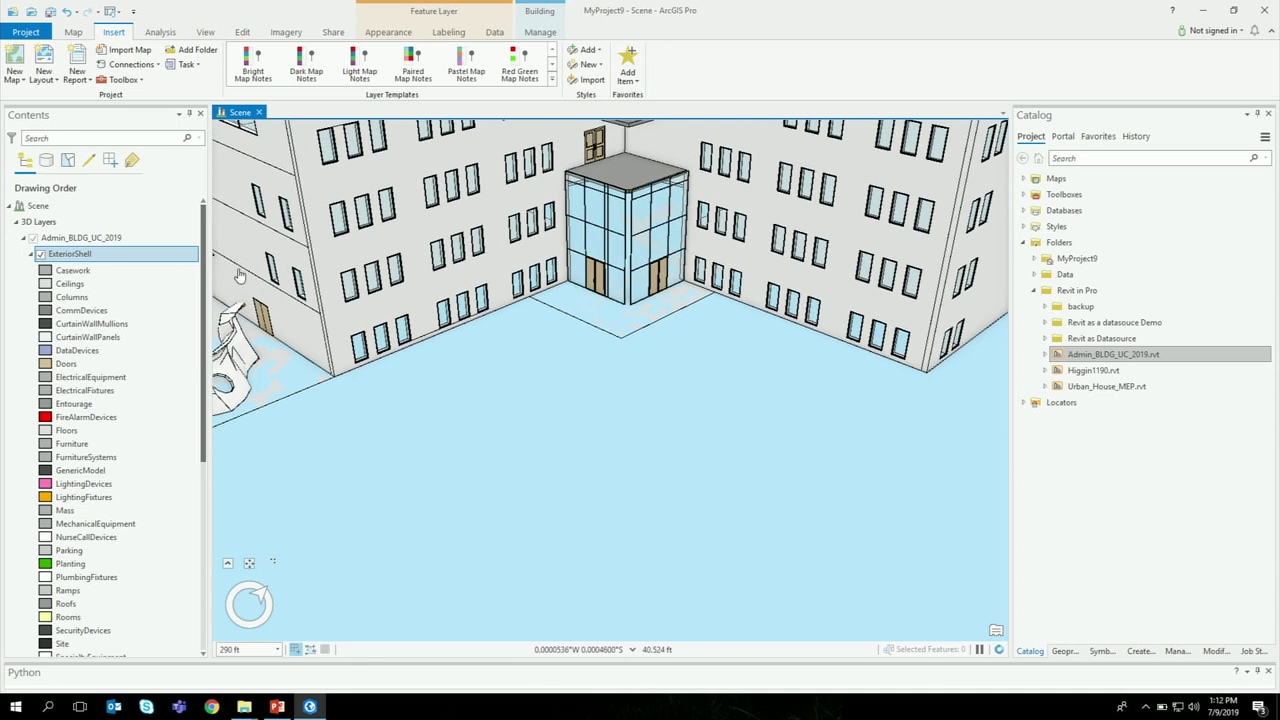
- Collapse and hide the ExteriorShell sublayer, and display the Architectural sublayer to show the building's interior
click(31, 254)
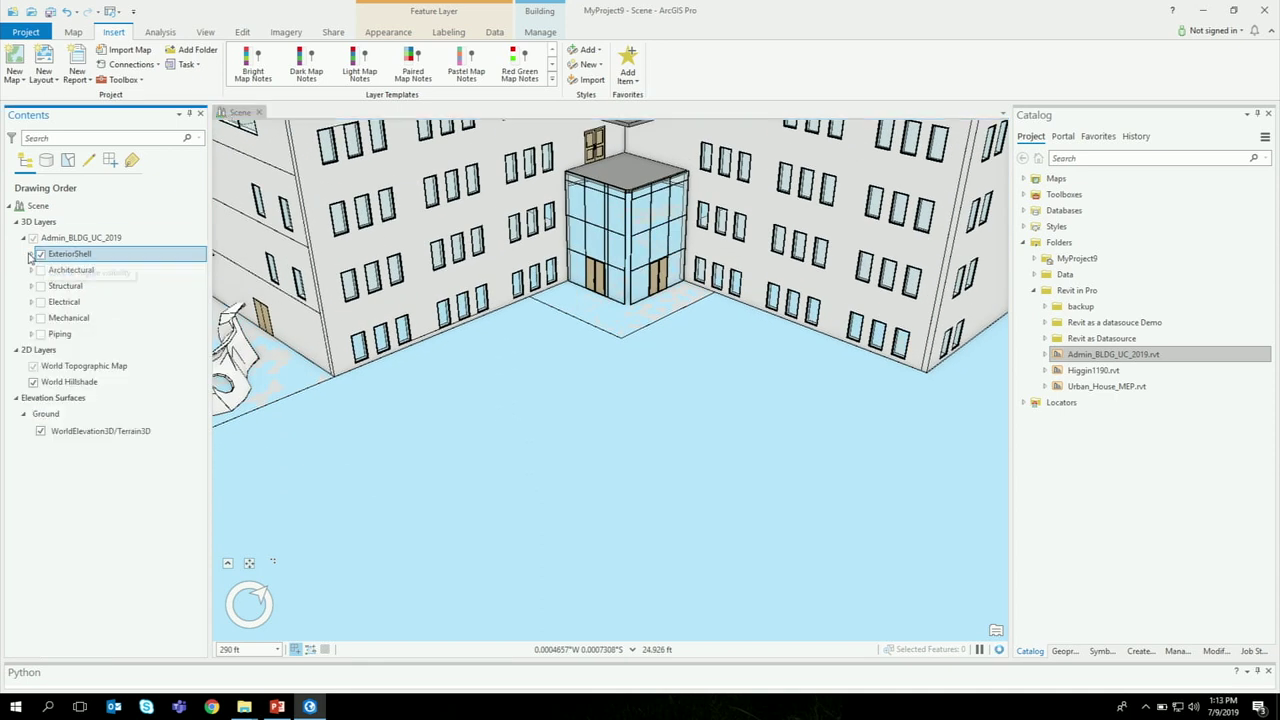
click(40, 254)
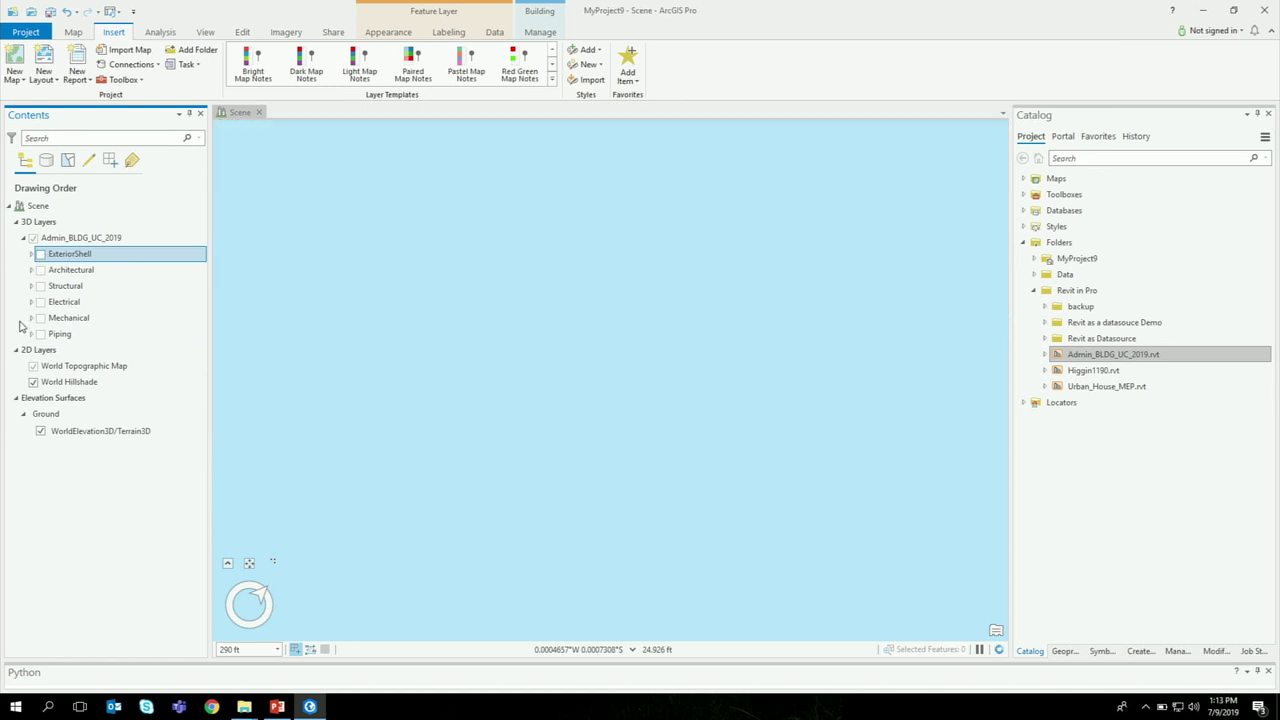
click(40, 270)
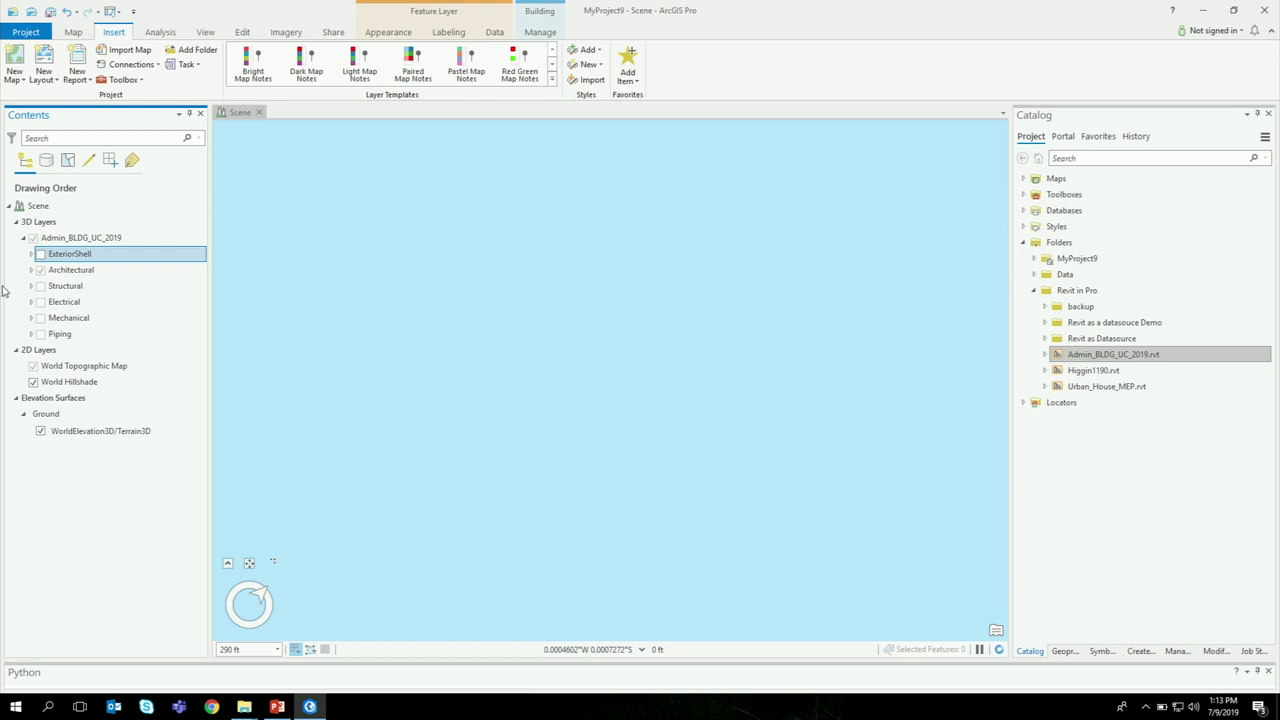
click(76, 239)
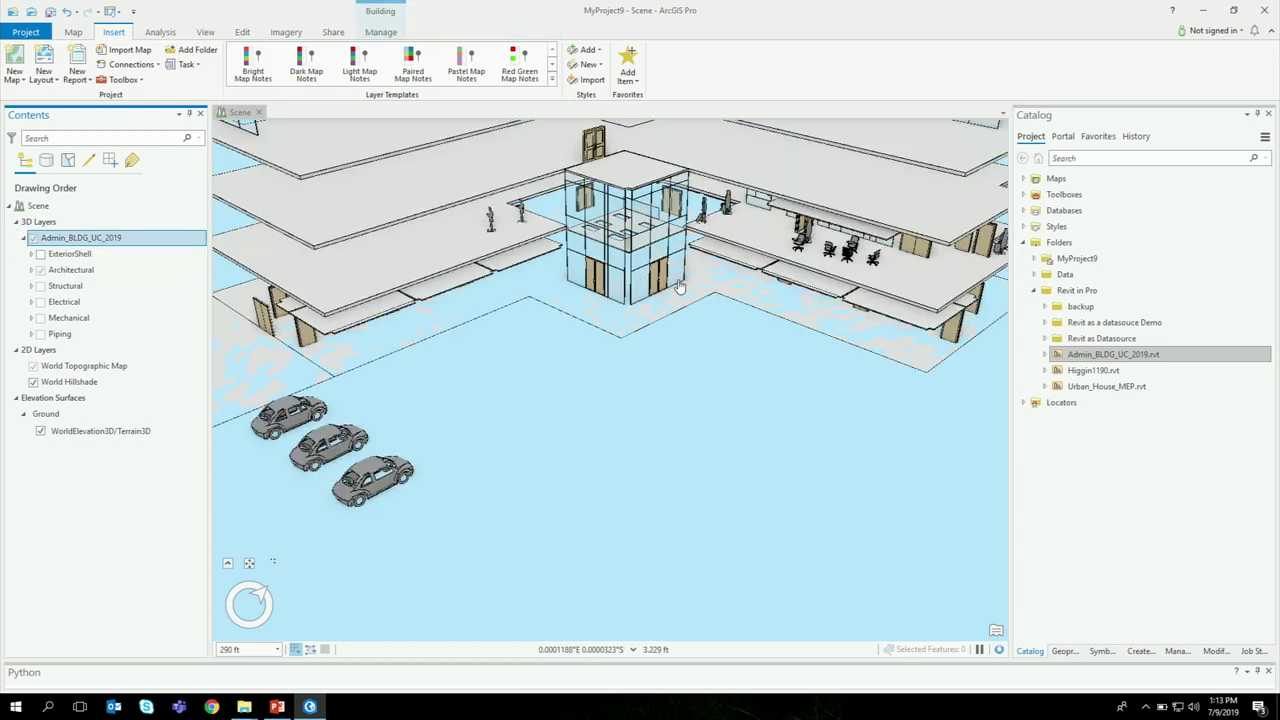
middle_drag(723, 323, 690, 310)
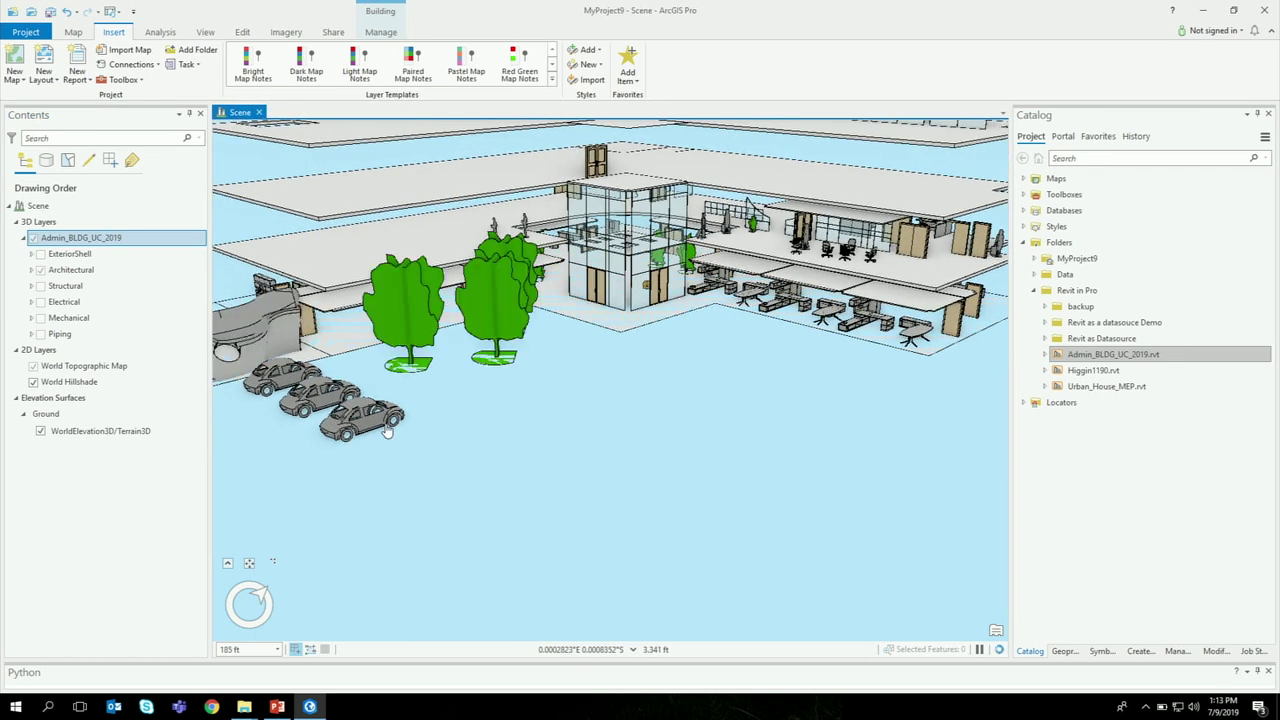
- Create a new local scene and add the Architectural dataset of Admin_BLDG_UC_2019.rvt to it
middle_drag(741, 345, 551, 243)
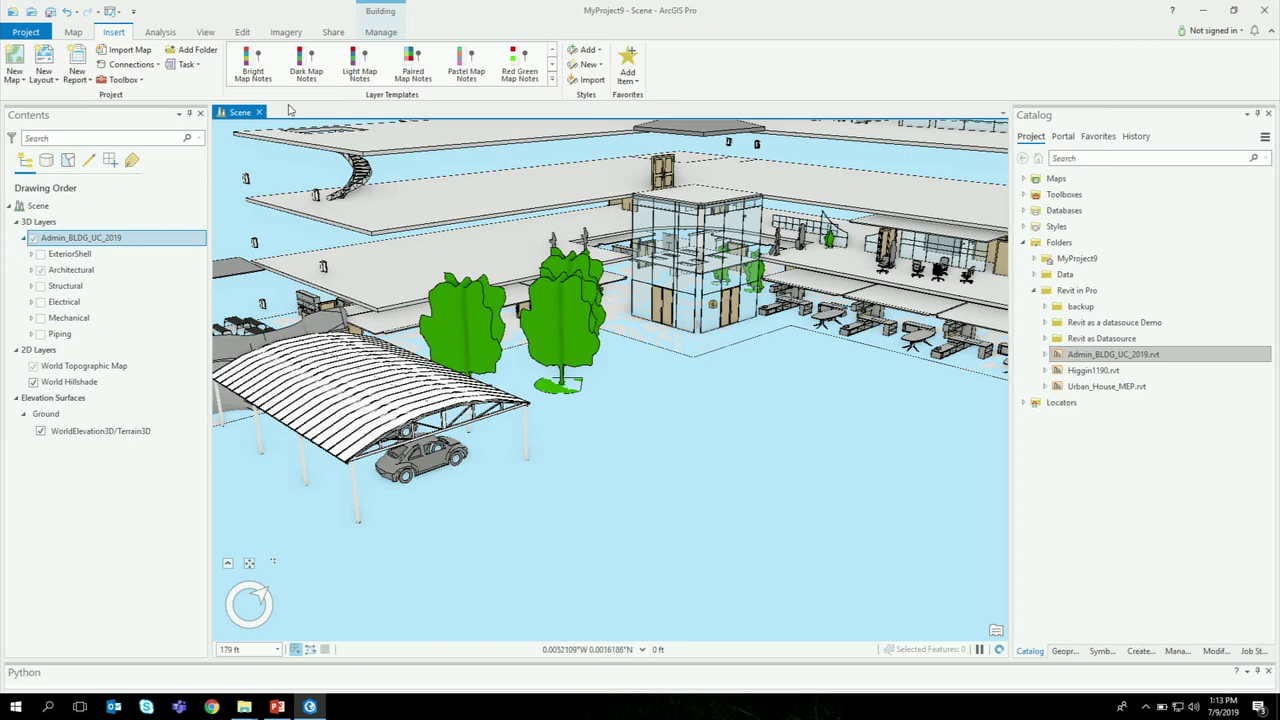
click(15, 74)
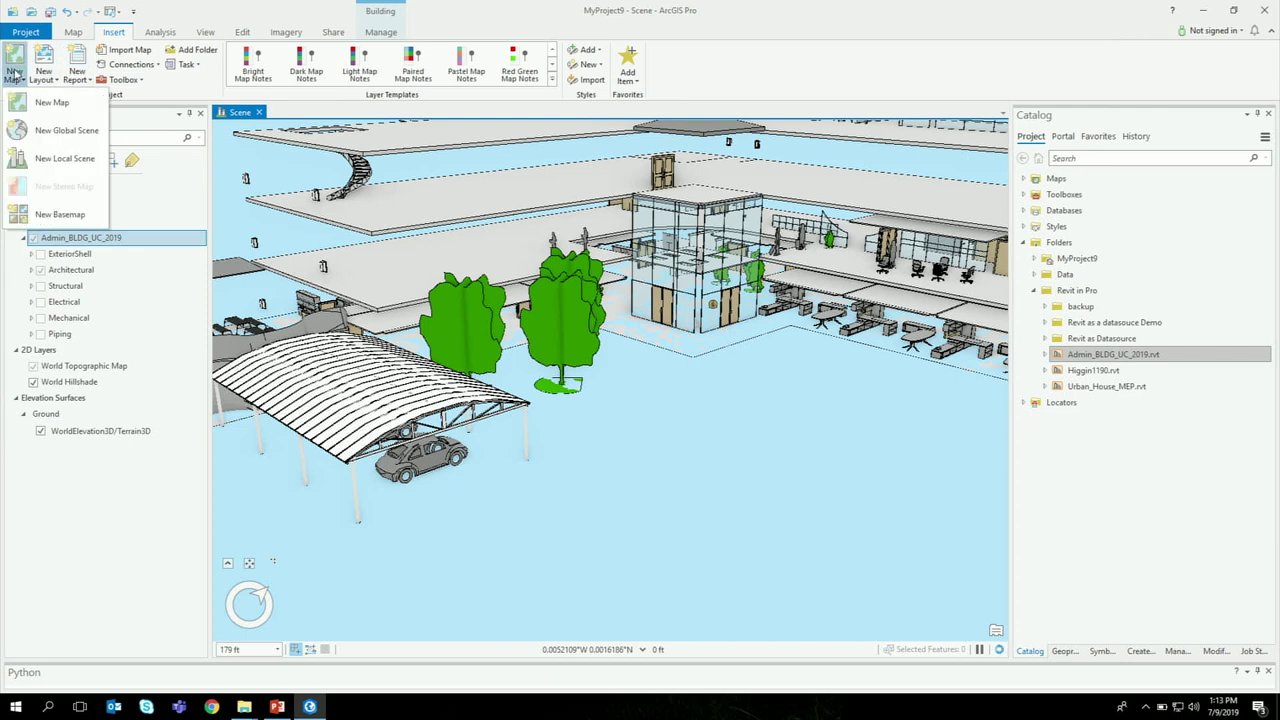
click(66, 158)
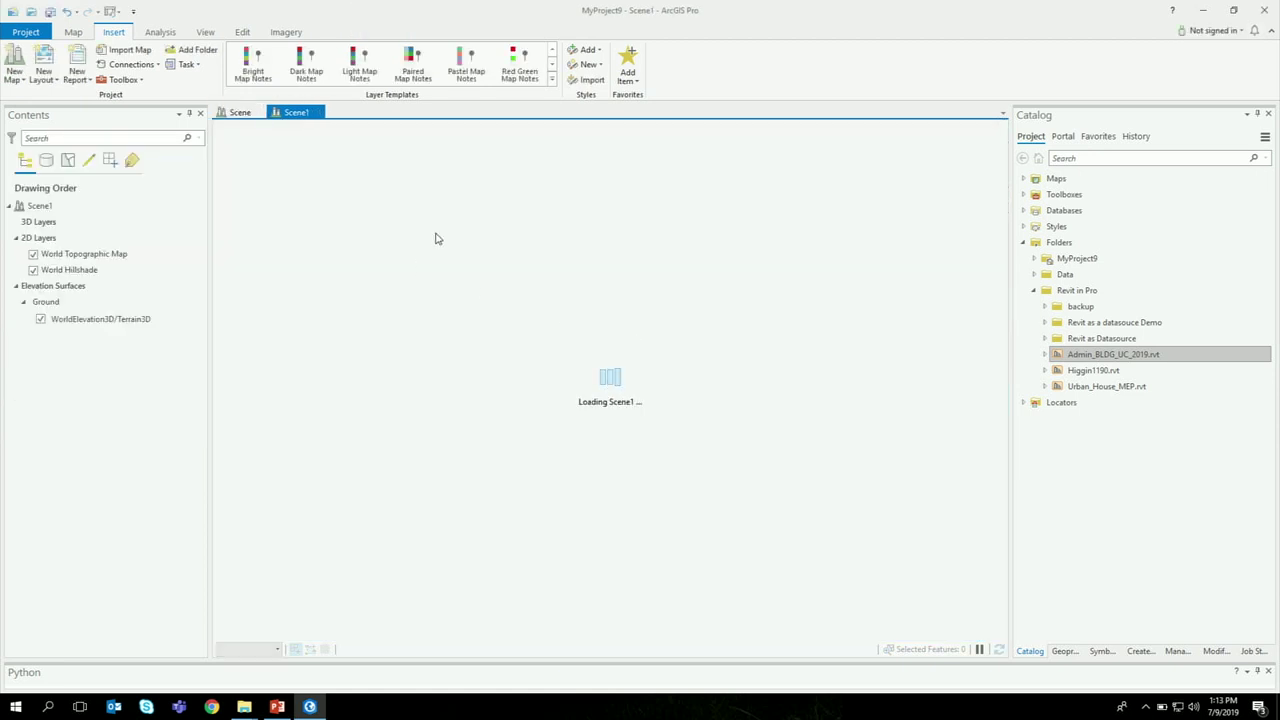
click(1046, 355)
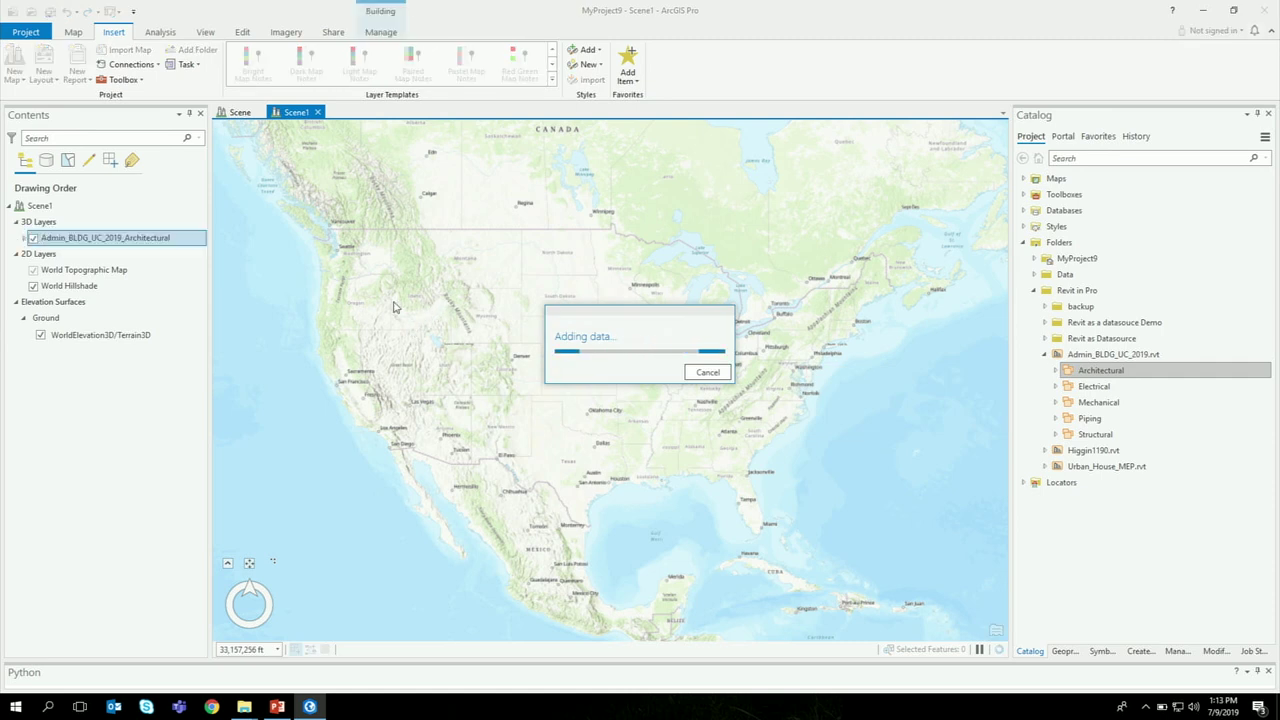
- Expand the Admin_BLDG_UC_2019_Architectural layer and zoom the scene to its full building
click(26, 243)
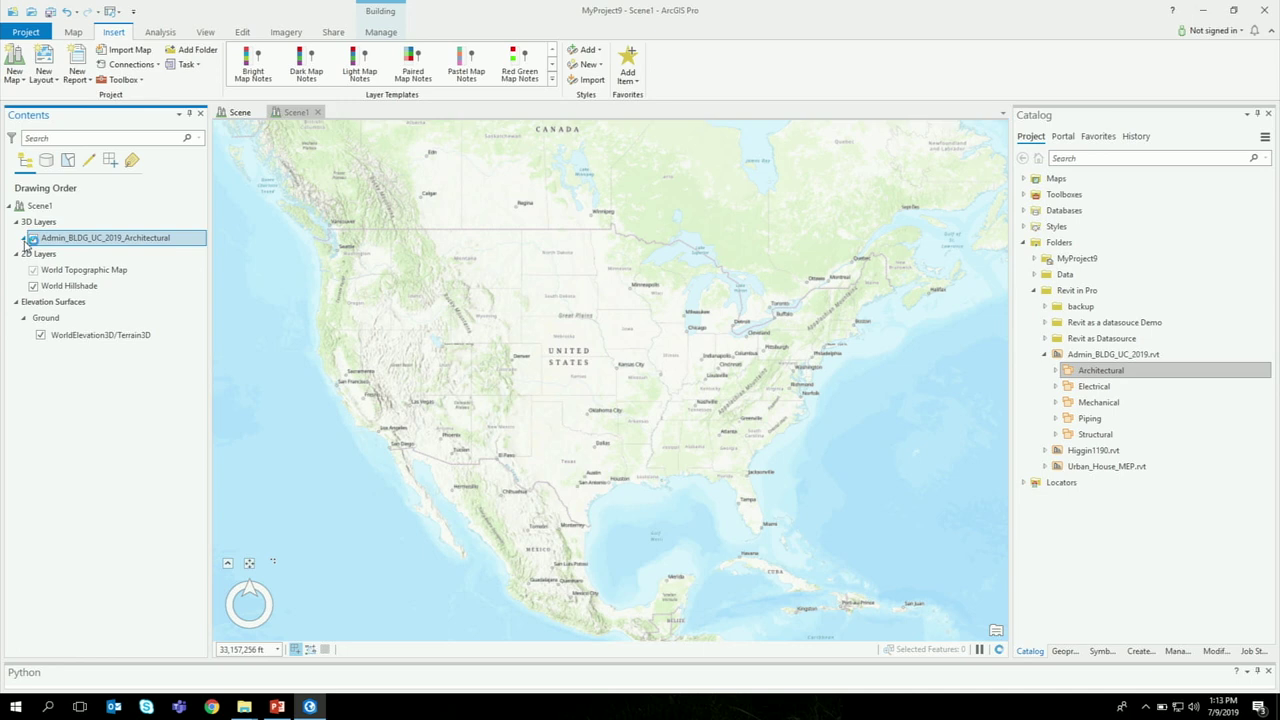
right_click(126, 241)
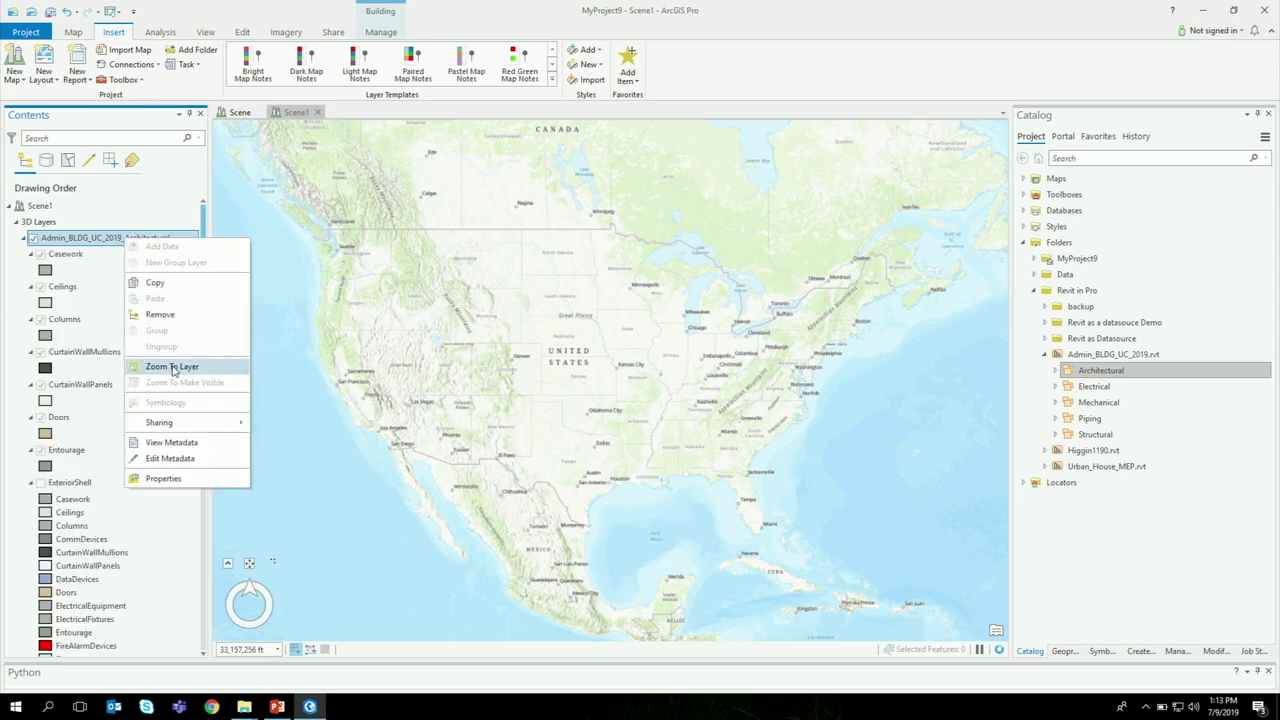
click(172, 368)
middle_drag(683, 366, 654, 338)
scroll(657, 340, up, 2)
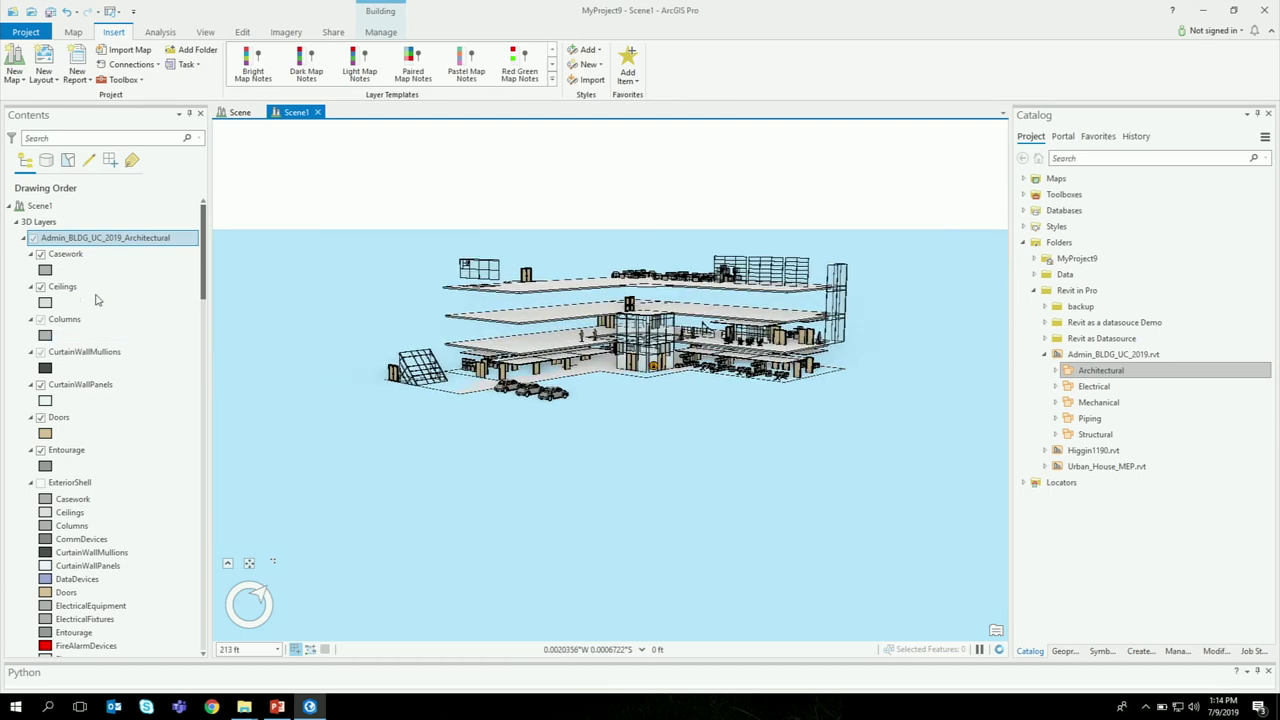
- Collapse the ExteriorShell sublayer and review the remaining category sublayers of the Architectural layer
drag(207, 226, 205, 273)
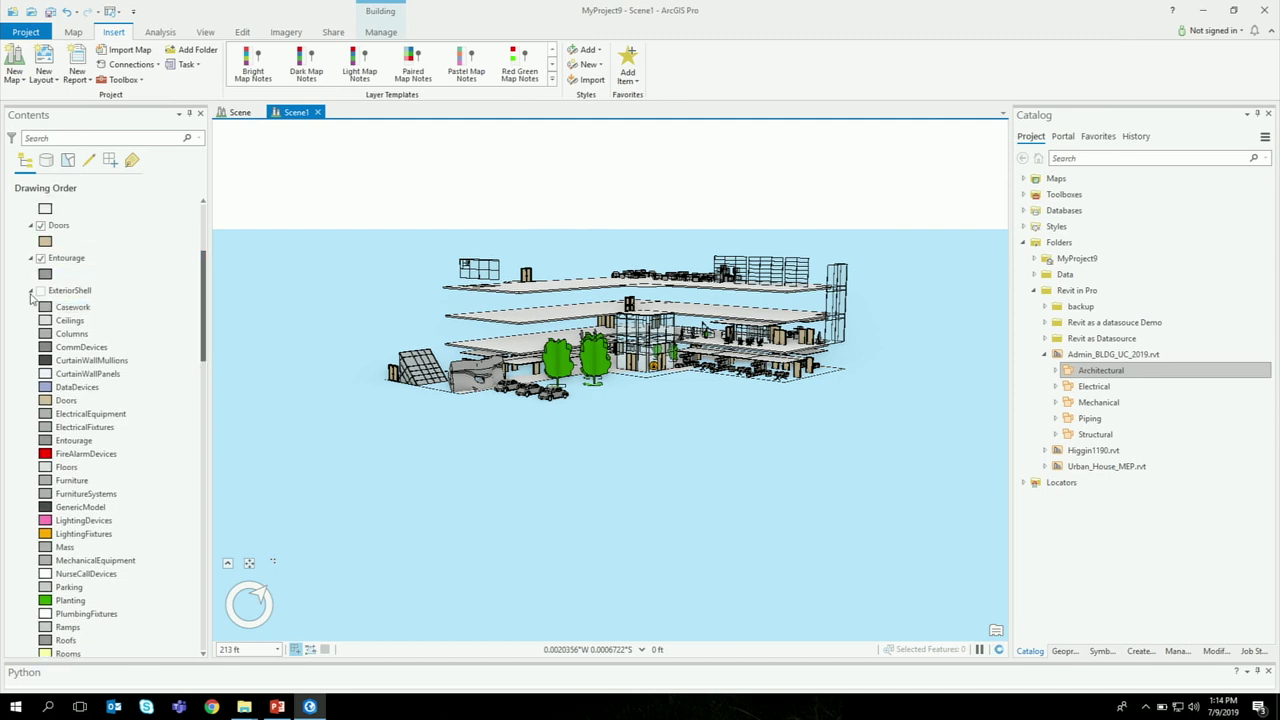
click(31, 291)
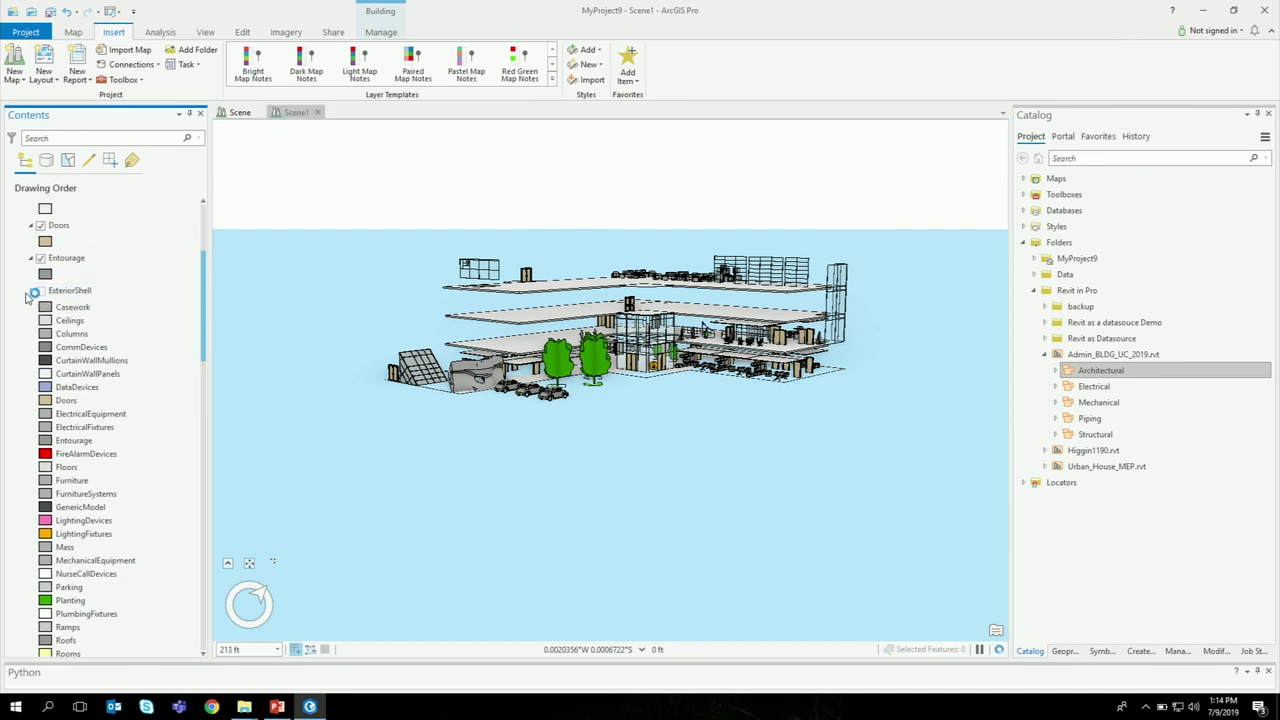
click(83, 291)
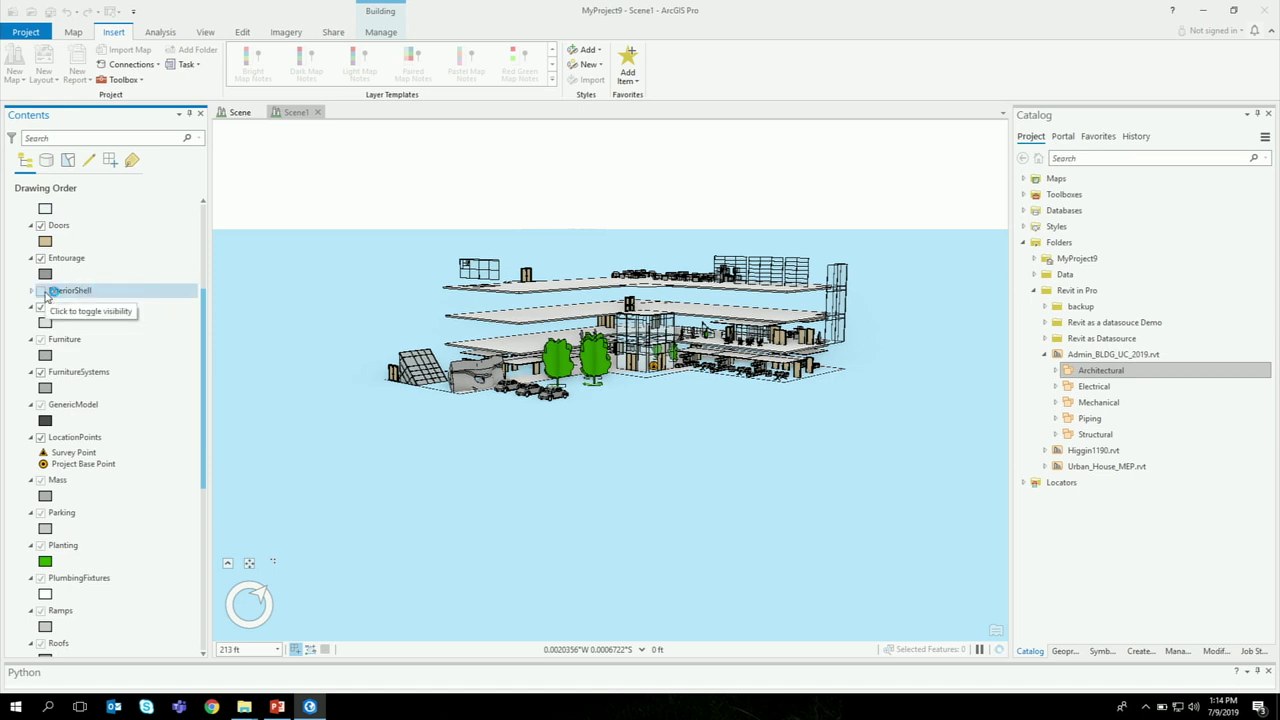
click(41, 291)
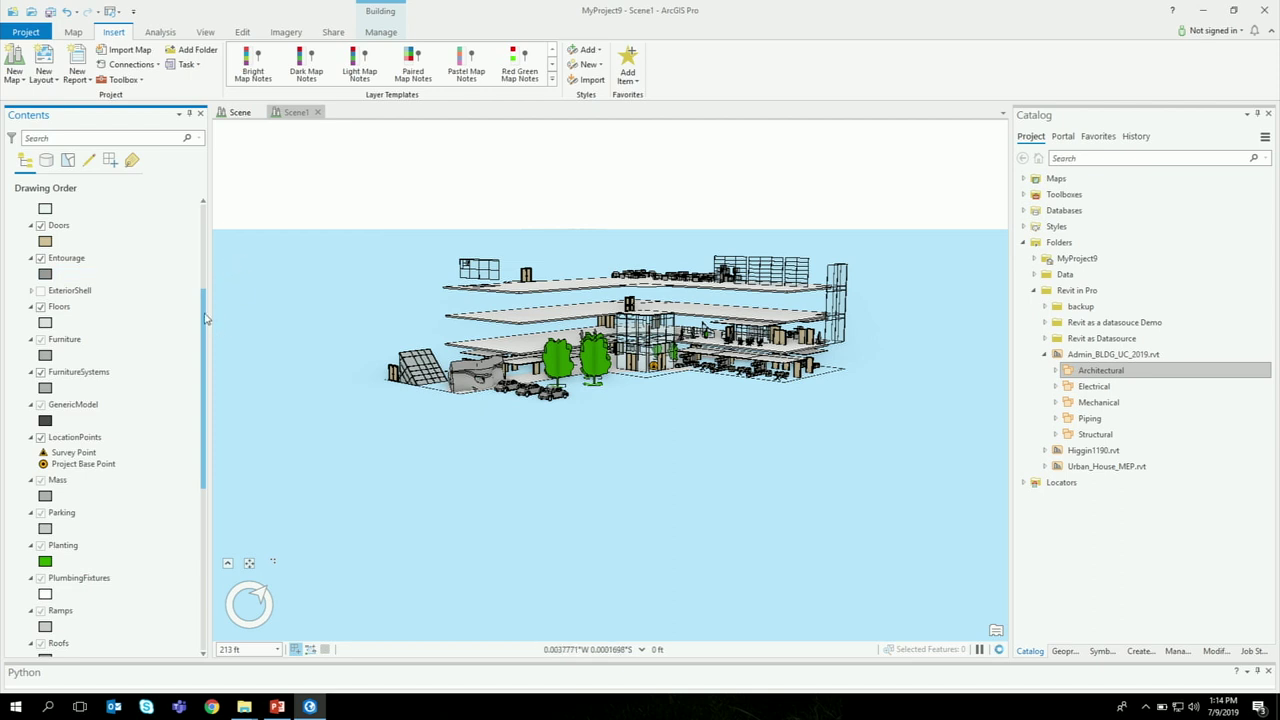
scroll(205, 318, down, 5)
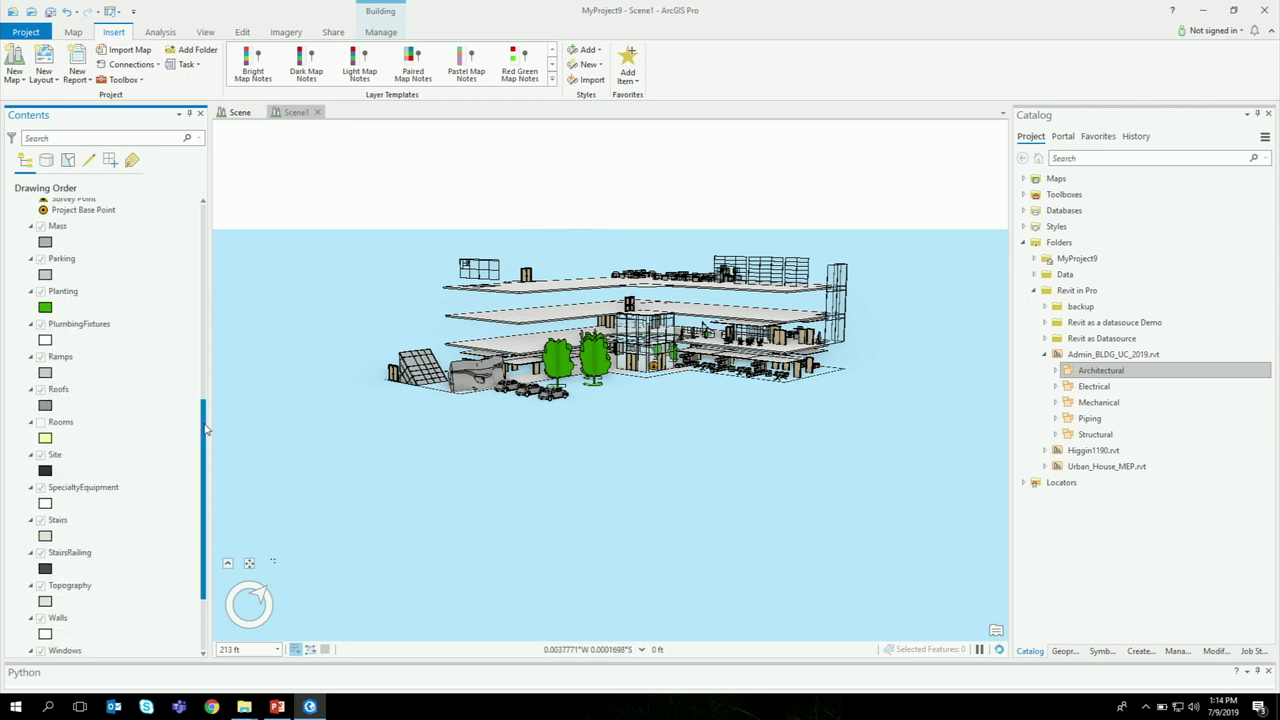
- Explore the upper-floor office area, inspect one chair's attributes in a pop-up, and close the pop-up
scroll(735, 340, up, 3)
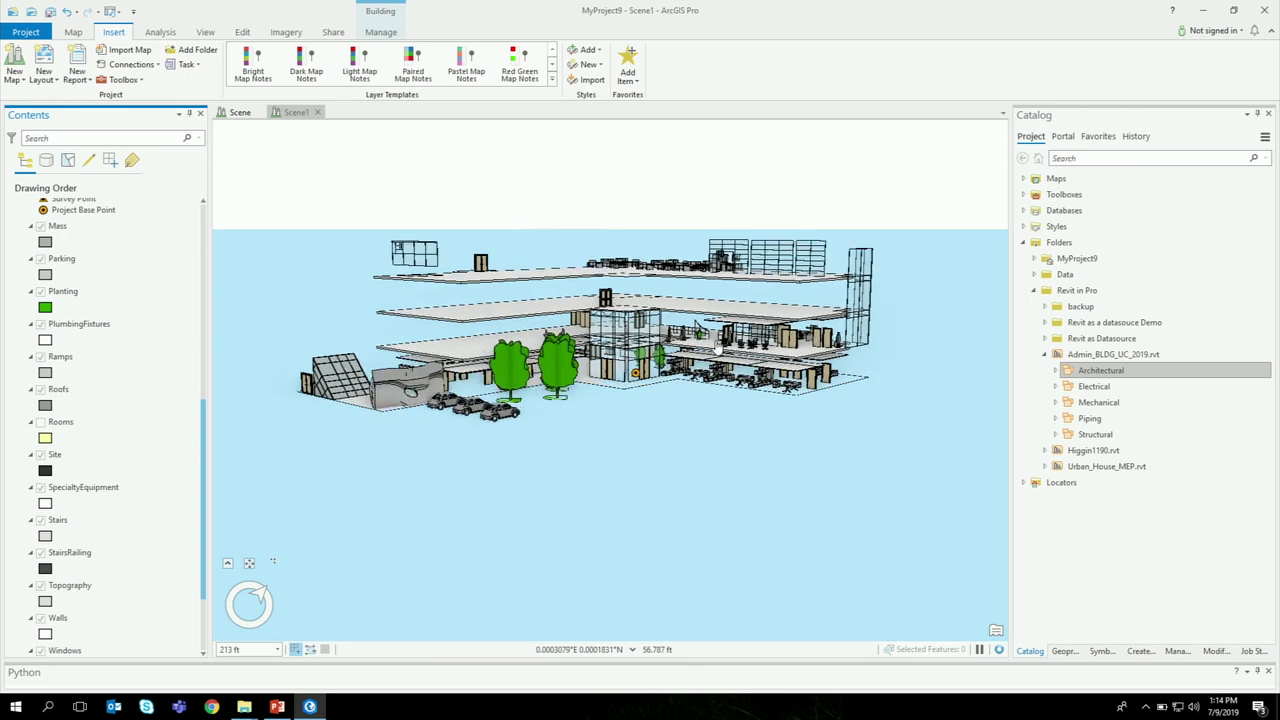
scroll(727, 346, up, 4)
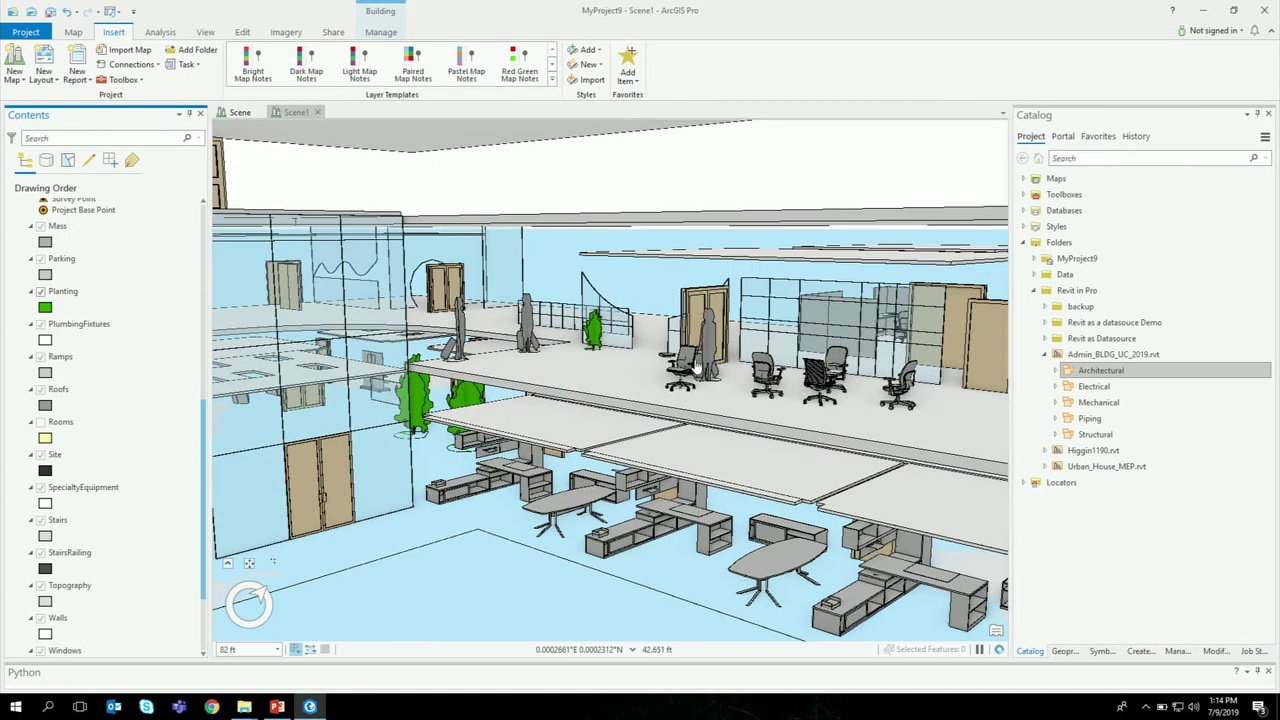
scroll(748, 380, up, 4)
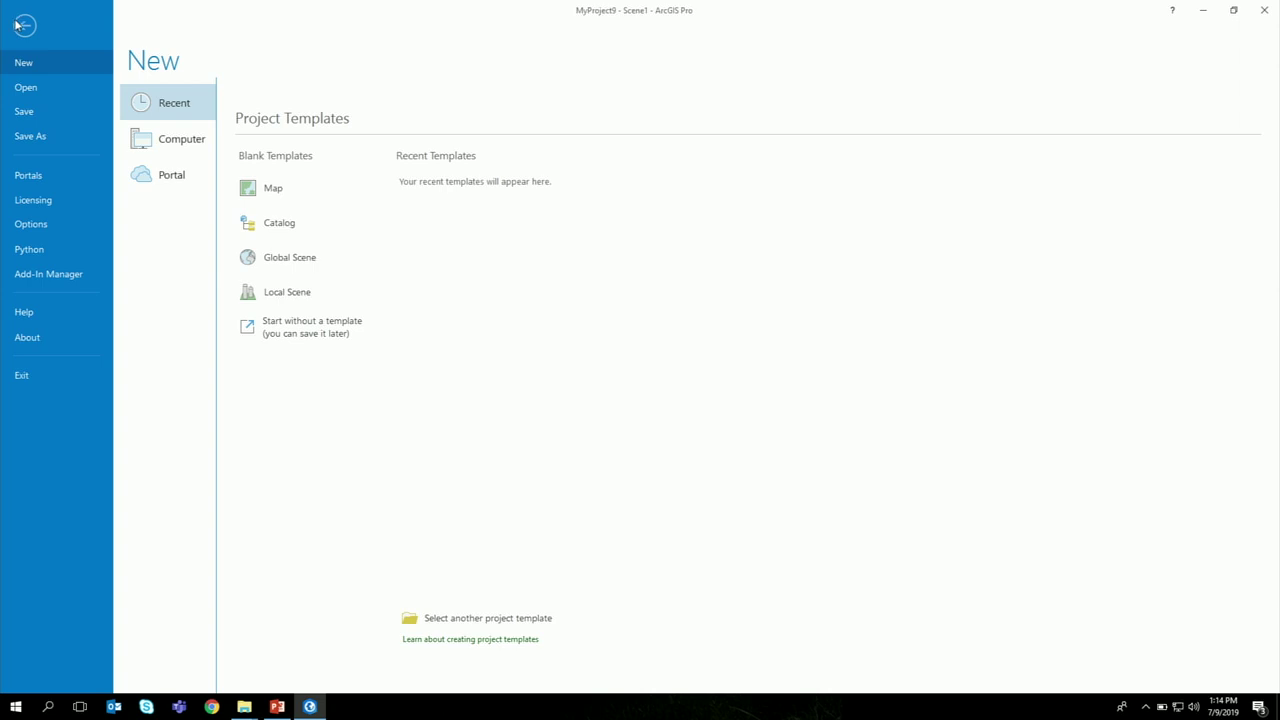
click(21, 26)
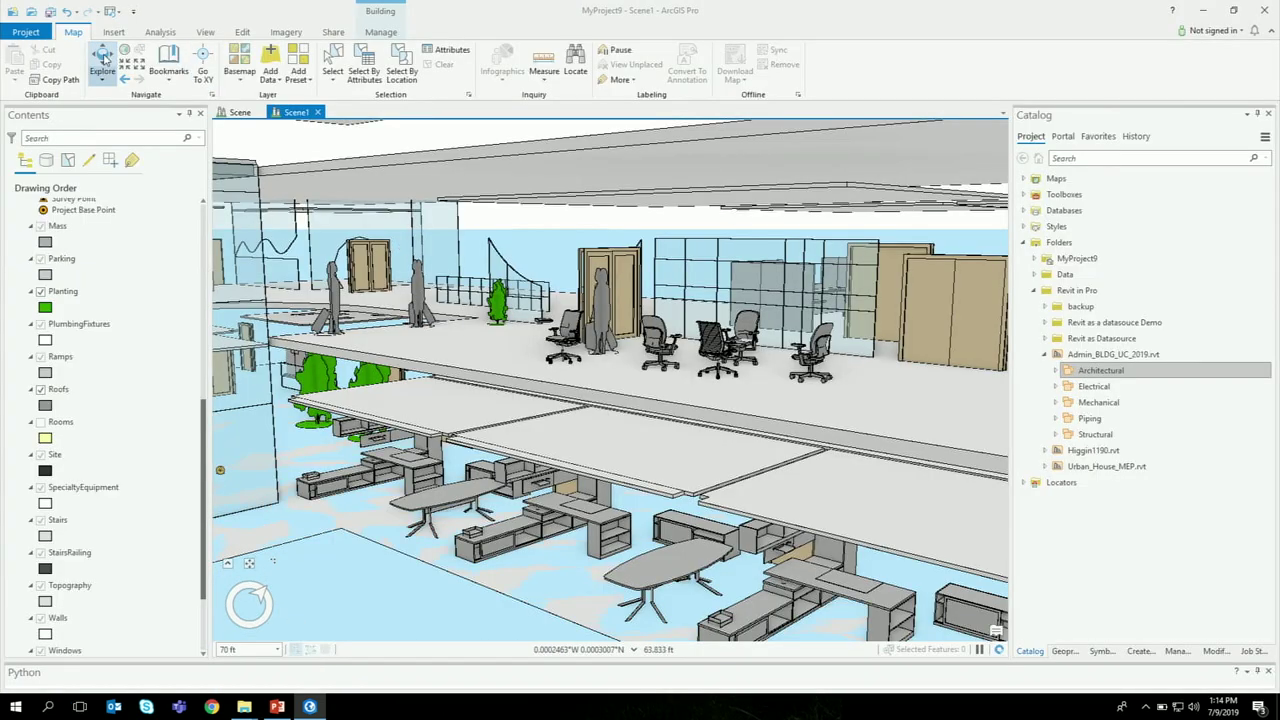
scroll(707, 456, up, 2)
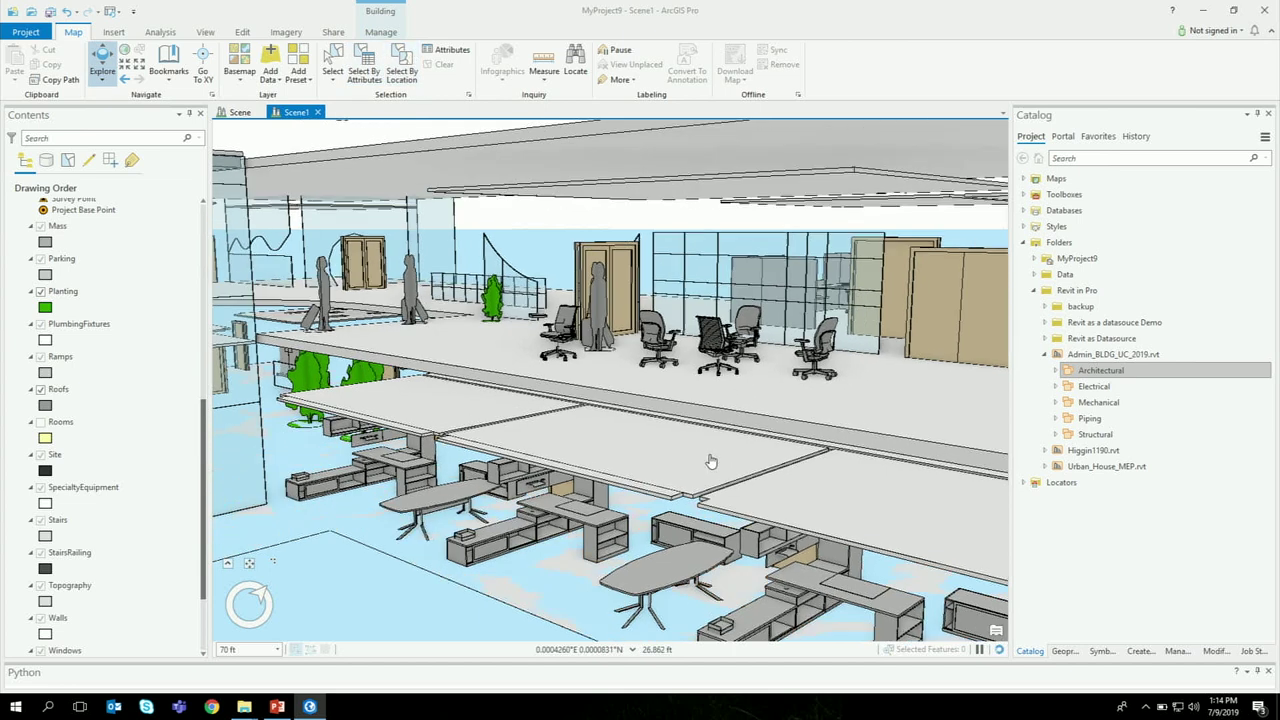
click(705, 319)
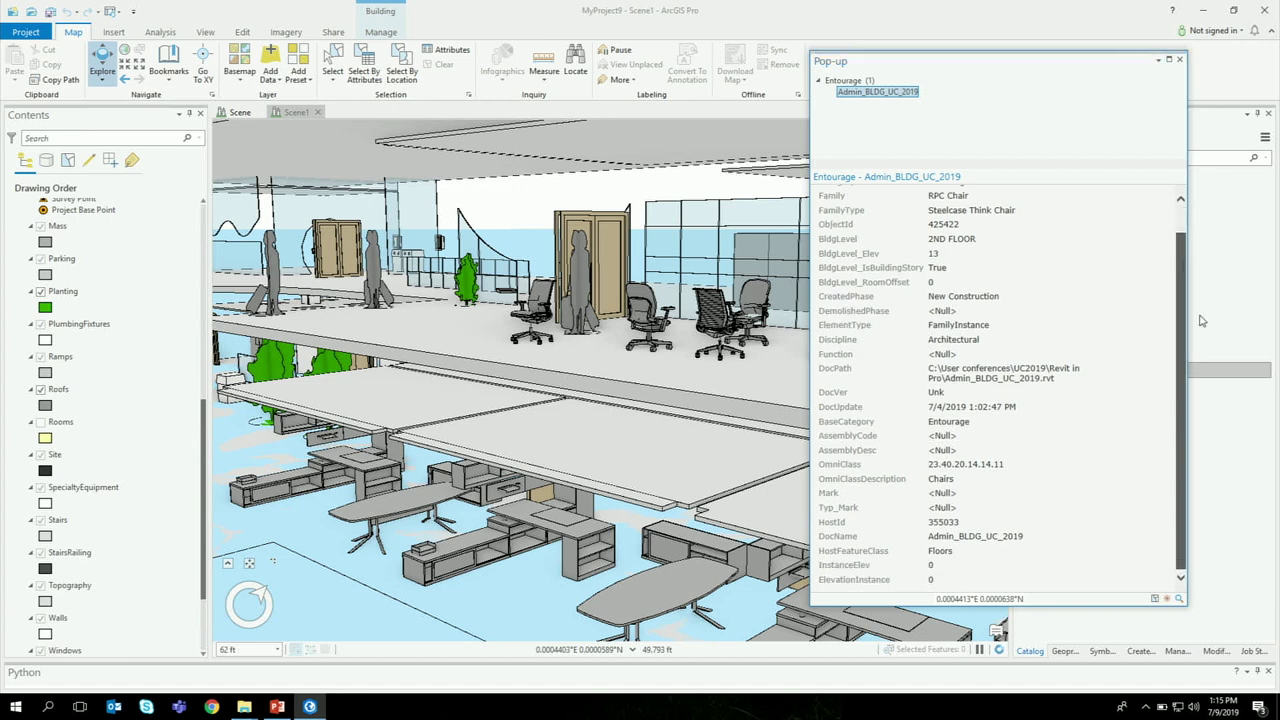
click(1179, 59)
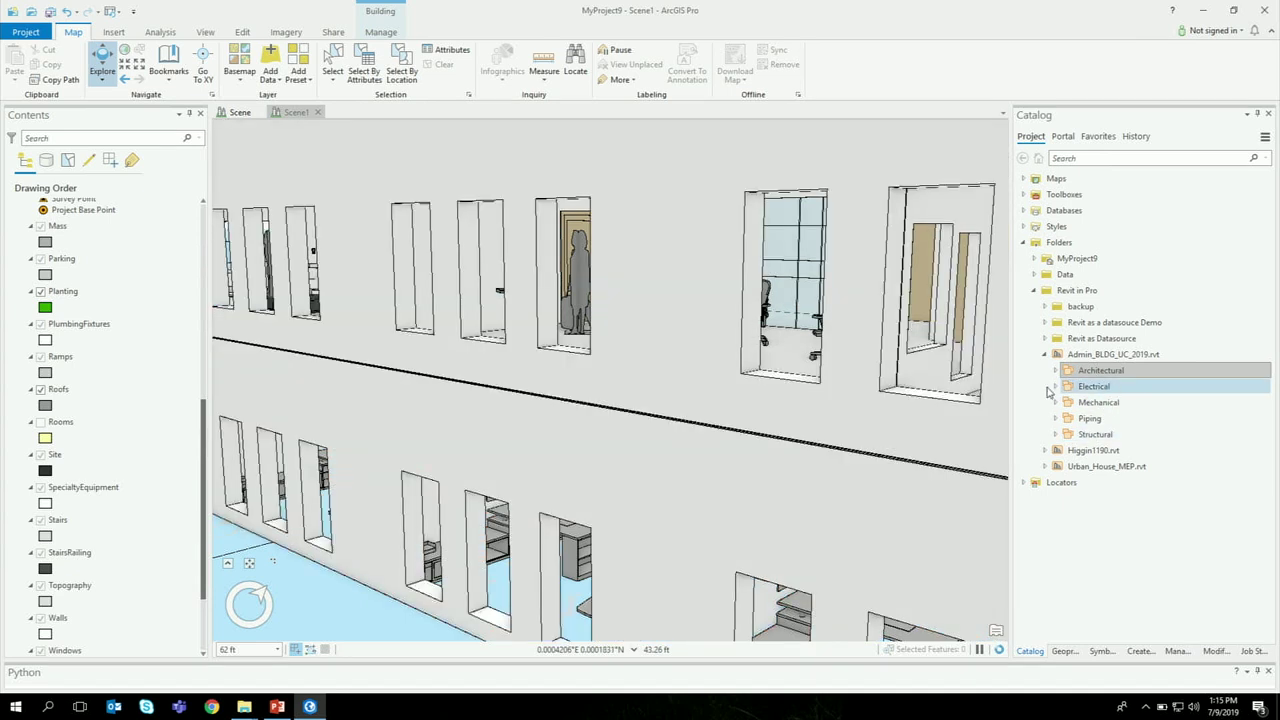
- Examine the building's outer walls and windows around the glass entrance from outside
scroll(549, 397, down, 5)
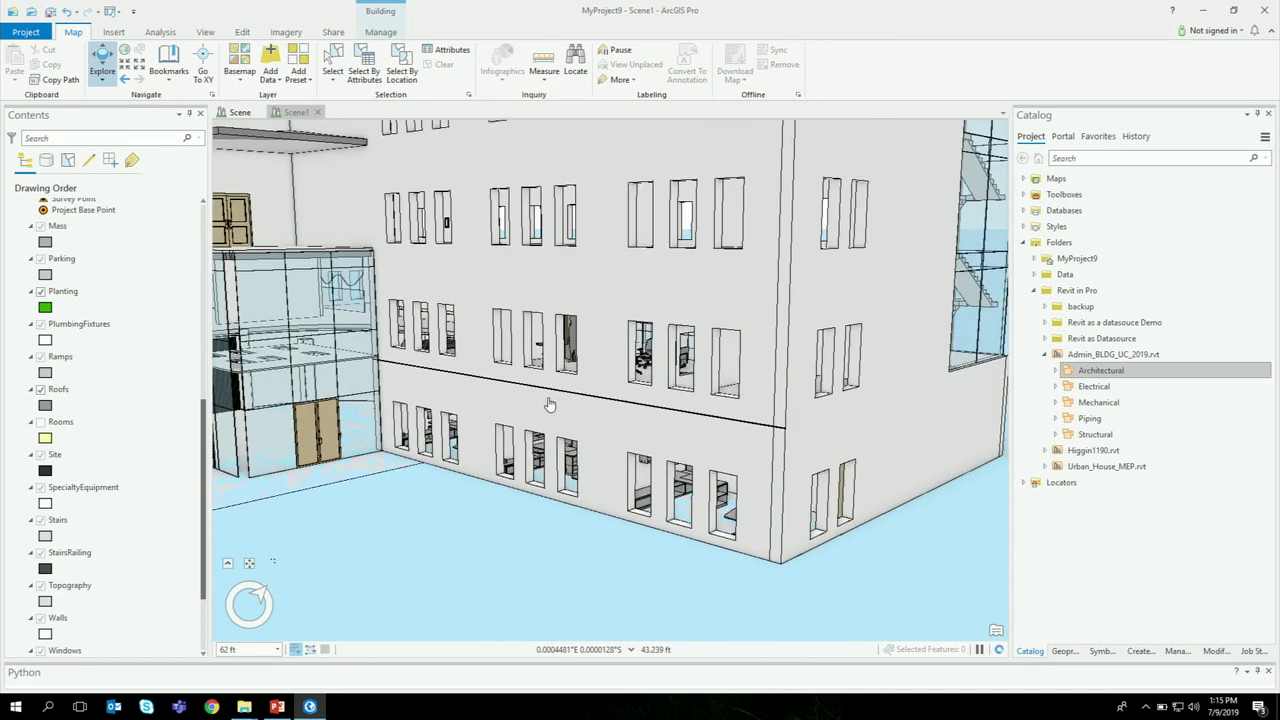
middle_drag(677, 392, 607, 371)
middle_drag(737, 343, 737, 334)
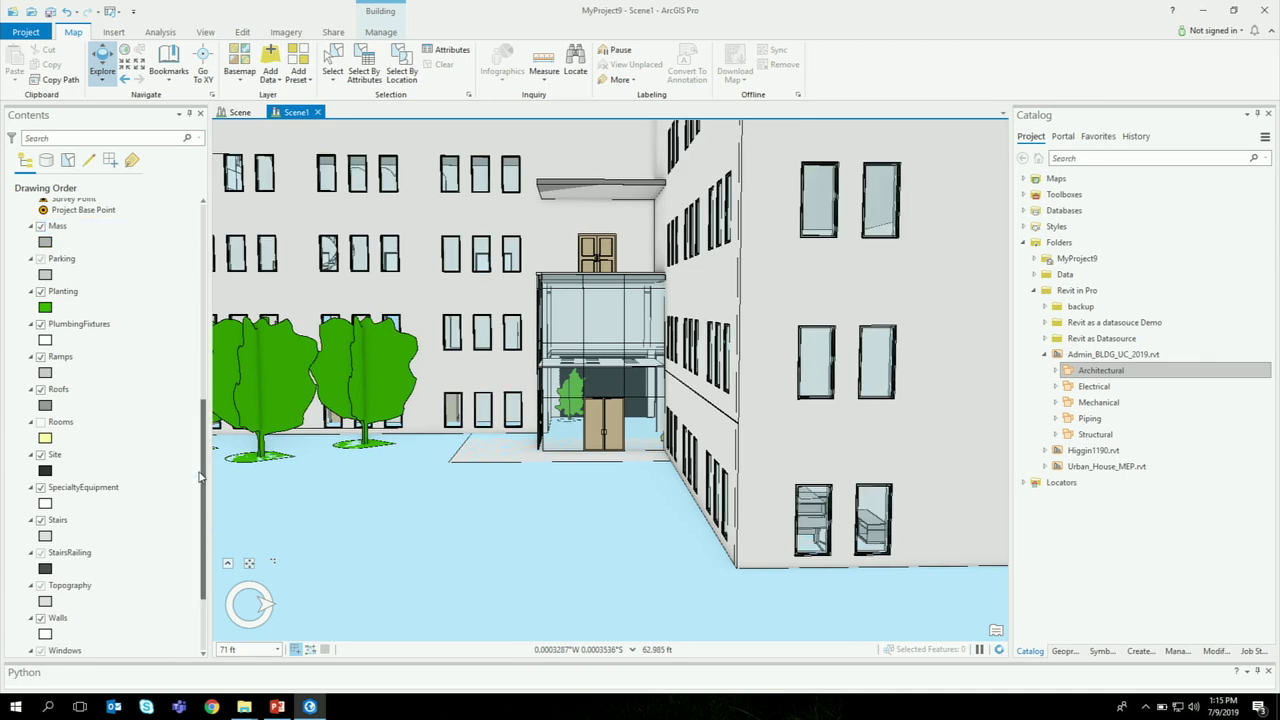
- Collapse the Admin_BLDG_UC_2019_Architectural layer in the scene's layer list
drag(205, 455, 205, 260)
click(45, 237)
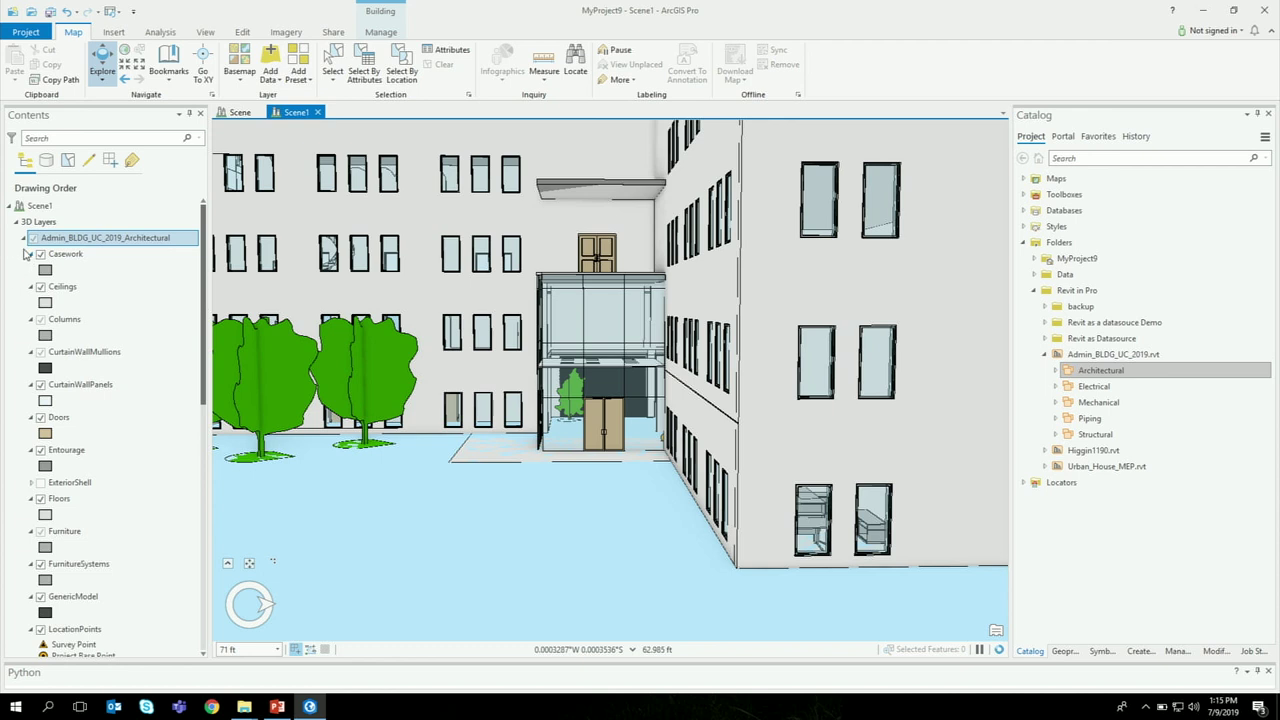
click(24, 240)
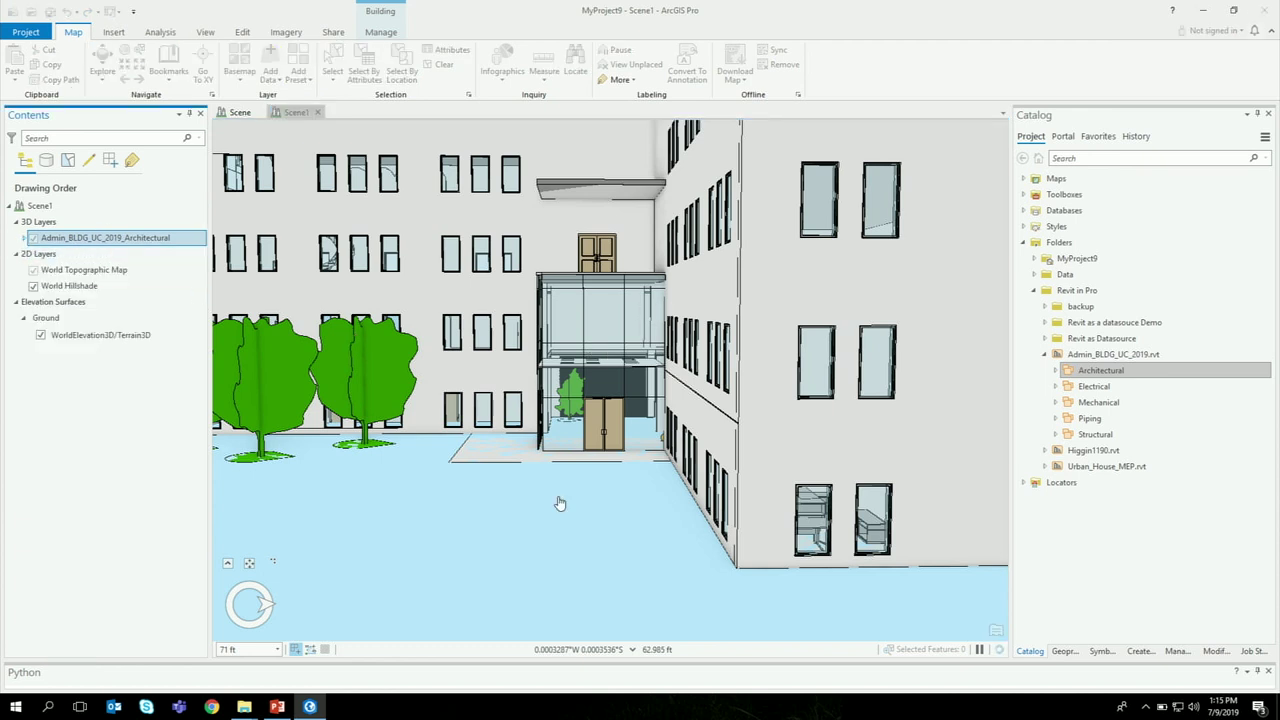
- Minimize ArcGIS Pro and switch to the PowerPoint presentation
click(1201, 13)
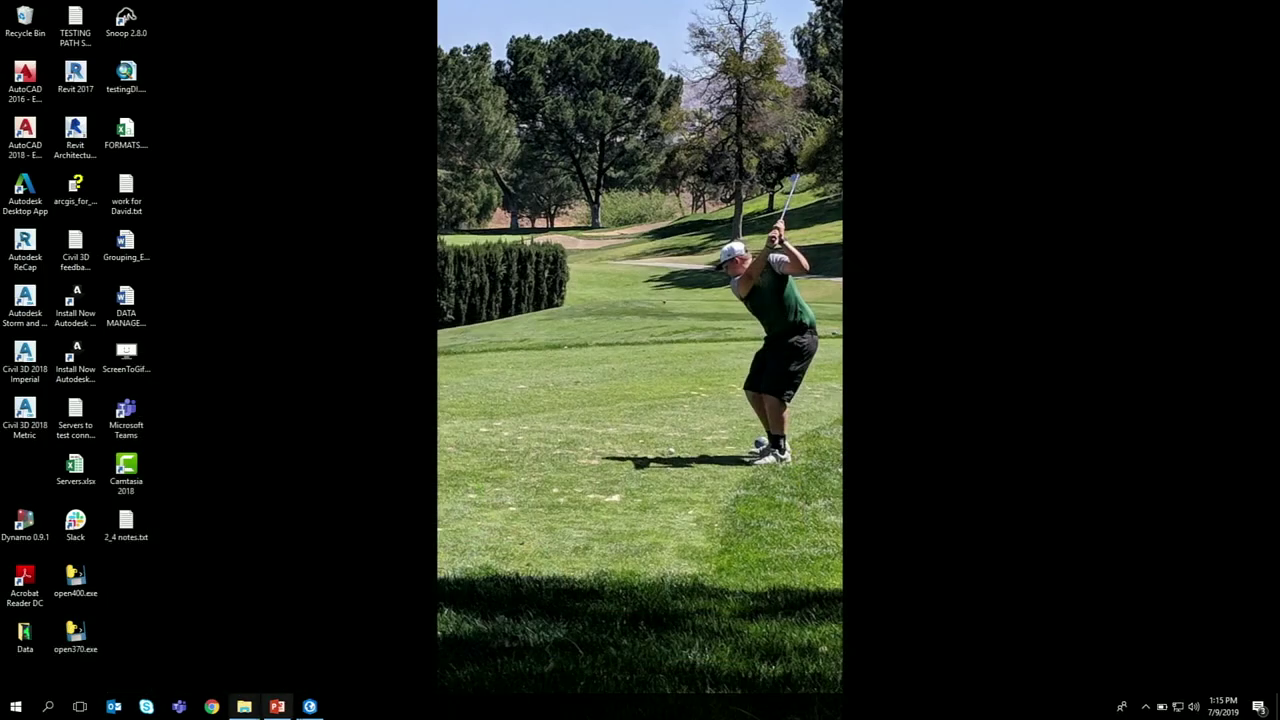
click(279, 707)
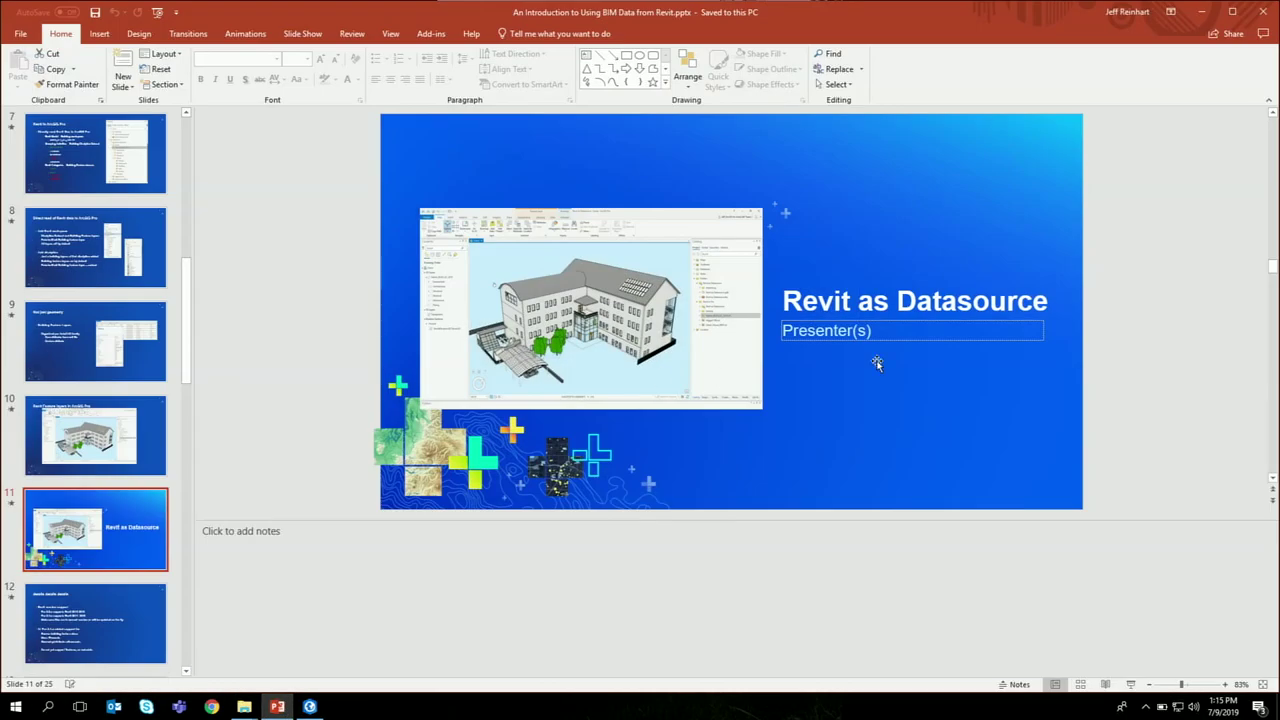
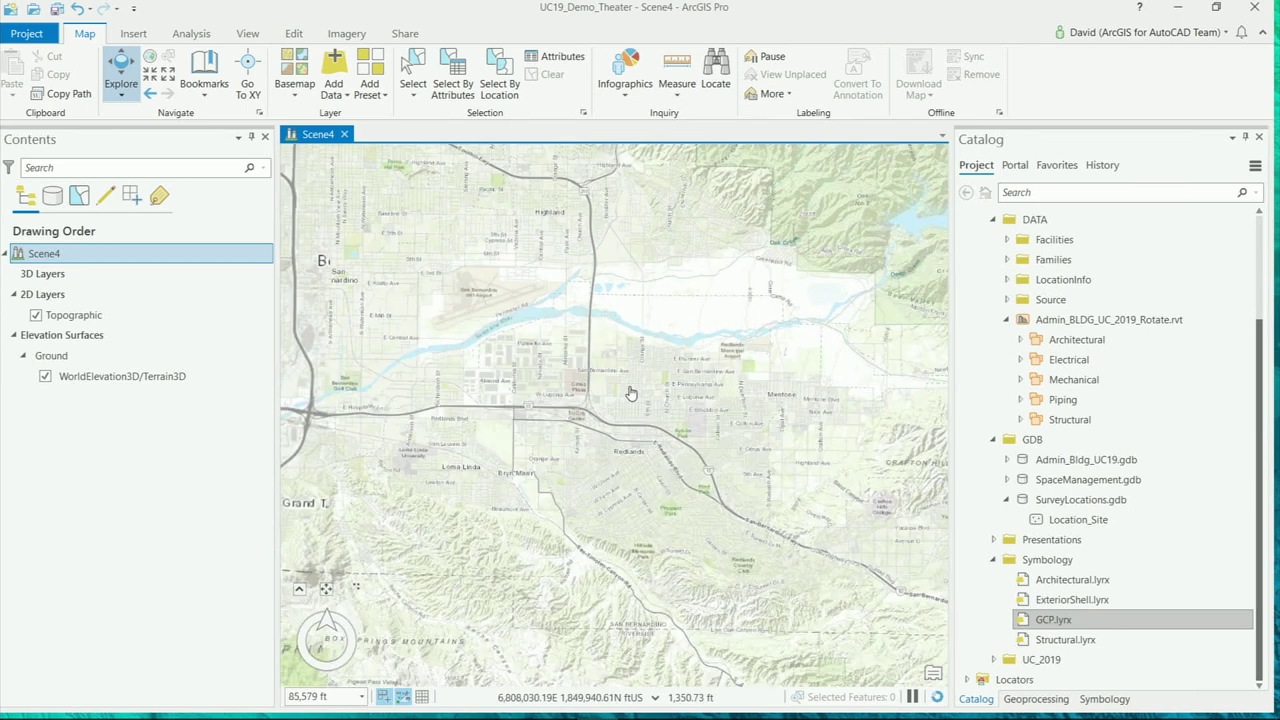
- Add the GCP.lyrx layer file from the Symbology folder to Scene4 and zoom in on its survey point beside W Stuart Ave
scroll(613, 460, down, 5)
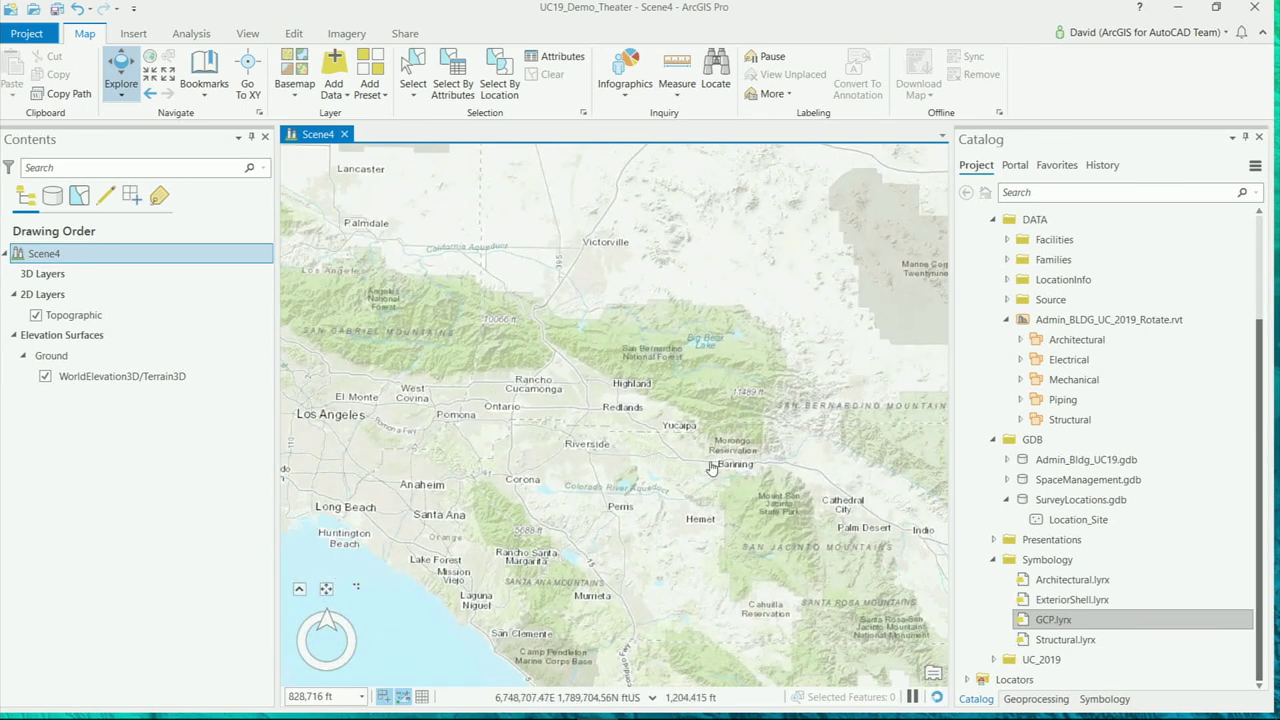
scroll(678, 410, up, 7)
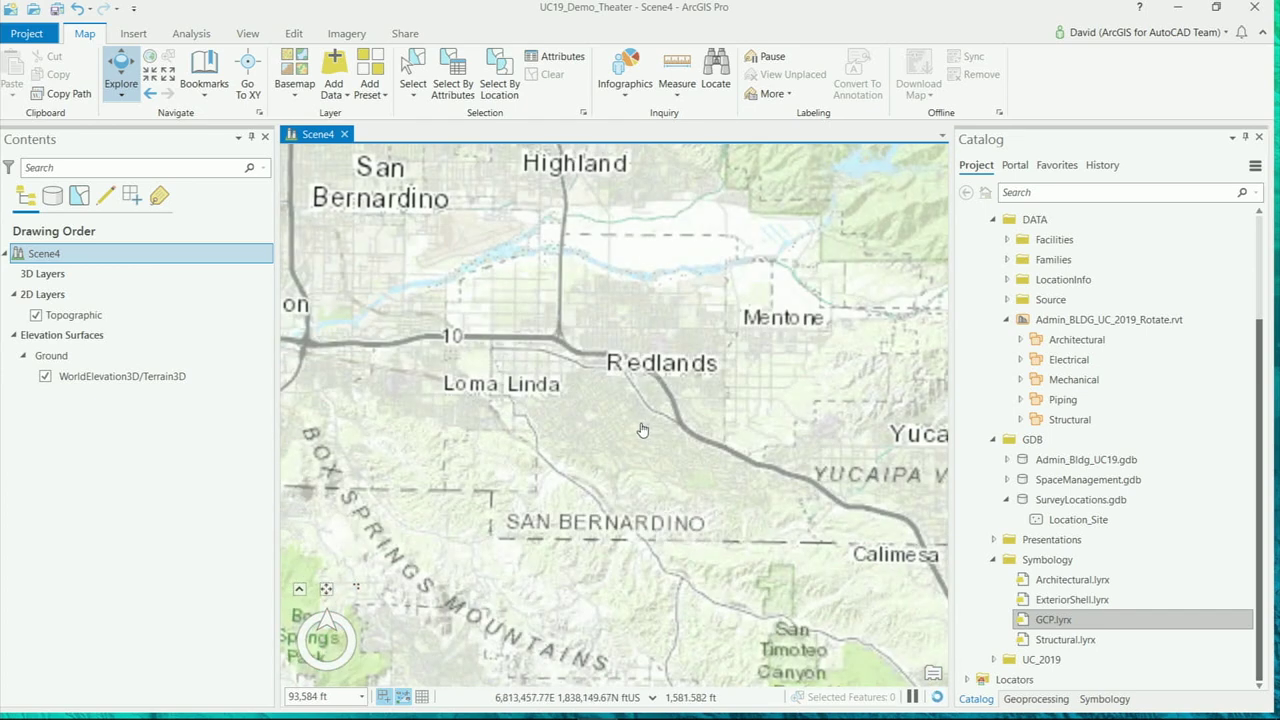
scroll(637, 430, up, 3)
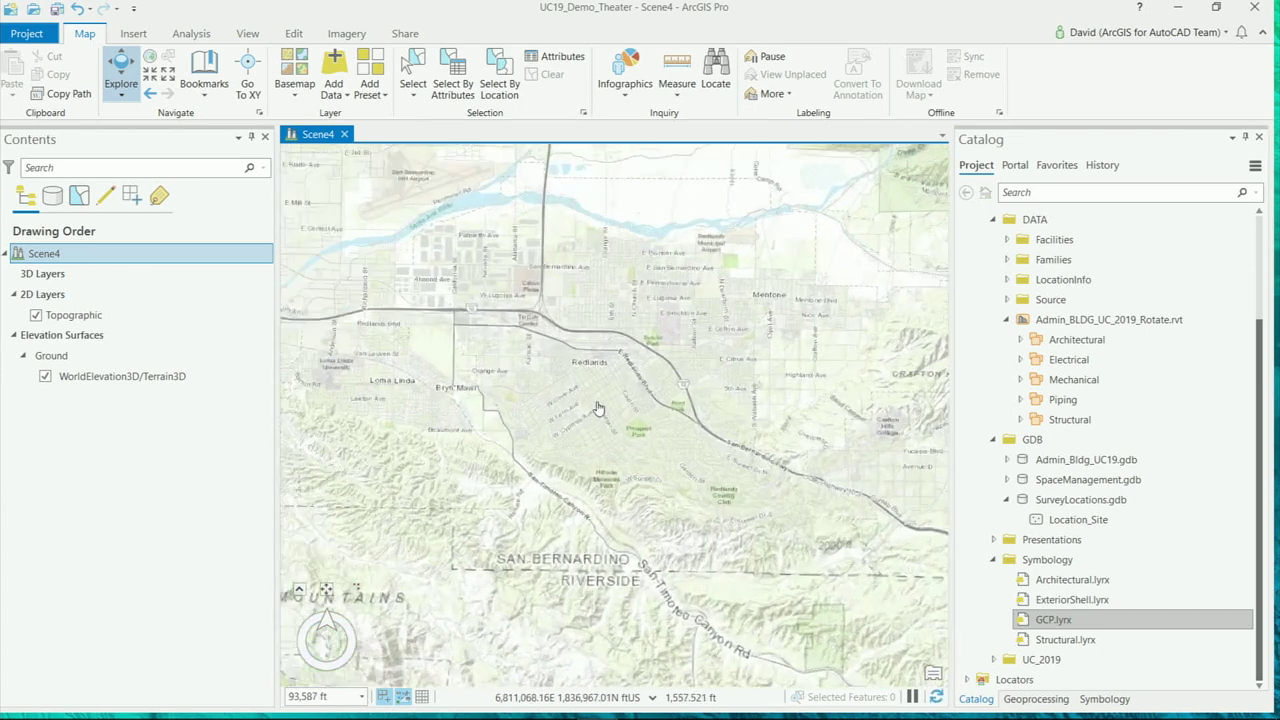
click(1022, 614)
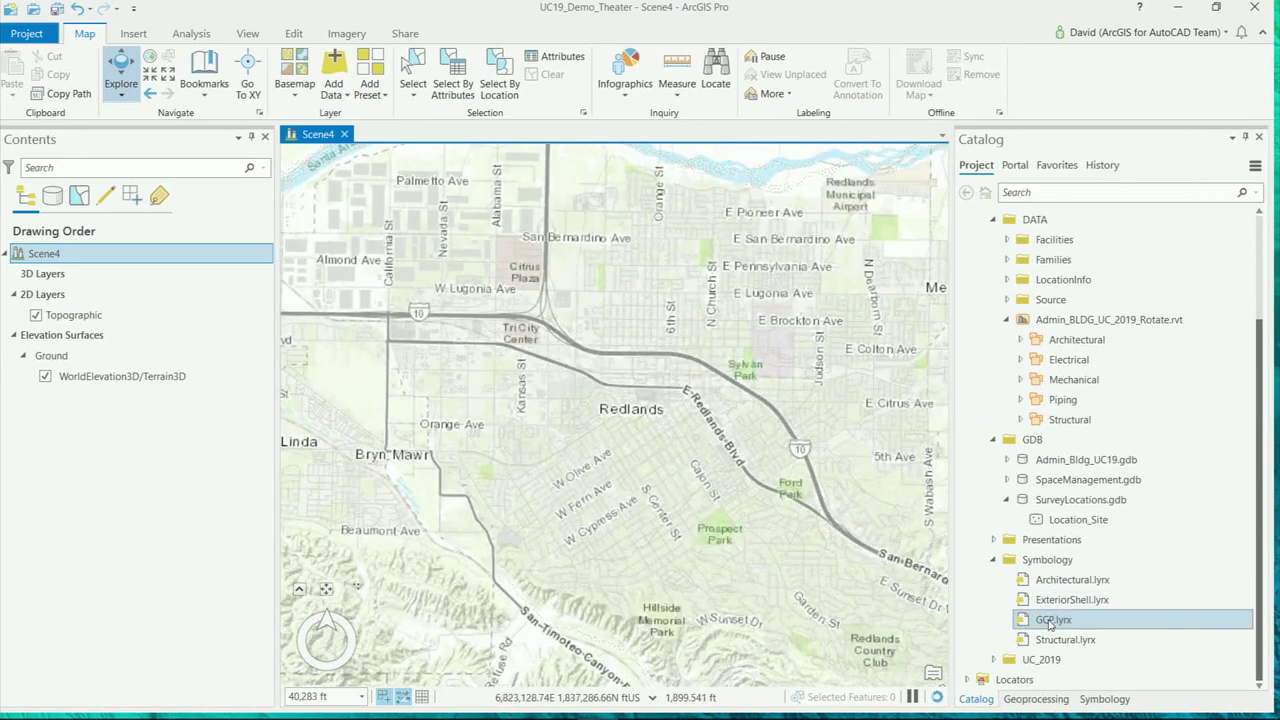
drag(1022, 614, 590, 405)
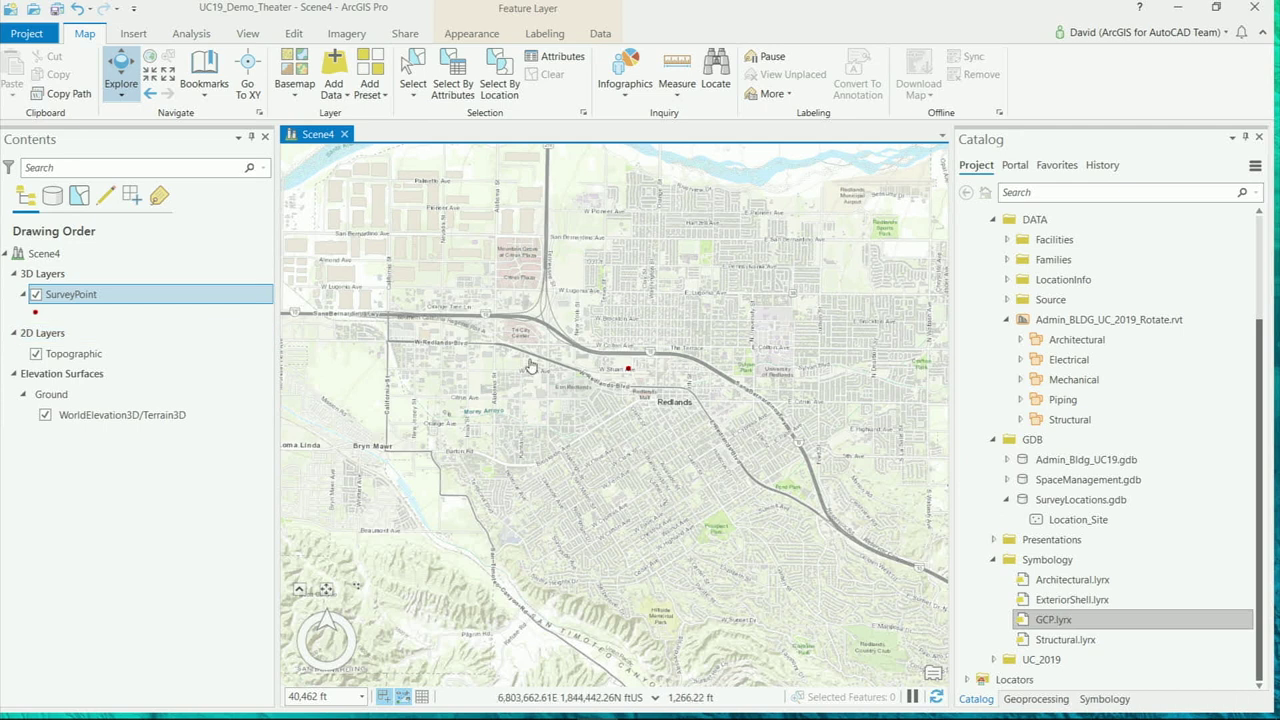
scroll(628, 379, up, 3)
scroll(628, 379, up, 5)
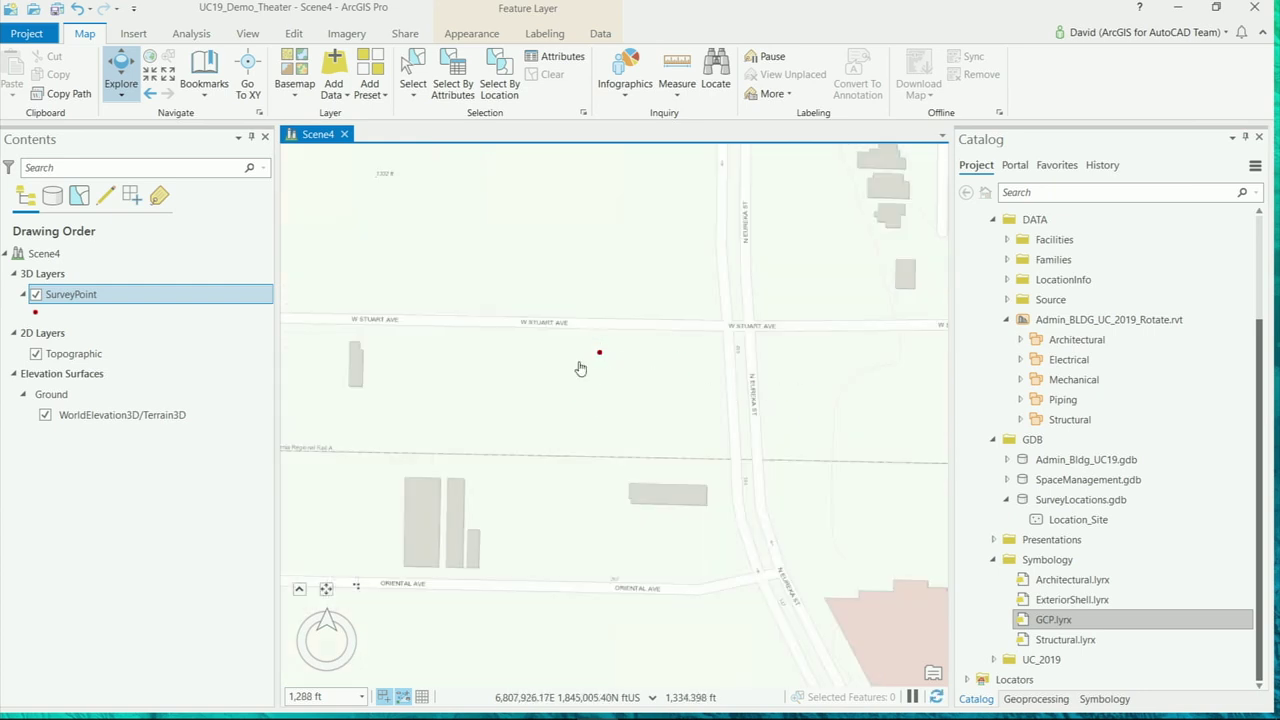
- Open the map properties of Scene4 and check its current XY coordinate system
click(60, 256)
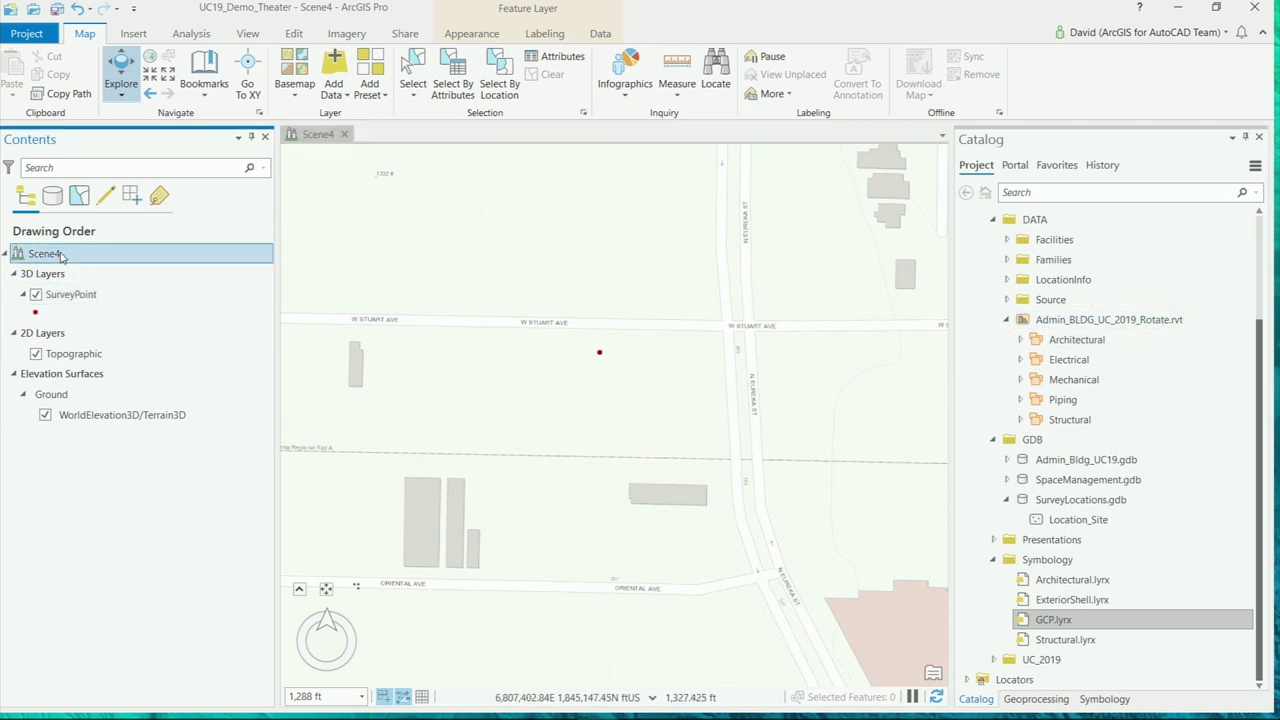
right_click(61, 257)
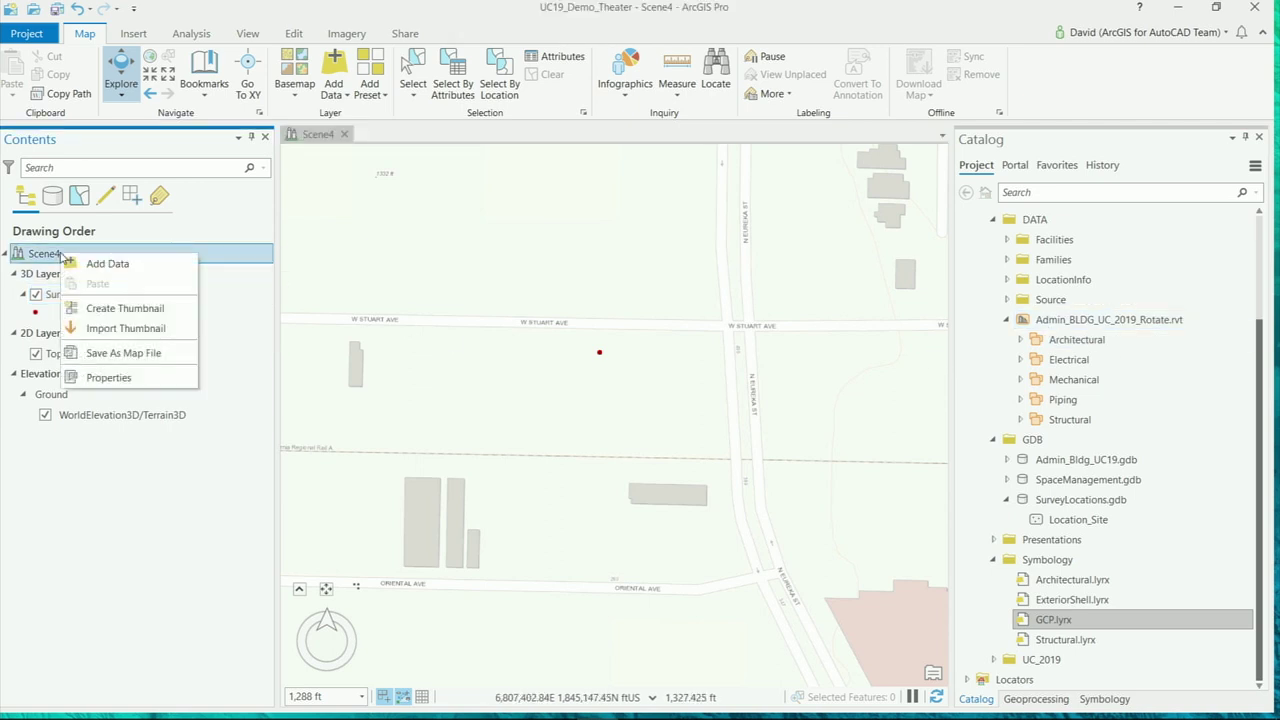
click(108, 378)
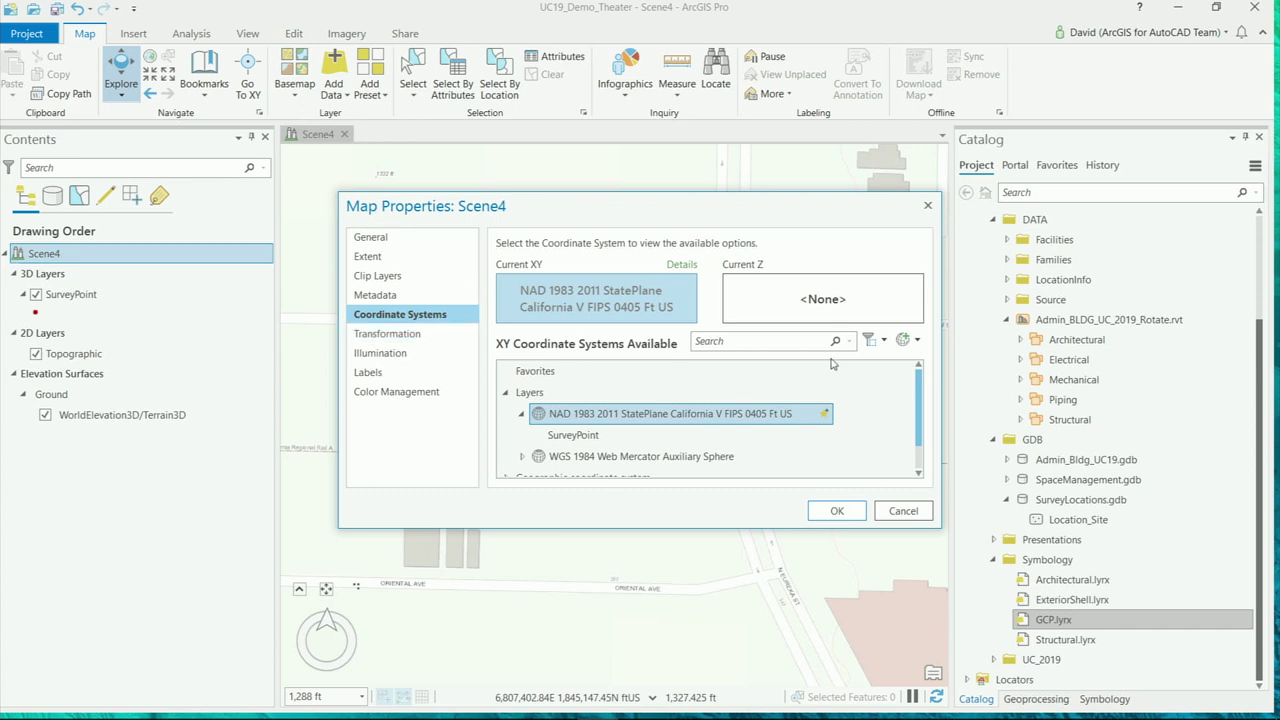
- Close the Scene4 map properties unchanged, then reopen them to review the current XY coordinate system and cancel again
click(903, 511)
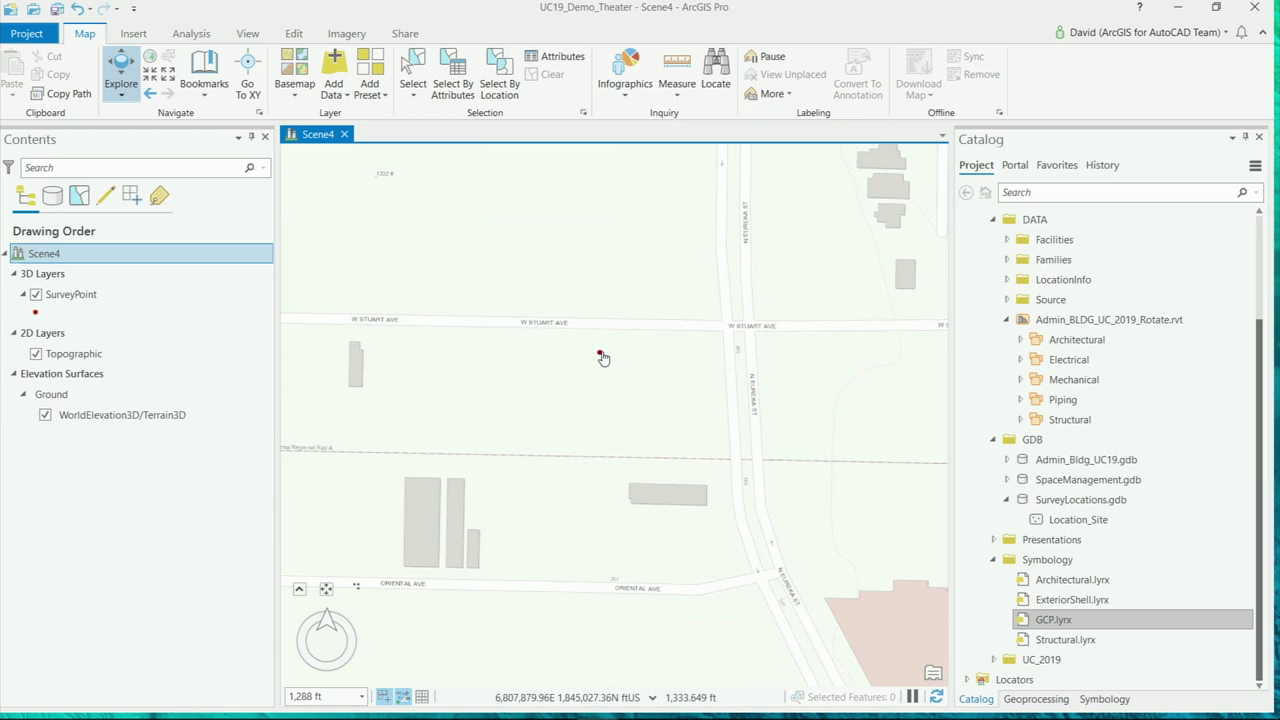
right_click(87, 253)
click(133, 375)
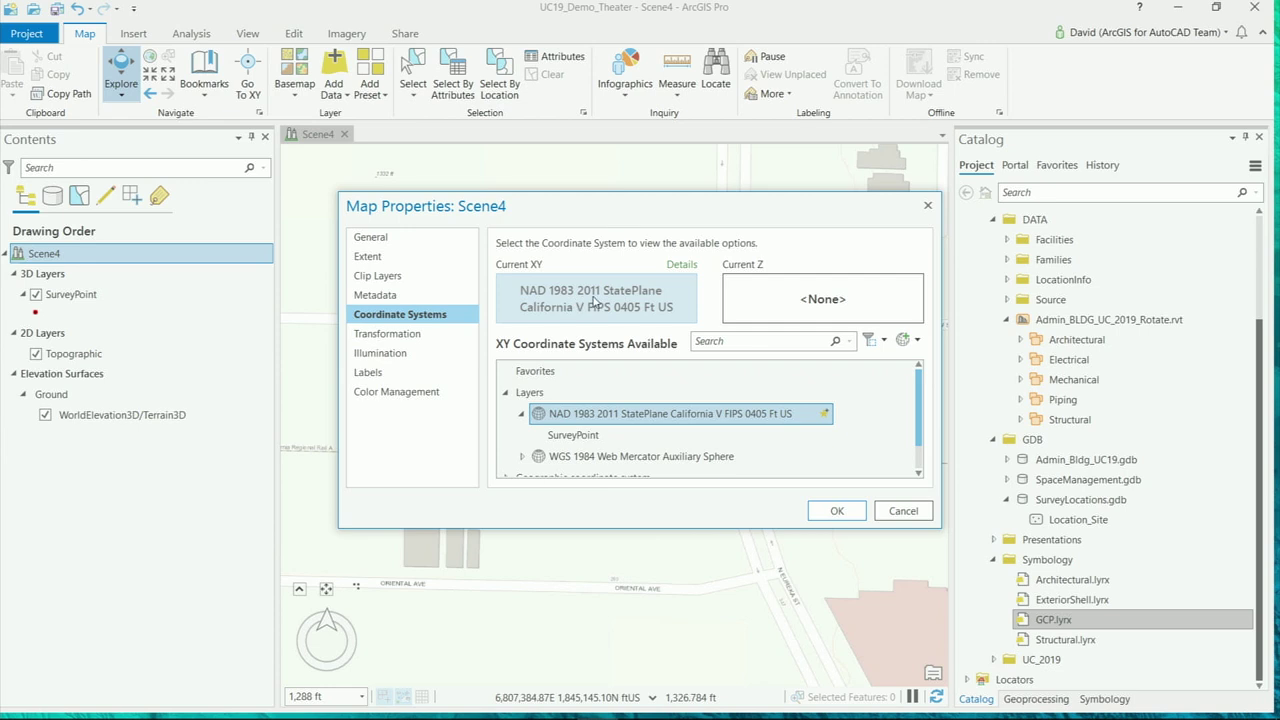
click(903, 511)
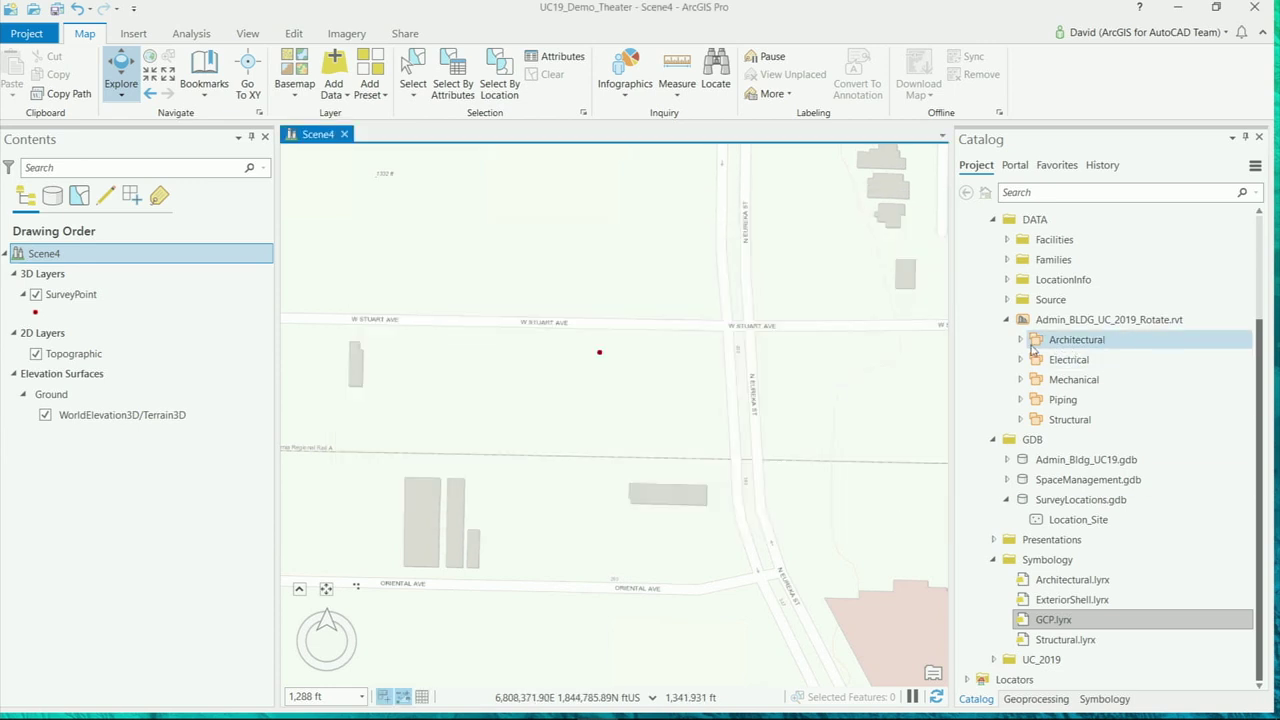
- Add the Floors feature class from the Architectural dataset of Admin_BLDG_UC_2019_Rotate.rvt to Scene4
click(1020, 339)
scroll(1141, 479, down, 2)
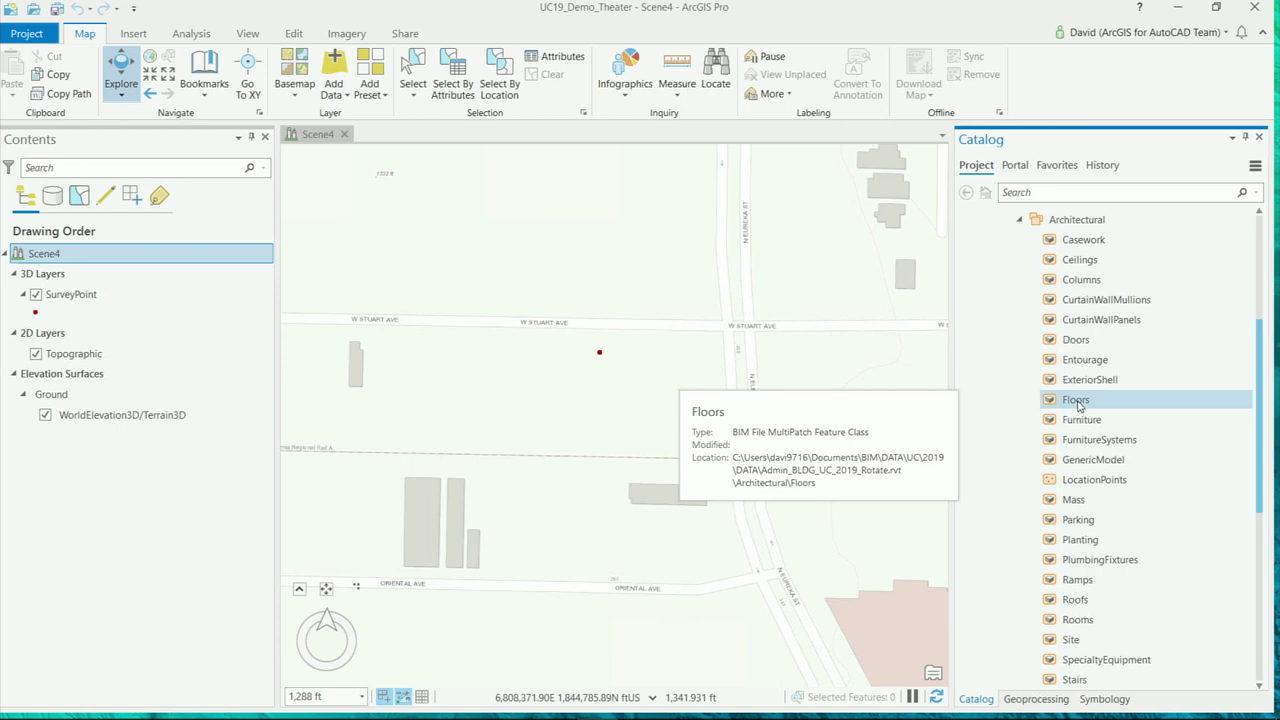
click(1090, 399)
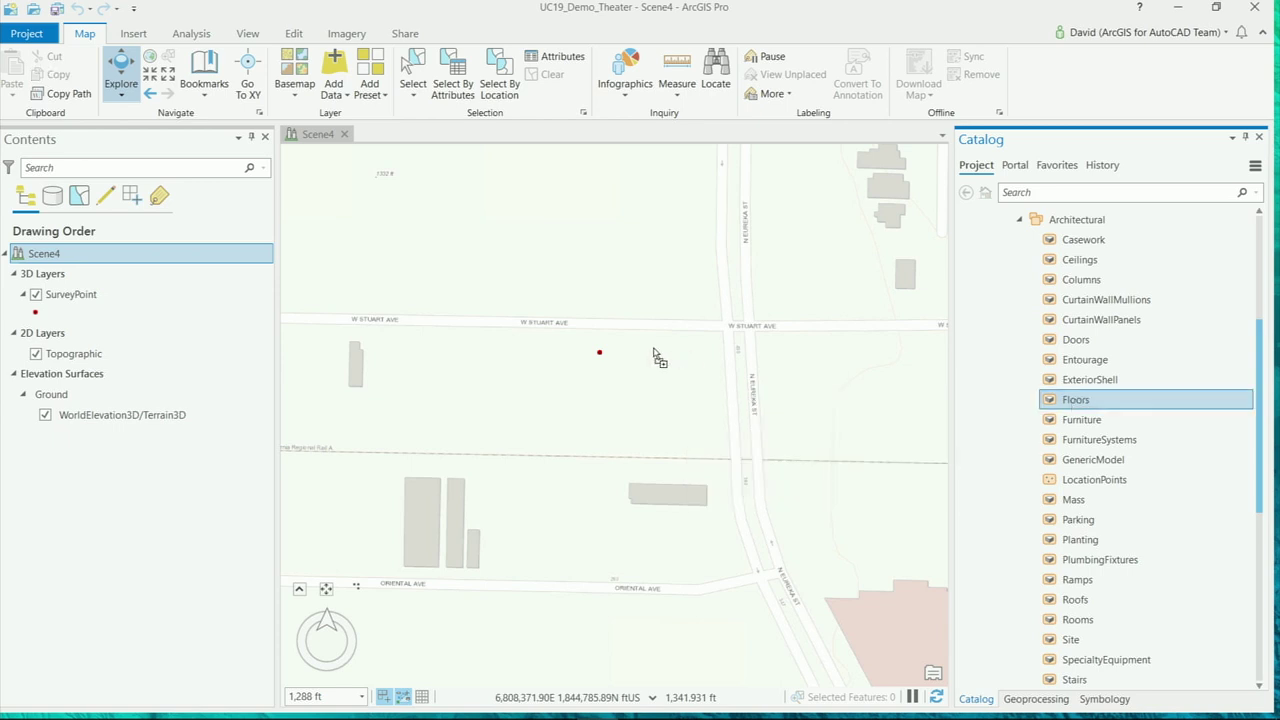
drag(655, 380, 655, 380)
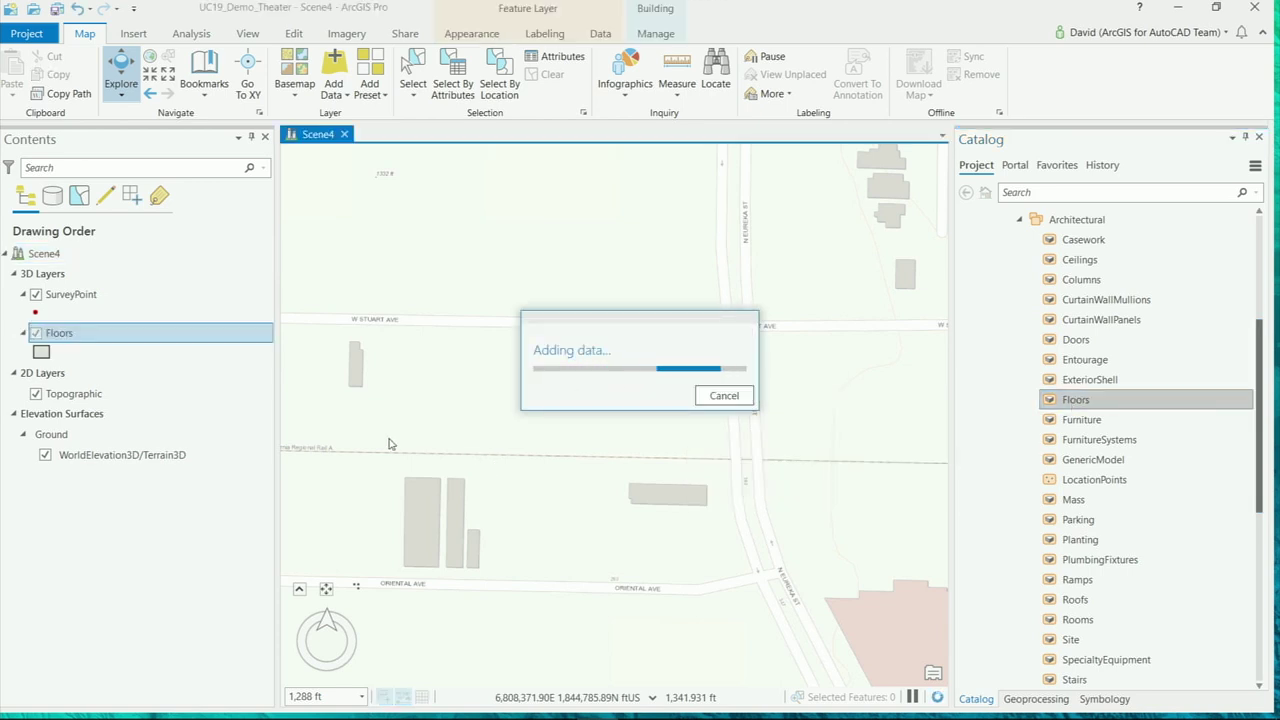
- Zoom to the Floors layer and turn off the WorldElevation3D/Terrain3D surface and the Topographic layer
right_click(94, 334)
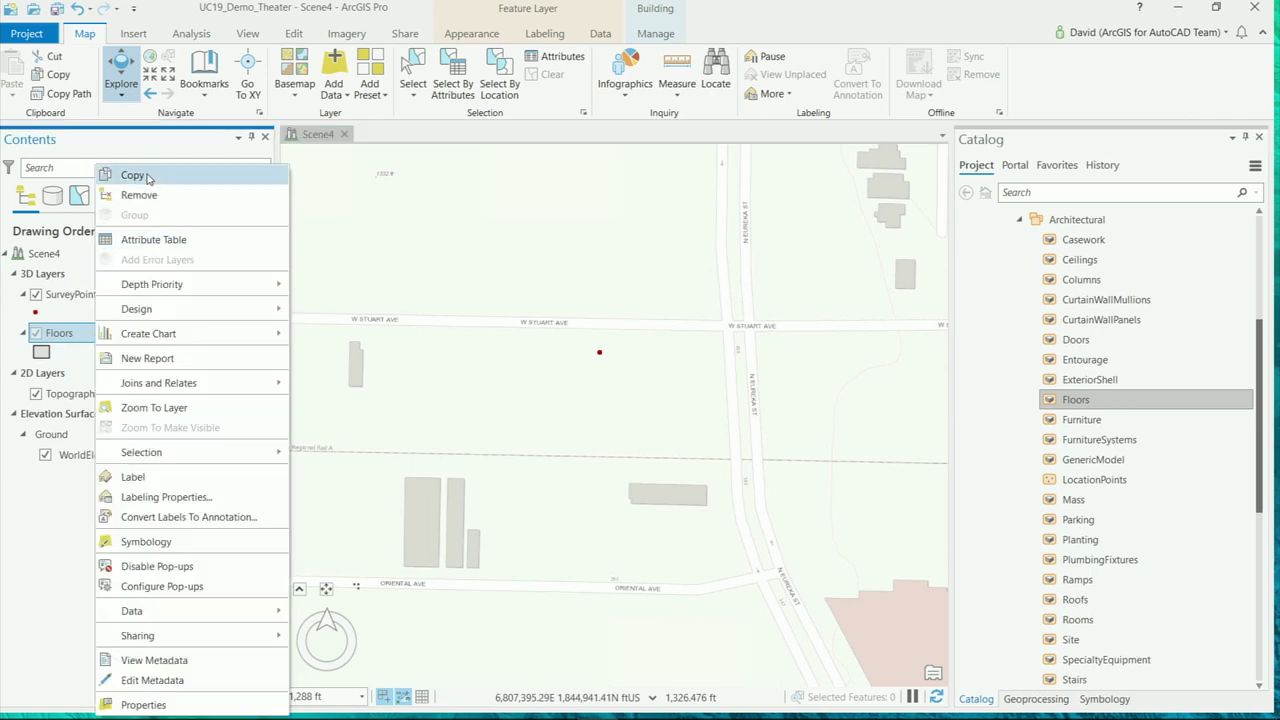
click(140, 408)
middle_drag(638, 497, 808, 337)
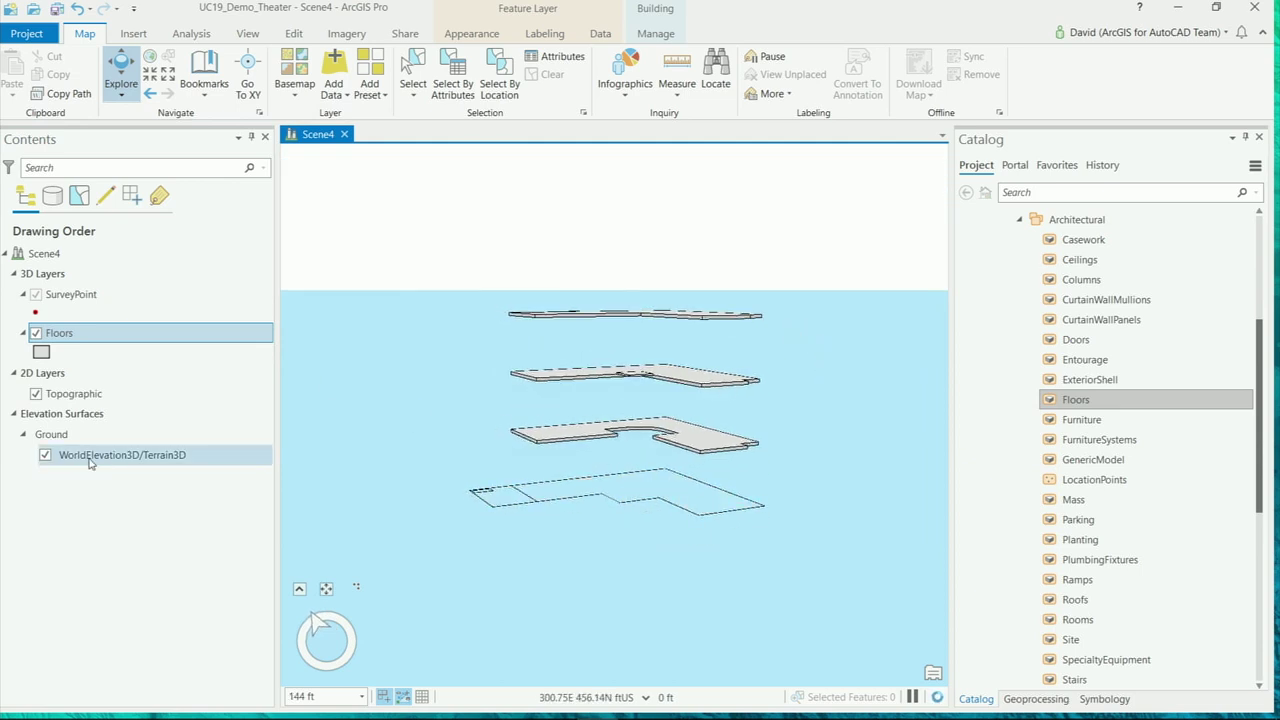
click(45, 455)
click(36, 395)
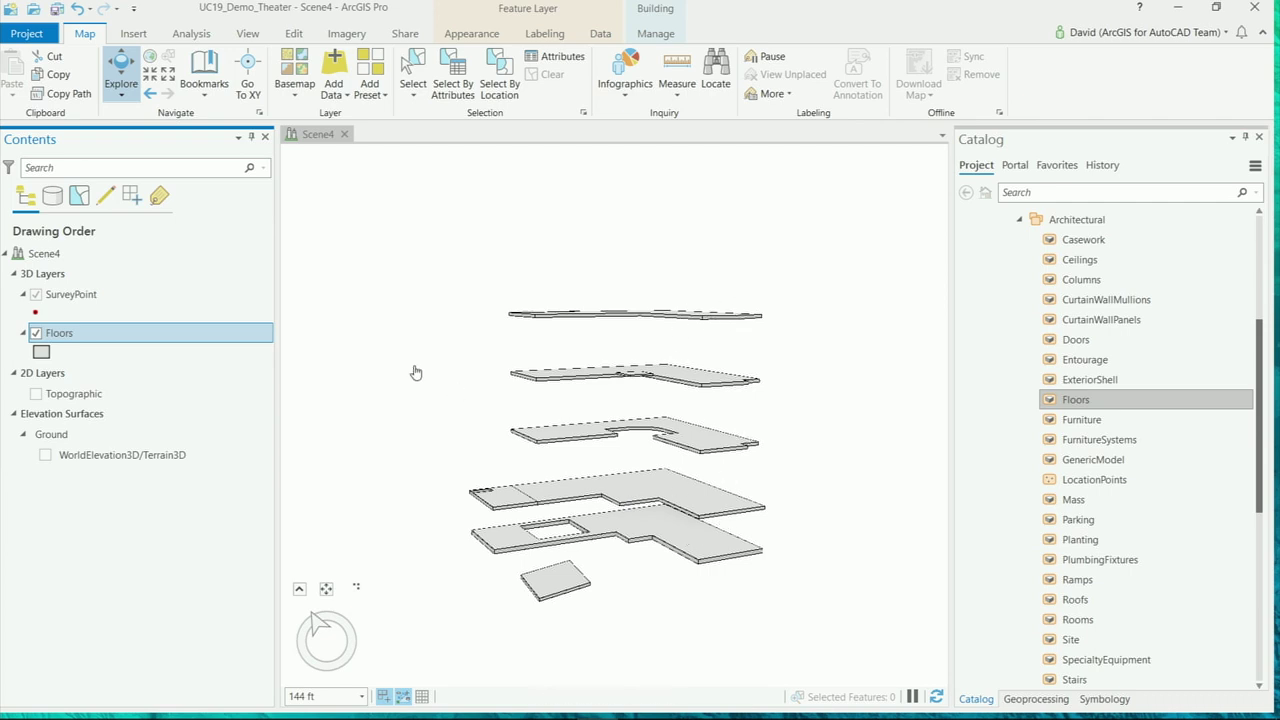
- Set the elevation units of the Floors layer to US Feet in its layer properties
right_click(95, 334)
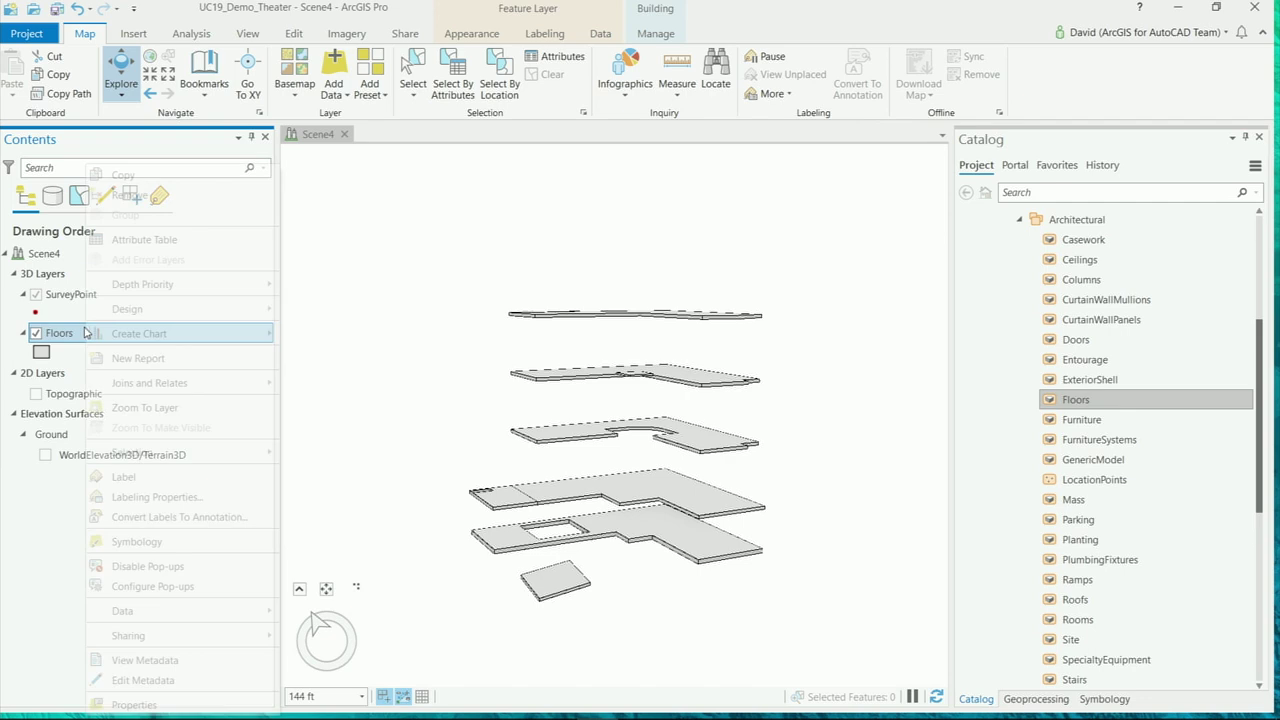
click(132, 703)
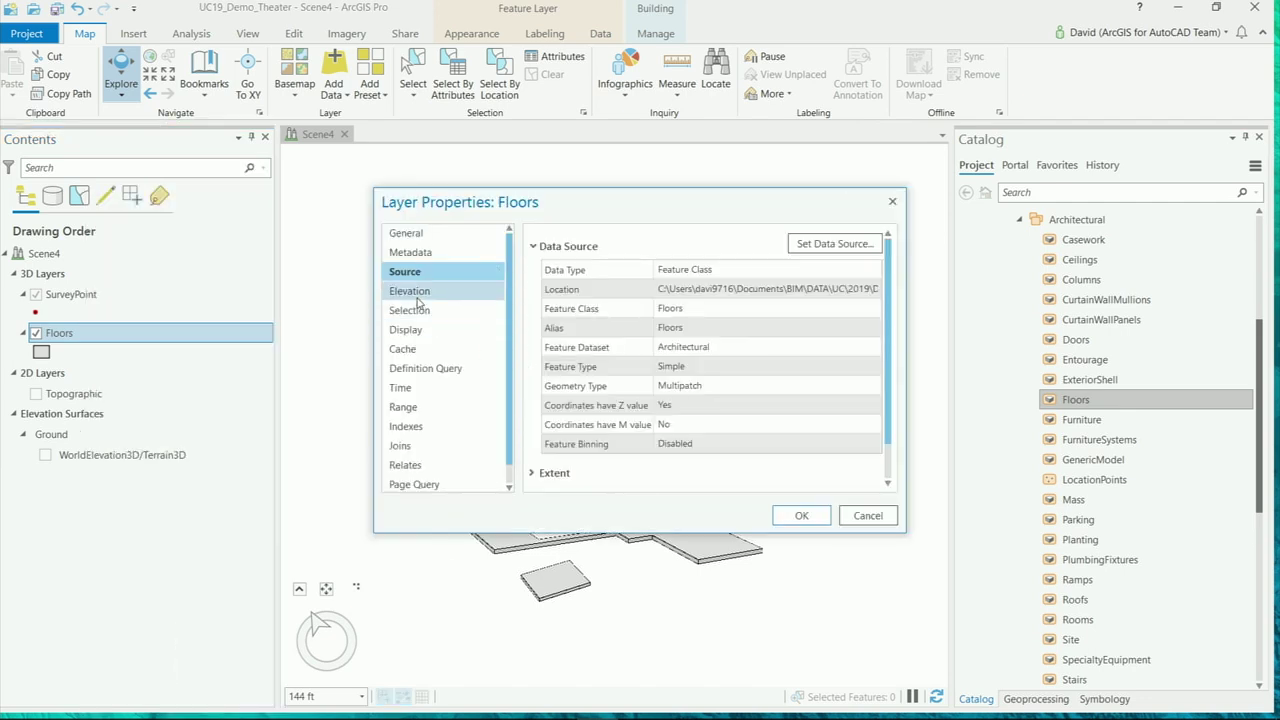
click(415, 291)
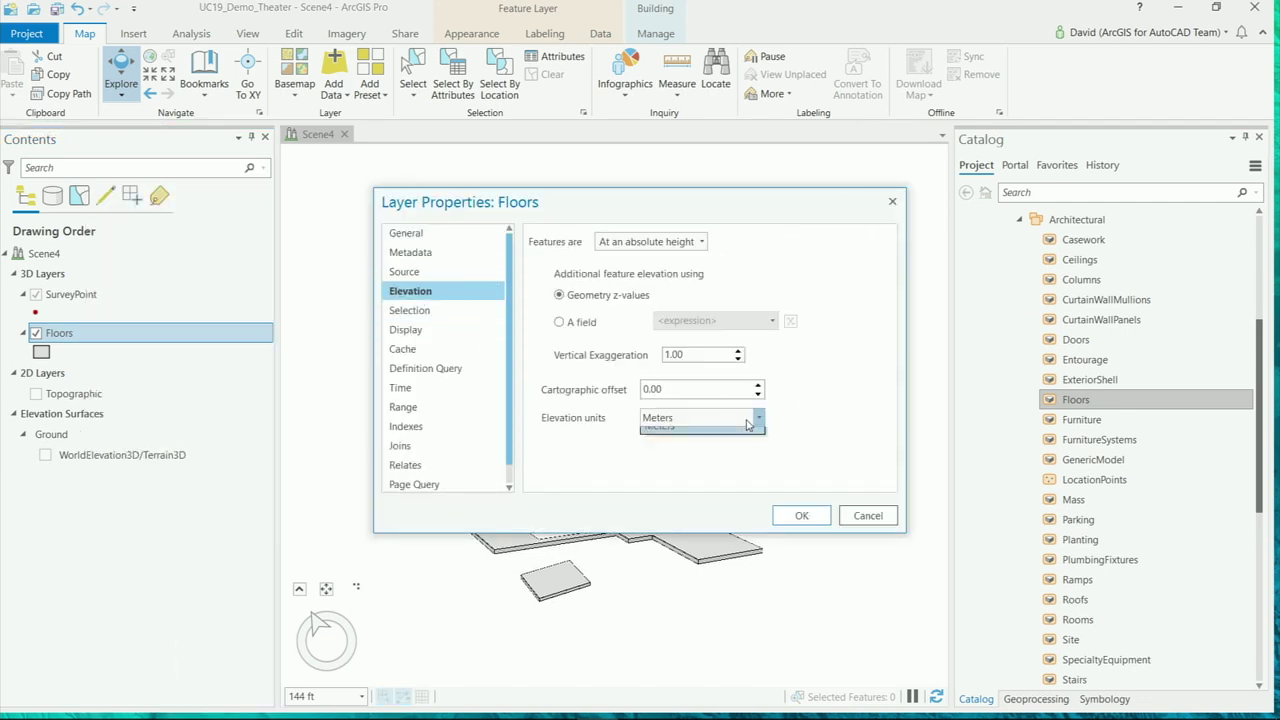
click(750, 419)
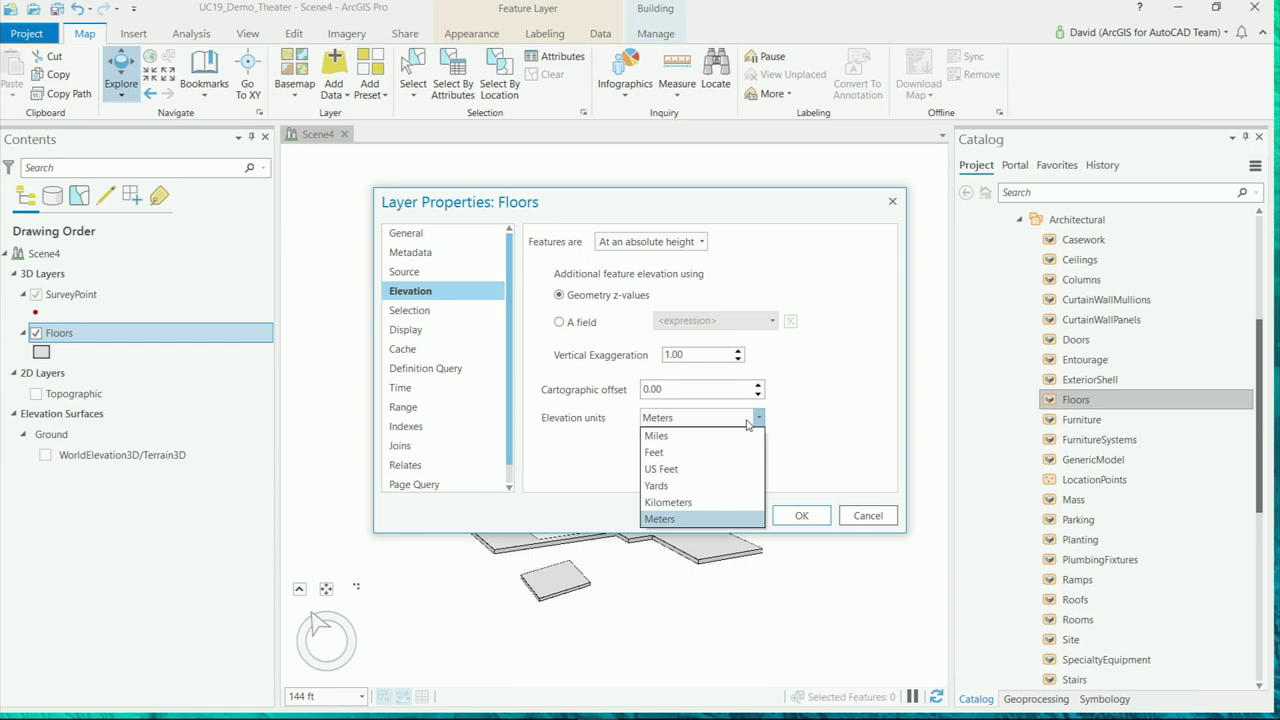
click(652, 472)
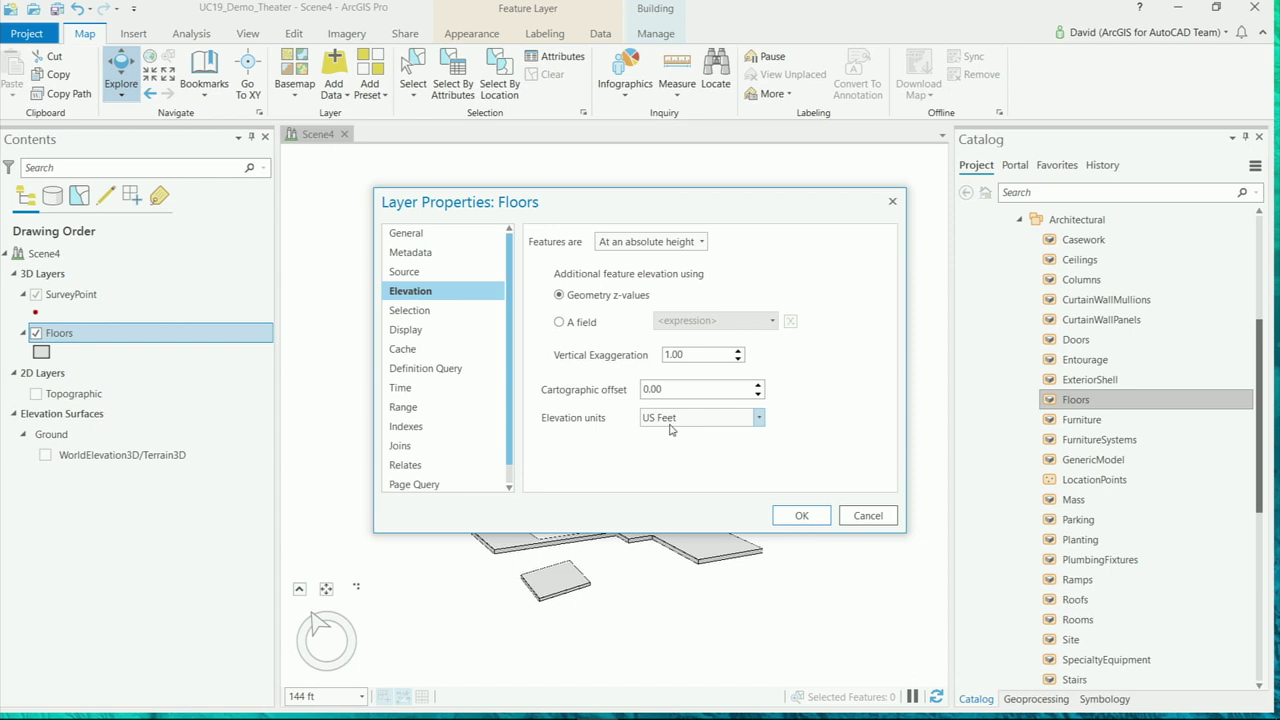
click(801, 515)
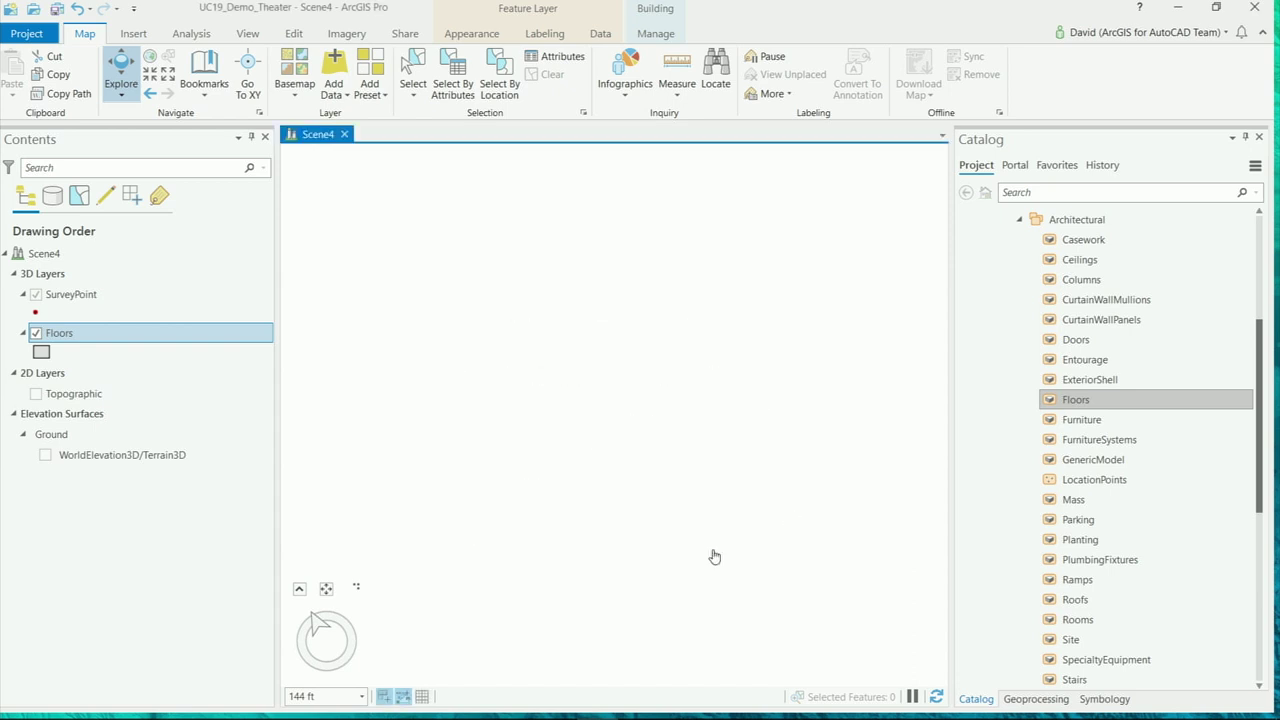
- Inspect the stacked floors in 3D and turn the WorldElevation3D/Terrain3D surface and Topographic layer back on
middle_drag(556, 452, 723, 551)
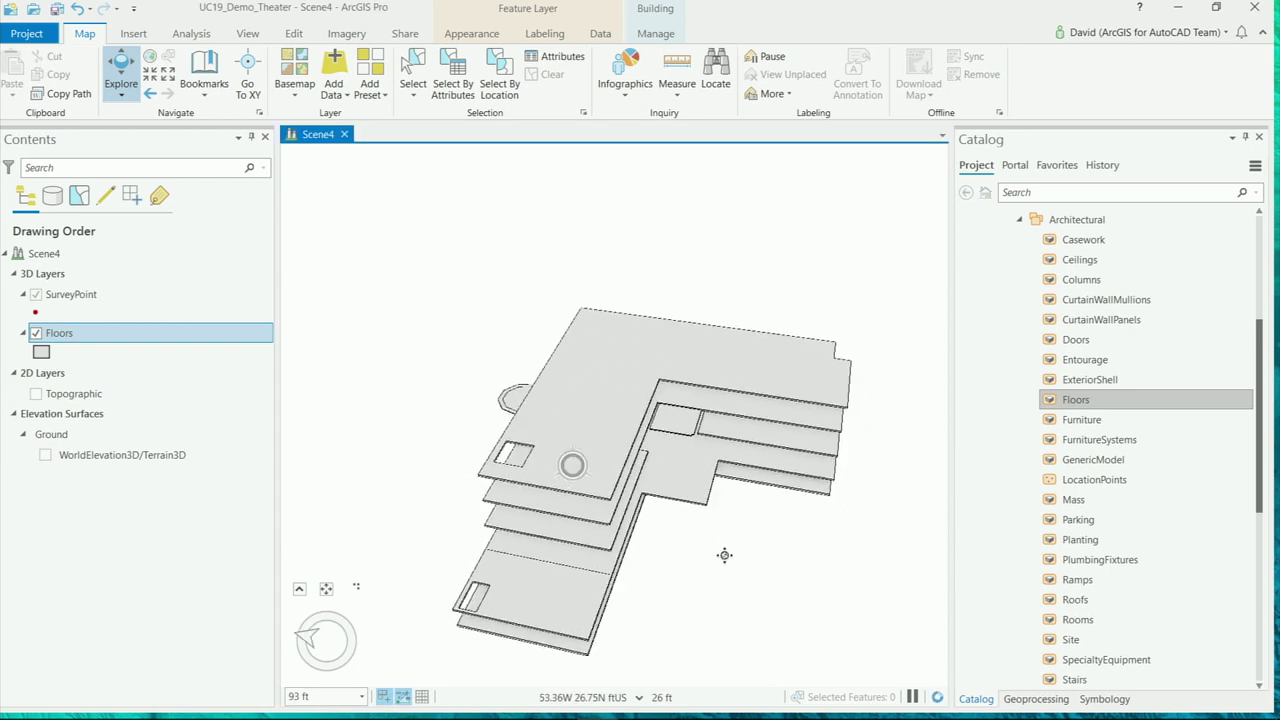
scroll(654, 566, down, 5)
click(45, 455)
click(36, 393)
scroll(600, 585, down, 7)
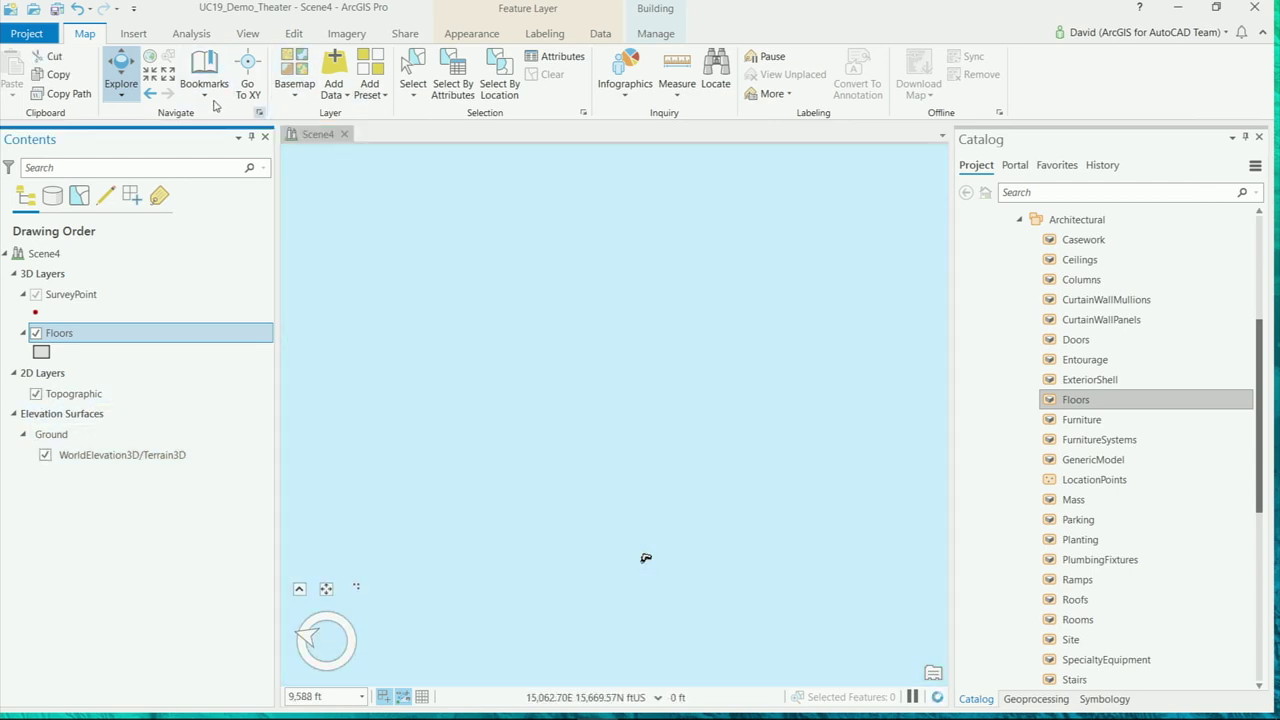
- Compare the tools offered for the SurveyPoint and Floors layers and locate the Georeference tool for the building layer
click(87, 294)
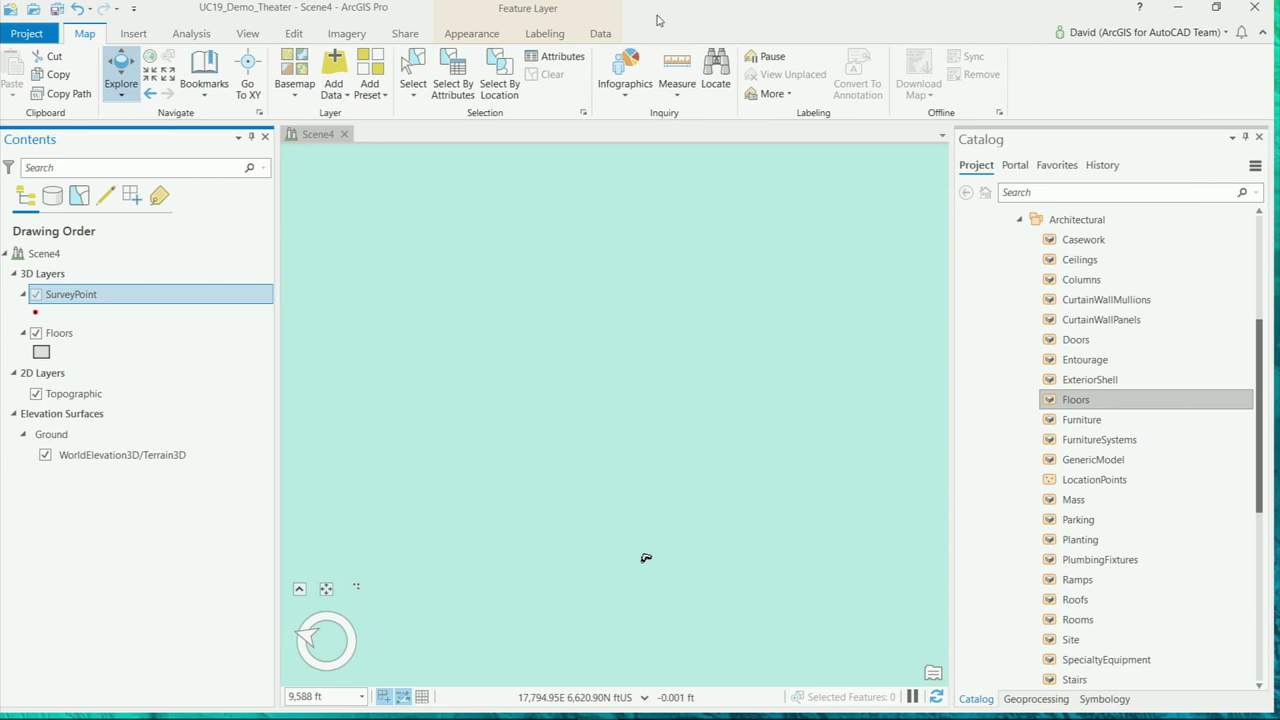
click(85, 333)
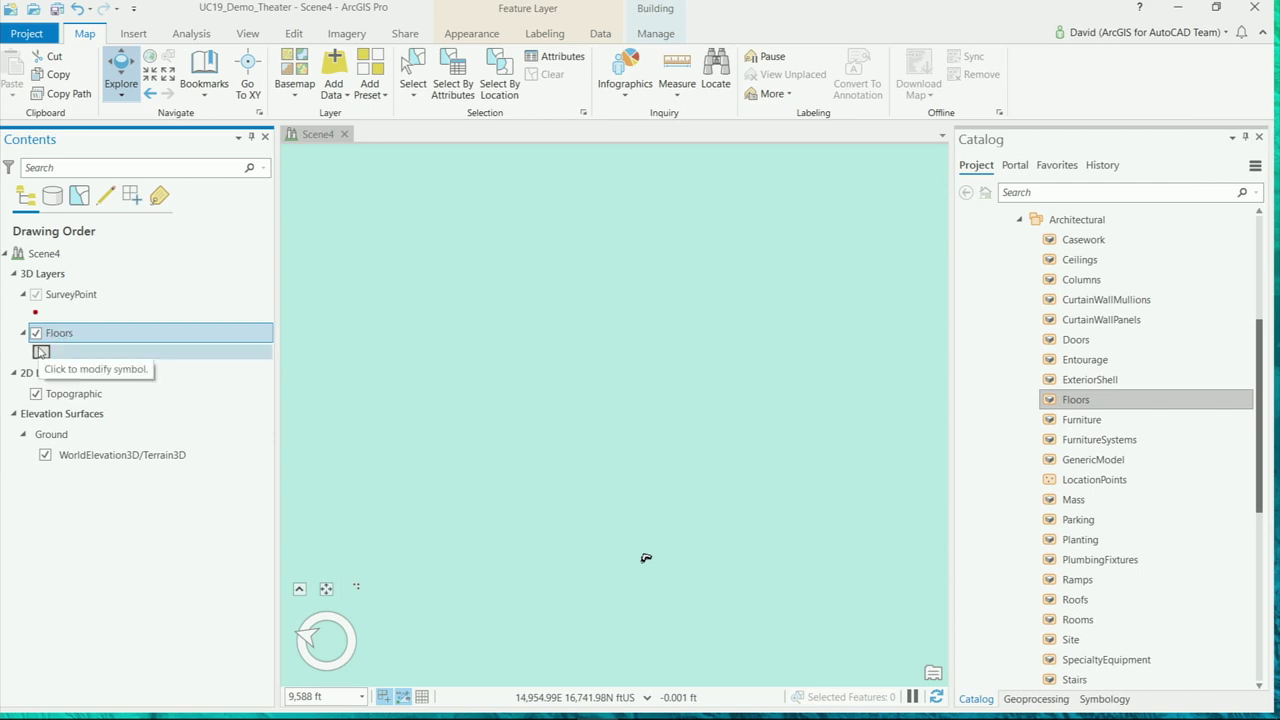
click(654, 35)
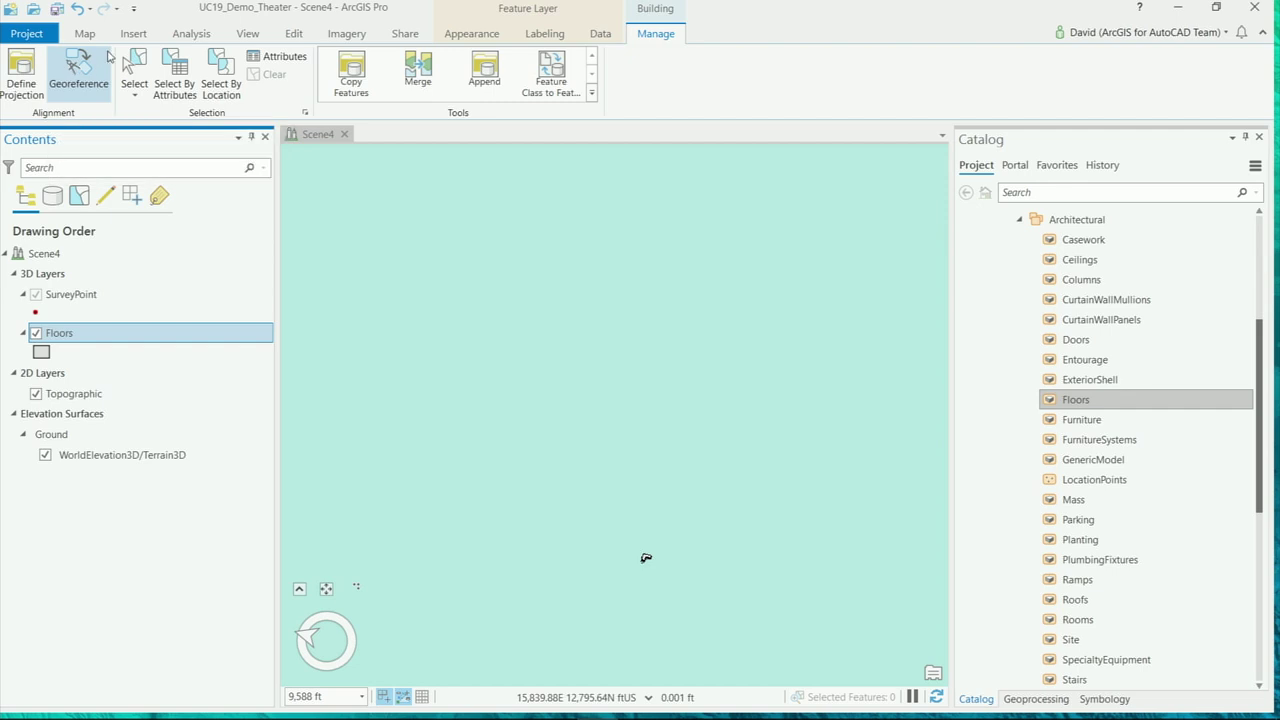
click(82, 70)
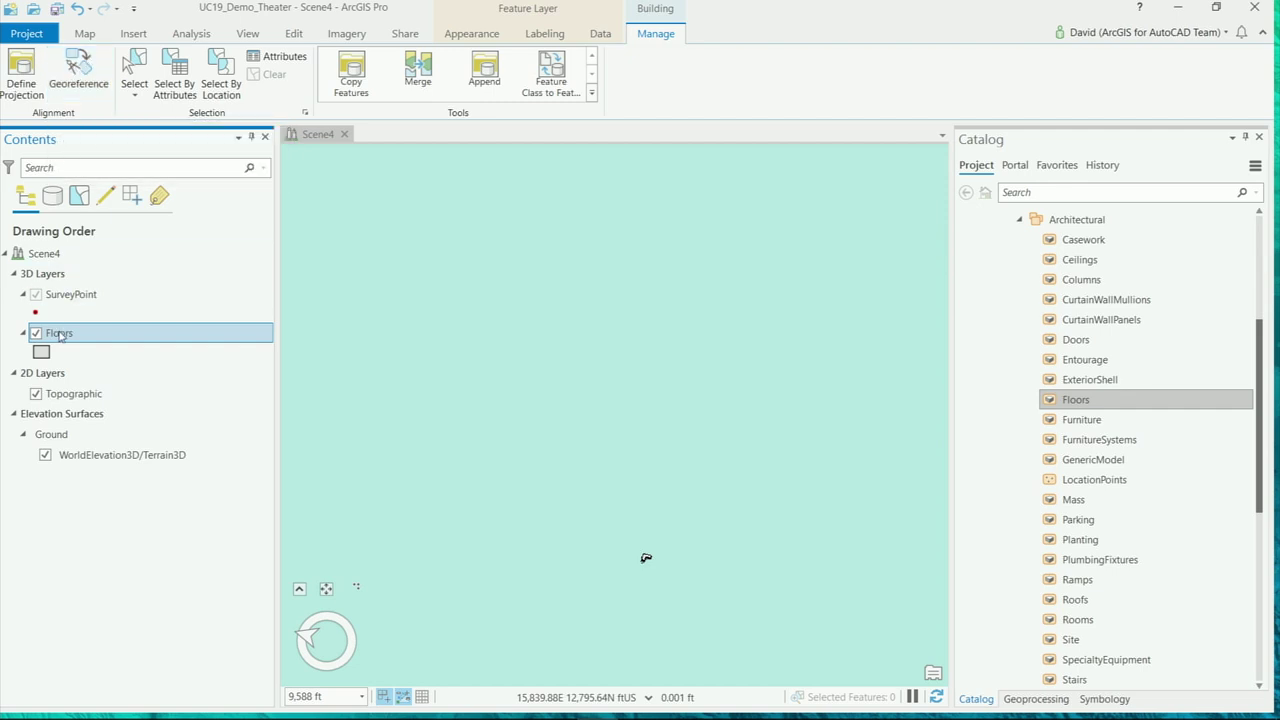
- Check that Scene4 has an XY coordinate system assigned before georeferencing, leaving its map properties unchanged
right_click(57, 256)
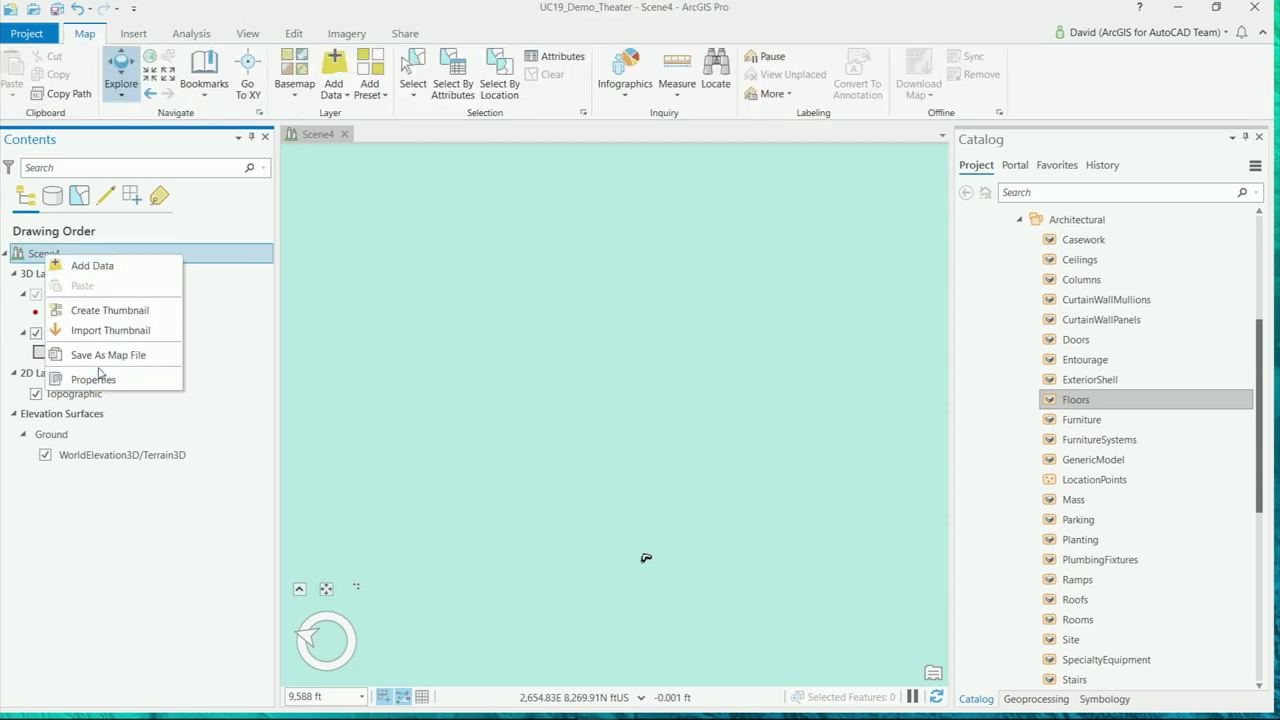
click(99, 377)
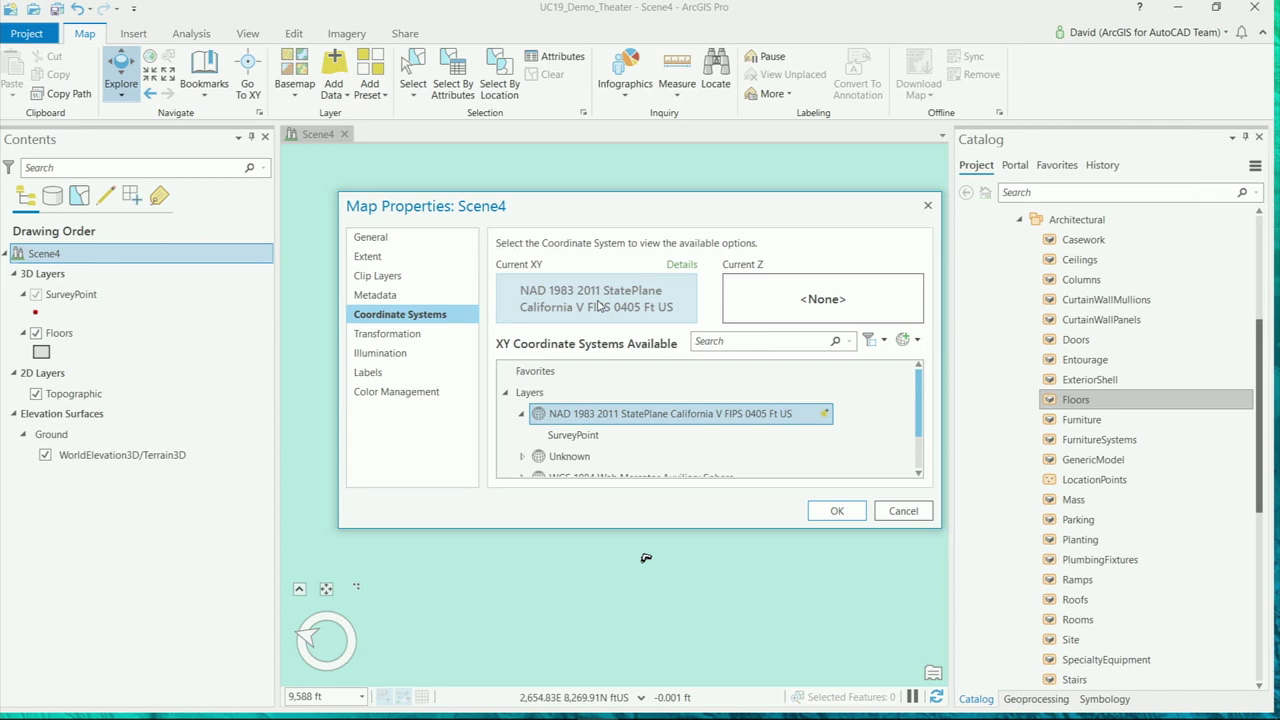
click(626, 308)
click(903, 511)
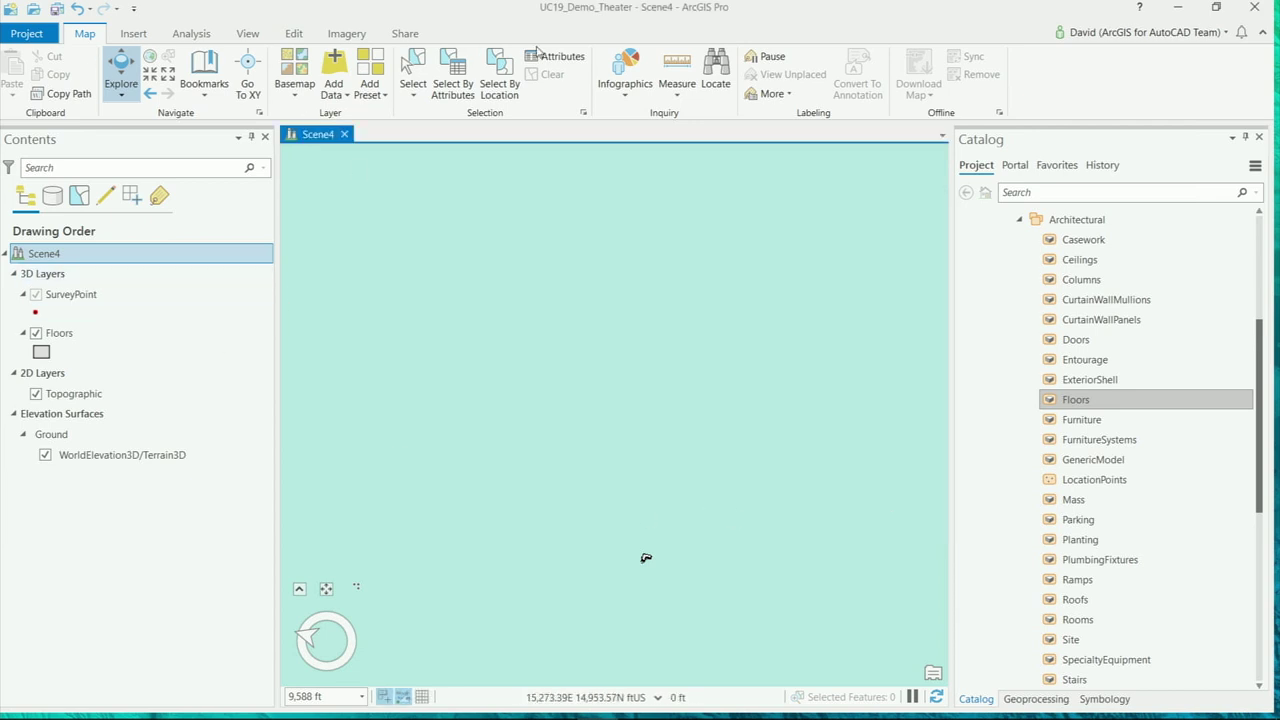
- Start georeferencing the Floors layer and use a bookmark to bring the survey point beside W Stuart Ave into view
click(59, 332)
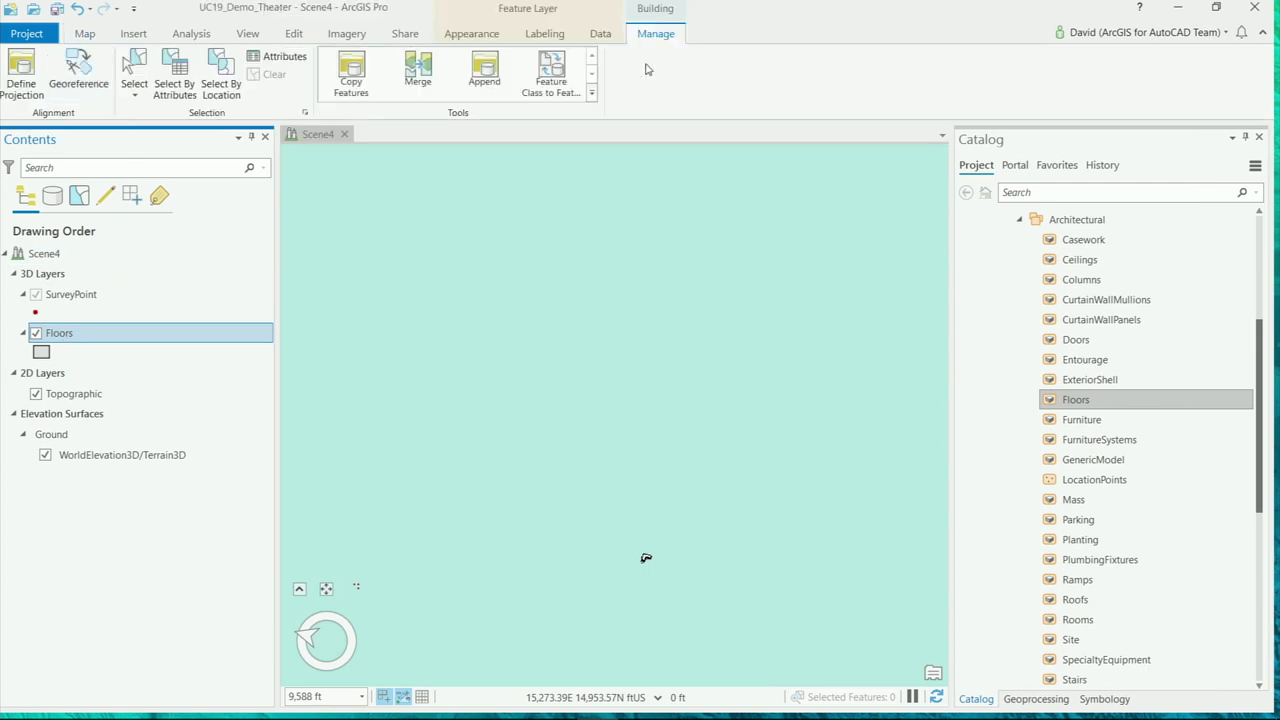
click(79, 76)
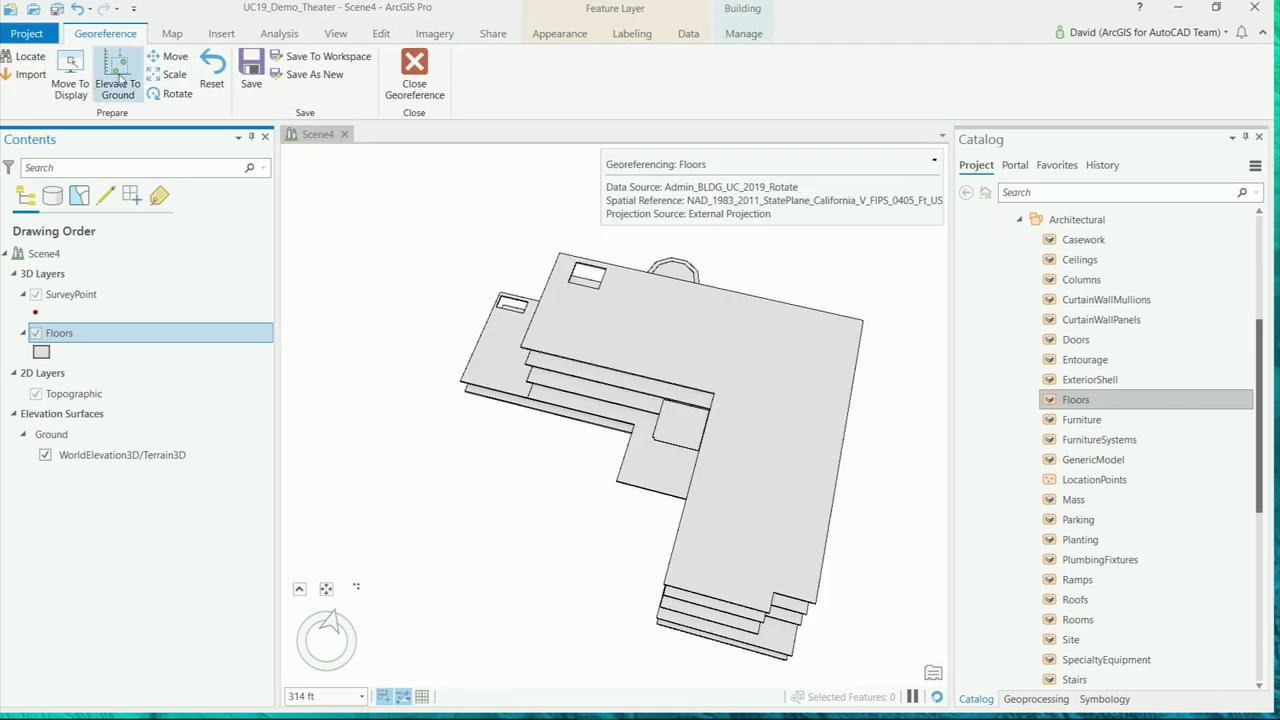
click(172, 34)
click(206, 90)
click(231, 175)
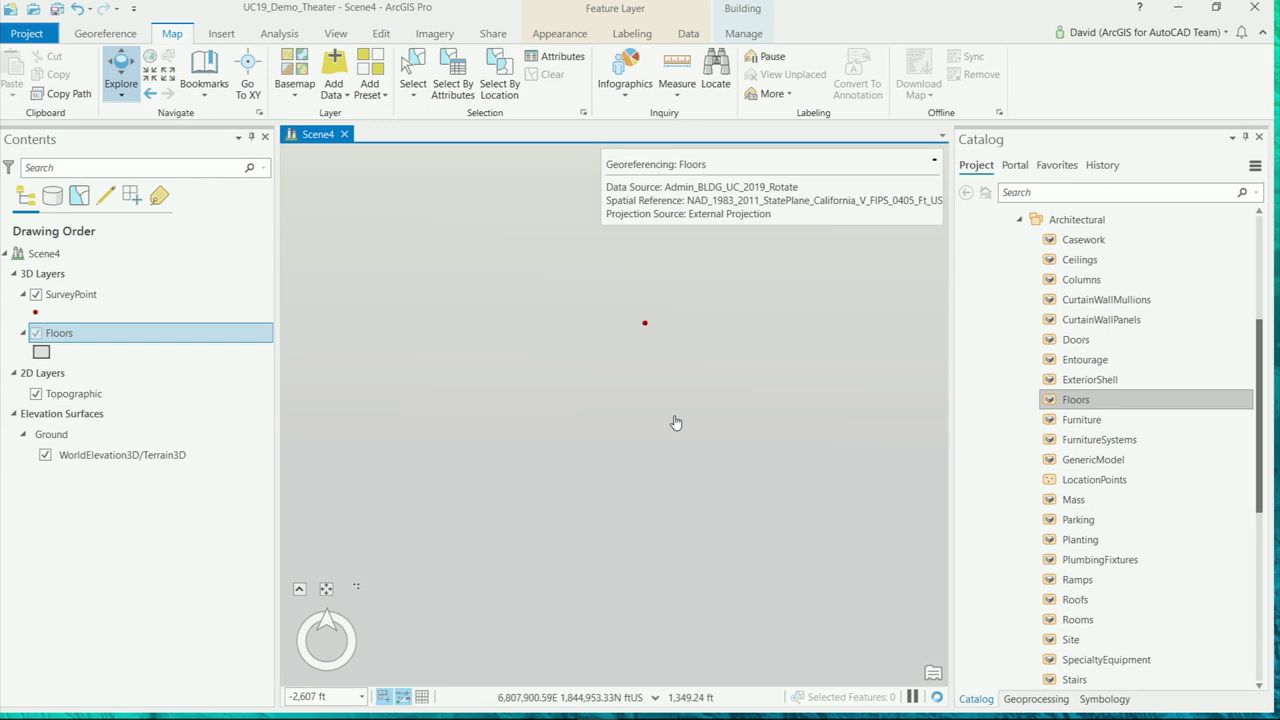
drag(671, 429, 545, 428)
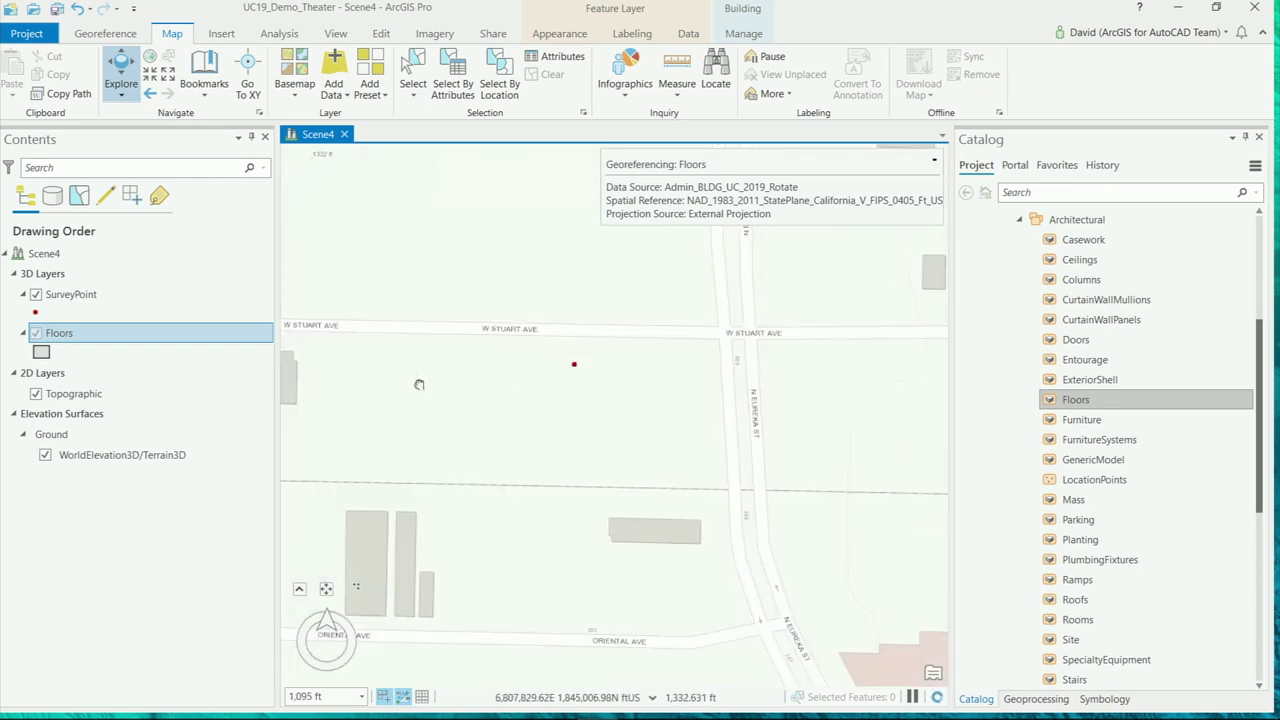
scroll(454, 411, up, 2)
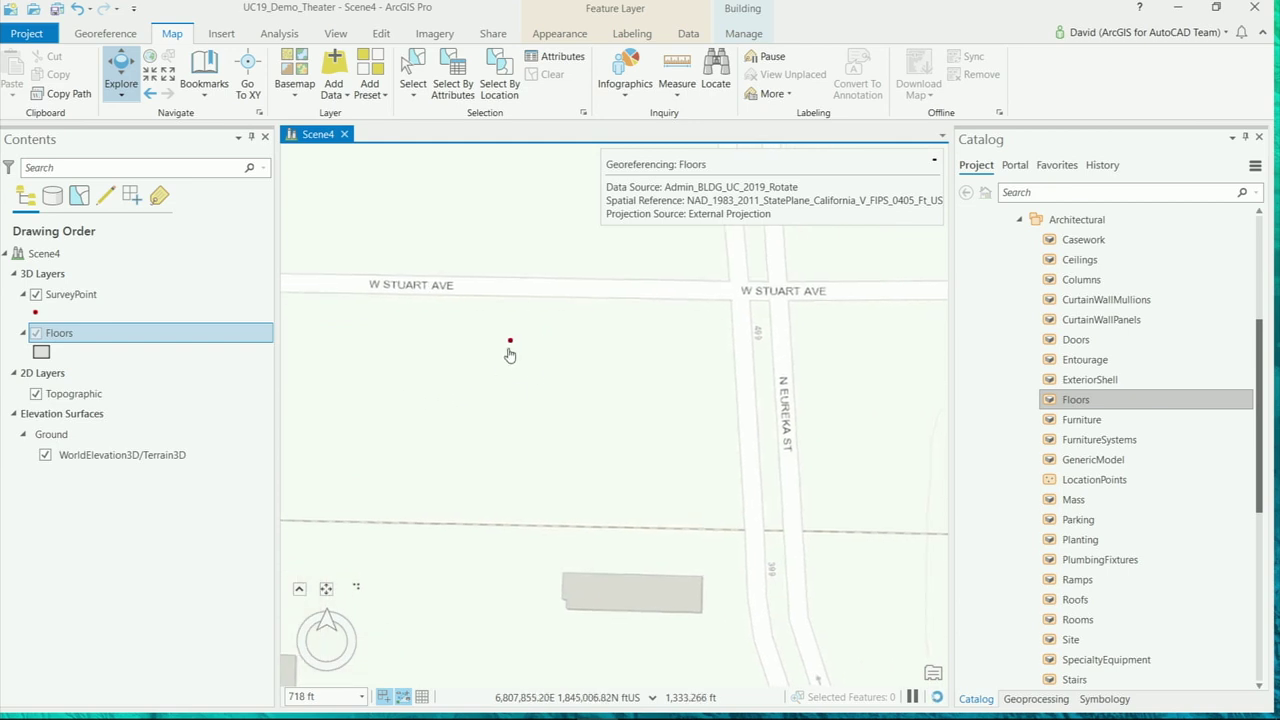
- Relocate the Floors building into the current view near the survey point with Move To Display
click(108, 34)
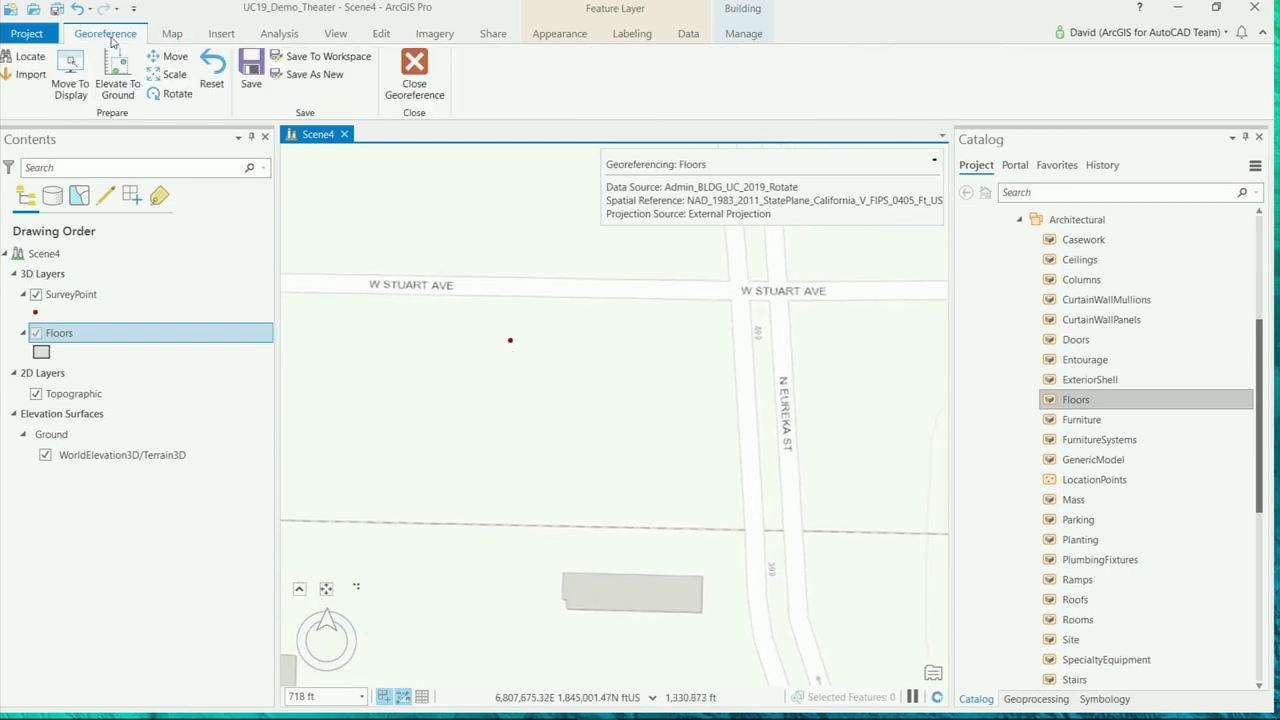
click(70, 92)
click(70, 72)
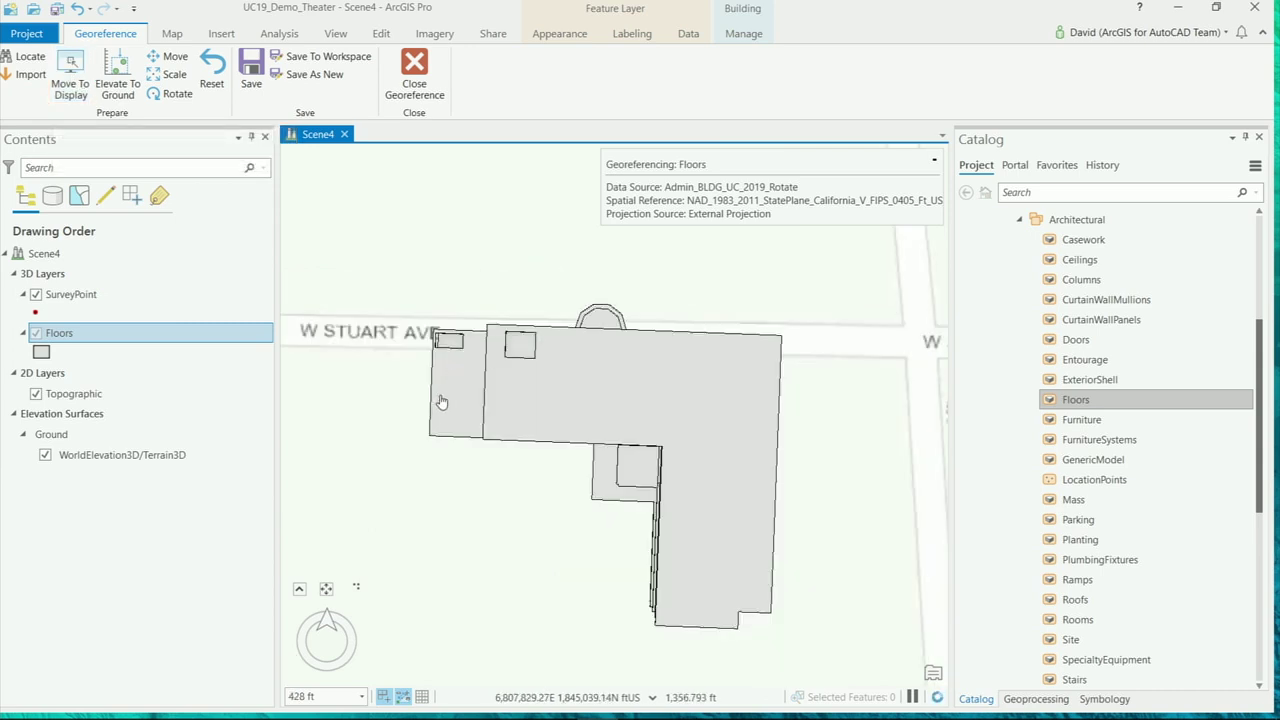
- Activate the Move tool for the Floors building and shift it freehand with the move handles near the survey point
scroll(485, 466, down, 2)
middle_drag(485, 466, 281, 289)
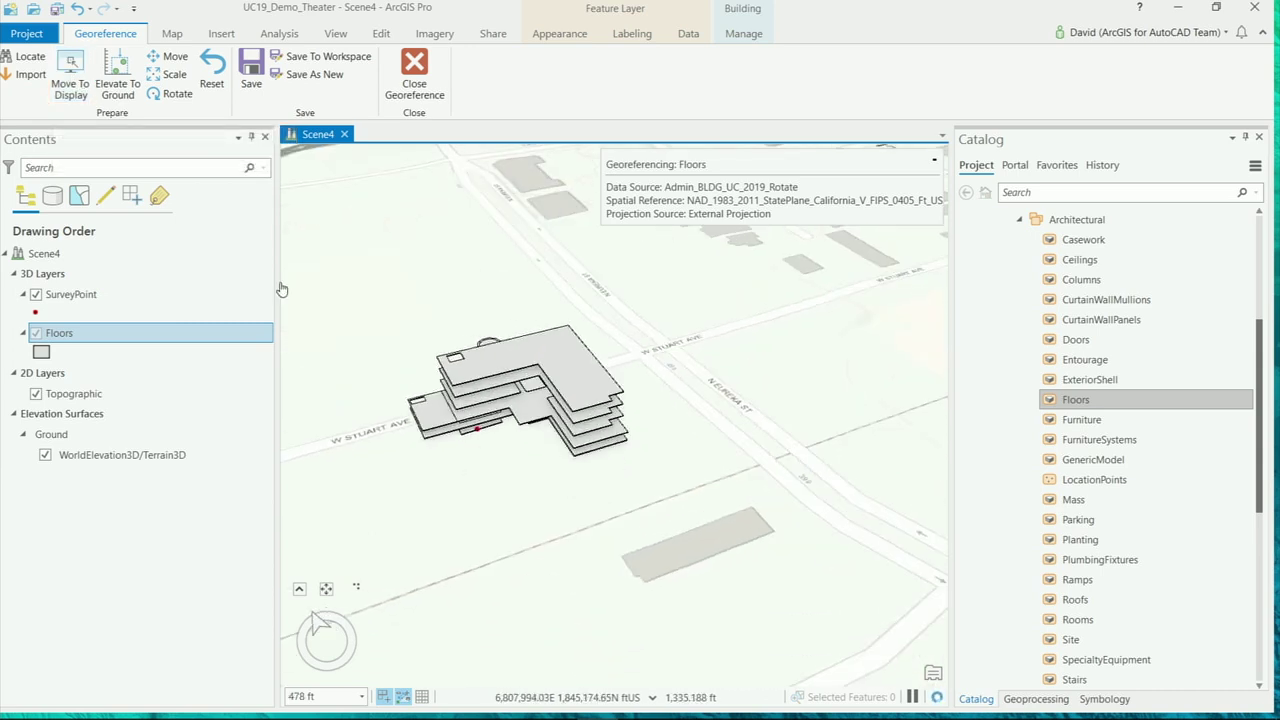
middle_drag(539, 466, 474, 546)
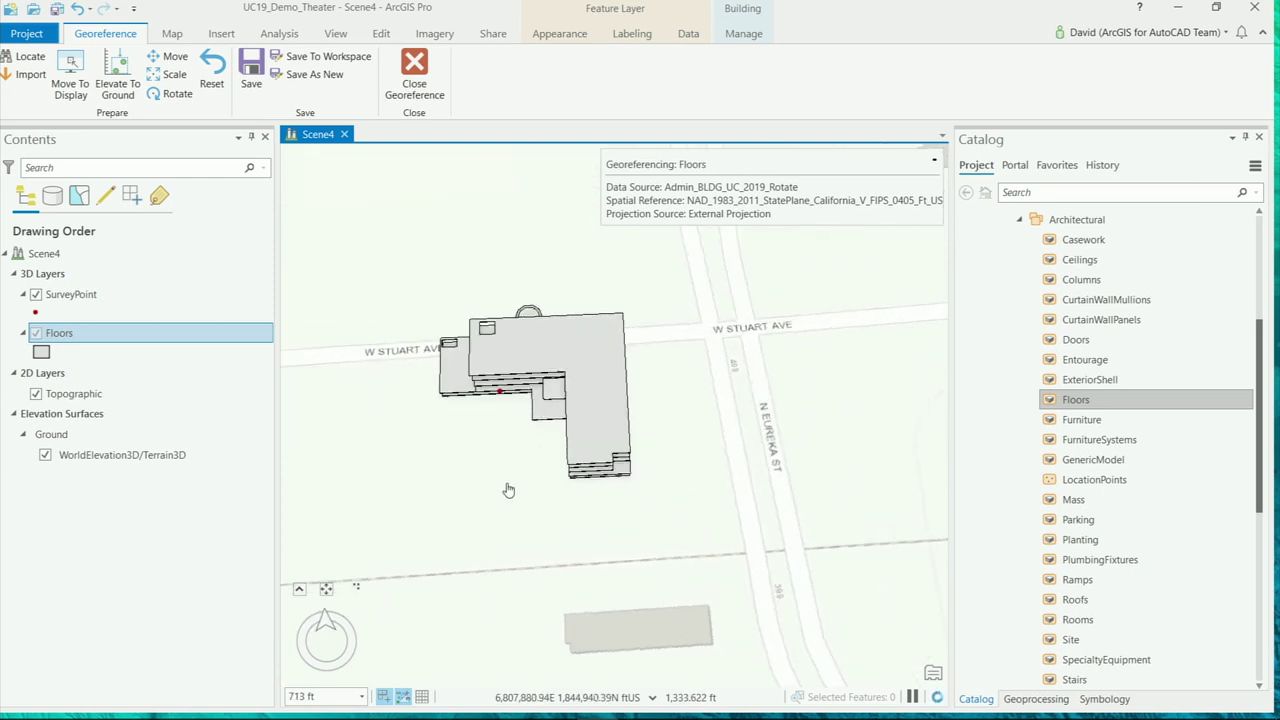
click(172, 60)
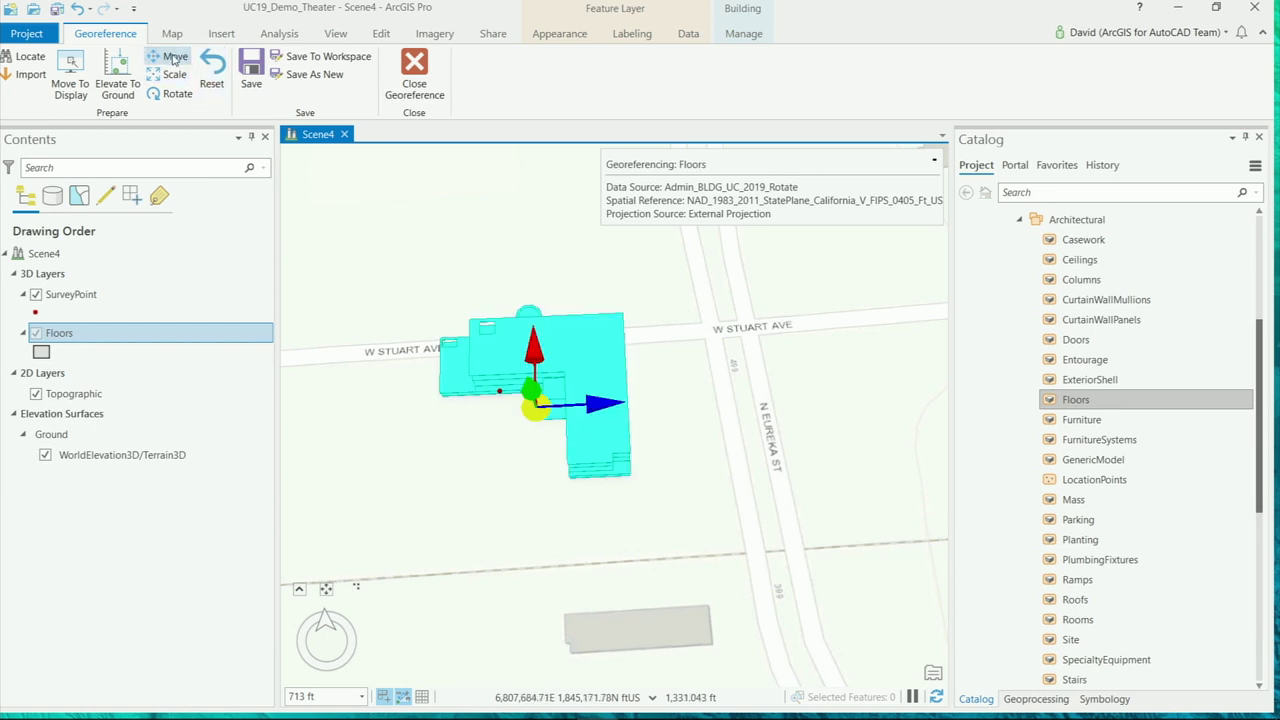
drag(482, 460, 567, 543)
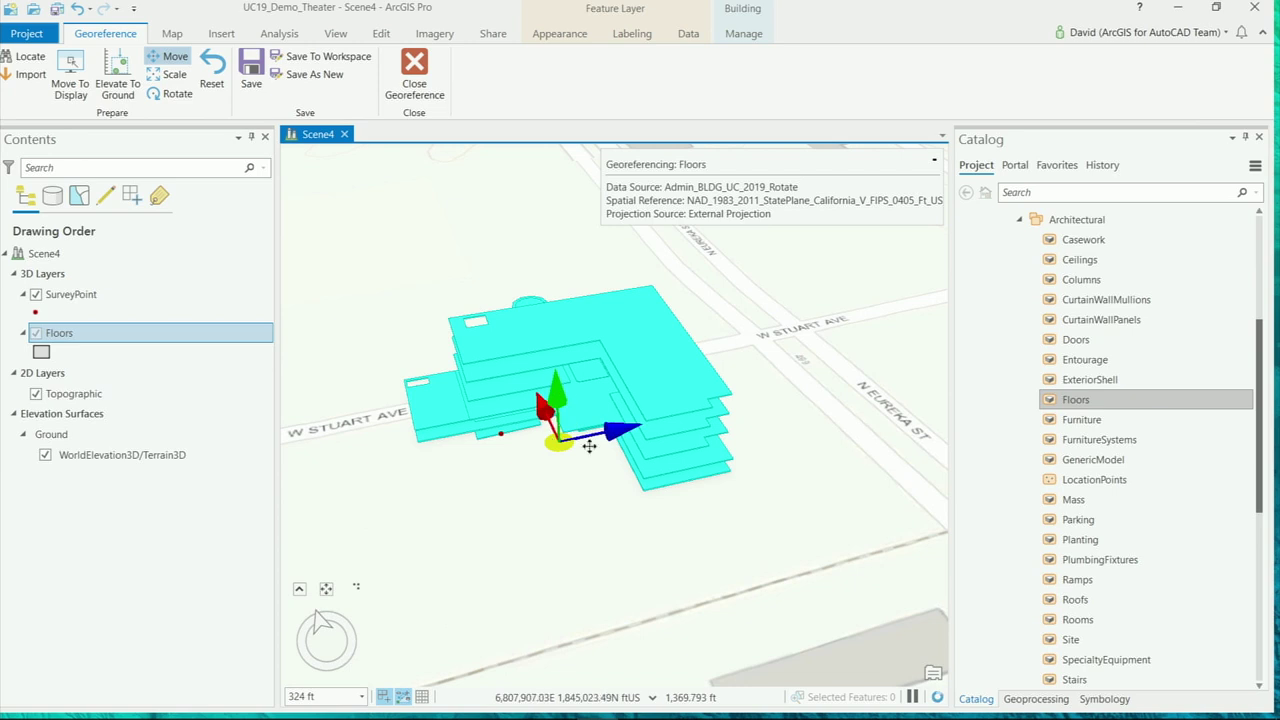
drag(552, 396, 626, 402)
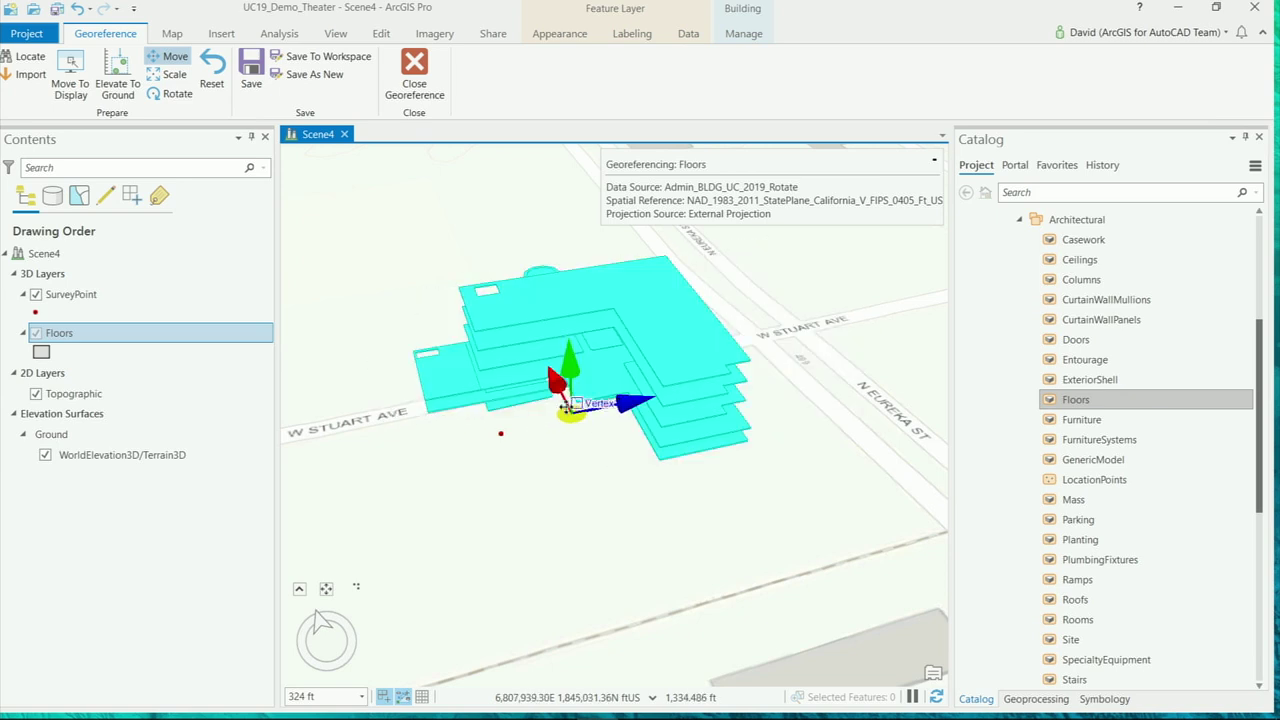
drag(560, 375, 534, 374)
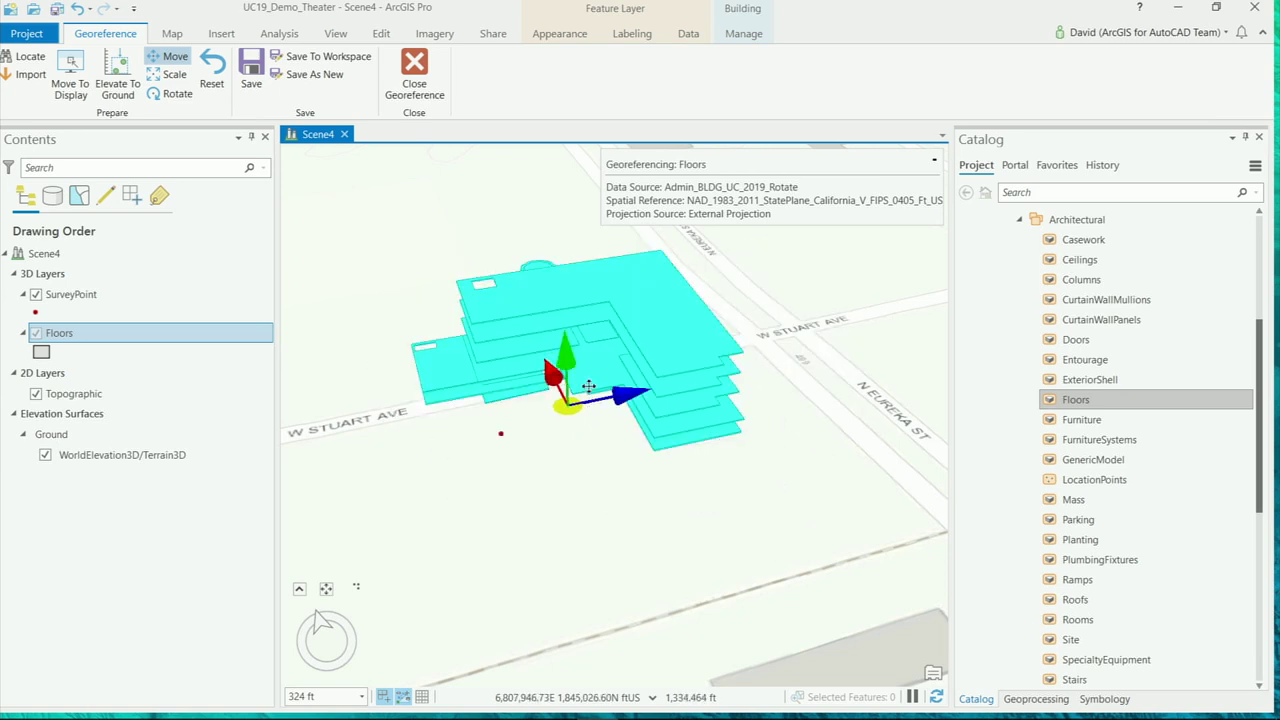
middle_drag(584, 452, 609, 374)
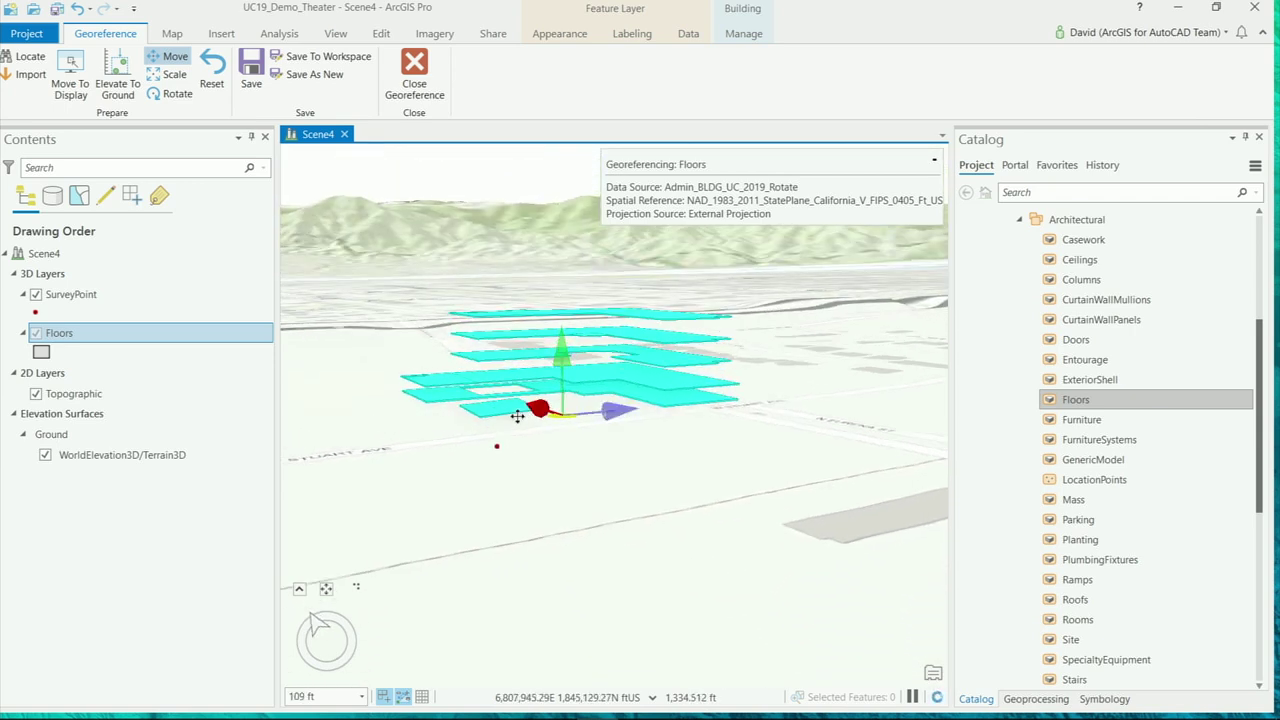
middle_drag(569, 447, 535, 544)
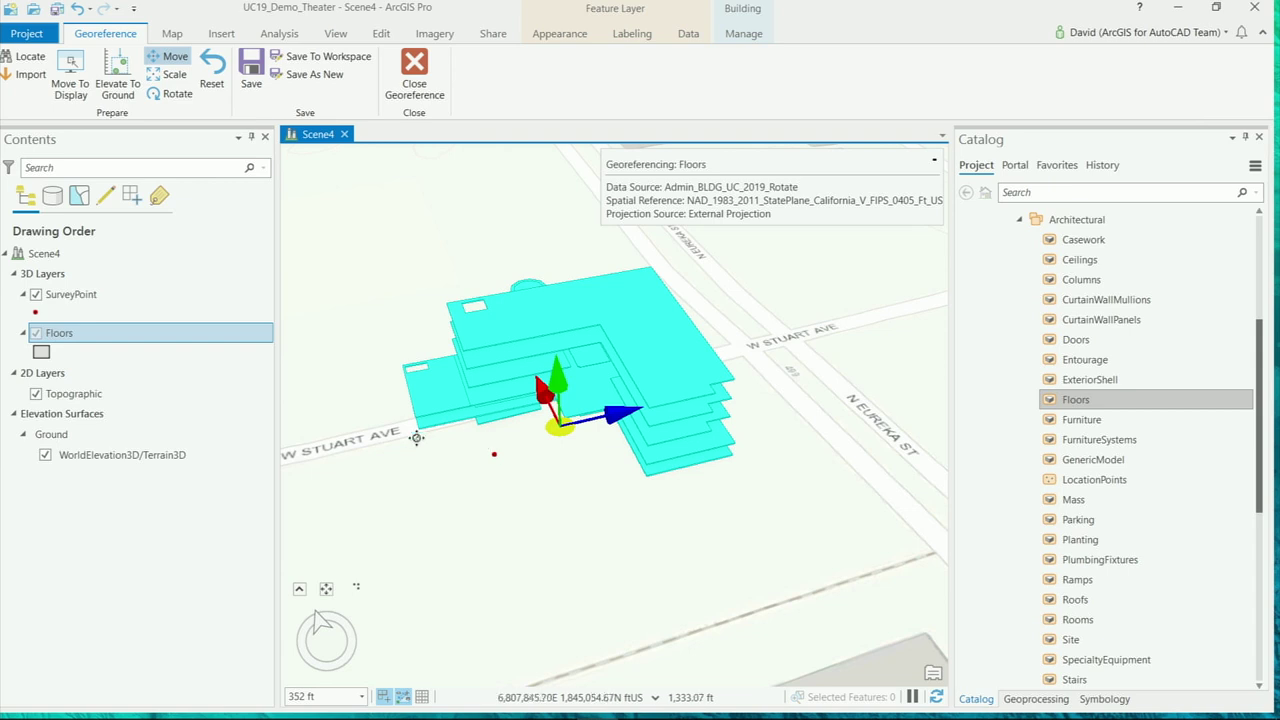
- Set the move anchor on the lower wing's outer corner vertex beside the small floor opening, and elevate the building to the ground
drag(459, 401, 514, 441)
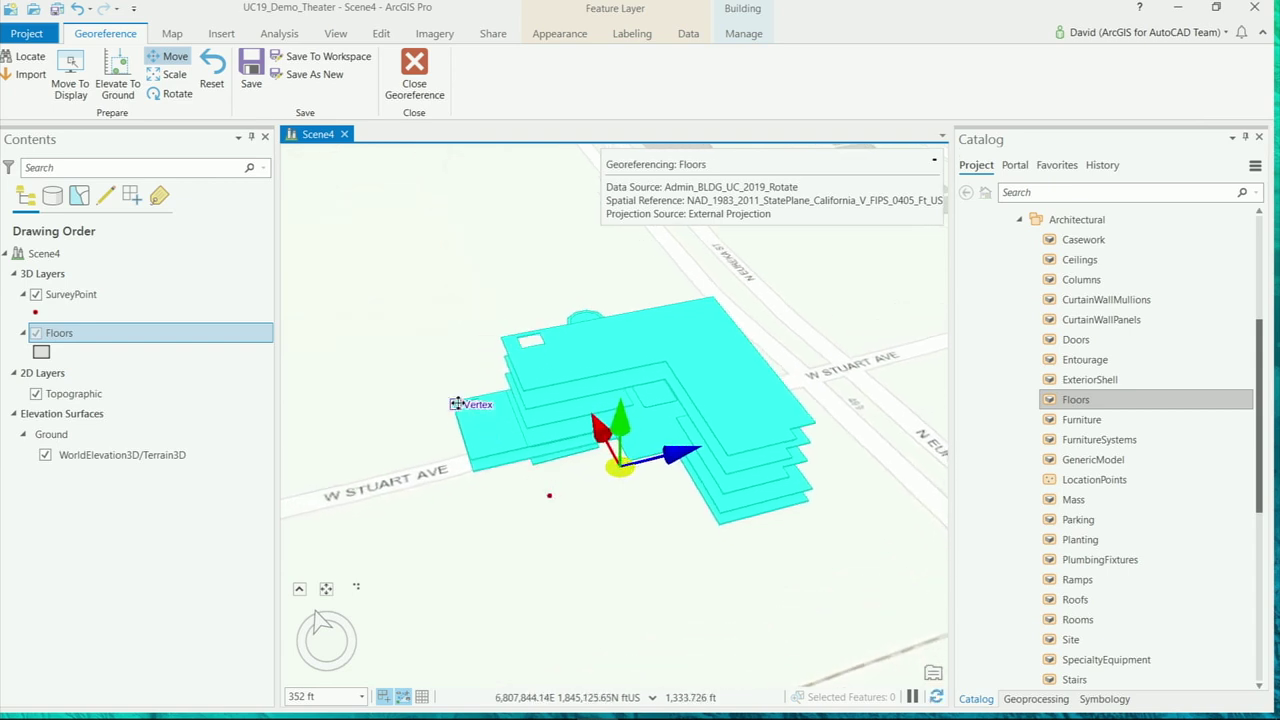
middle_drag(520, 462, 522, 468)
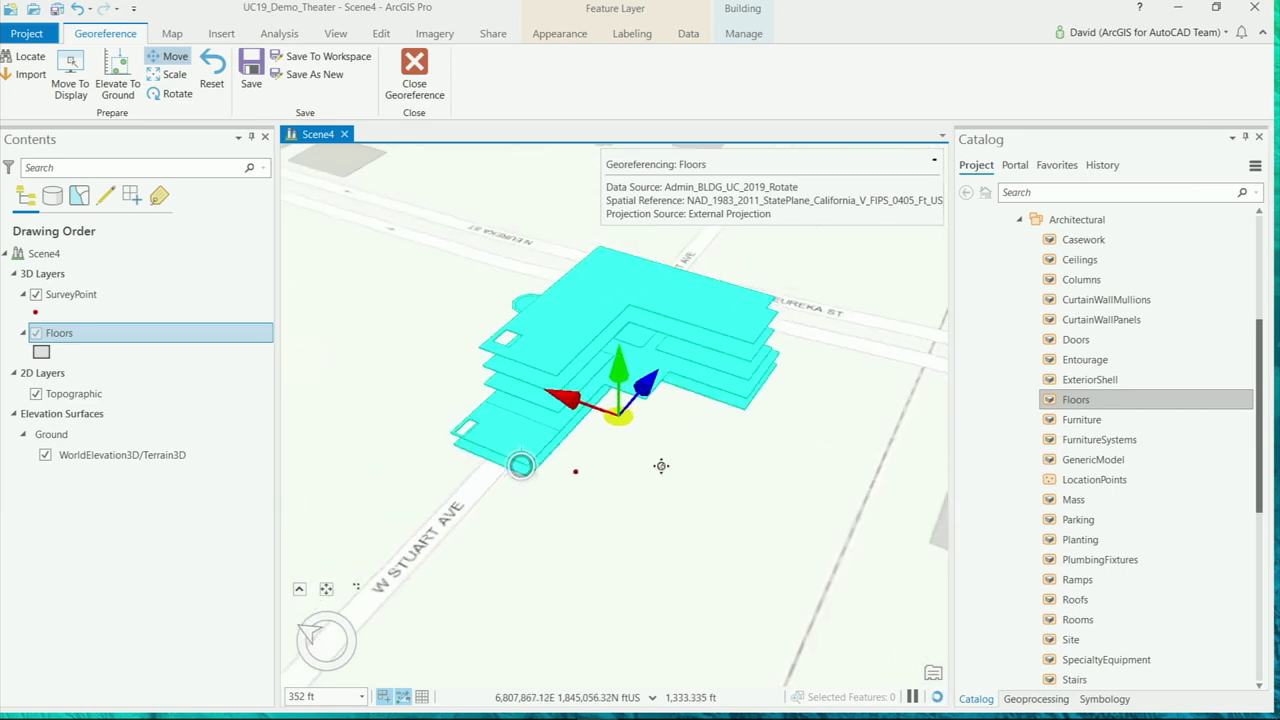
scroll(440, 434, up, 5)
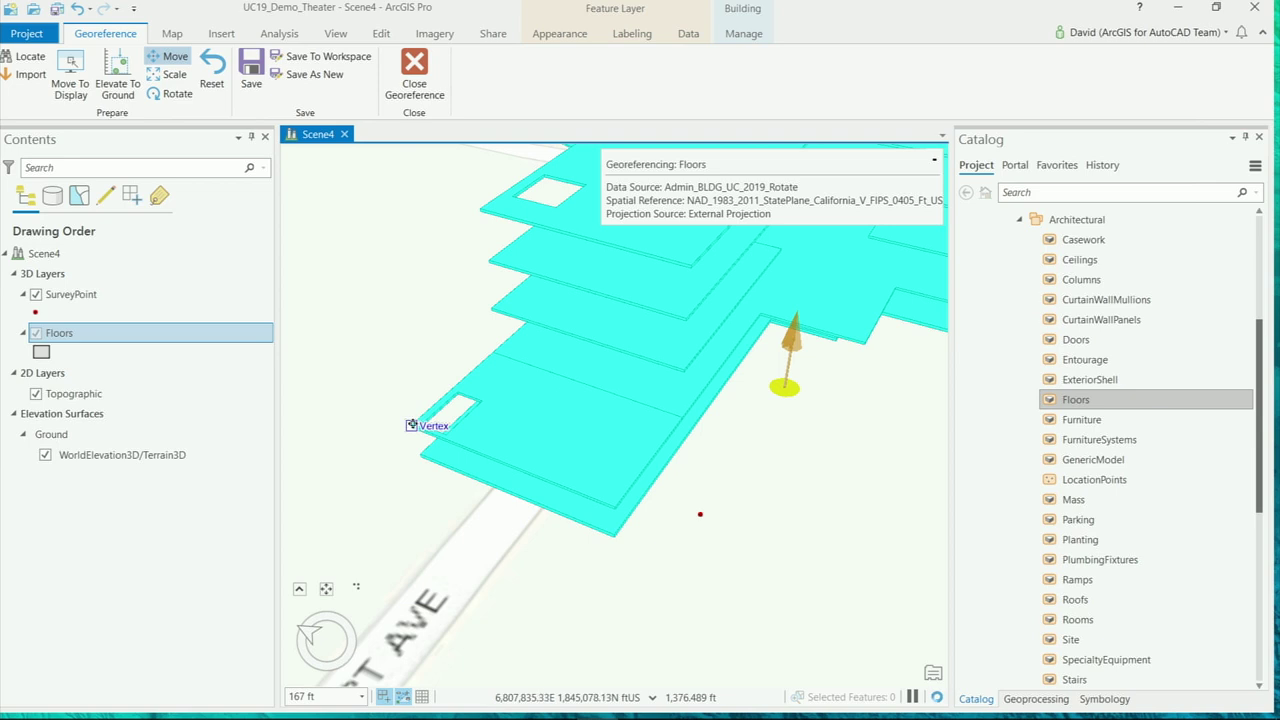
ctrl+click(411, 425)
scroll(420, 435, up, 5)
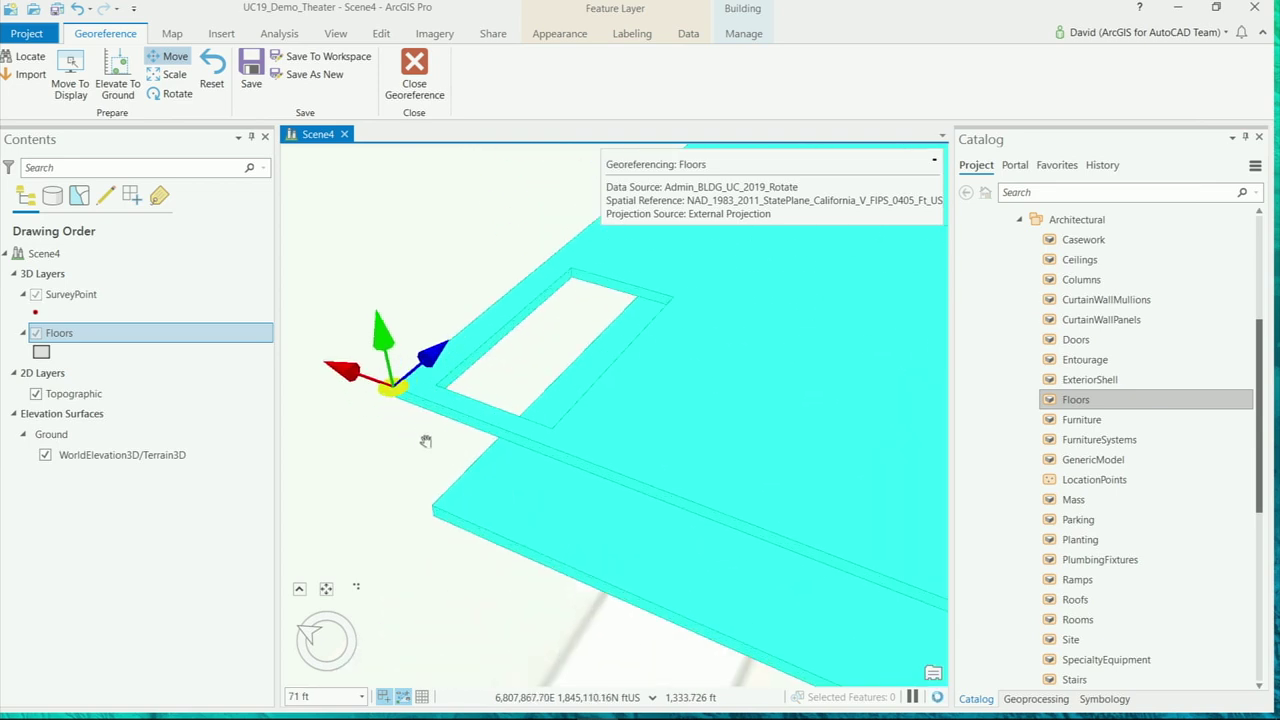
scroll(440, 443, down, 6)
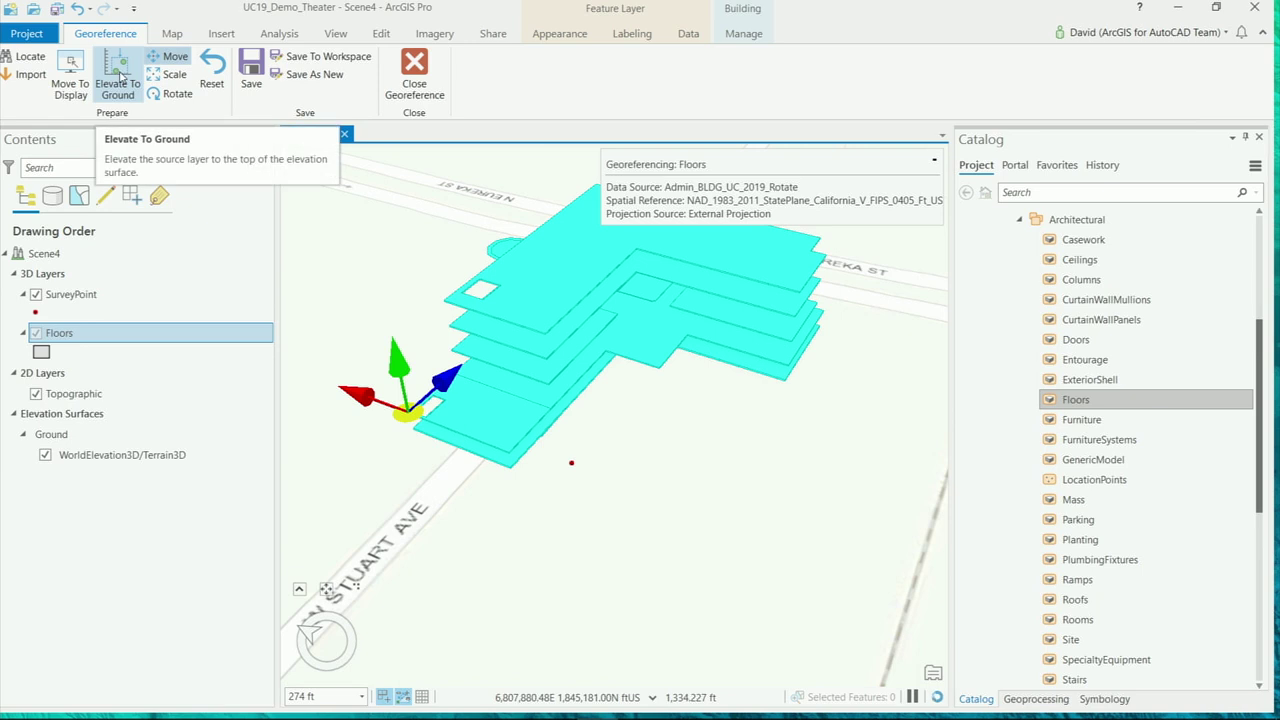
click(118, 80)
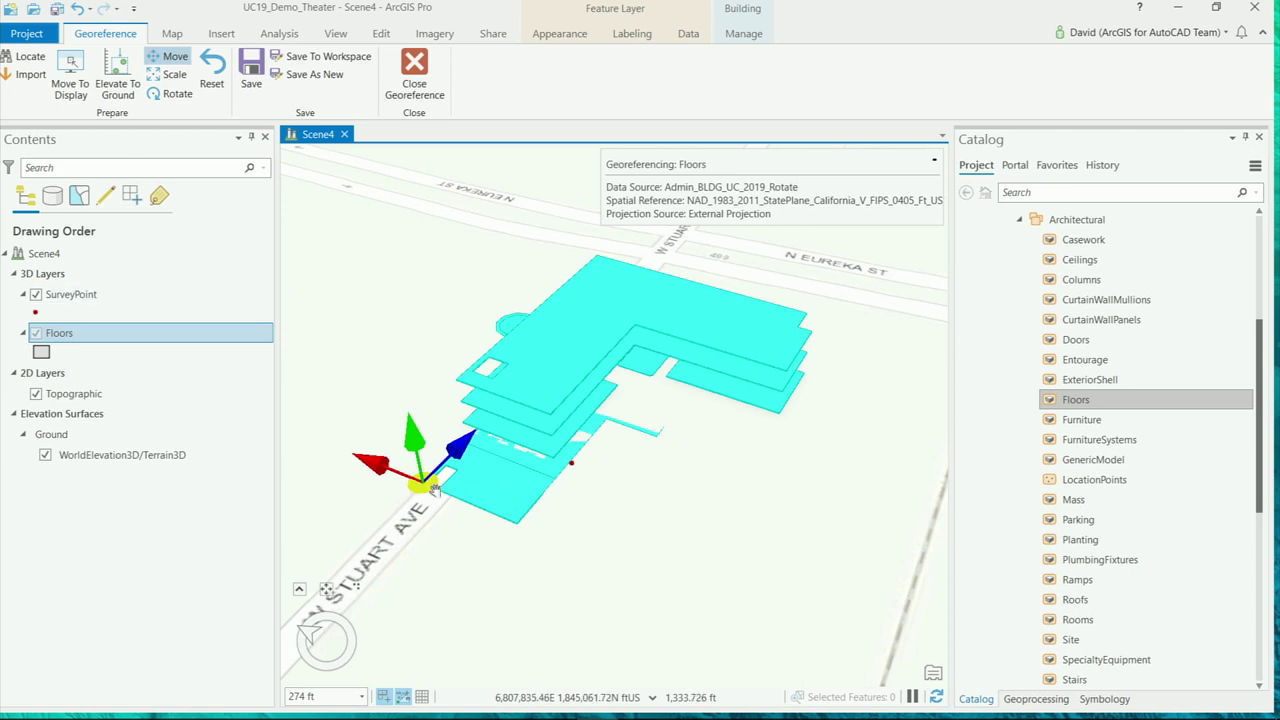
- Move the Floors building by its anchor so that the corner vertex snaps onto the survey point beside W Stuart Ave
middle_drag(586, 520, 417, 534)
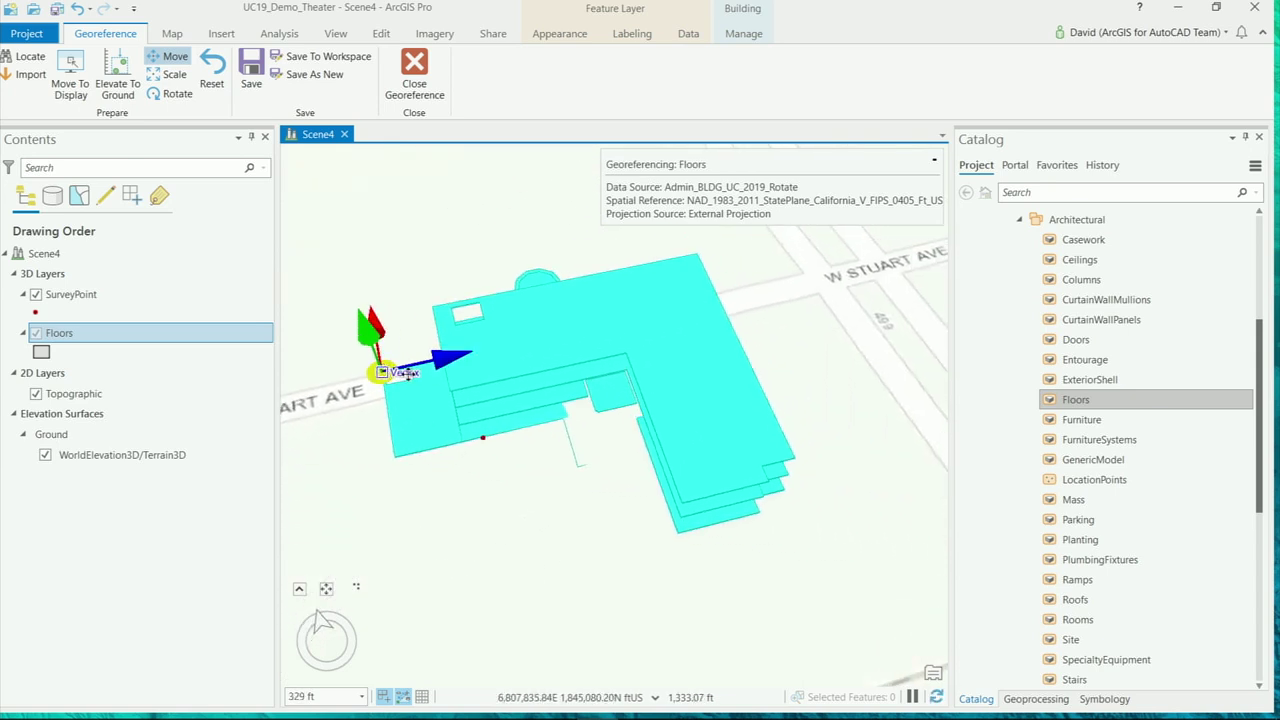
drag(405, 373, 526, 429)
scroll(470, 455, up, 2)
scroll(528, 425, up, 2)
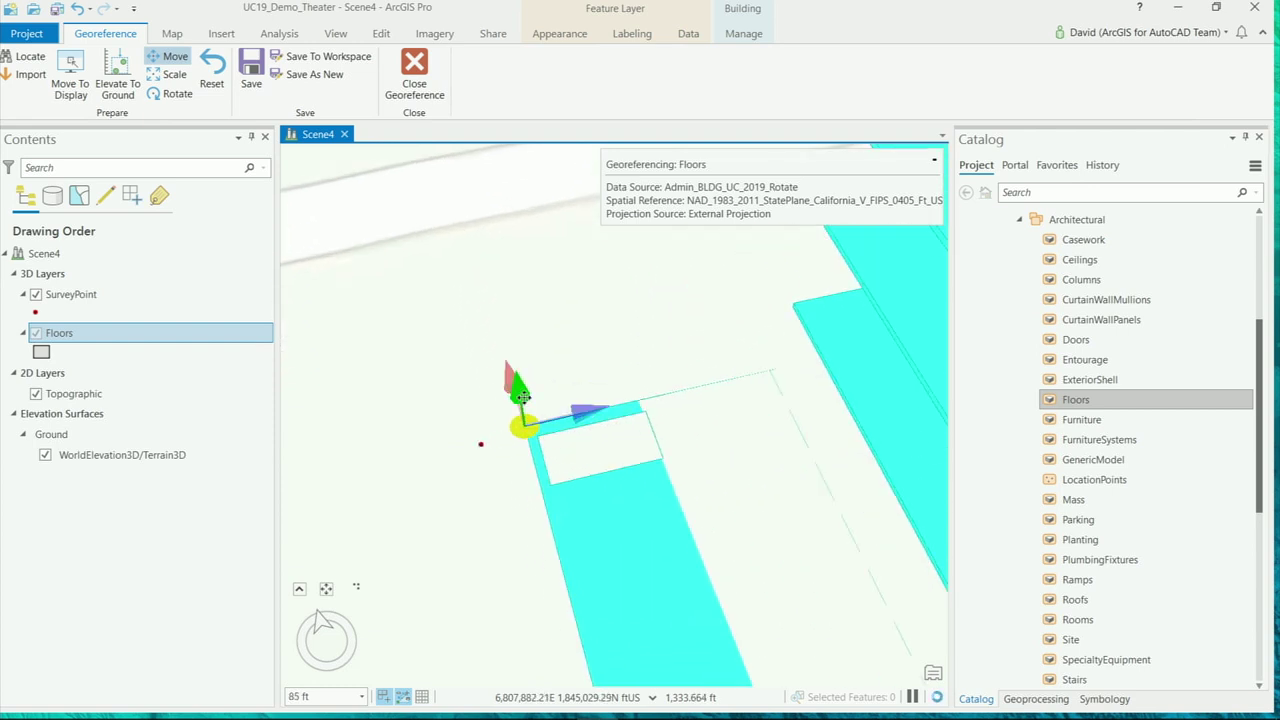
middle_drag(625, 505, 557, 465)
drag(511, 429, 477, 452)
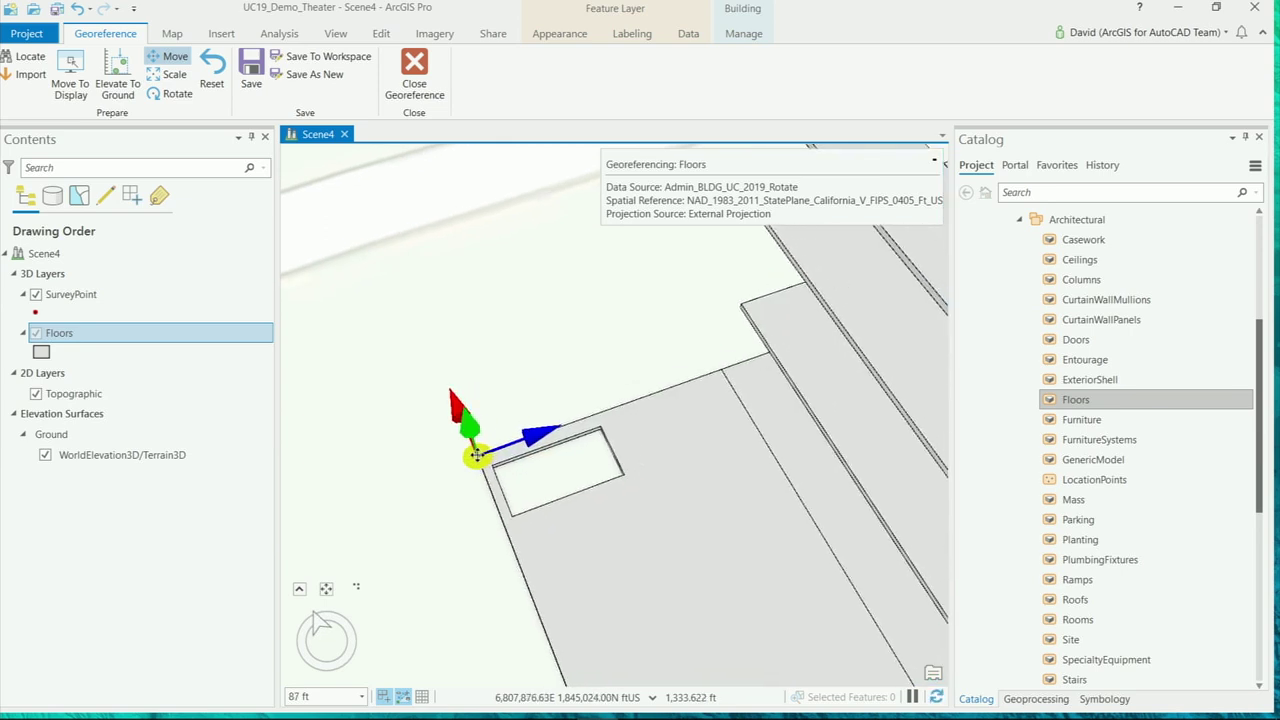
- Inspect the building's fit on the ground from several angles, save the georeferencing of Floors and close the georeferencing session
scroll(600, 520, down, 4)
middle_drag(734, 603, 651, 511)
drag(590, 505, 593, 499)
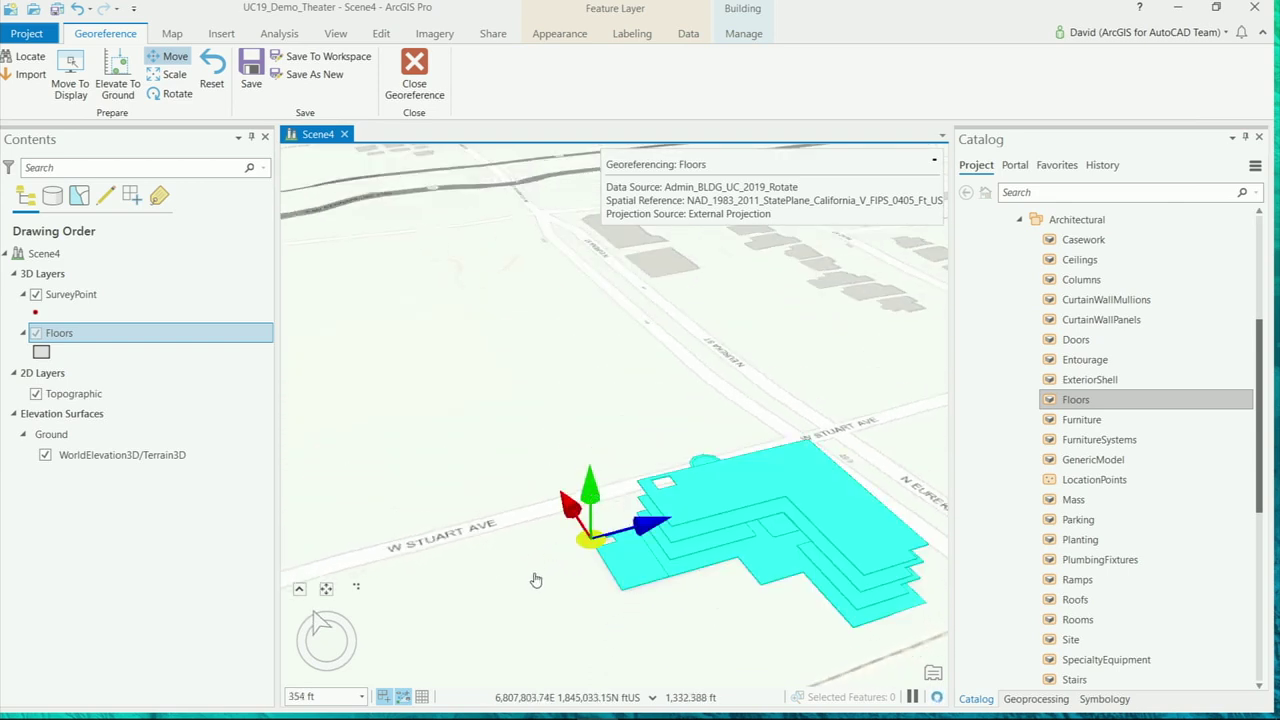
scroll(606, 597, up, 5)
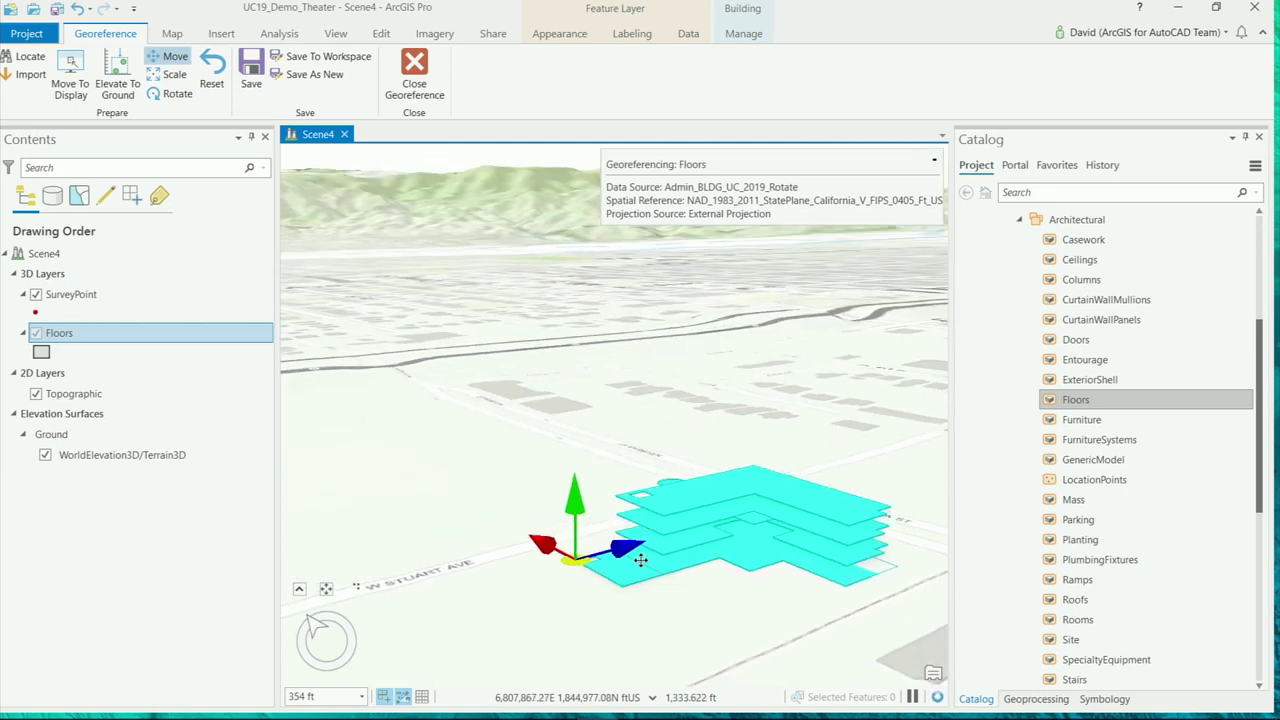
scroll(624, 595, down, 2)
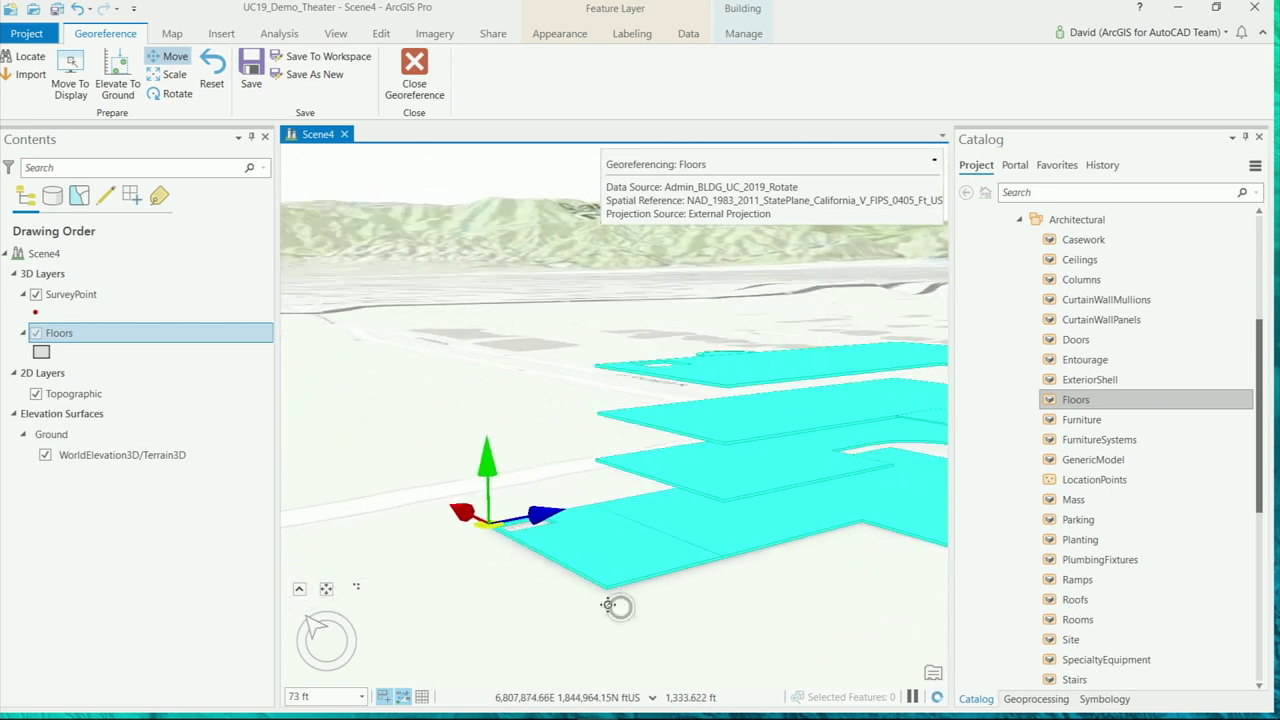
scroll(660, 625, down, 6)
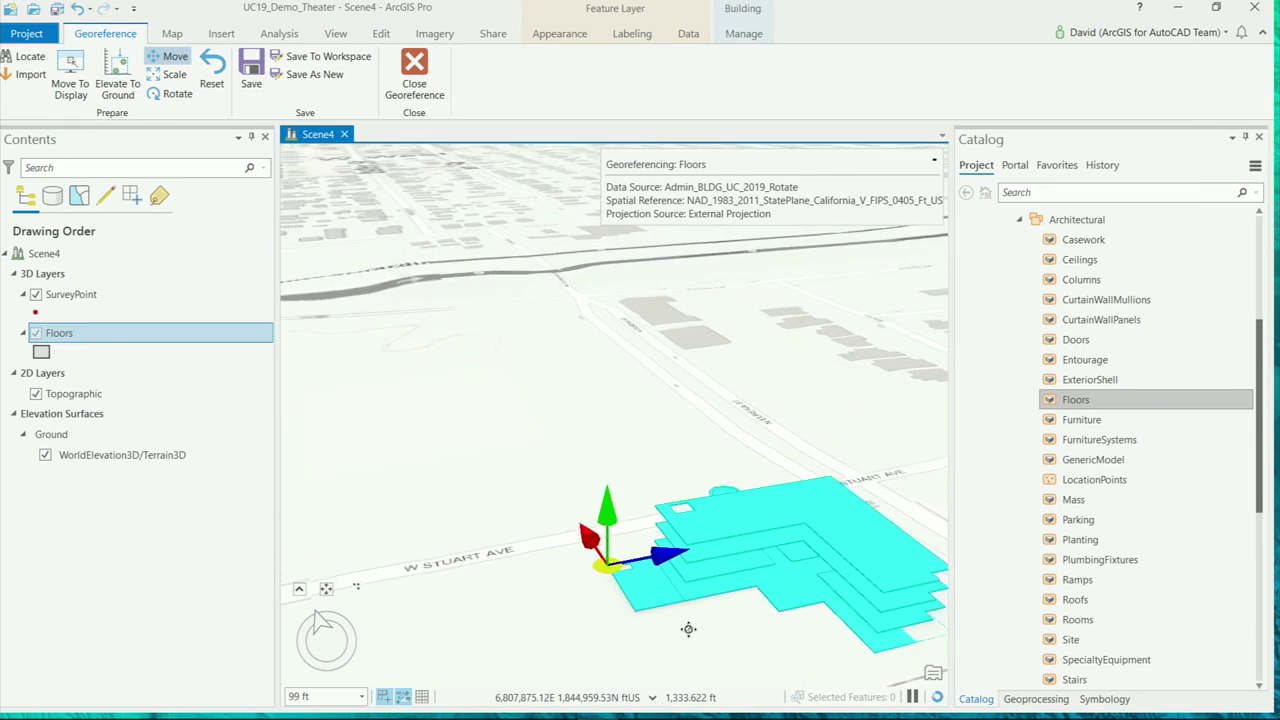
click(251, 68)
click(697, 402)
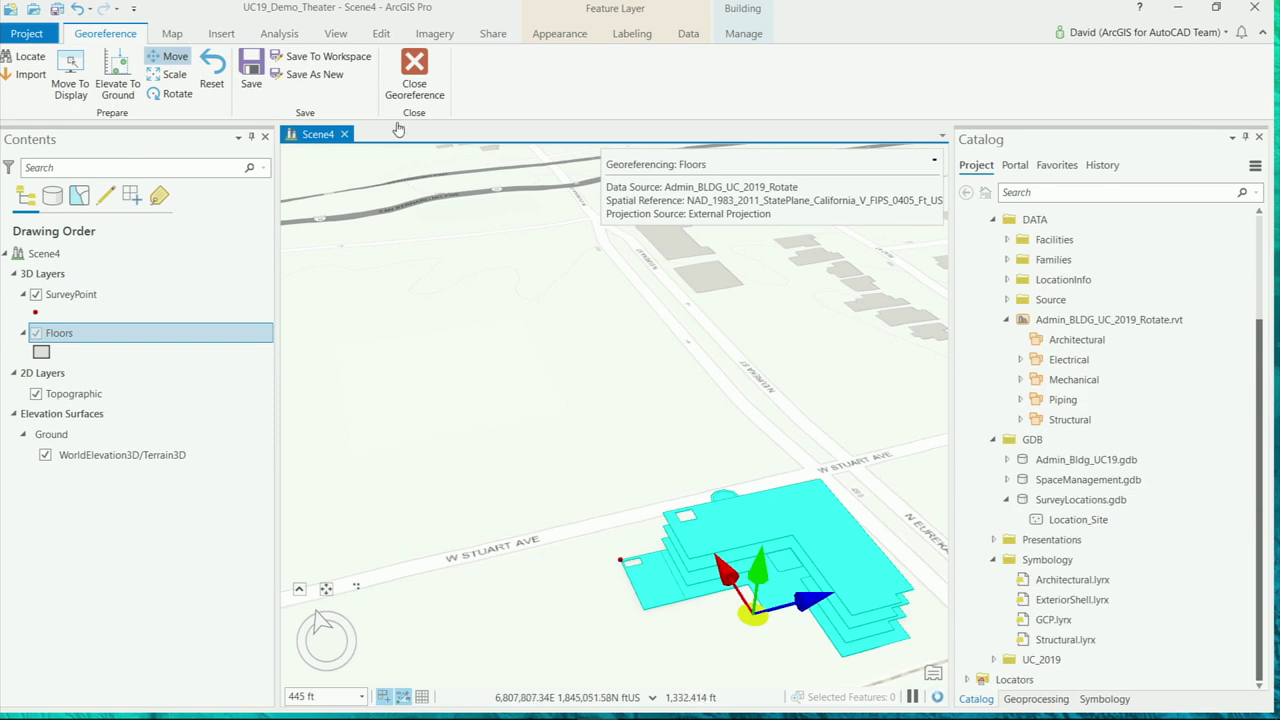
click(415, 62)
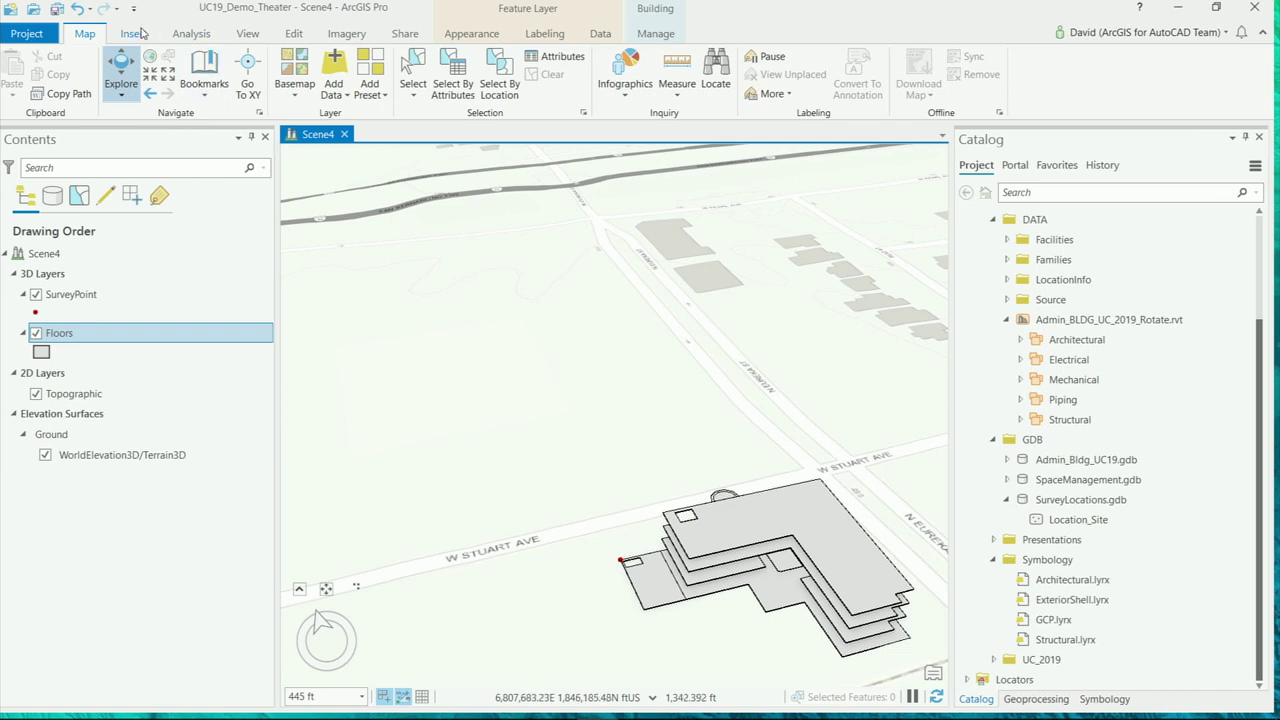
- Reopen georeferencing for Floors, compare the Rotate and Move handles, and set the move anchor on the corner vertex at the survey point
click(655, 33)
click(79, 75)
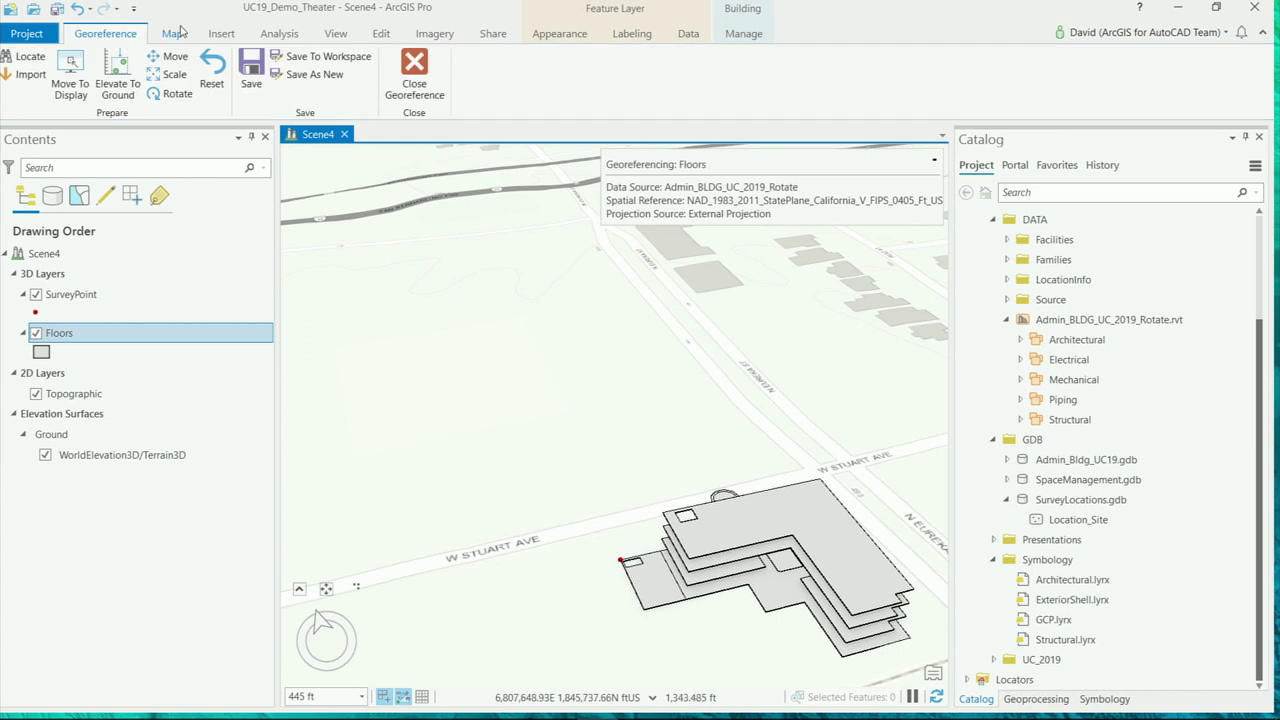
click(170, 57)
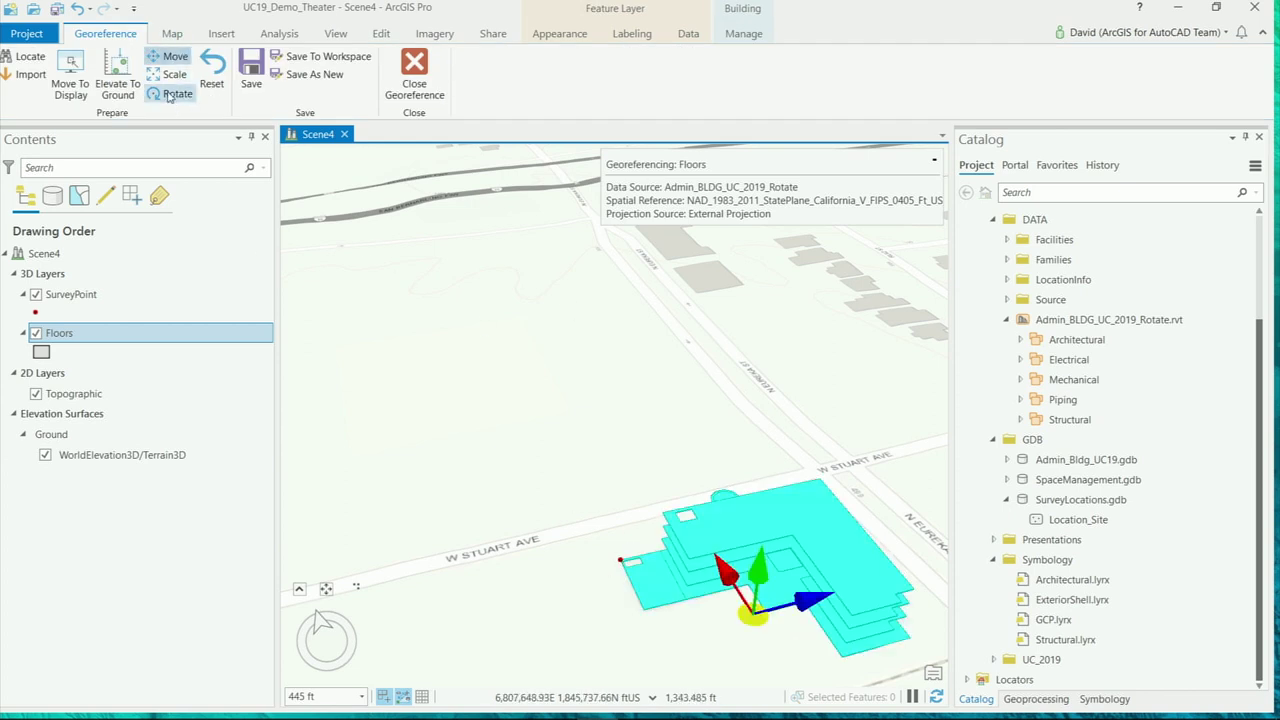
click(171, 94)
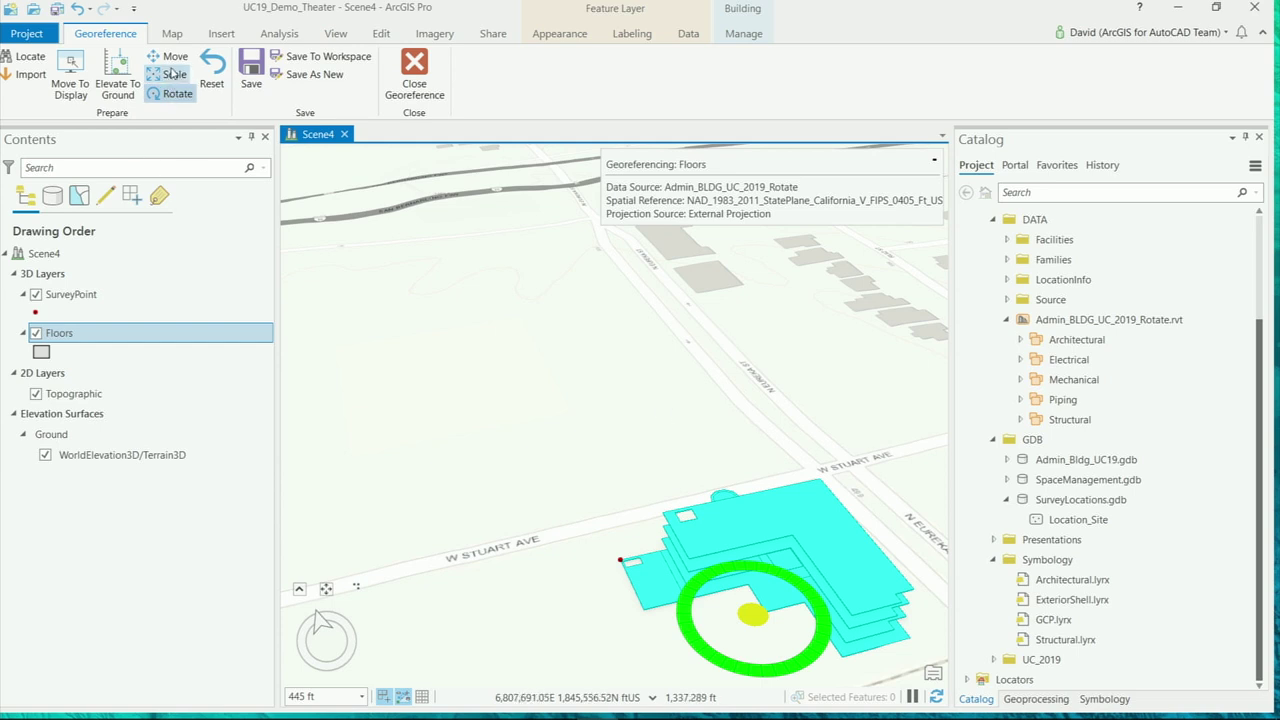
click(170, 57)
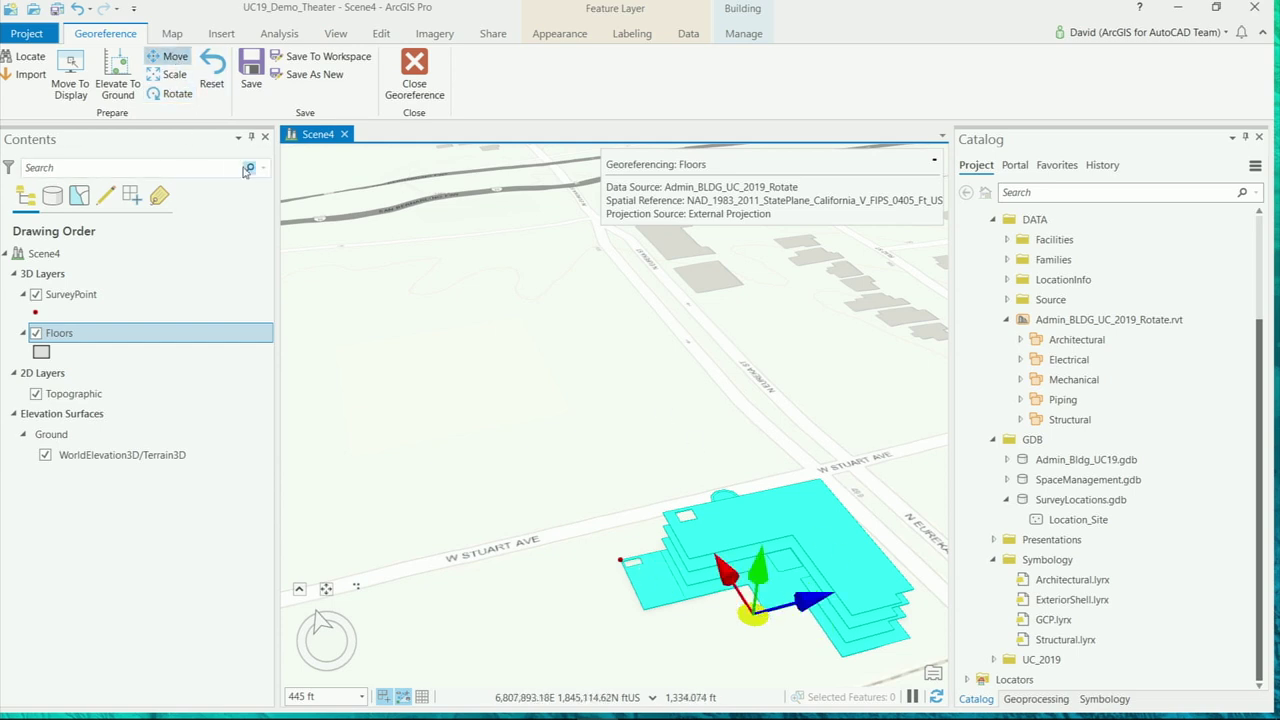
ctrl+click(629, 558)
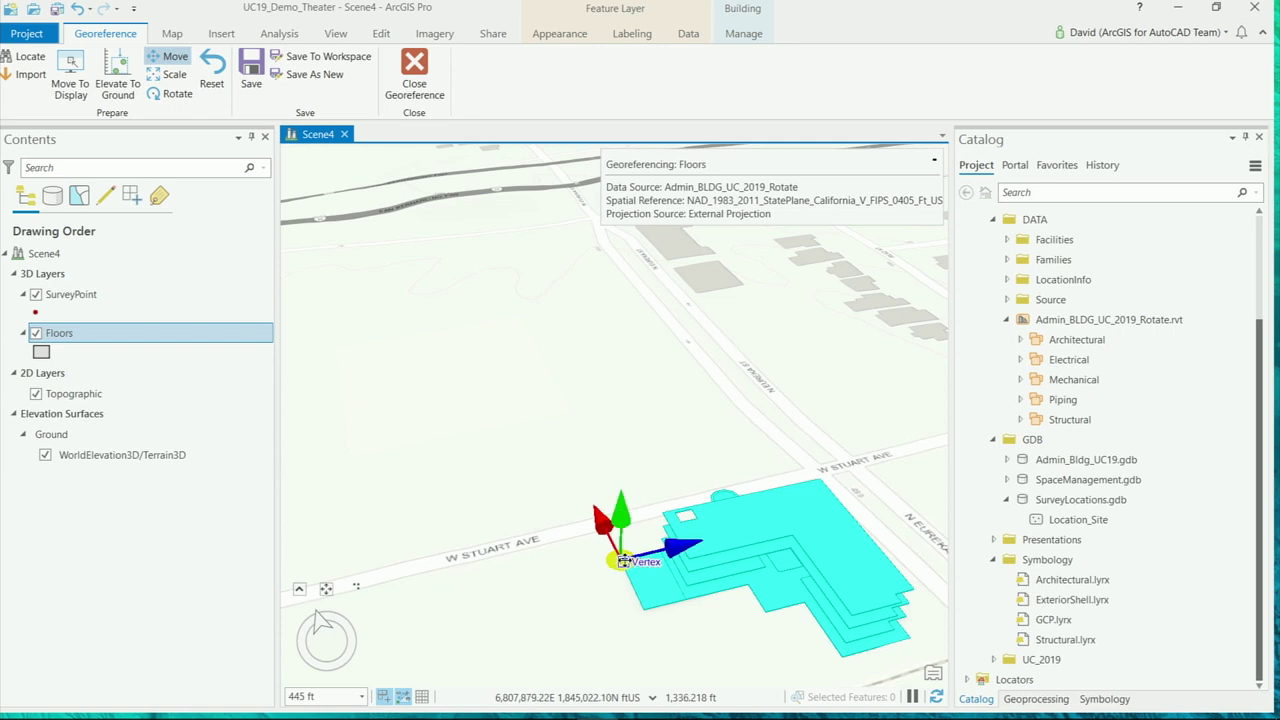
- Save the Floors georeferencing again and end the georeferencing session
click(251, 66)
click(694, 403)
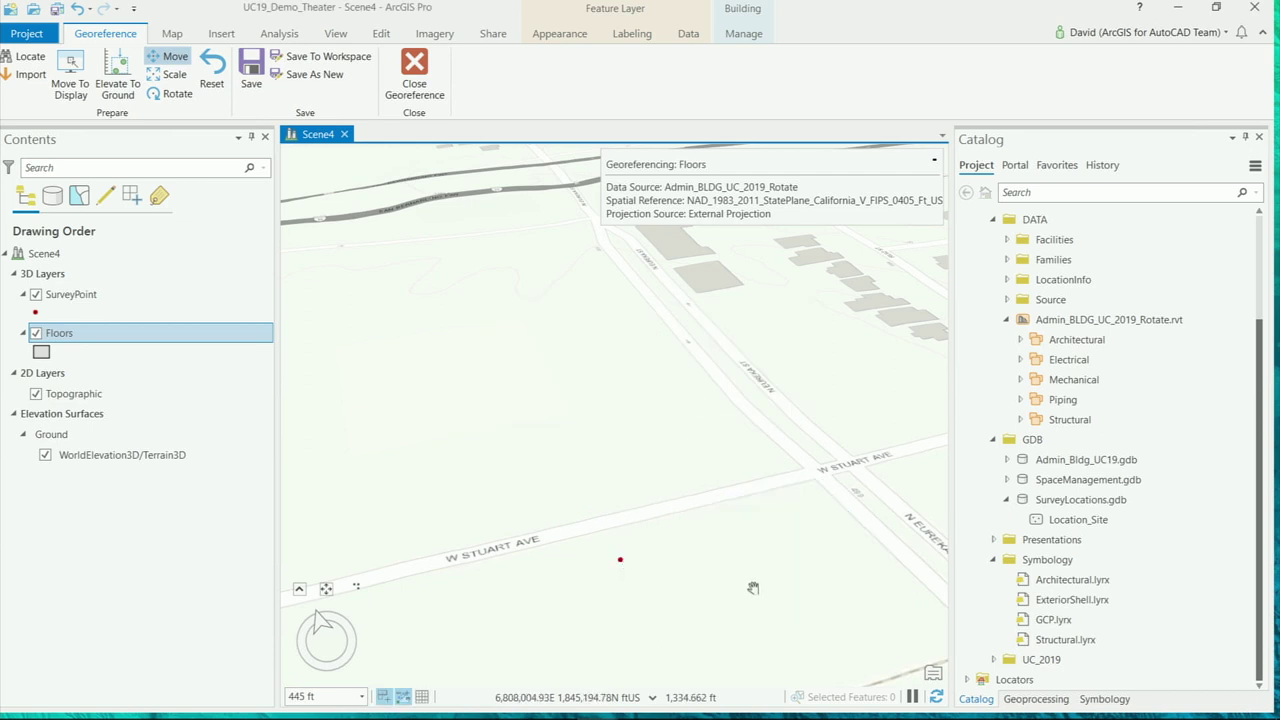
right_click(60, 338)
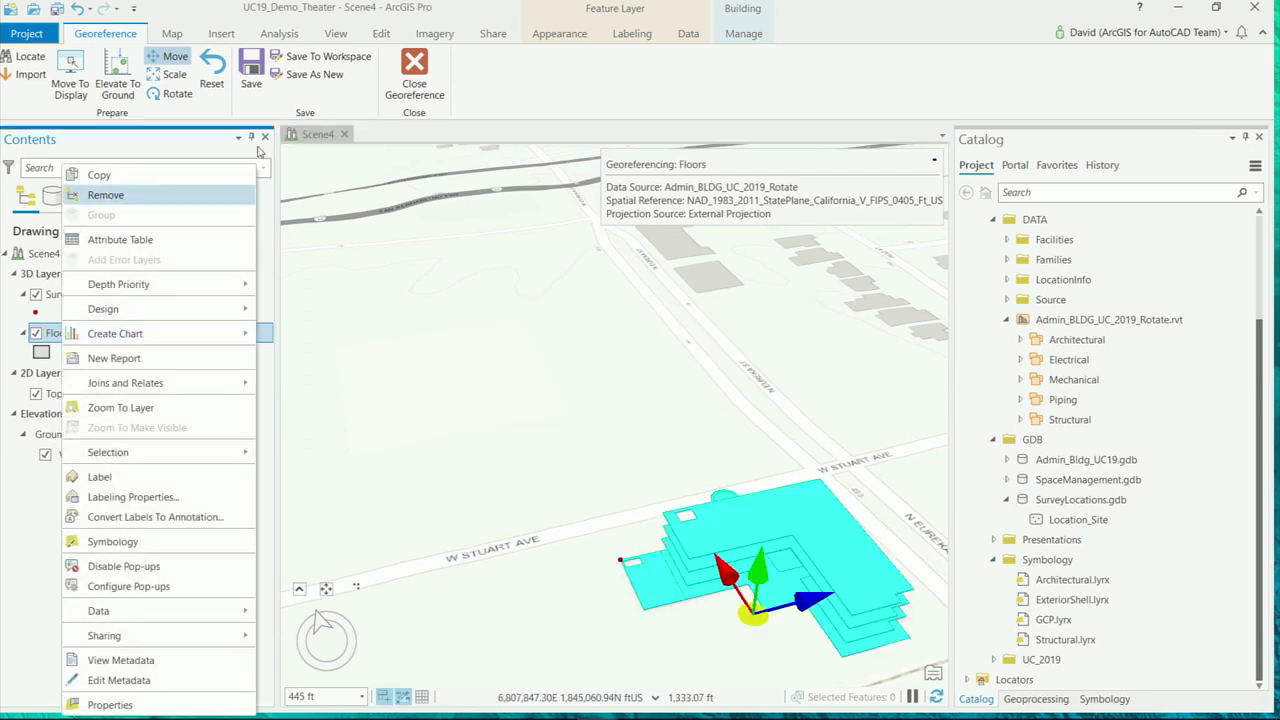
key(Escape)
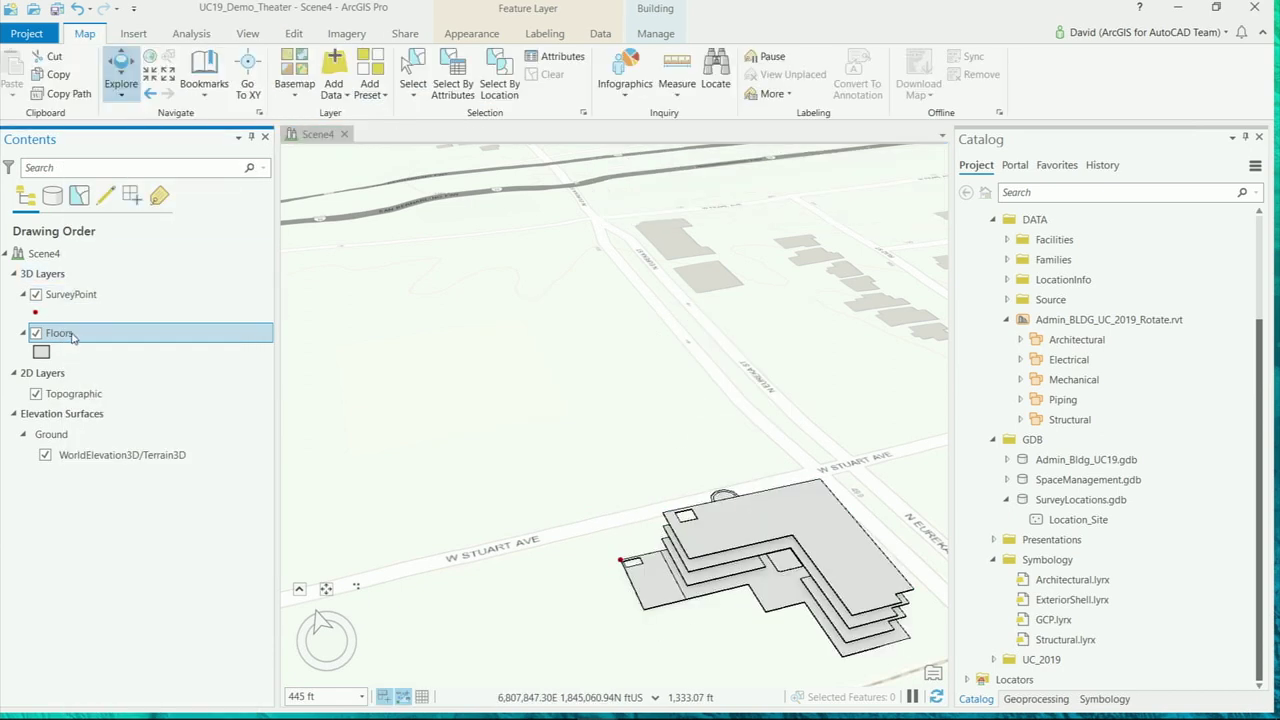
- Remove the Floors layer from Scene4 and add the complete Admin_BLDG_UC_2019_Rotate.rvt building to the scene
right_click(88, 332)
click(115, 196)
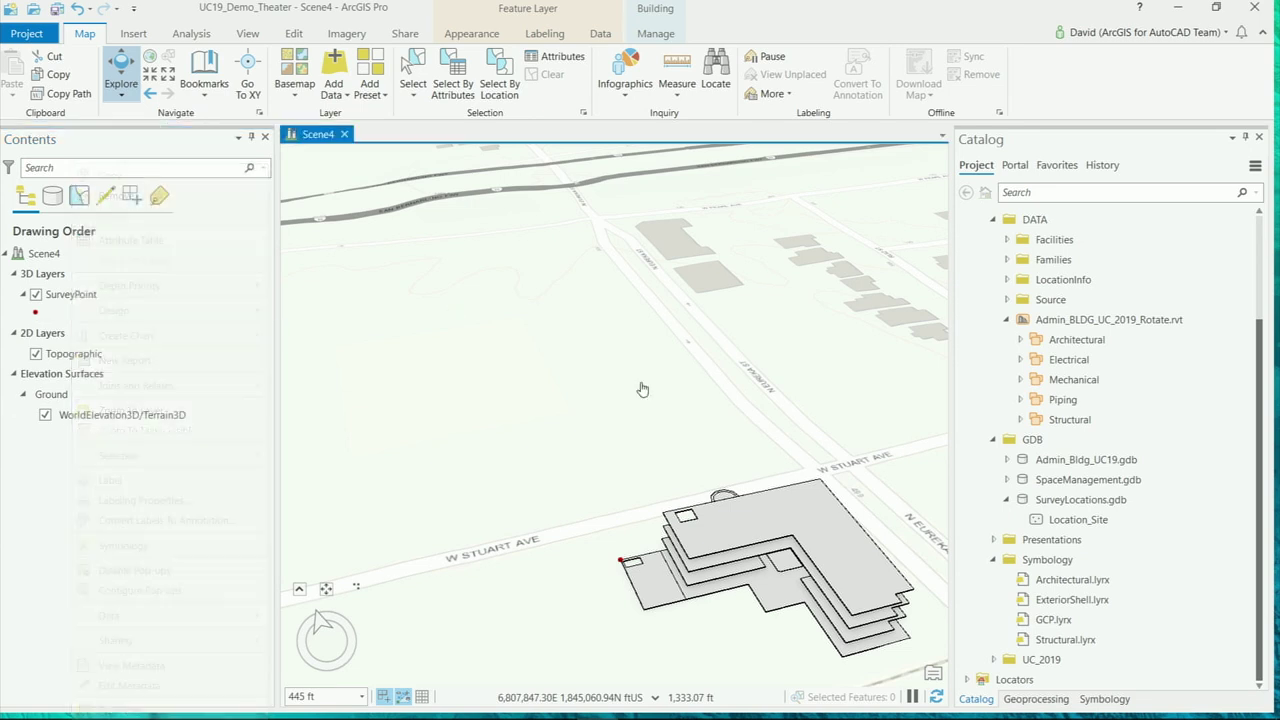
drag(1088, 324, 596, 430)
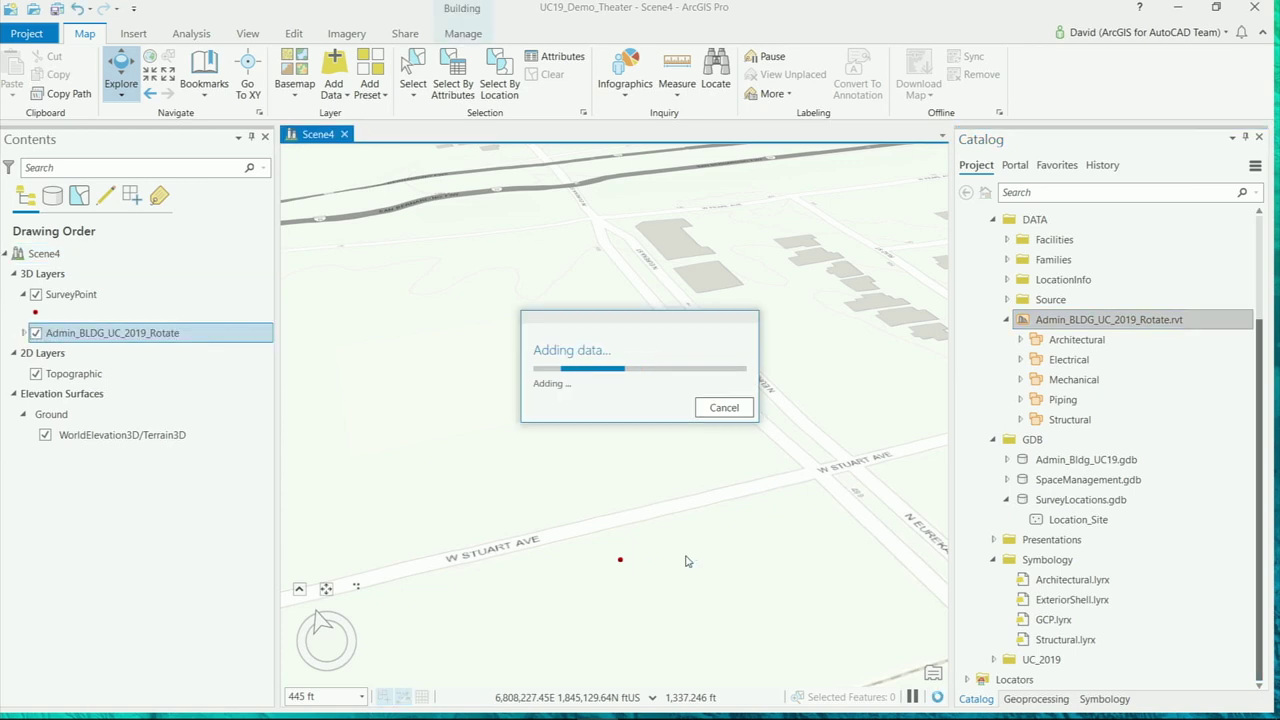
scroll(684, 570, down, 3)
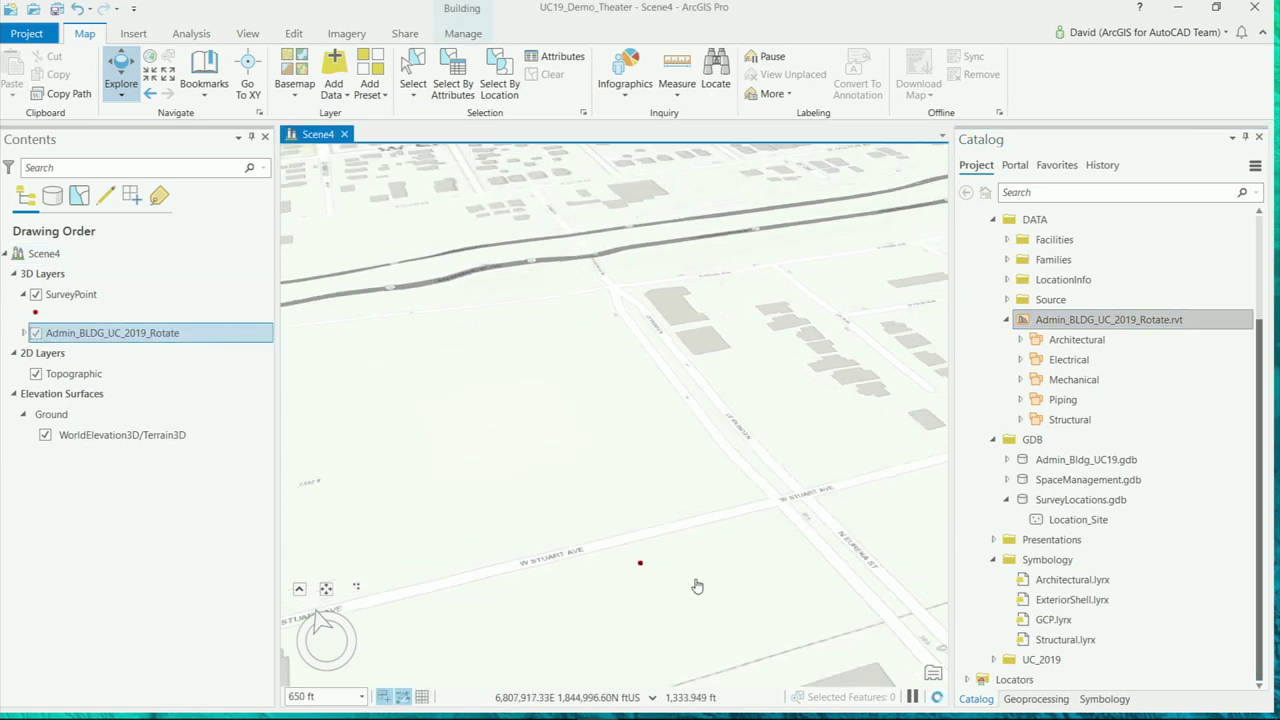
scroll(623, 525, up, 3)
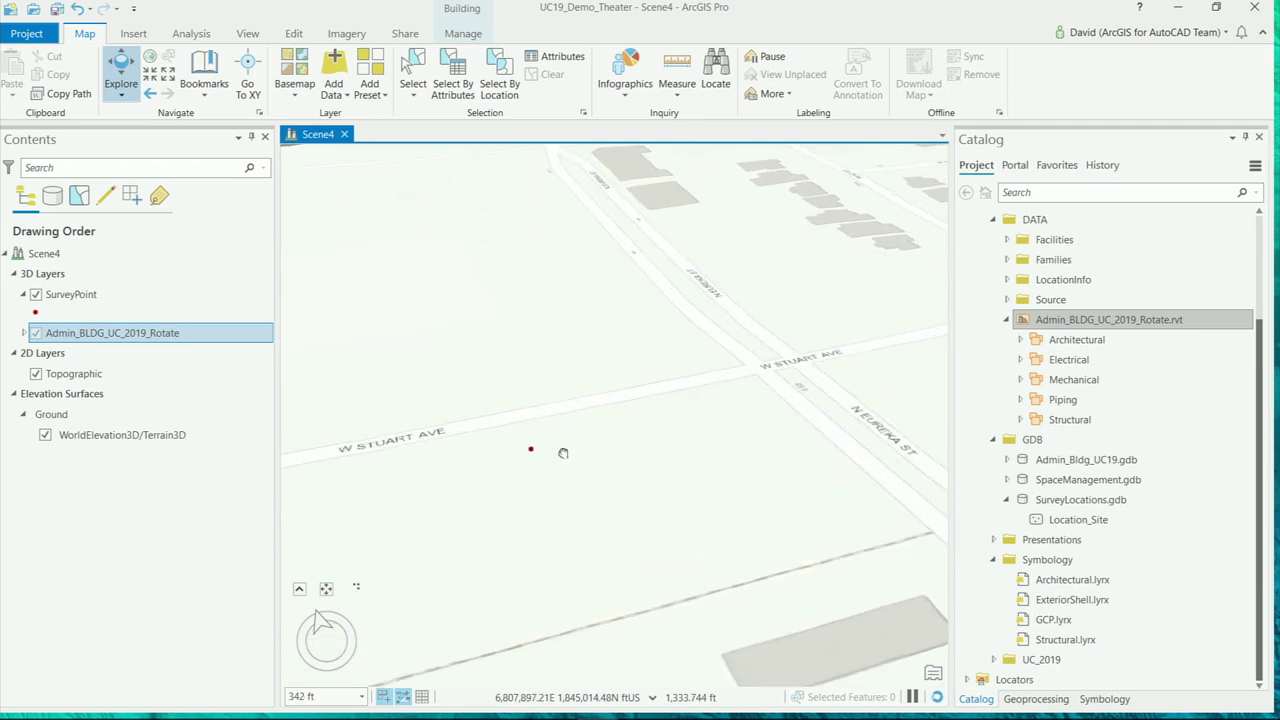
- Expand the Admin_BLDG_UC_2019_Rotate building layer, collapse ExteriorShell and turn on the Structural discipline
click(29, 340)
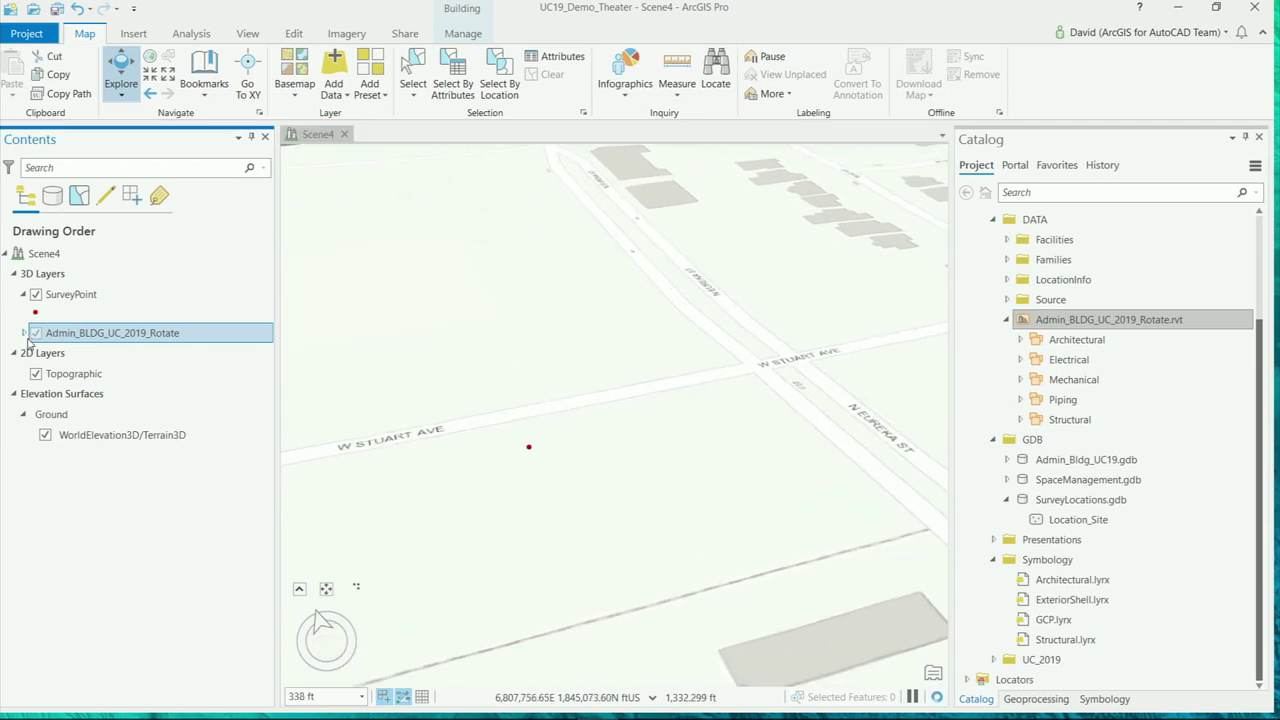
click(25, 334)
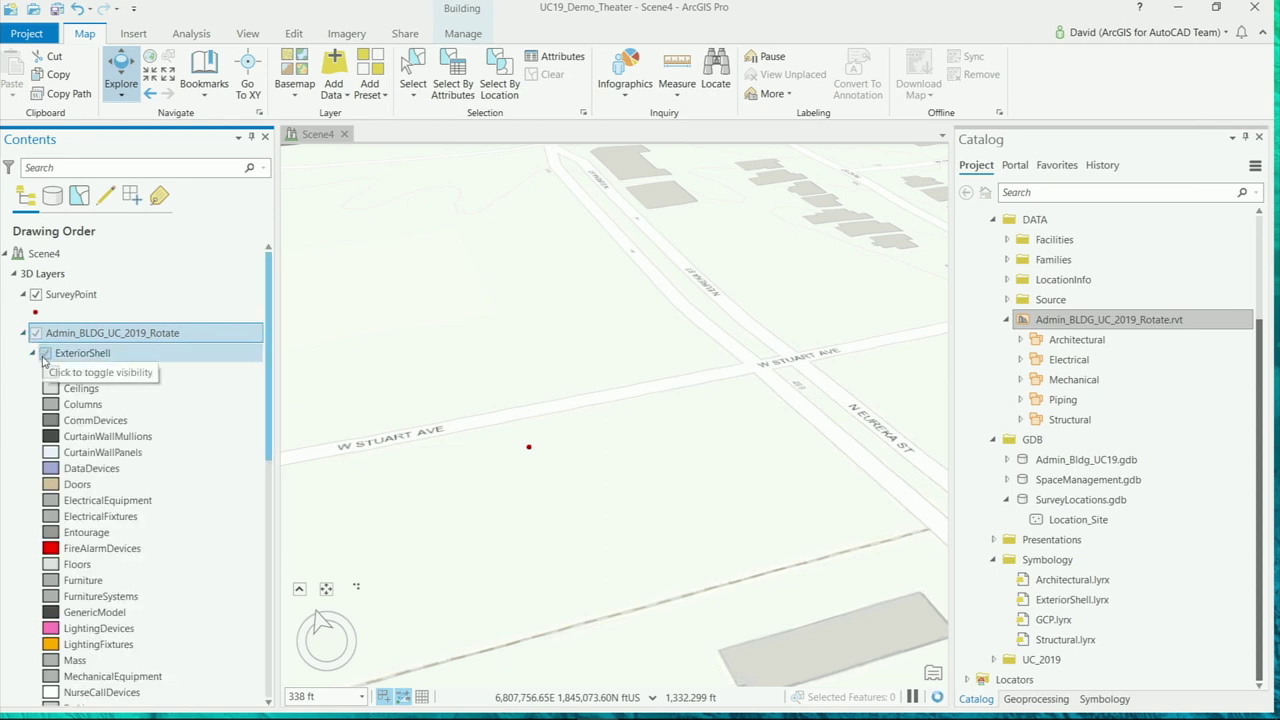
click(35, 354)
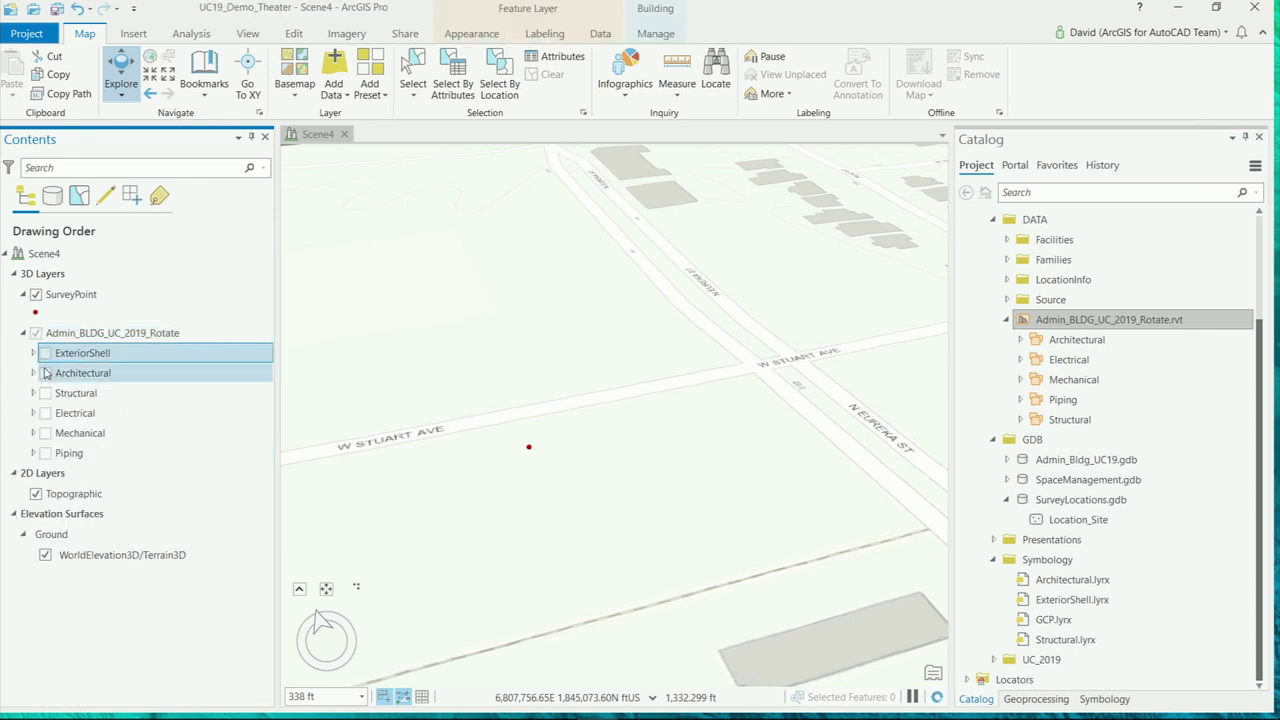
click(45, 394)
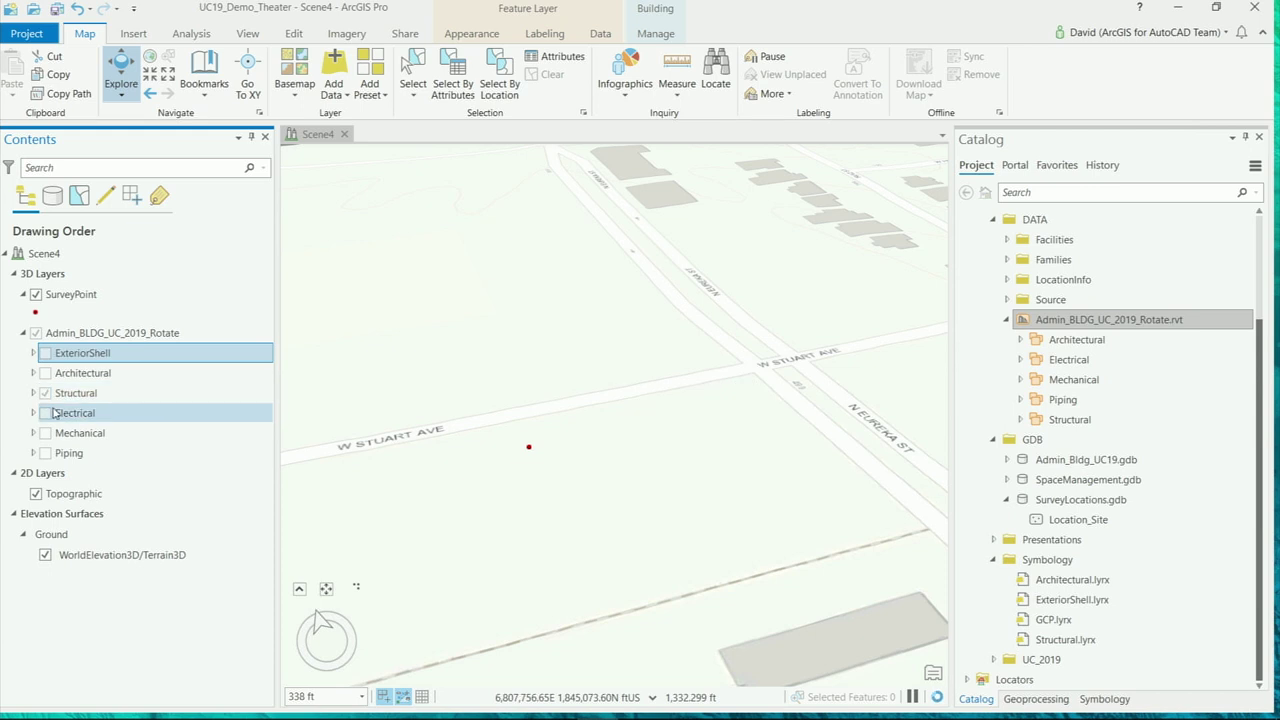
scroll(733, 510, down, 3)
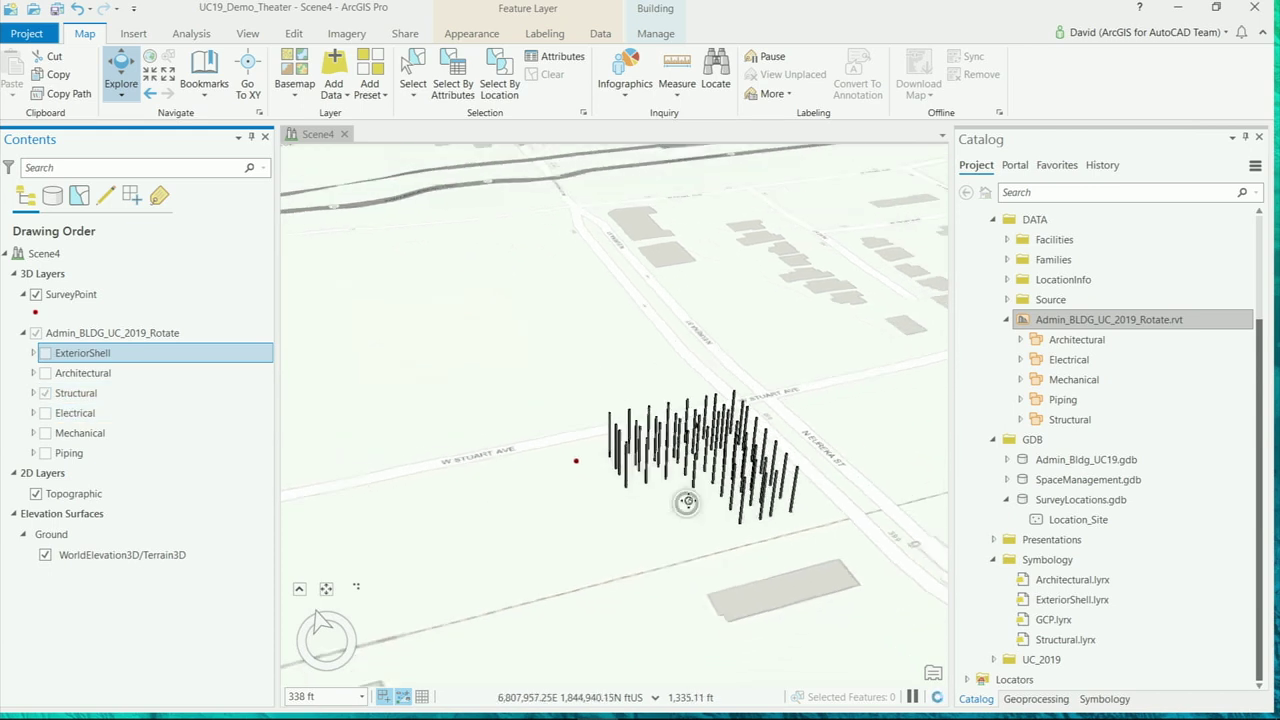
scroll(733, 510, up, 4)
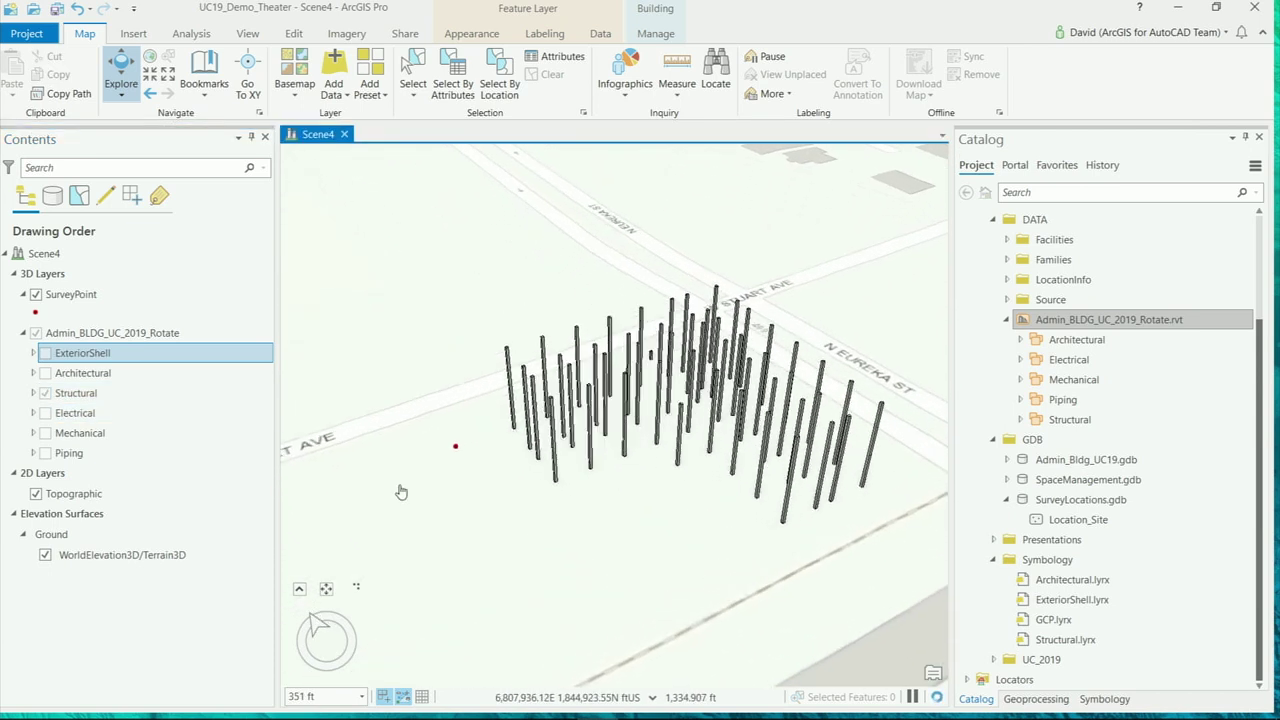
- Hide the WorldElevation3D/Terrain3D surface and Topographic basemap to view the structure below ground, and show both again
click(45, 555)
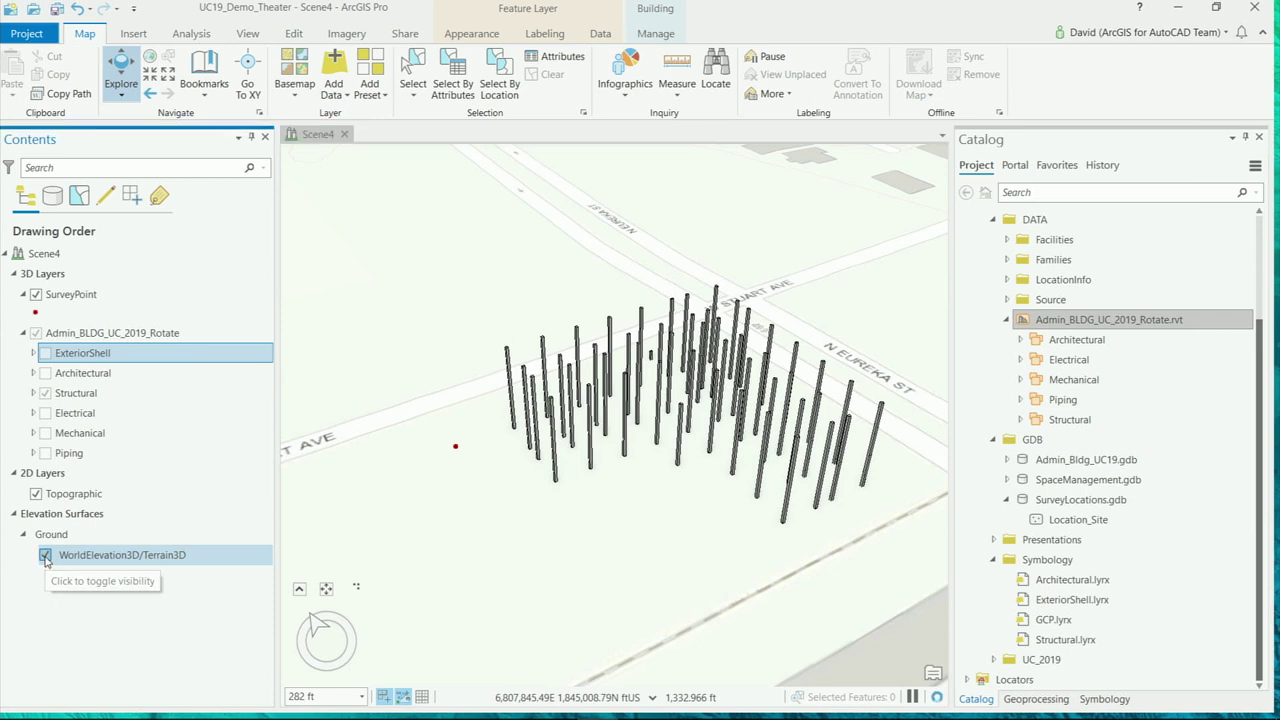
click(36, 494)
scroll(640, 550, down, 5)
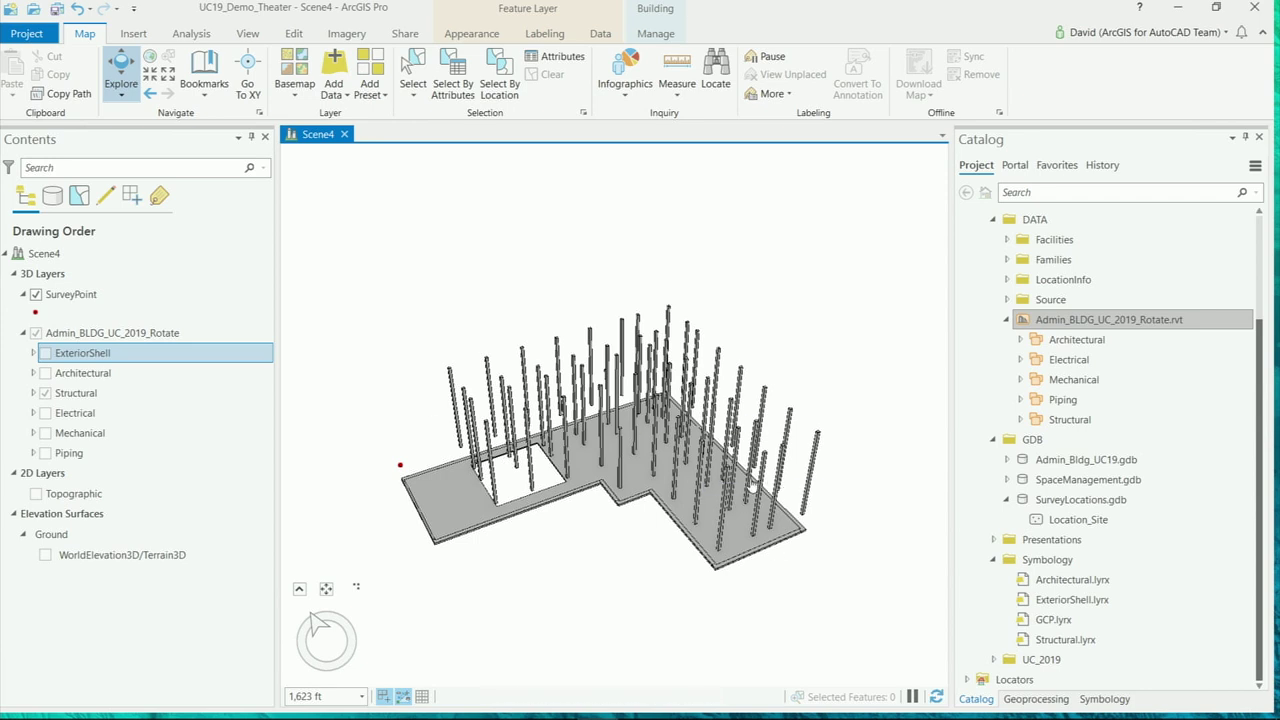
click(36, 494)
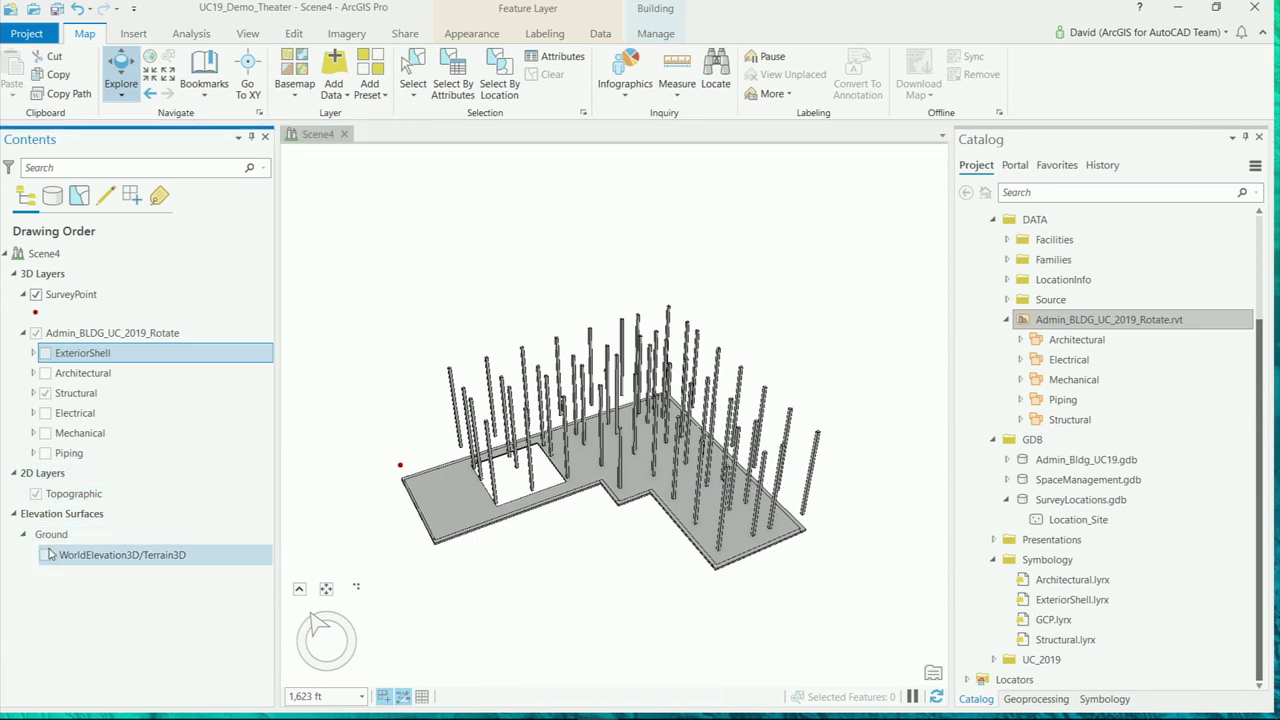
click(100, 555)
click(45, 555)
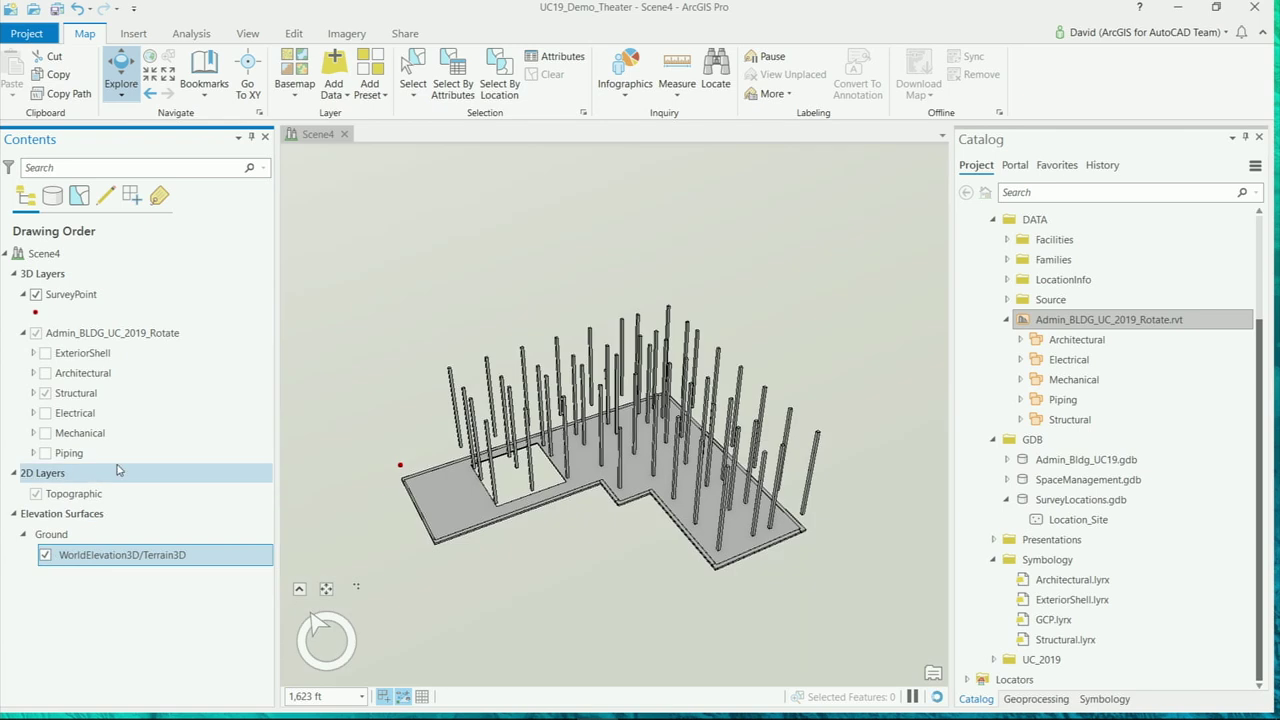
click(45, 393)
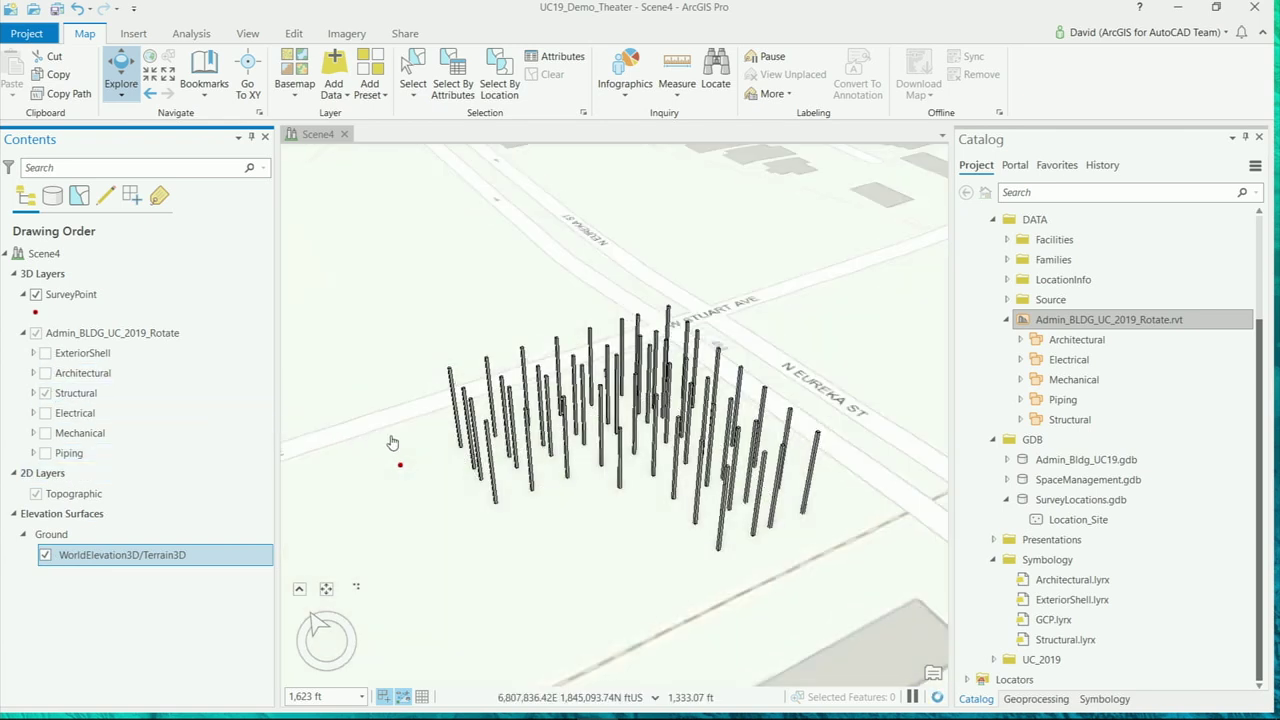
- Enable Navigate Underground for the Ground elevation surface and view the building's structure from below ground level
click(78, 515)
right_click(90, 513)
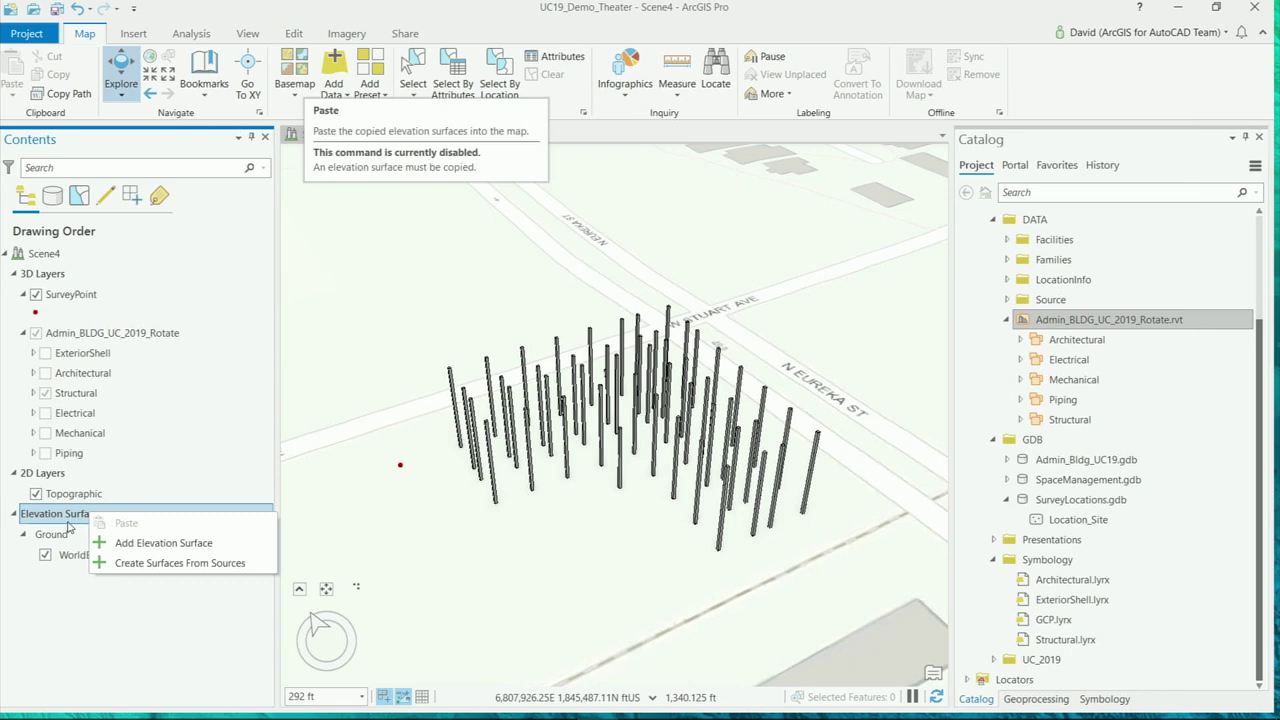
key(Escape)
click(50, 537)
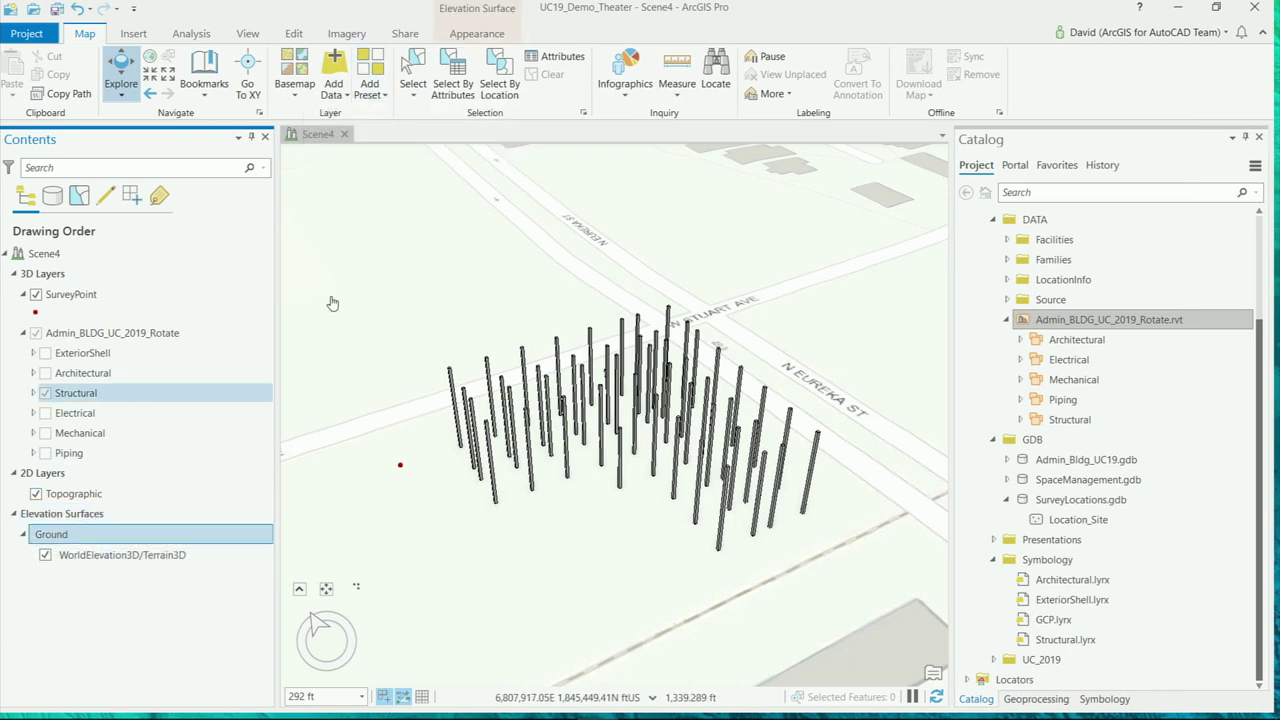
click(477, 33)
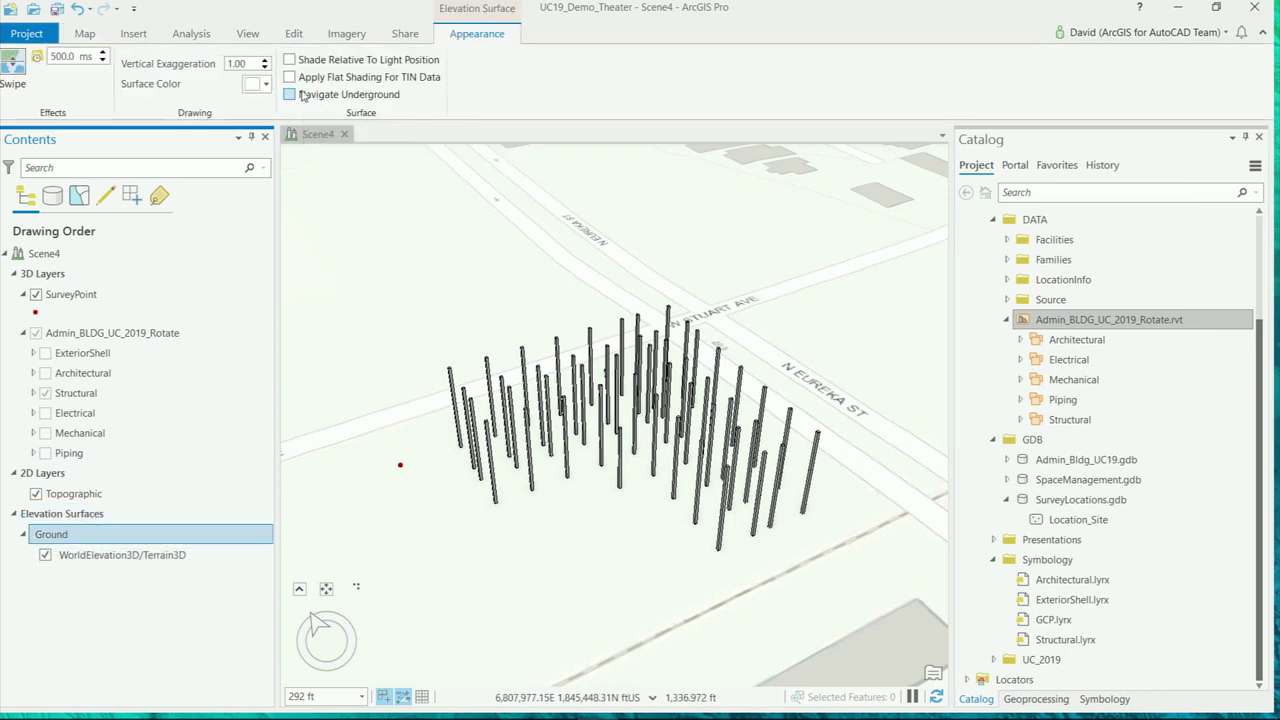
click(290, 94)
mouse_move(664, 552)
middle_down()
mouse_move(688, 585)
mouse_move(686, 506)
mouse_move(686, 583)
mouse_move(686, 549)
middle_up()
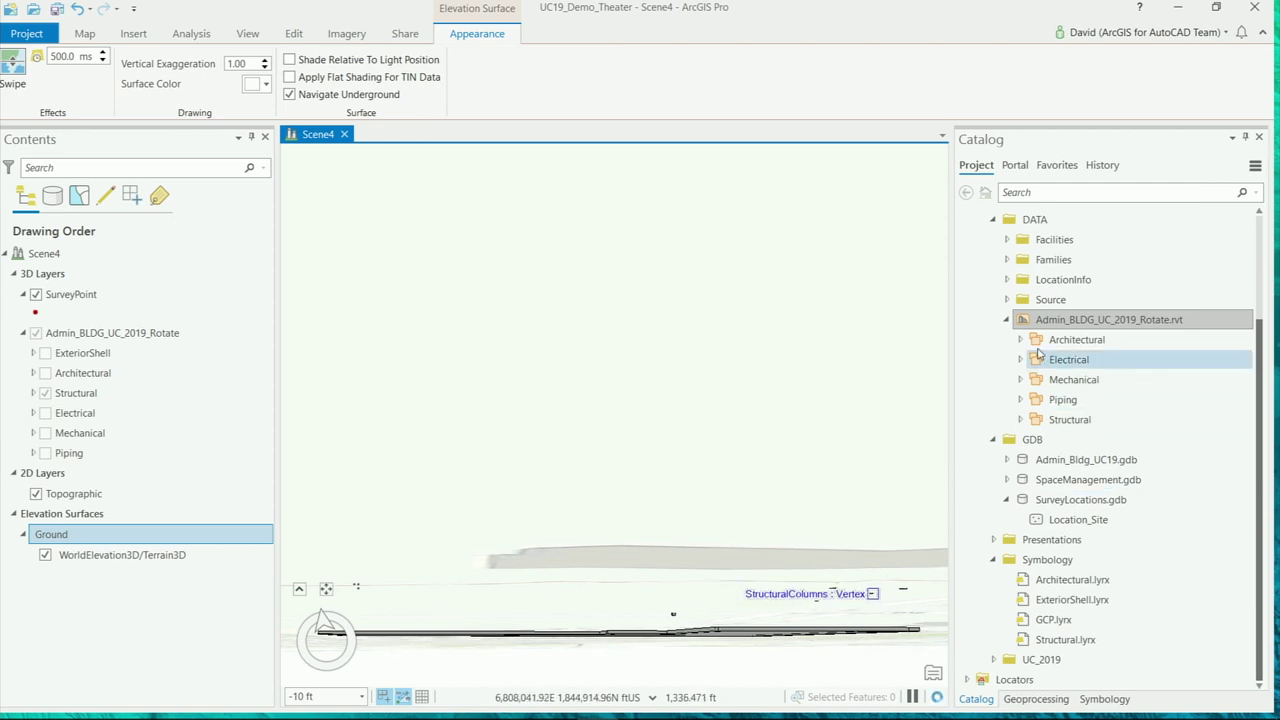
- Turn on the building's Architectural discipline and view the model from above ground
click(45, 373)
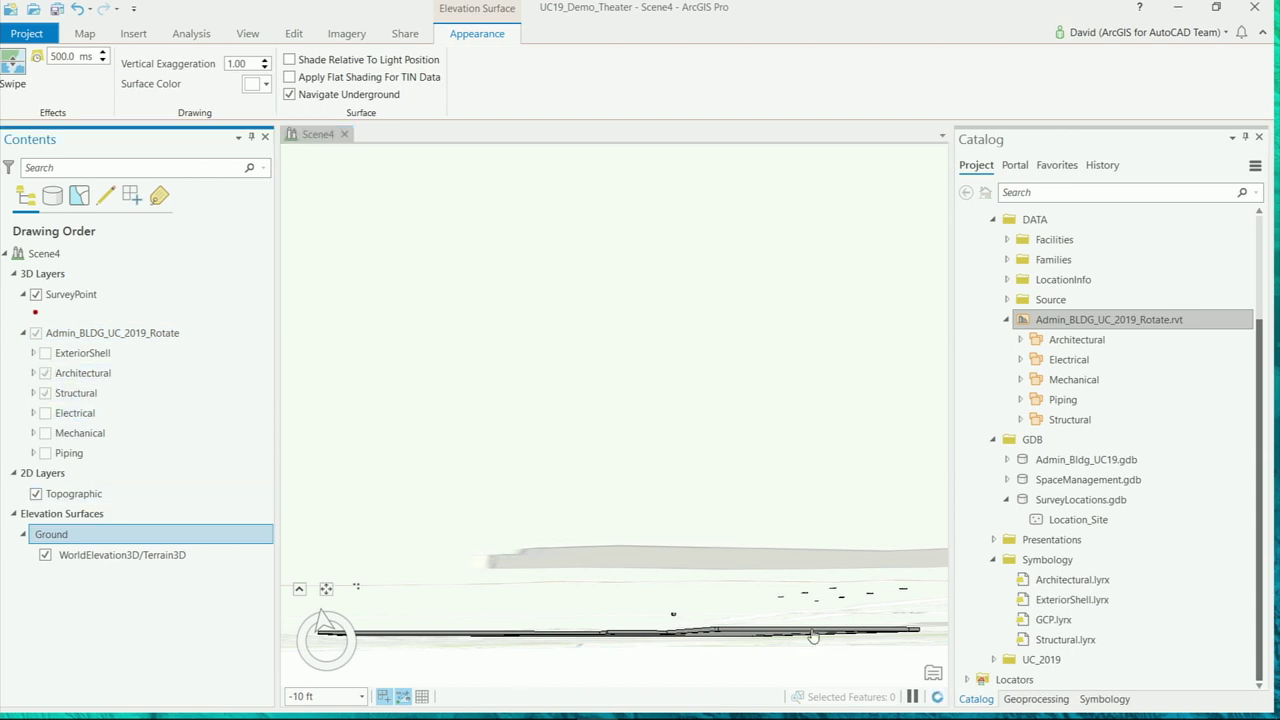
middle_drag(673, 593, 652, 625)
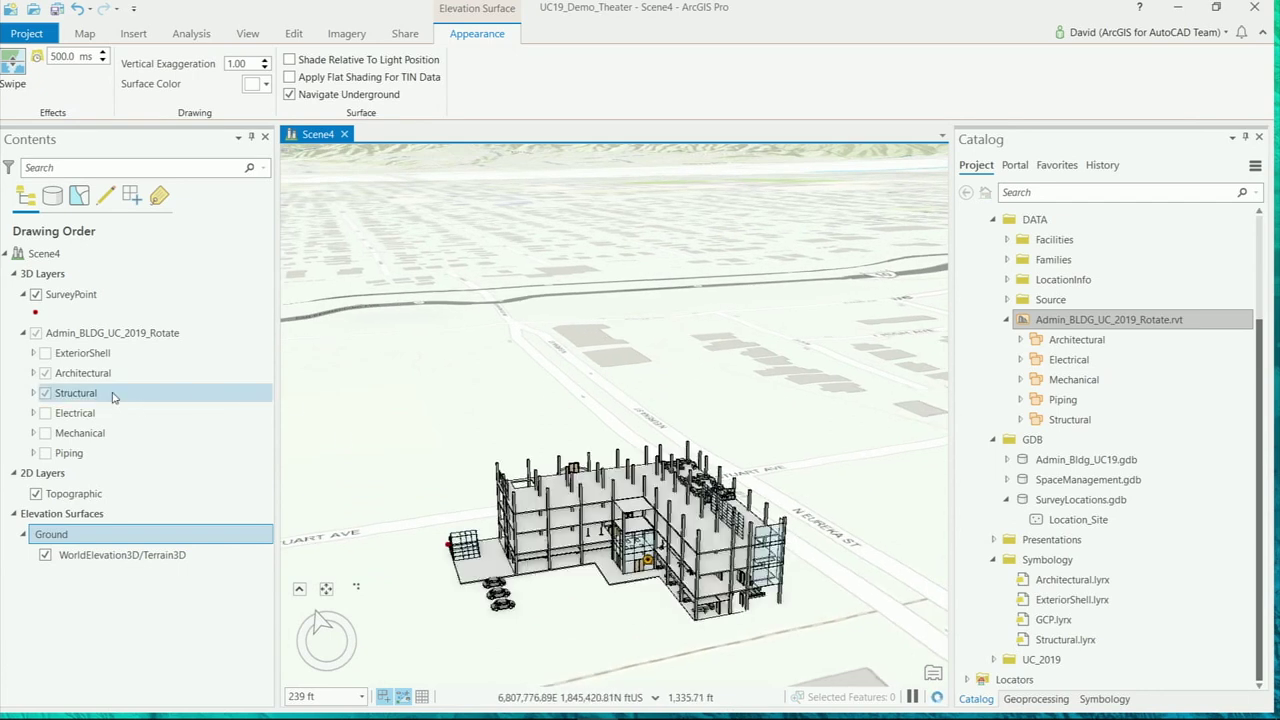
click(44, 392)
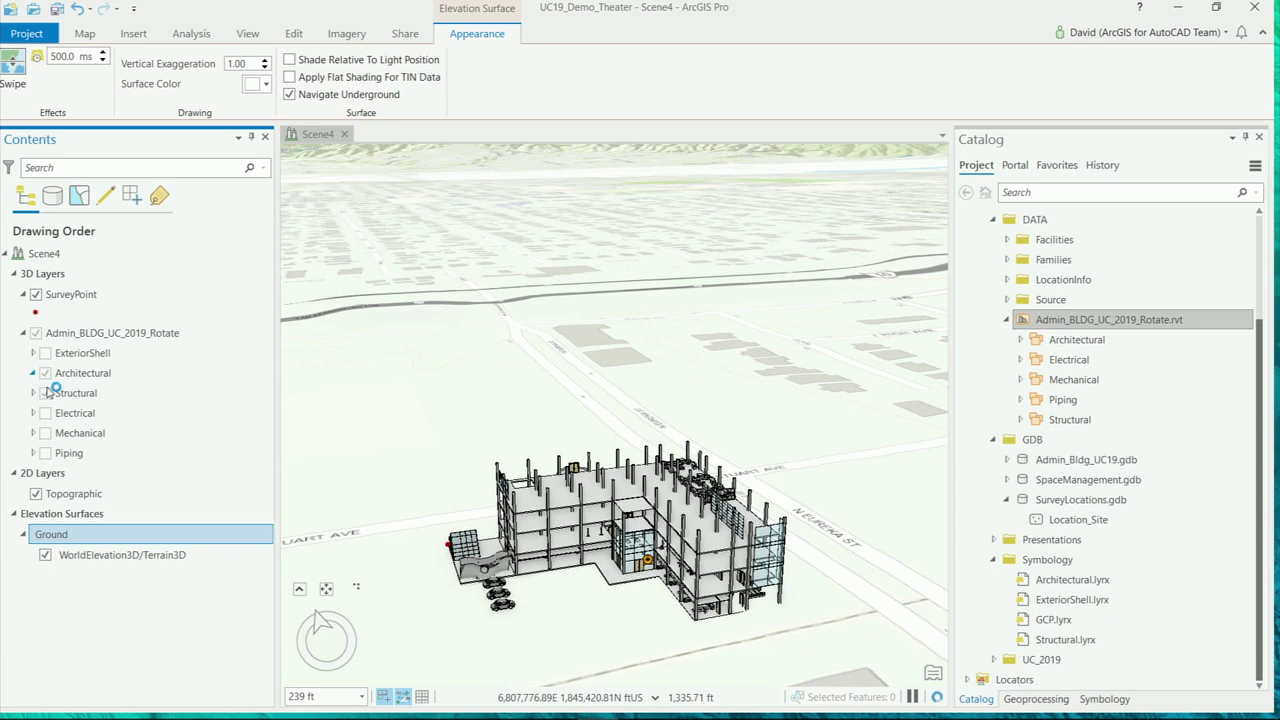
- Expand the Architectural discipline, select all its sublayers from Casework to Windows, and turn off and collapse them together
click(33, 373)
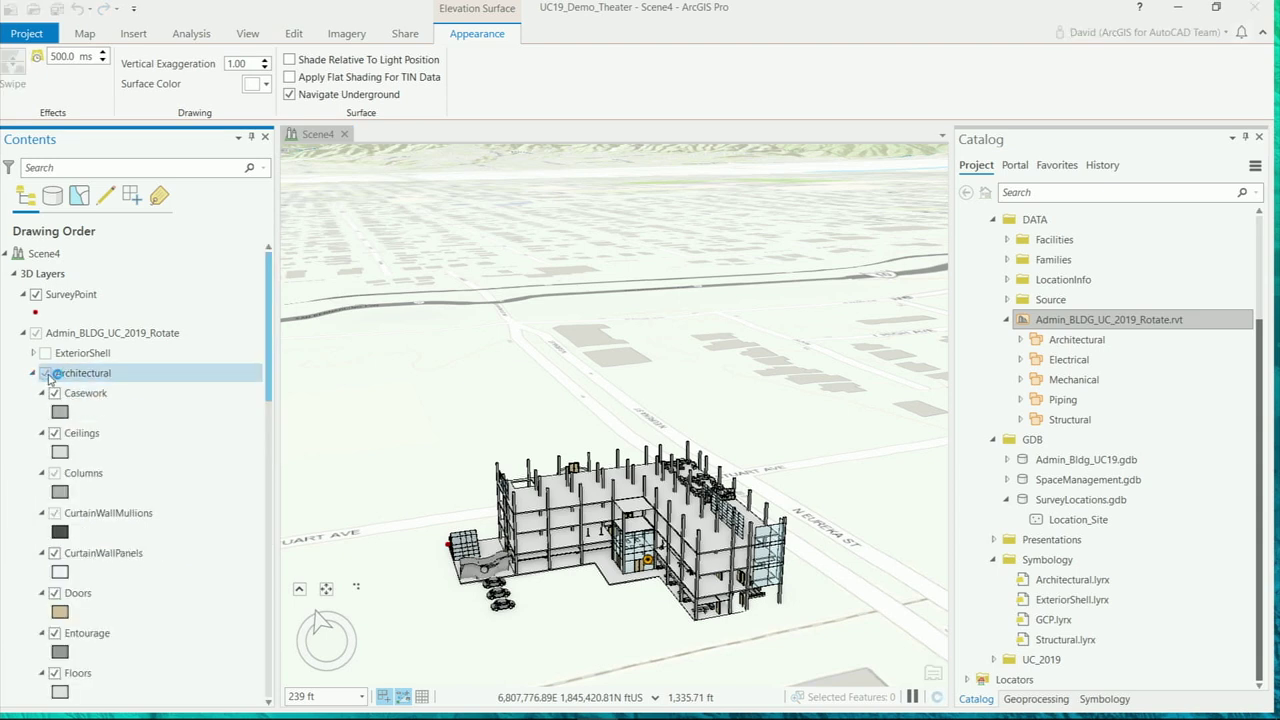
scroll(110, 460, down, 2)
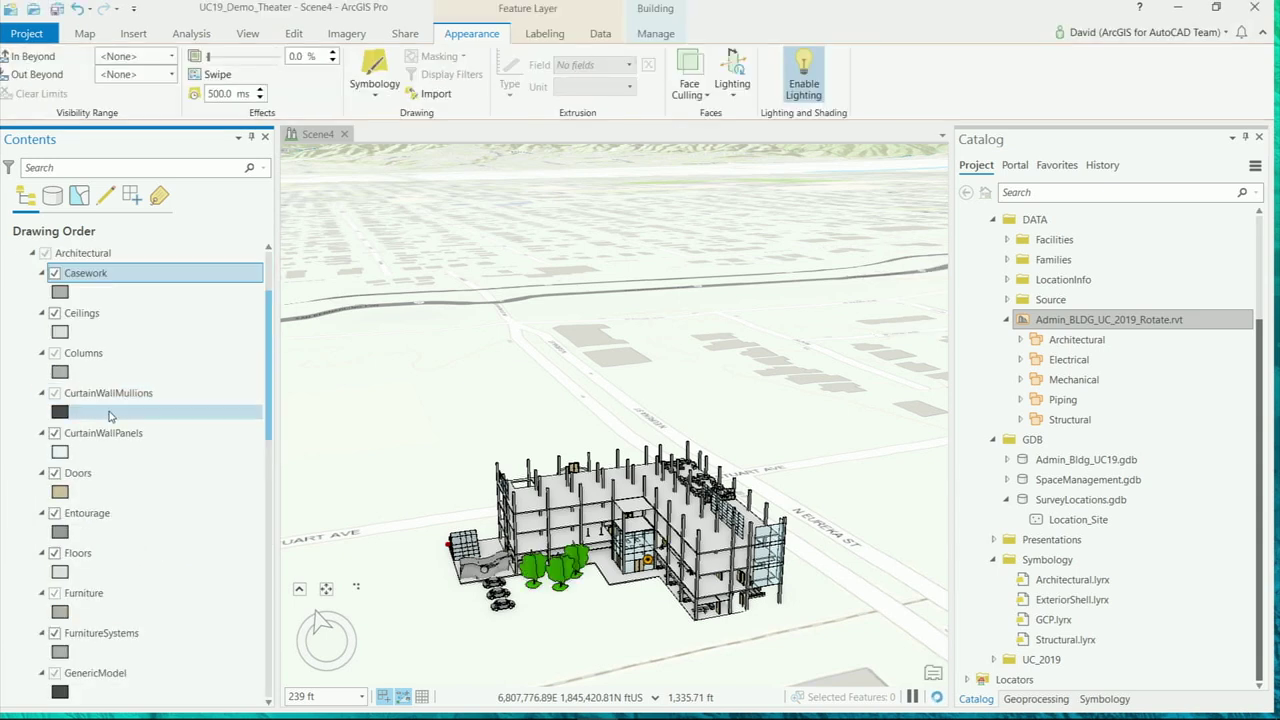
scroll(100, 330, up, 2)
scroll(115, 460, down, 7)
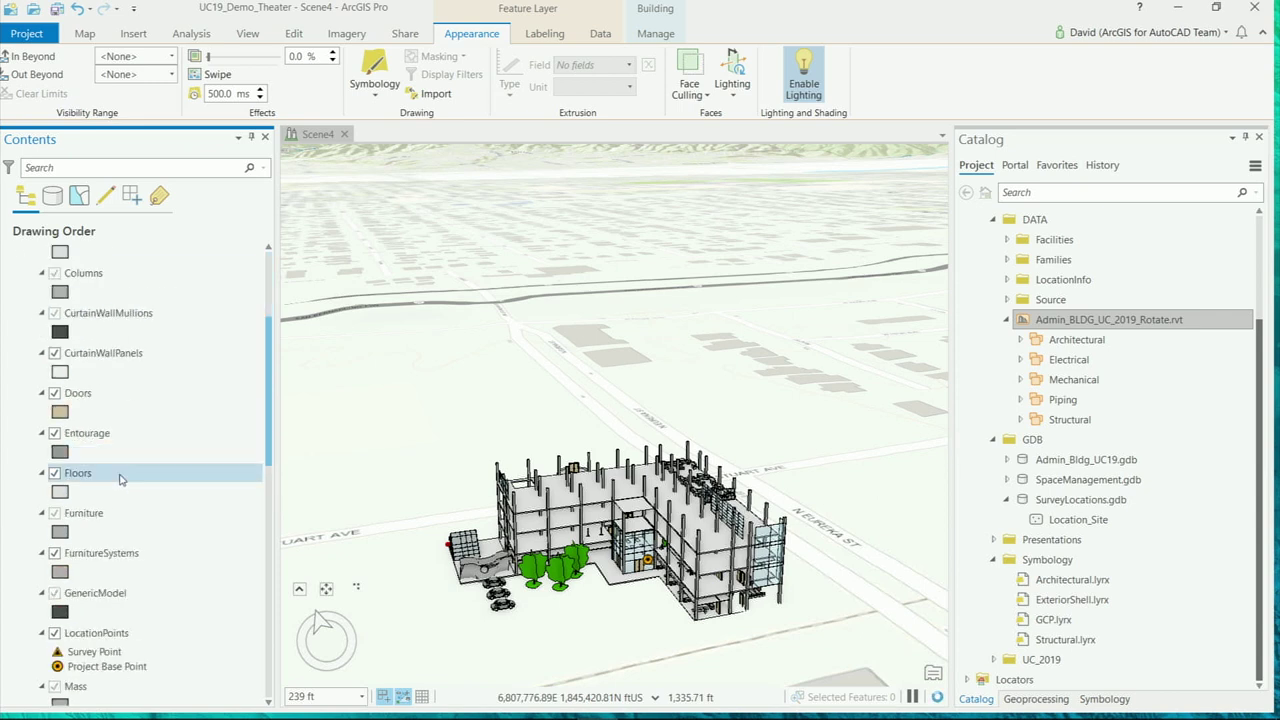
scroll(115, 490, down, 2)
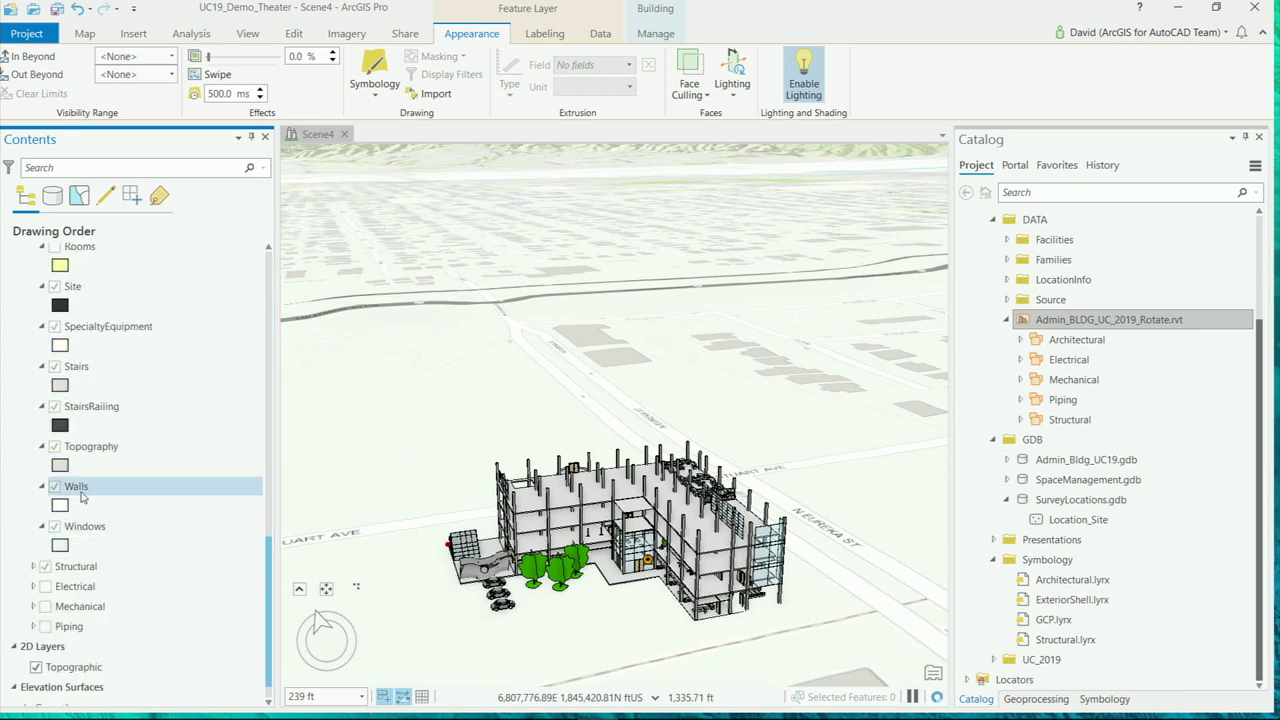
shift+click(75, 528)
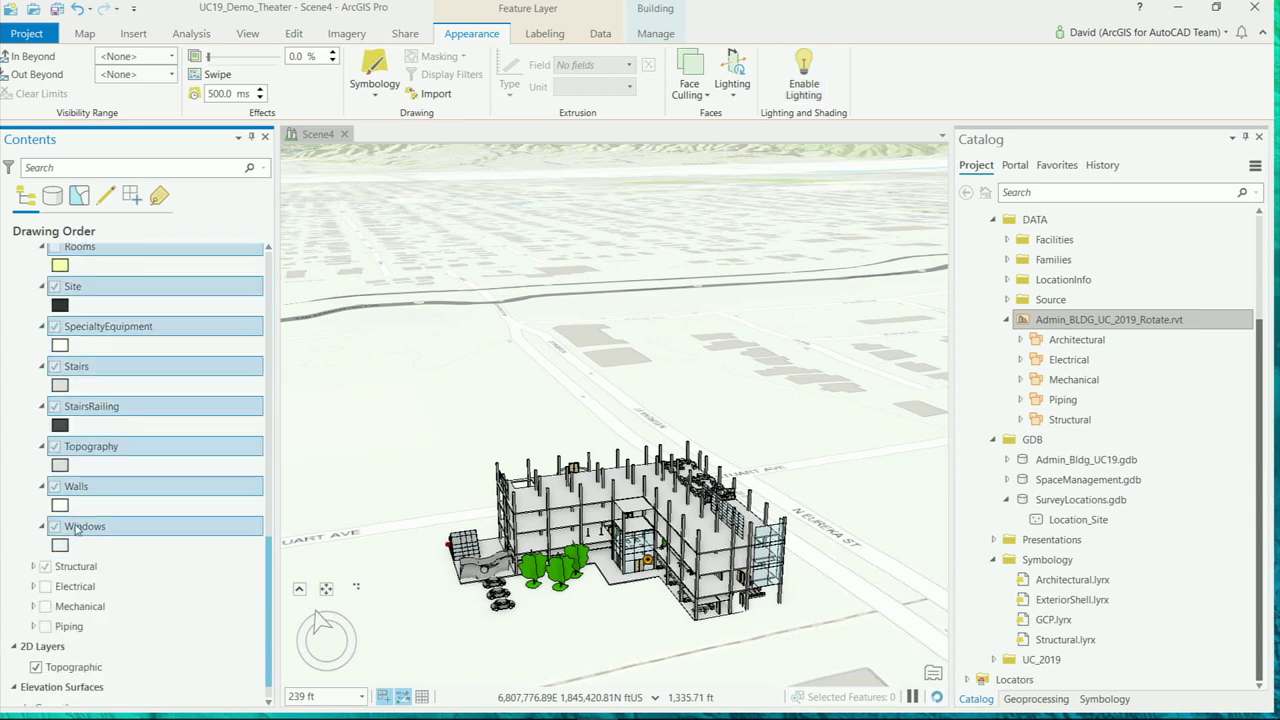
ctrl+click(42, 526)
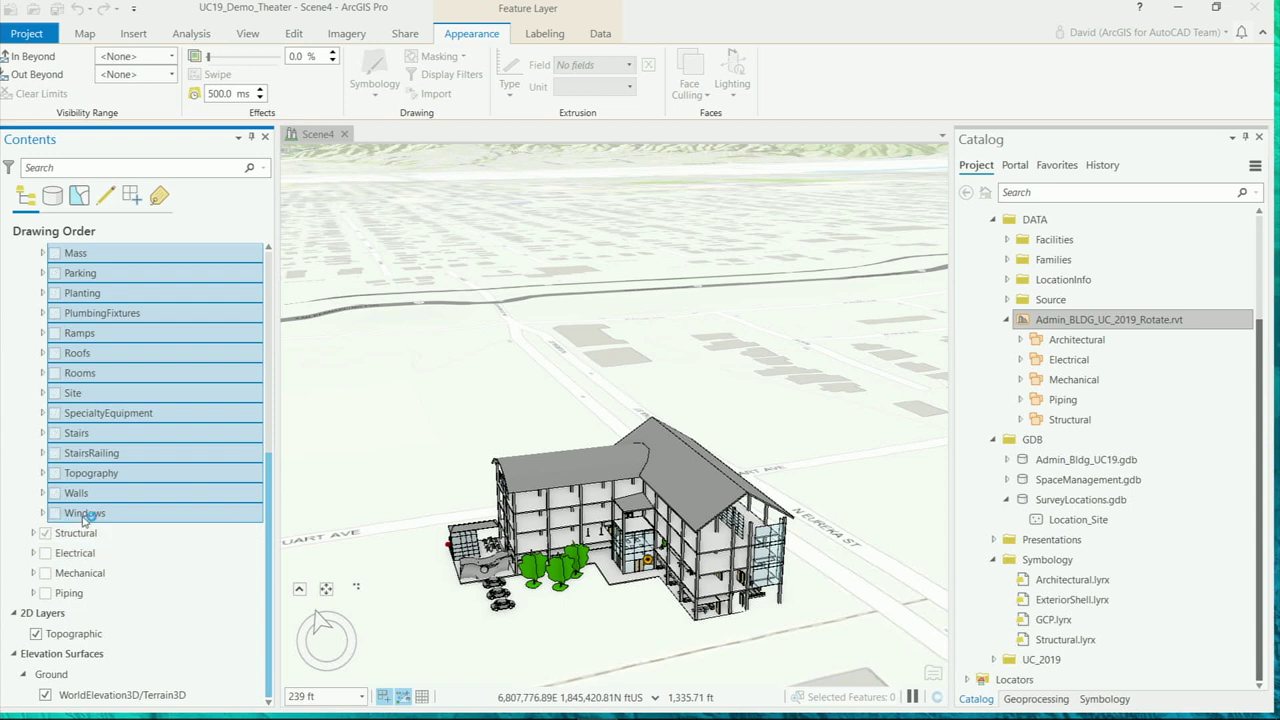
- Turn on only the Rooms sublayer within Architectural and view the room volumes around the building
click(70, 380)
click(54, 373)
scroll(157, 411, up, 5)
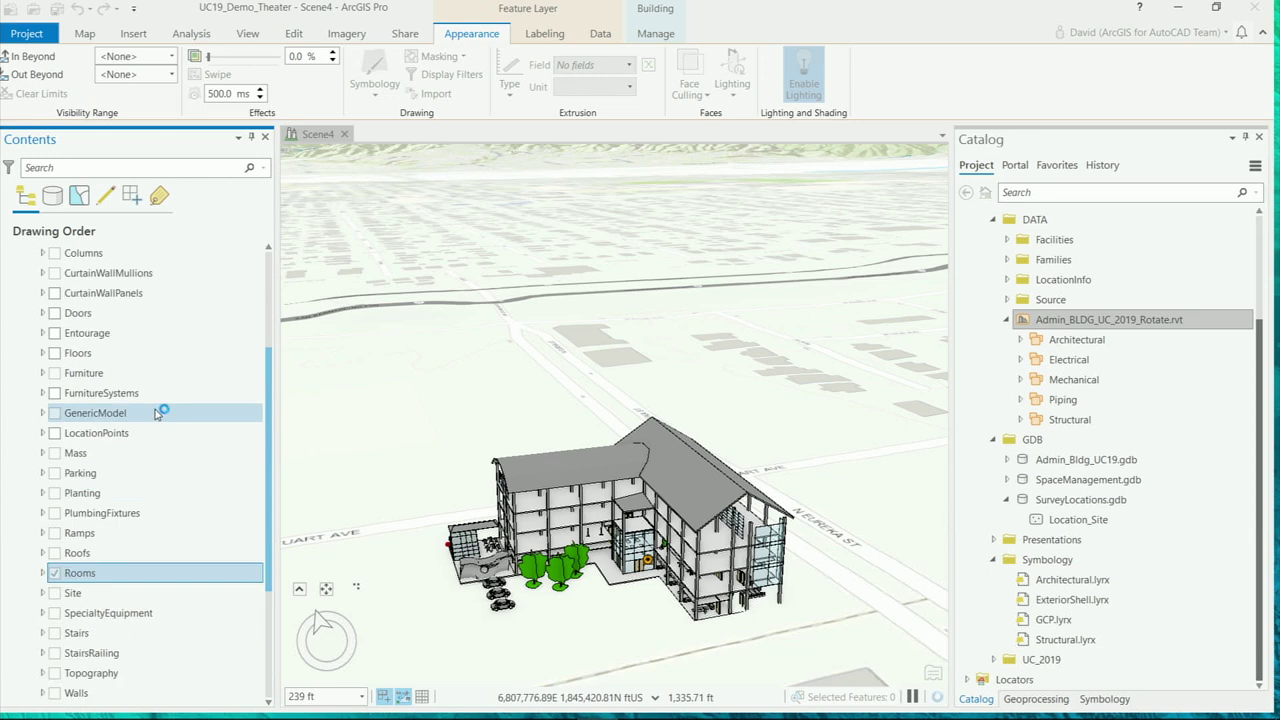
scroll(157, 413, up, 3)
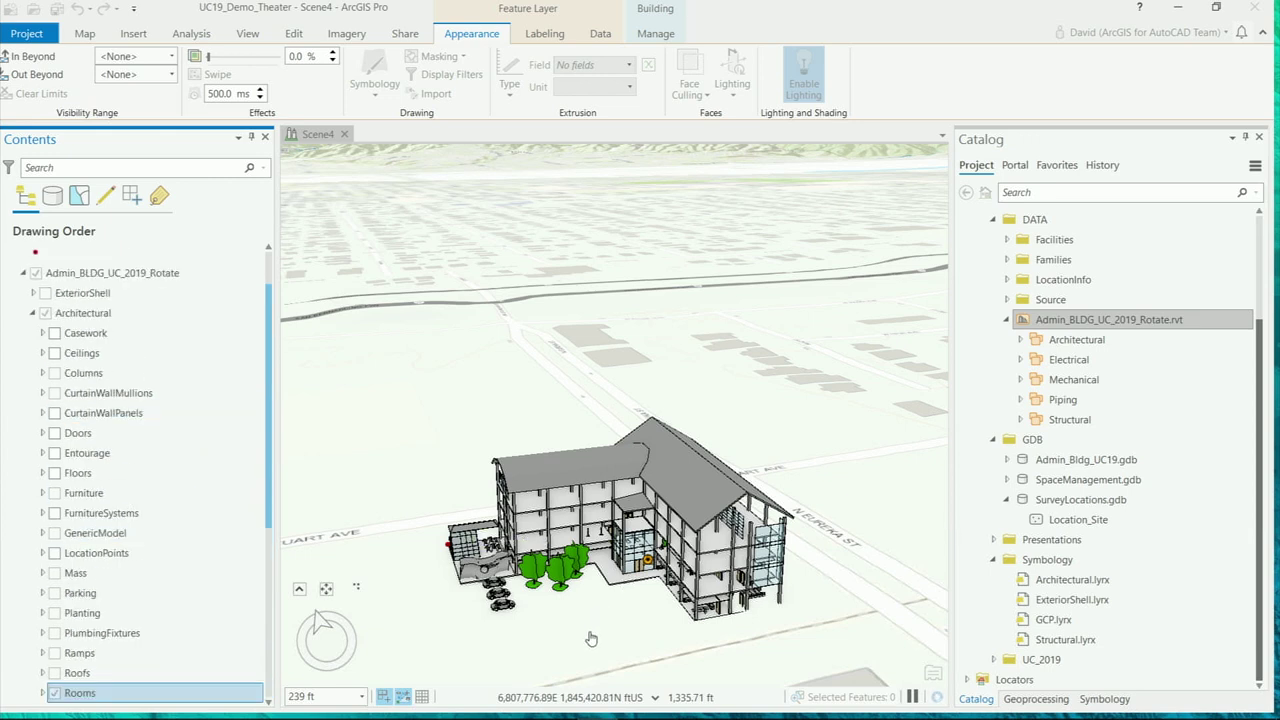
middle_drag(650, 636, 524, 595)
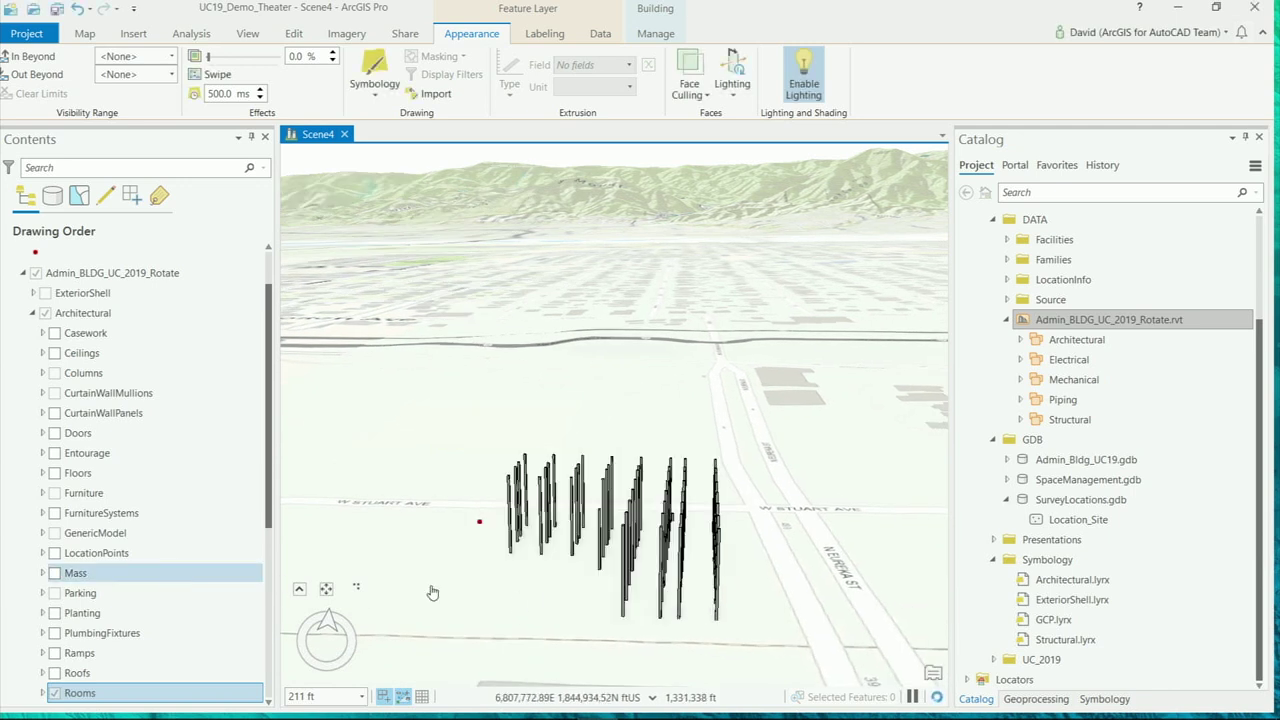
middle_drag(673, 583, 431, 547)
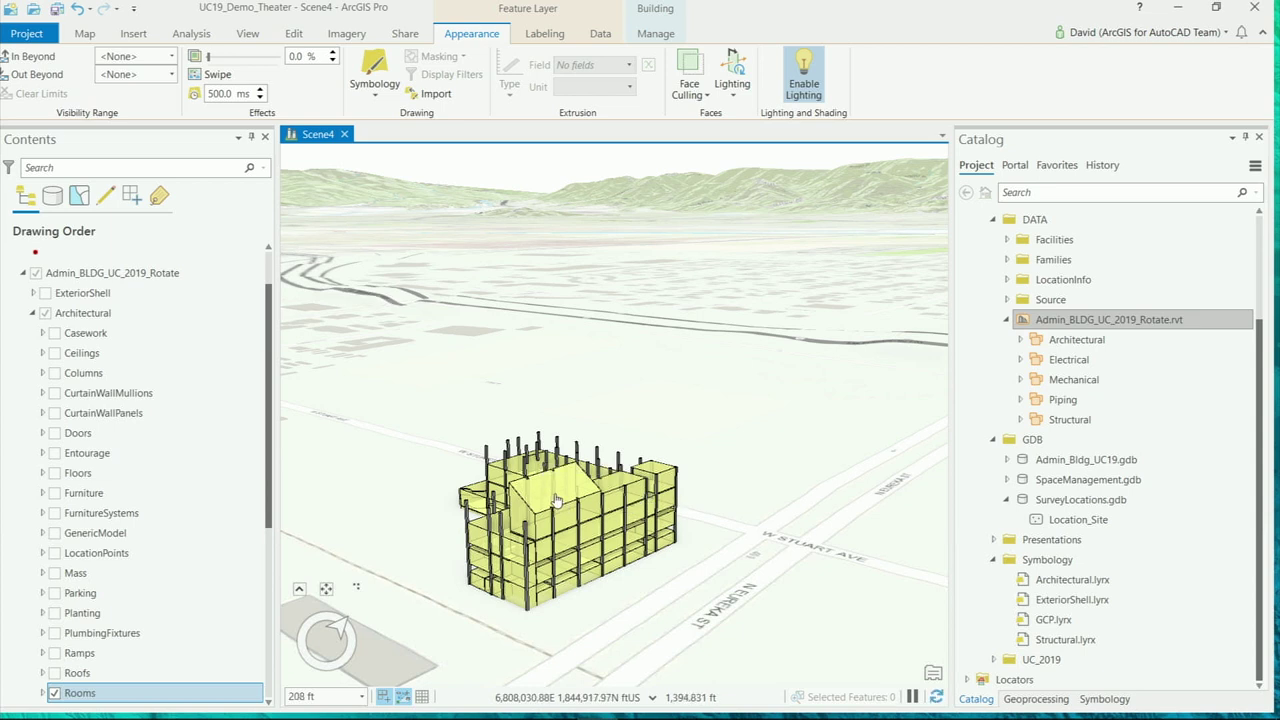
- Inspect the attributes of two fourth-floor rooms in an enlarged pop-up, including department, room number and room name
click(557, 500)
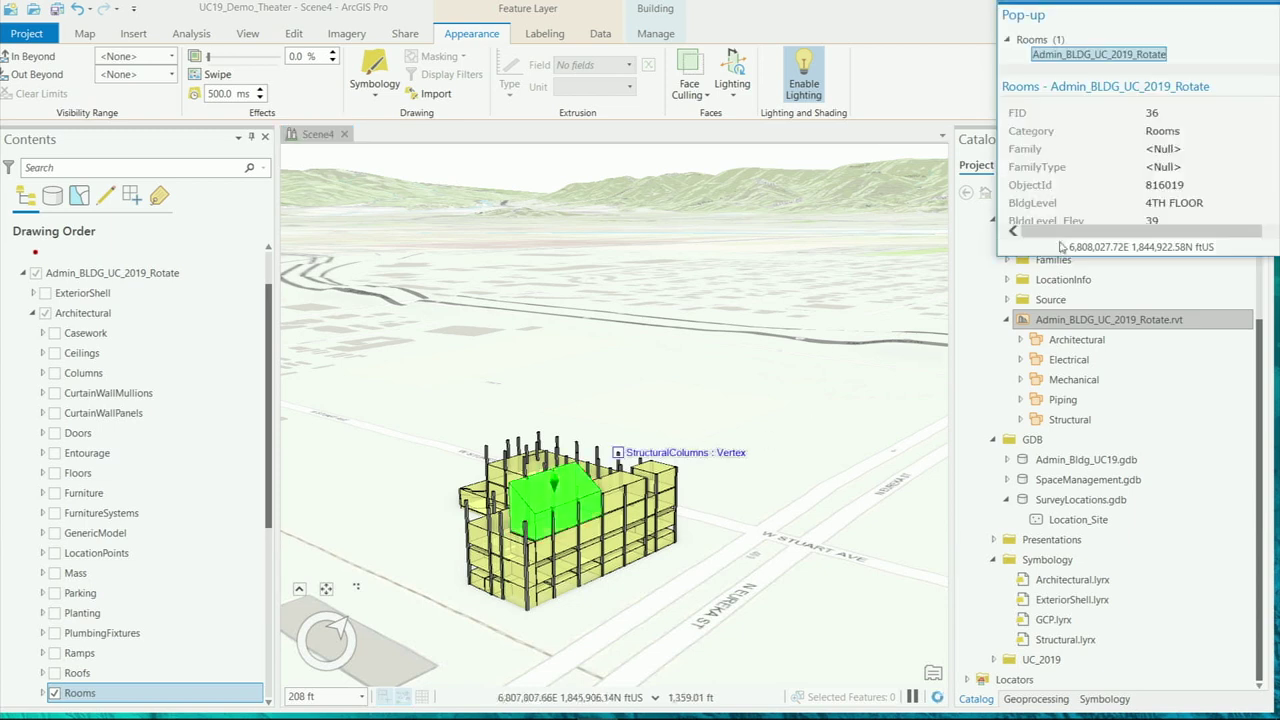
drag(1244, 258, 1244, 690)
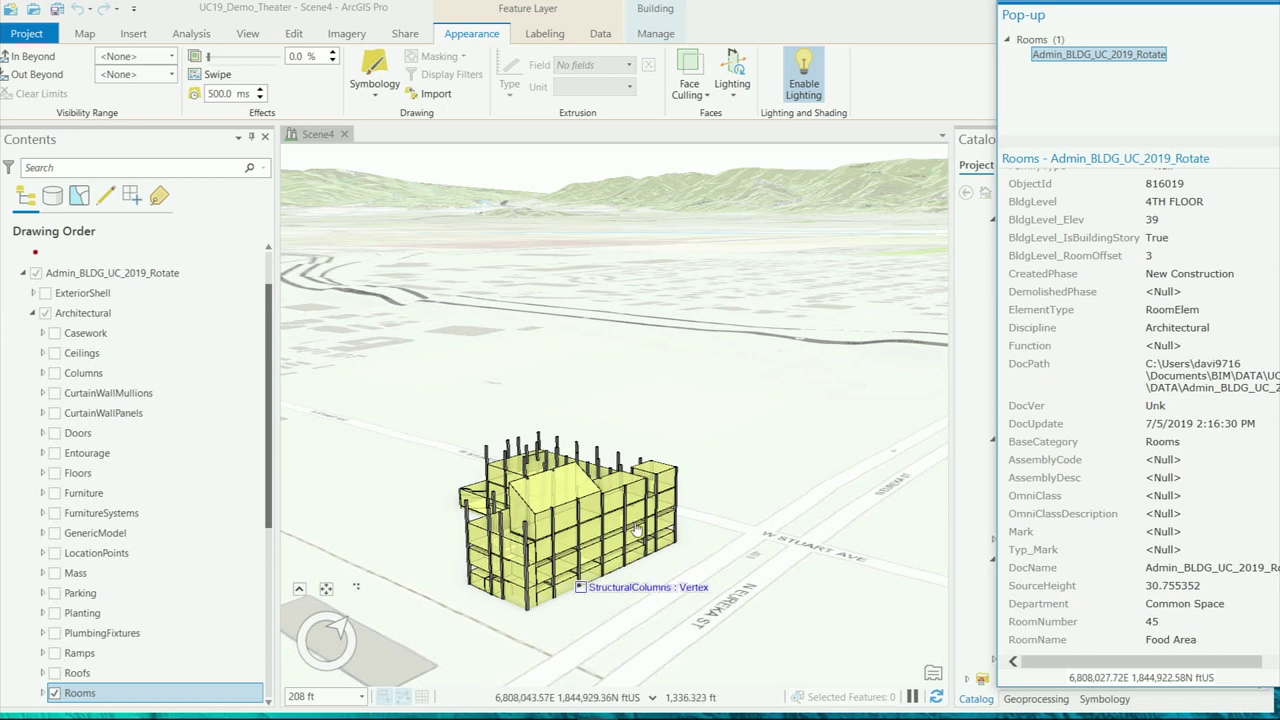
click(631, 490)
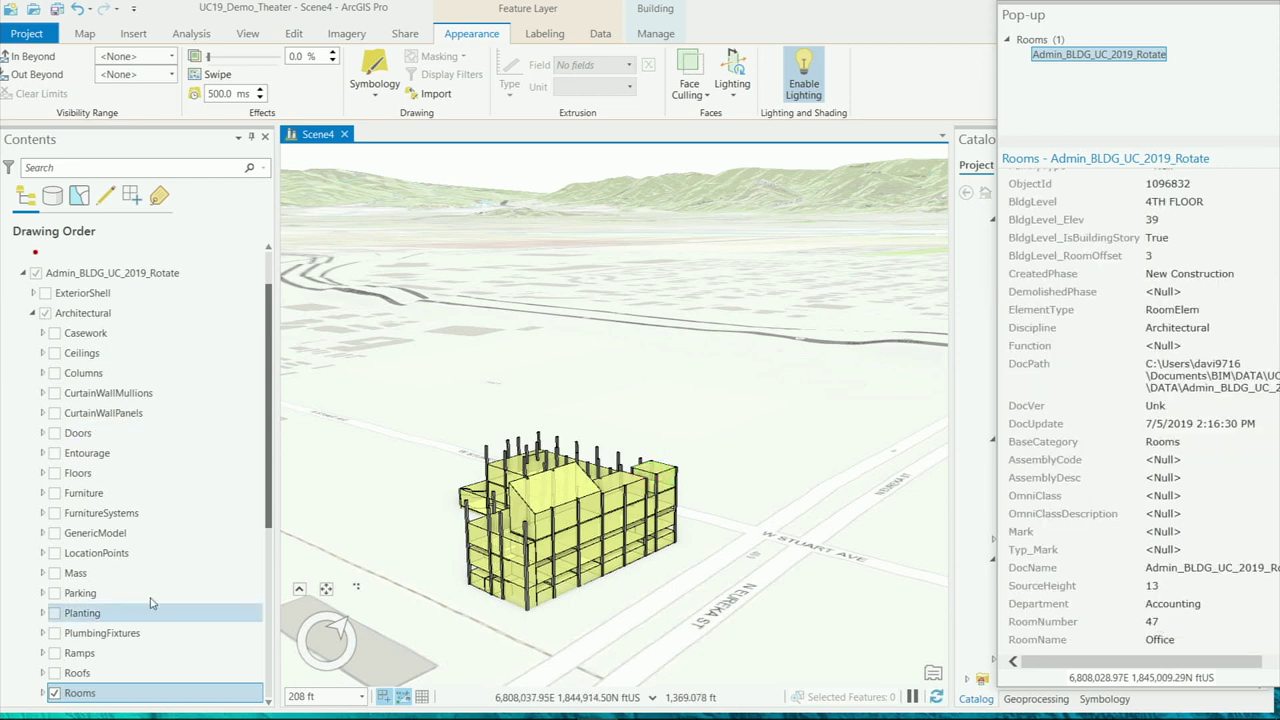
- Expand the Rooms layer's legend, dismiss the room pop-up and apply Unique Values symbology to Rooms
scroll(150, 613, down, 3)
click(42, 493)
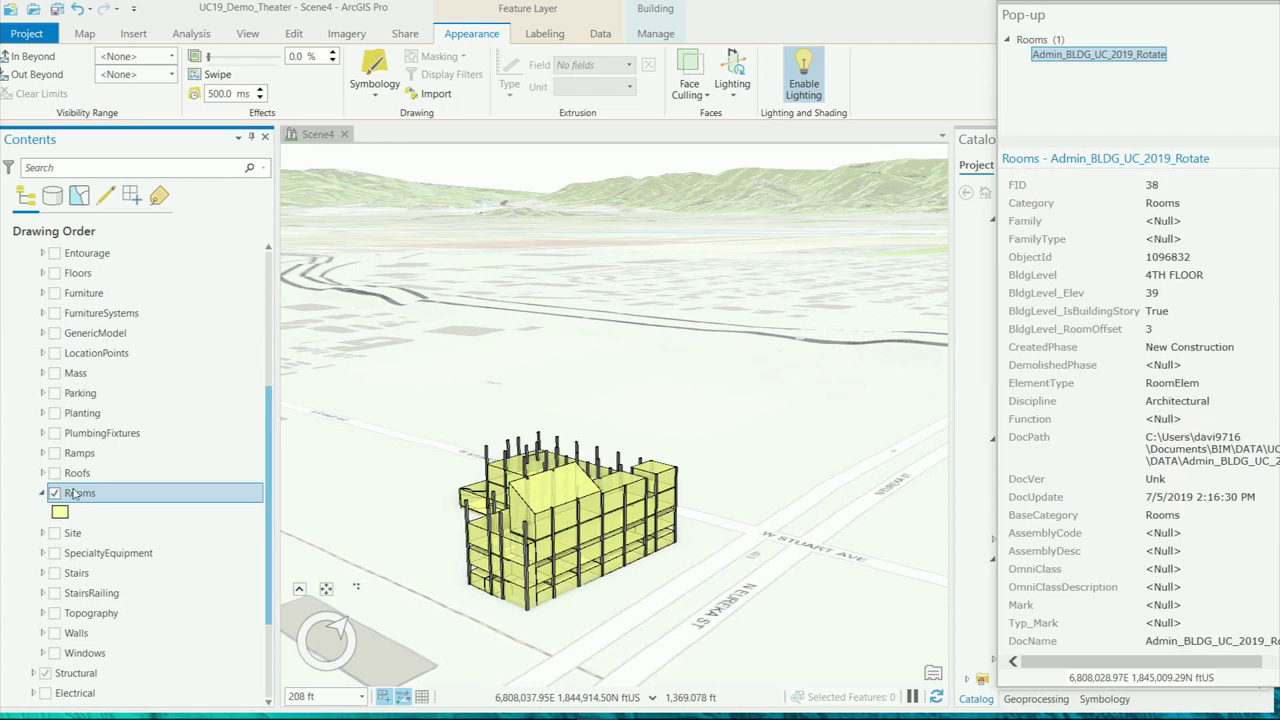
drag(1190, 25, 816, 120)
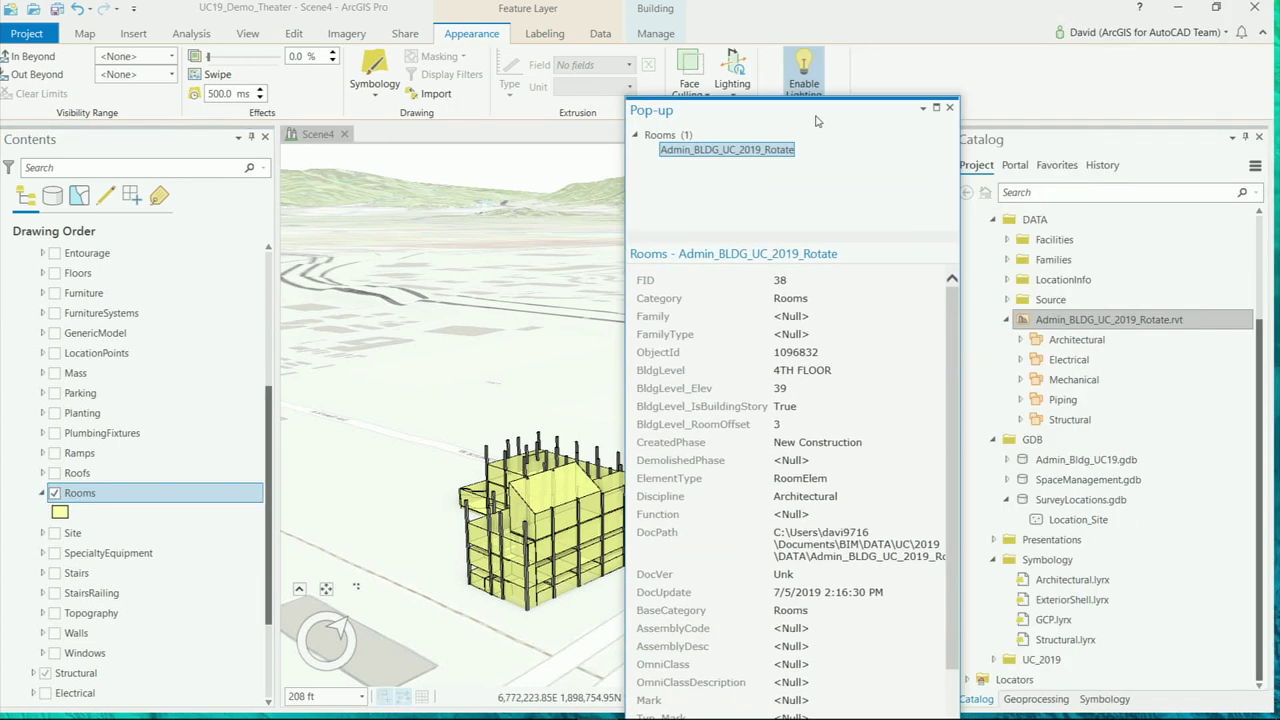
click(949, 107)
click(374, 70)
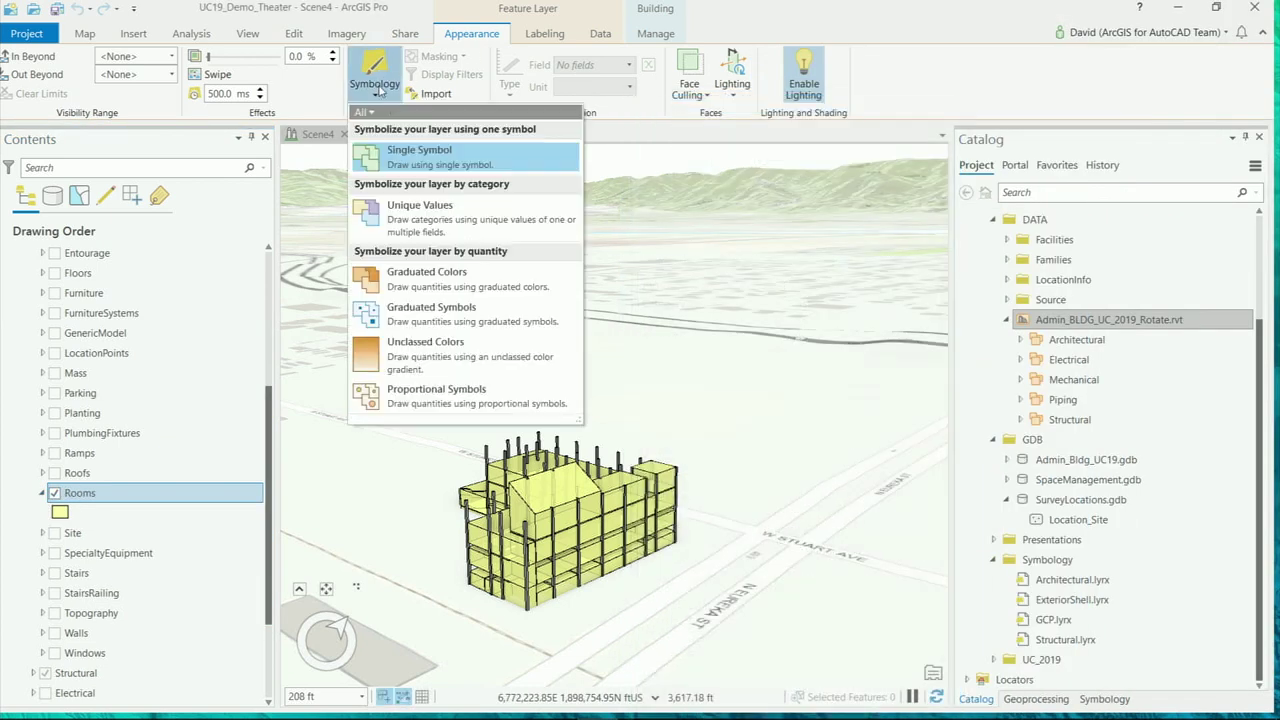
click(397, 228)
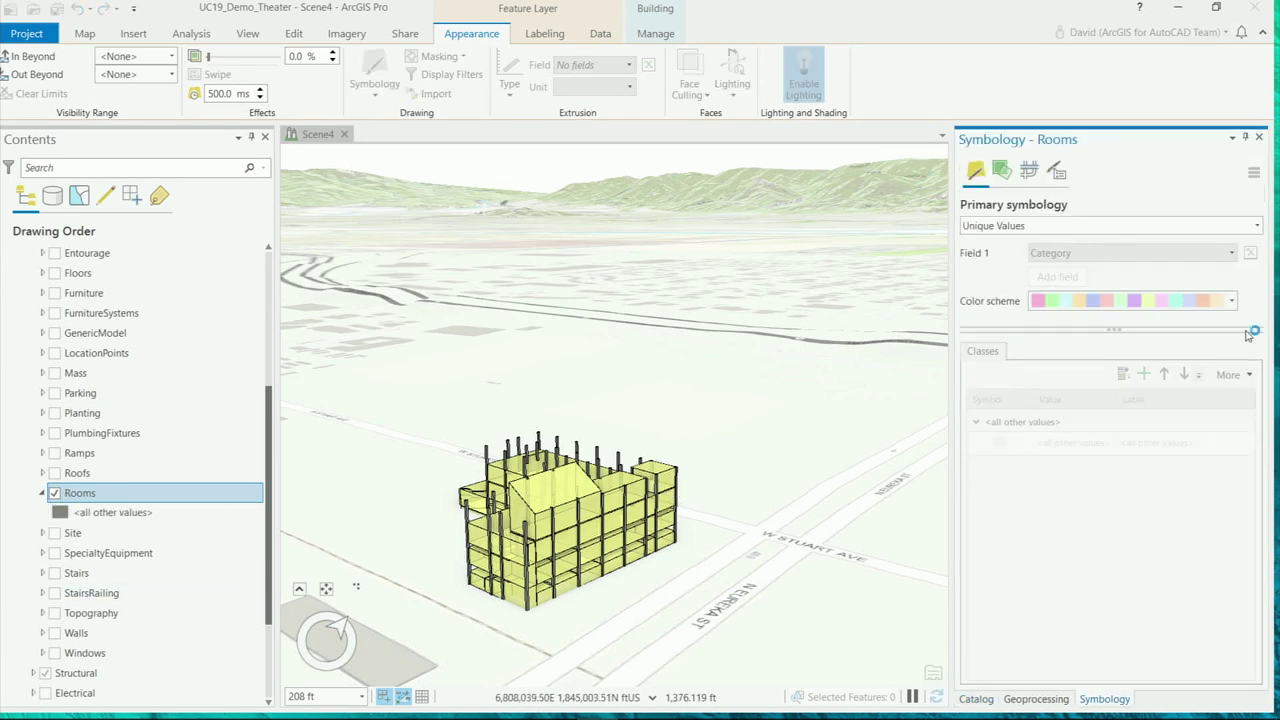
- Symbolize the Rooms layer's unique values by the Department field
click(1231, 300)
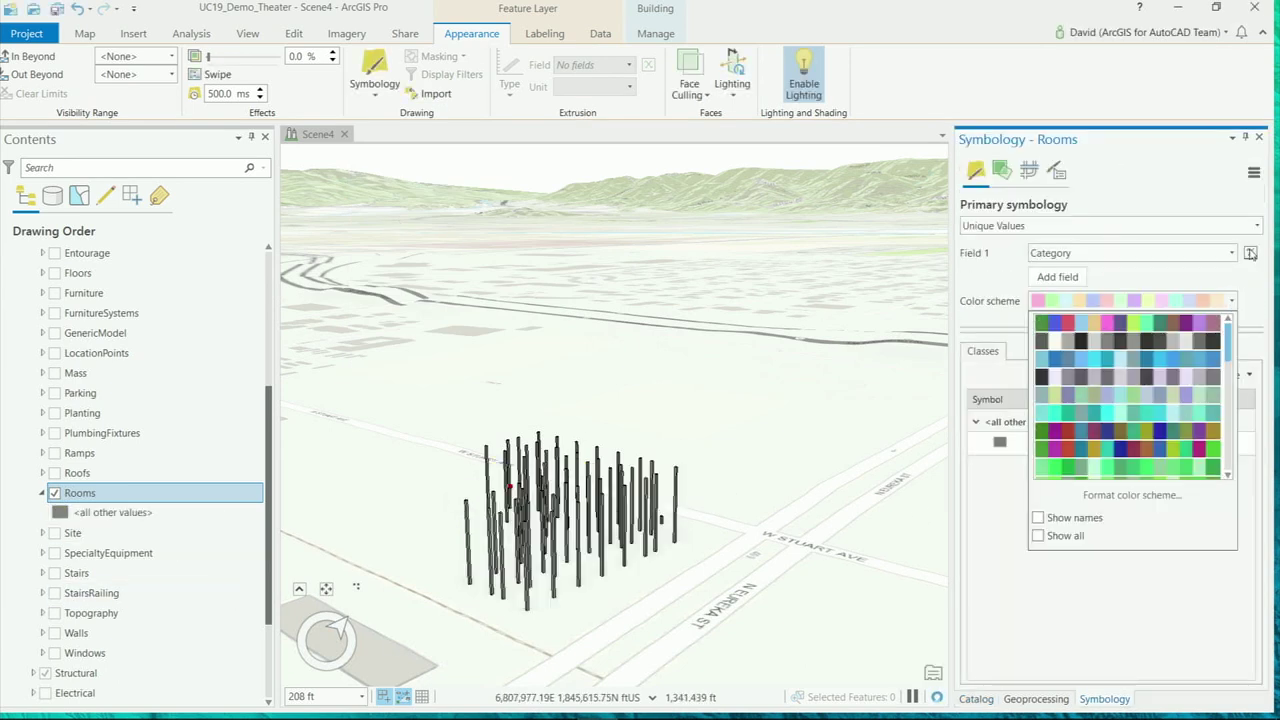
click(1236, 256)
click(1234, 256)
scroll(1128, 440, down, 10)
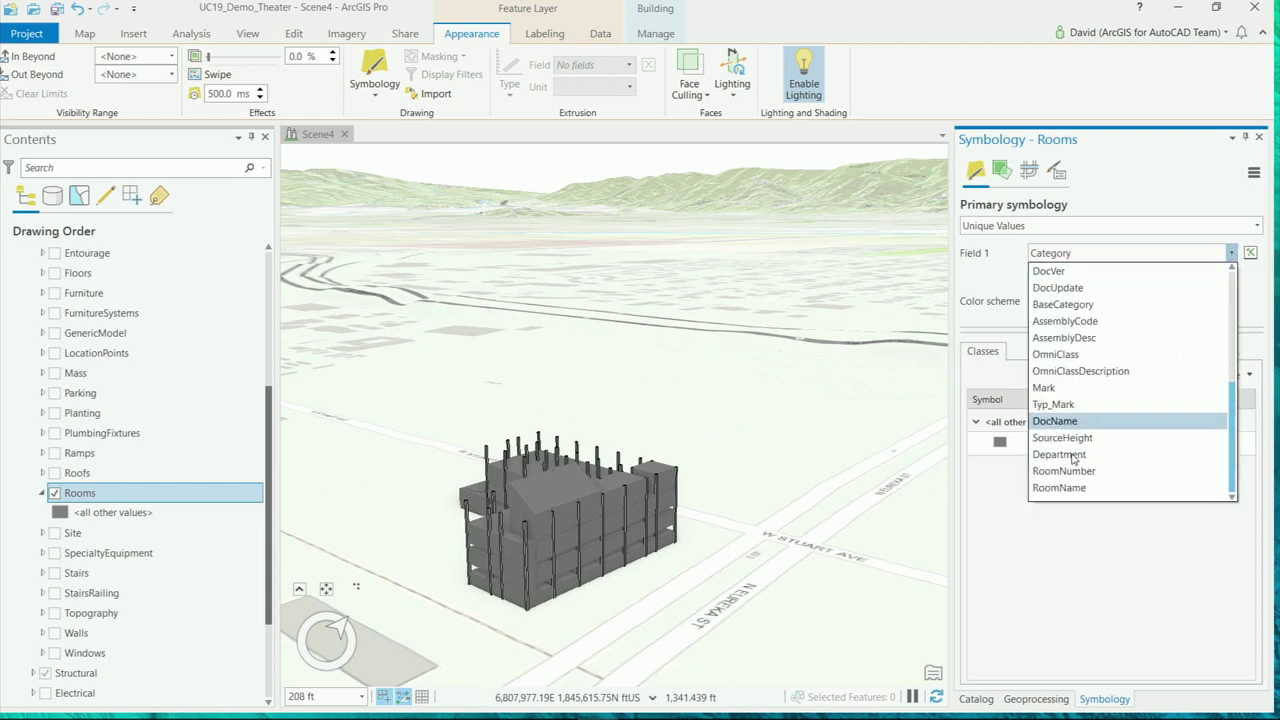
click(1060, 454)
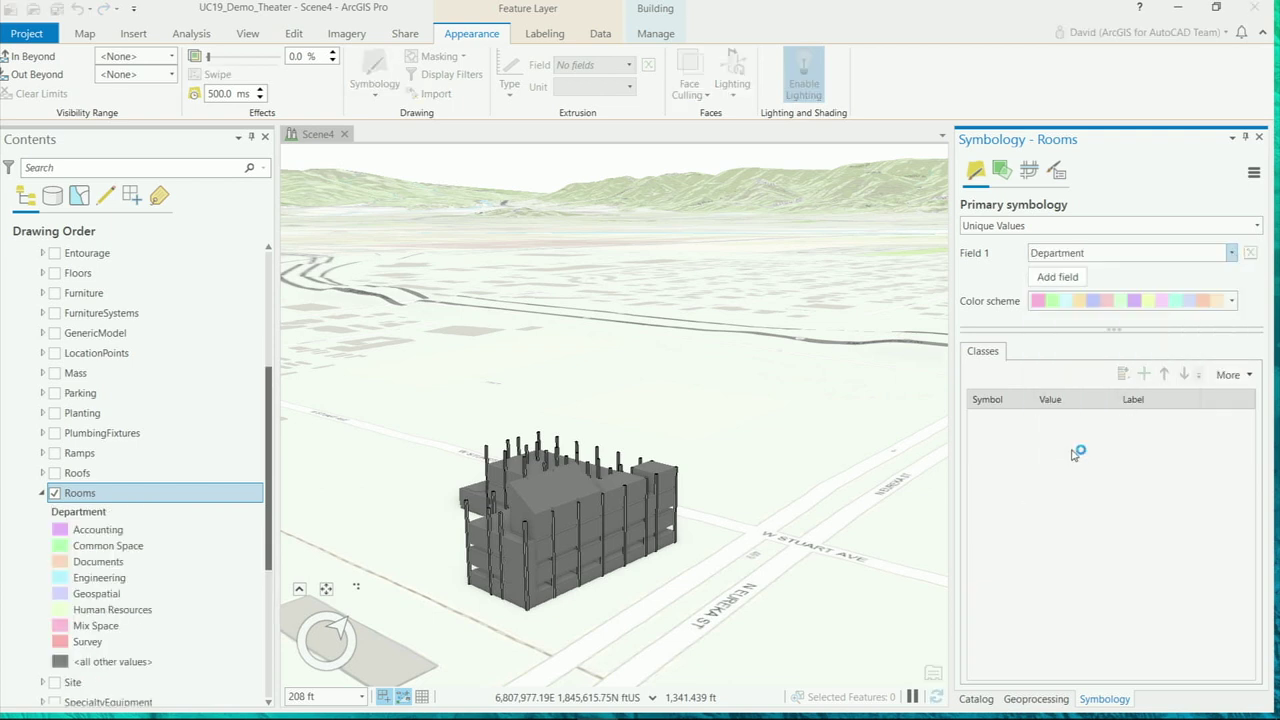
click(1233, 303)
scroll(1170, 395, down, 5)
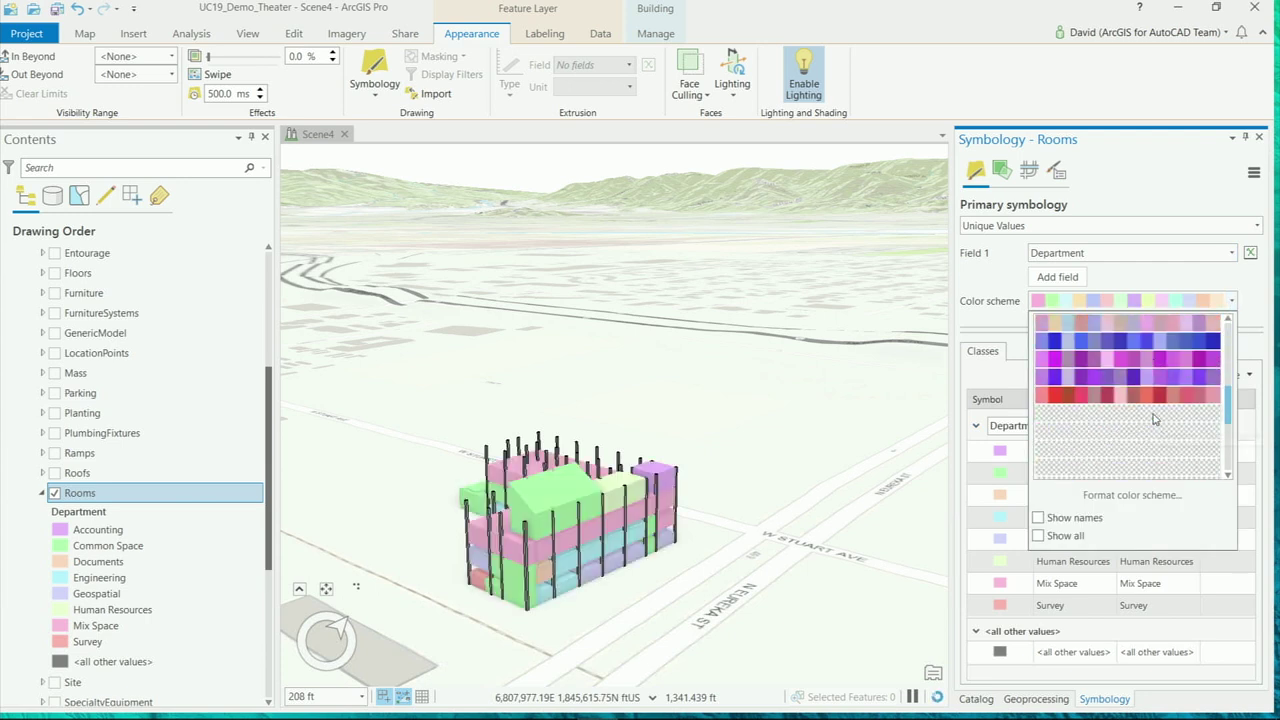
scroll(1155, 420, down, 2)
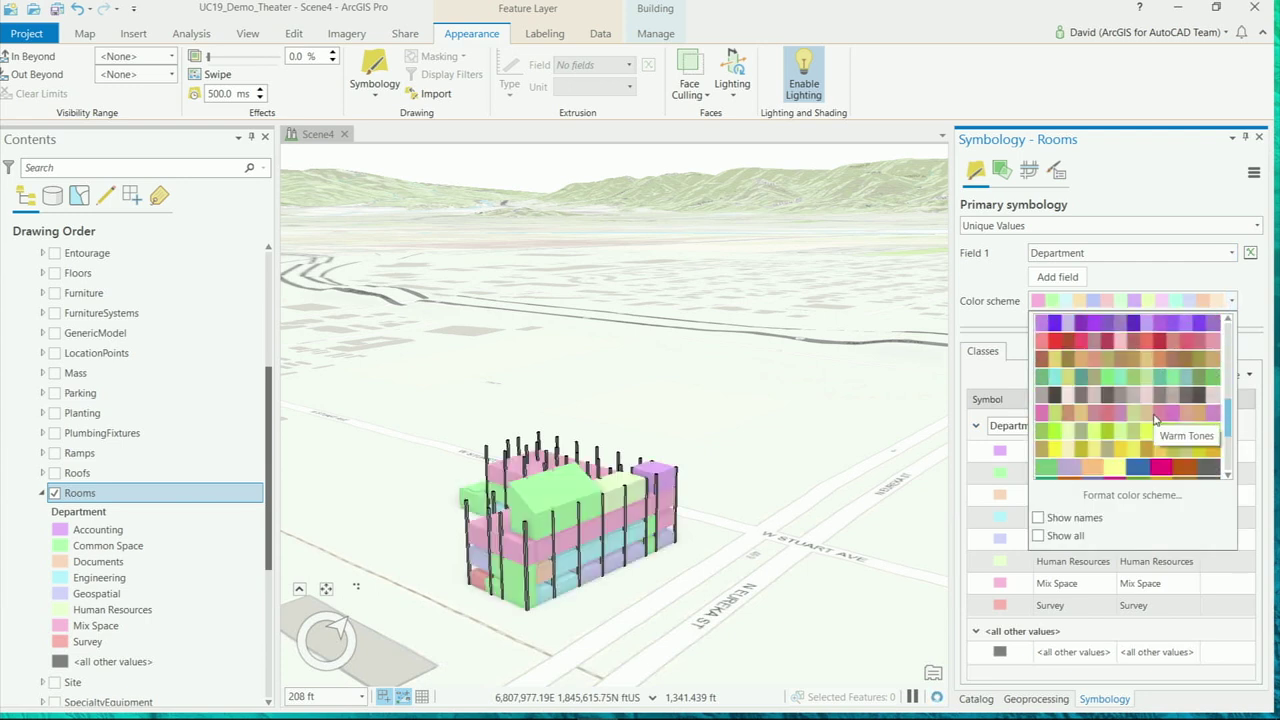
click(1157, 191)
- Turn on the Ceilings sublayer within Architectural and examine the ceilings above the department-colored rooms
middle_drag(704, 551, 870, 518)
middle_drag(548, 610, 715, 477)
scroll(647, 551, up, 3)
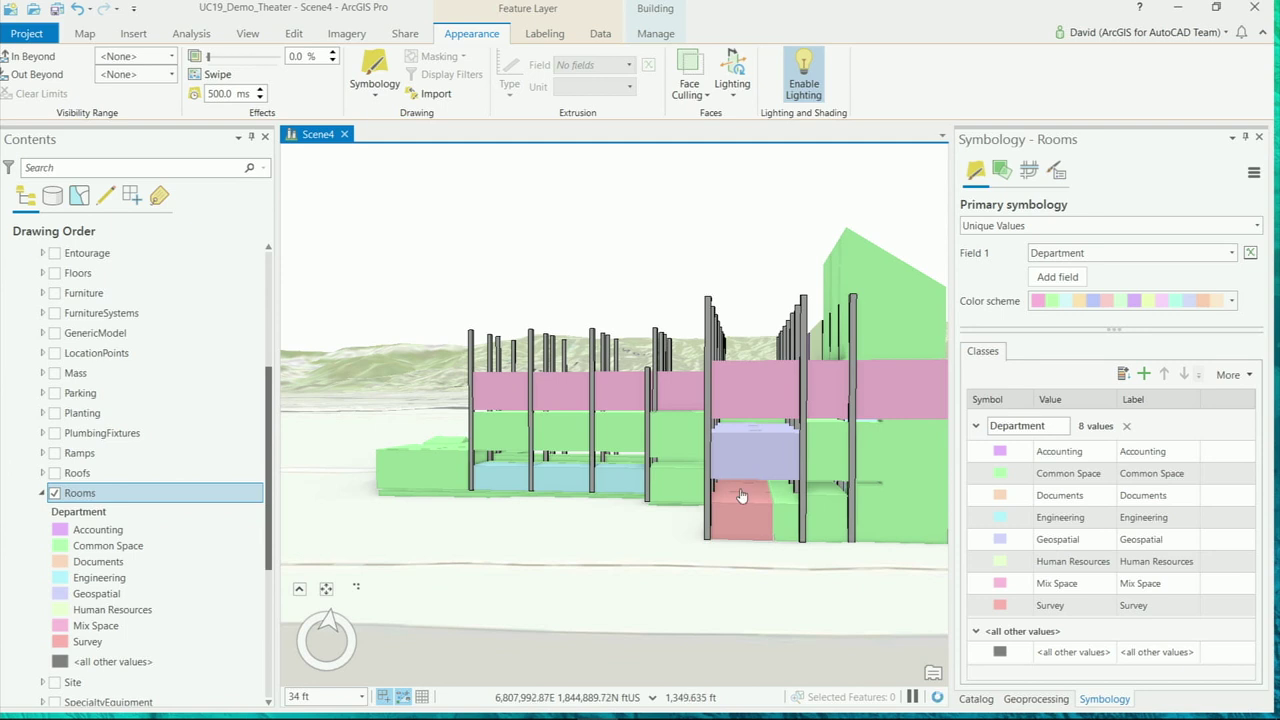
scroll(150, 395, up, 5)
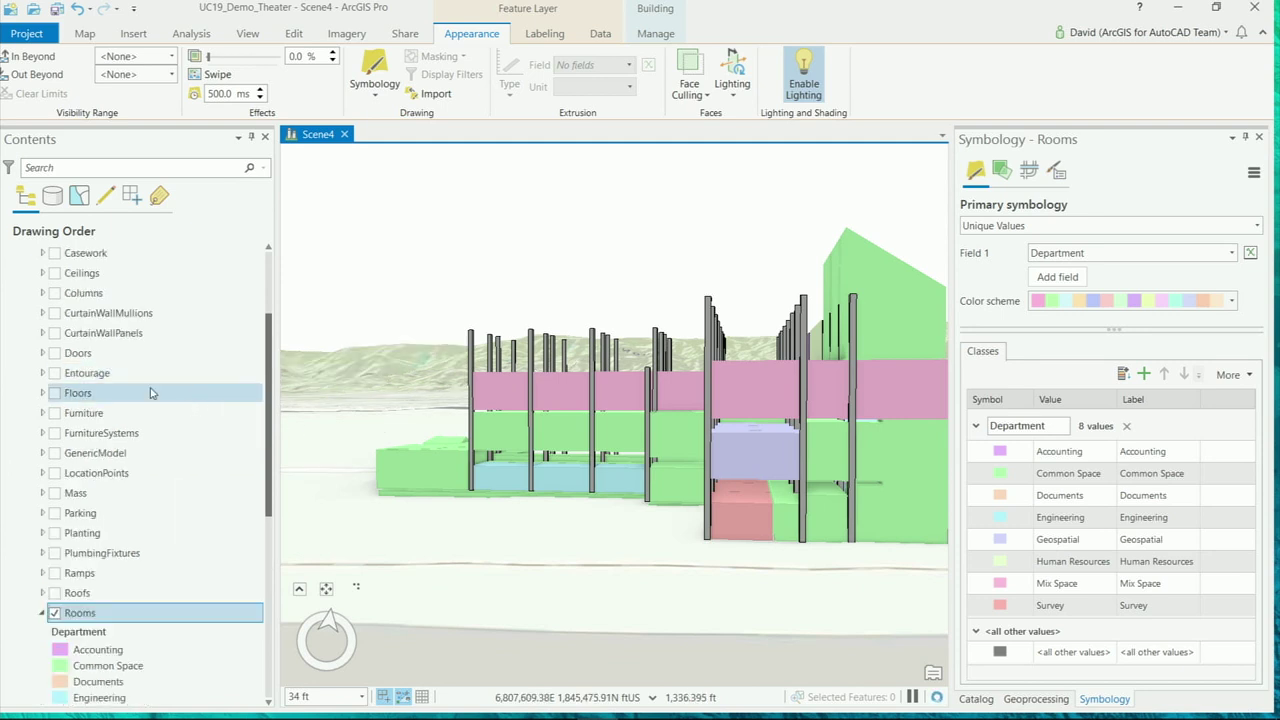
scroll(95, 500, down, 2)
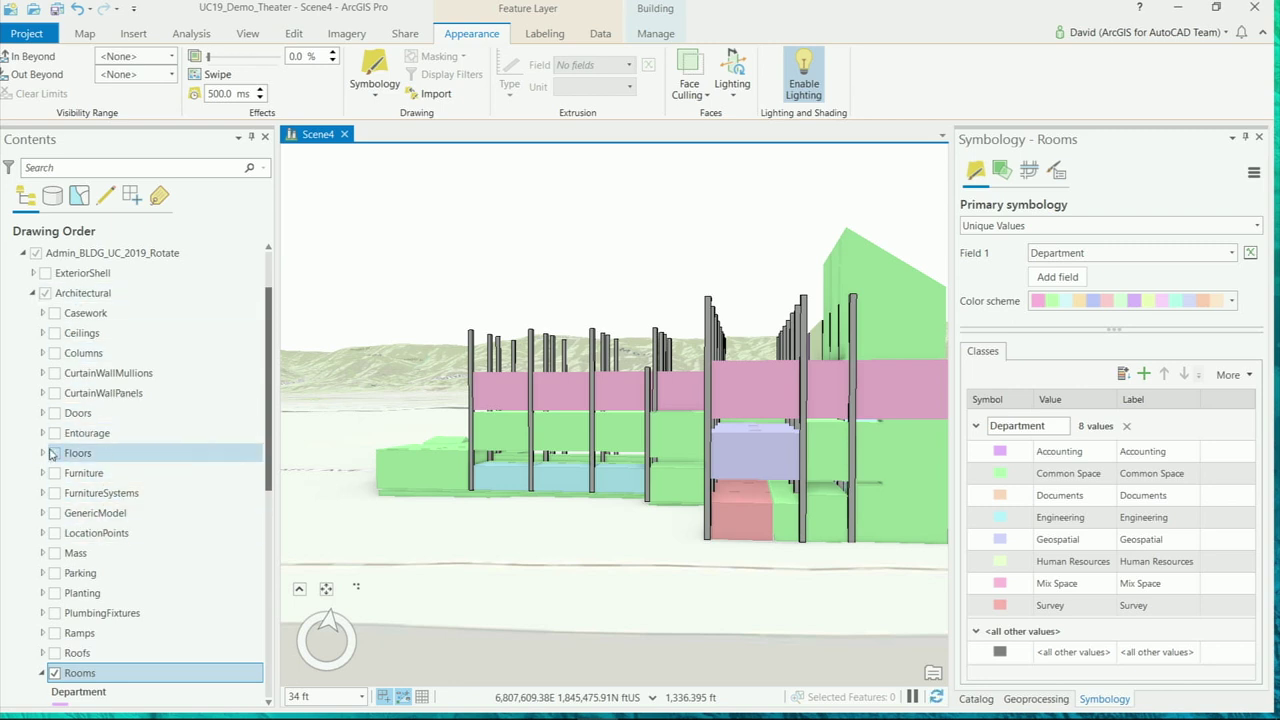
click(55, 334)
scroll(749, 509, up, 3)
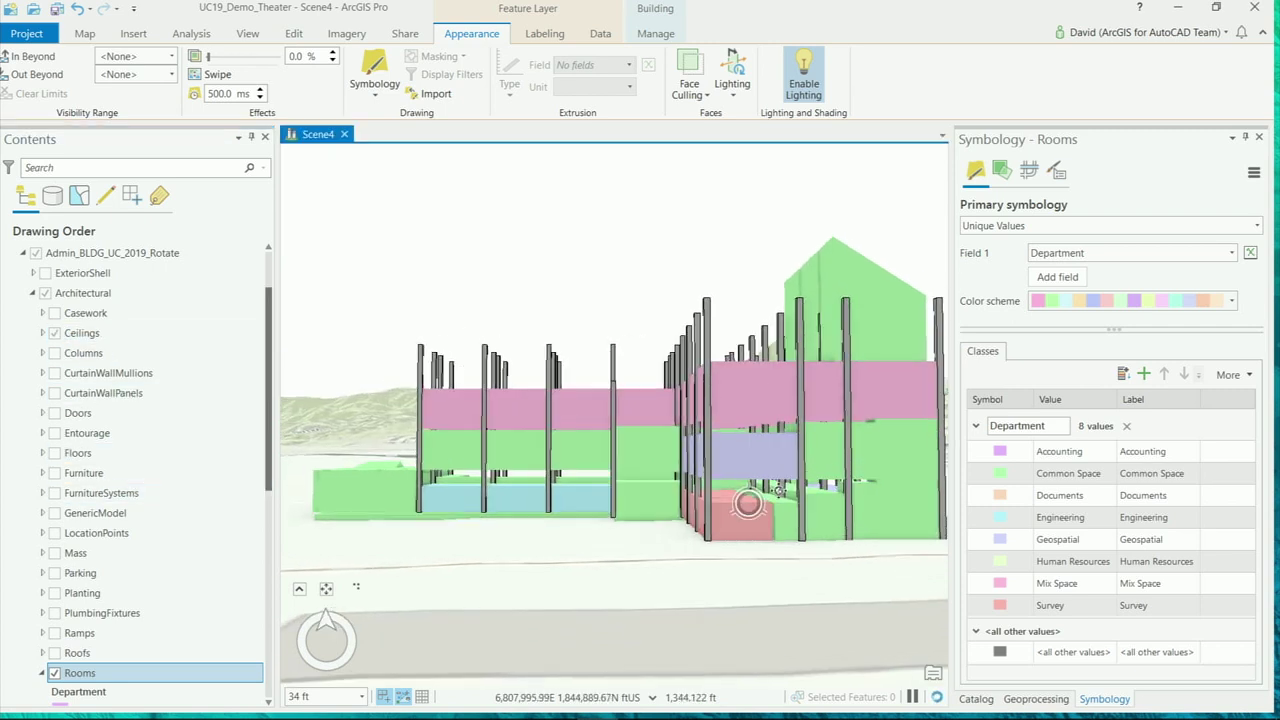
scroll(755, 512, up, 3)
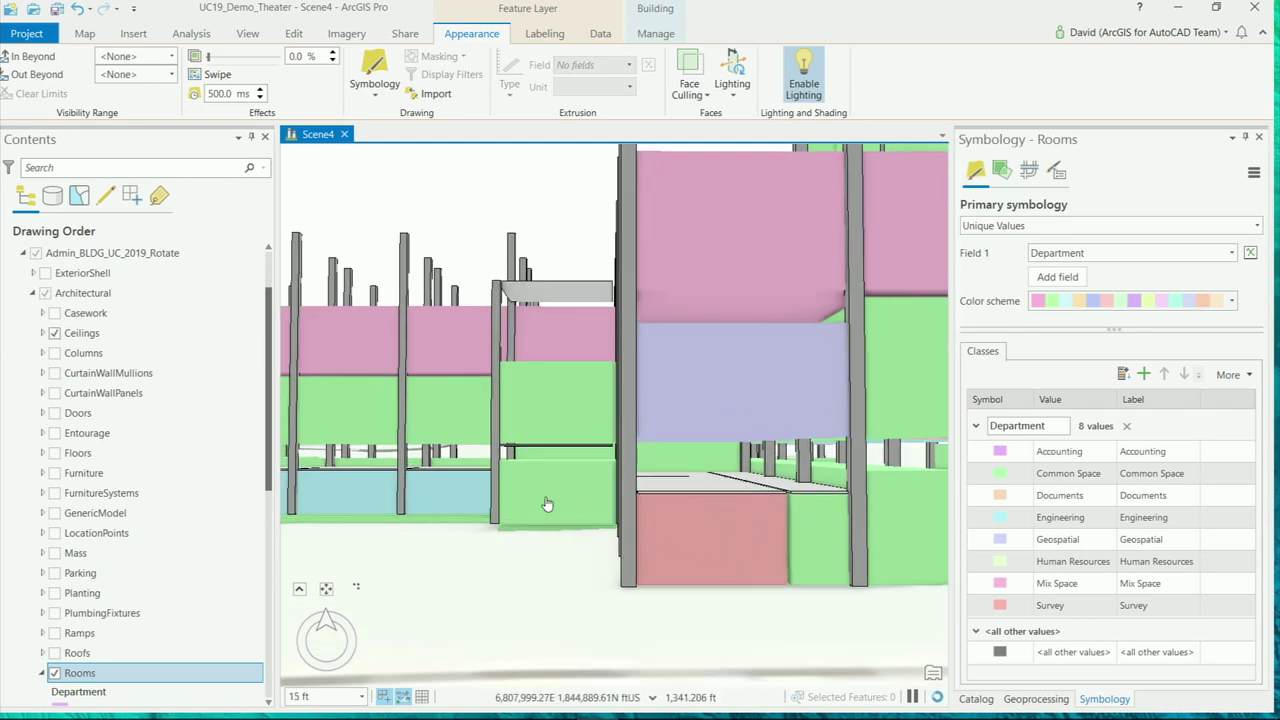
middle_drag(676, 549, 648, 571)
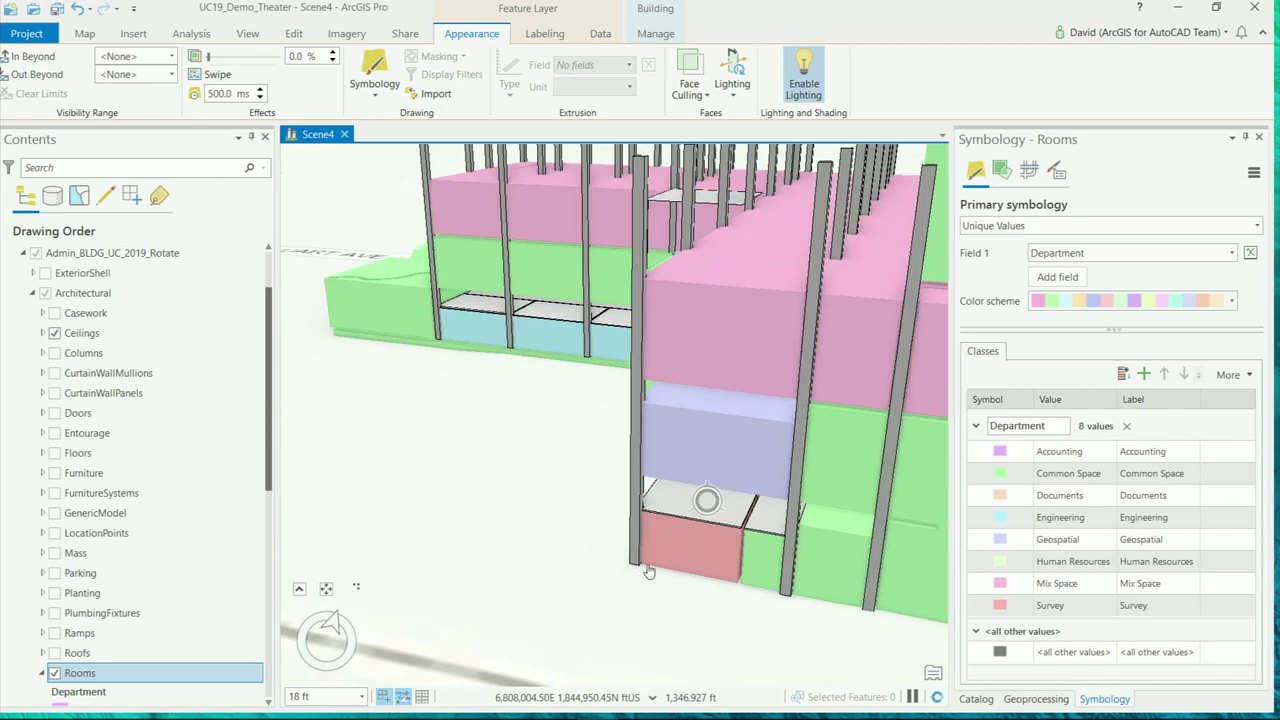
middle_drag(491, 484, 660, 264)
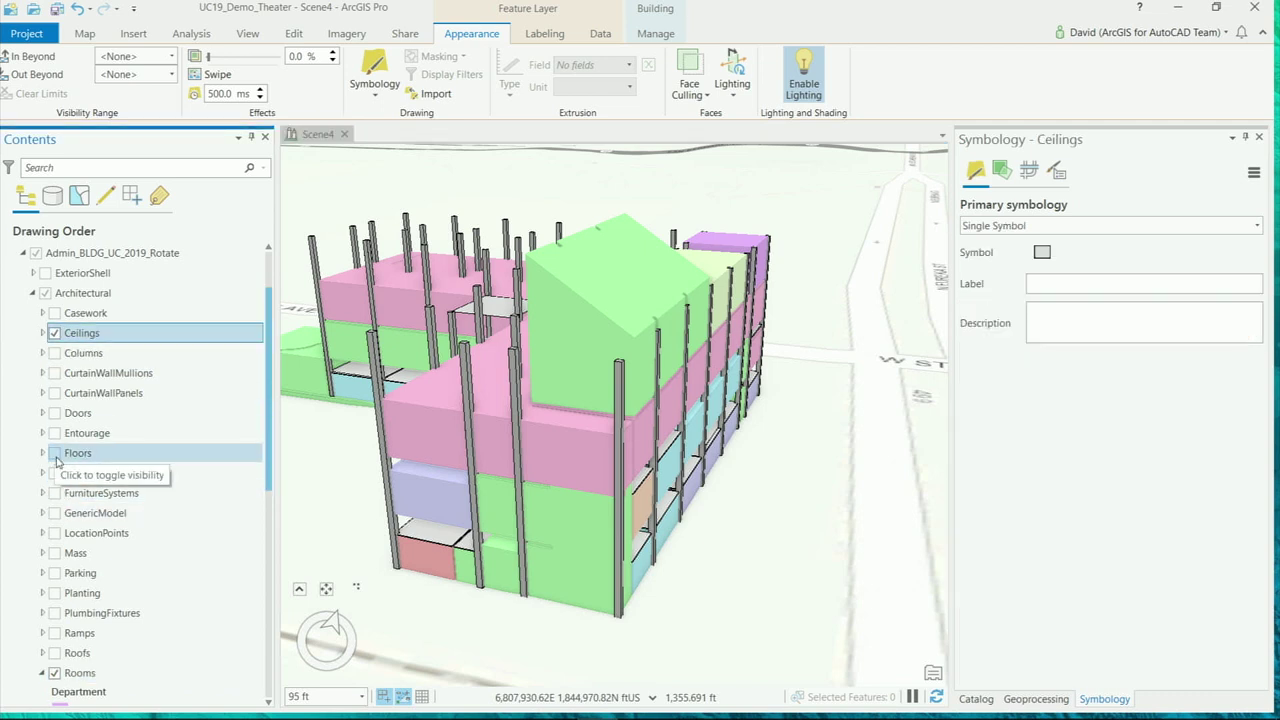
- Turn on the Roofs sublayer within Architectural and view the roofs over the room volumes from the building's gable end
click(55, 653)
middle_drag(516, 473, 530, 312)
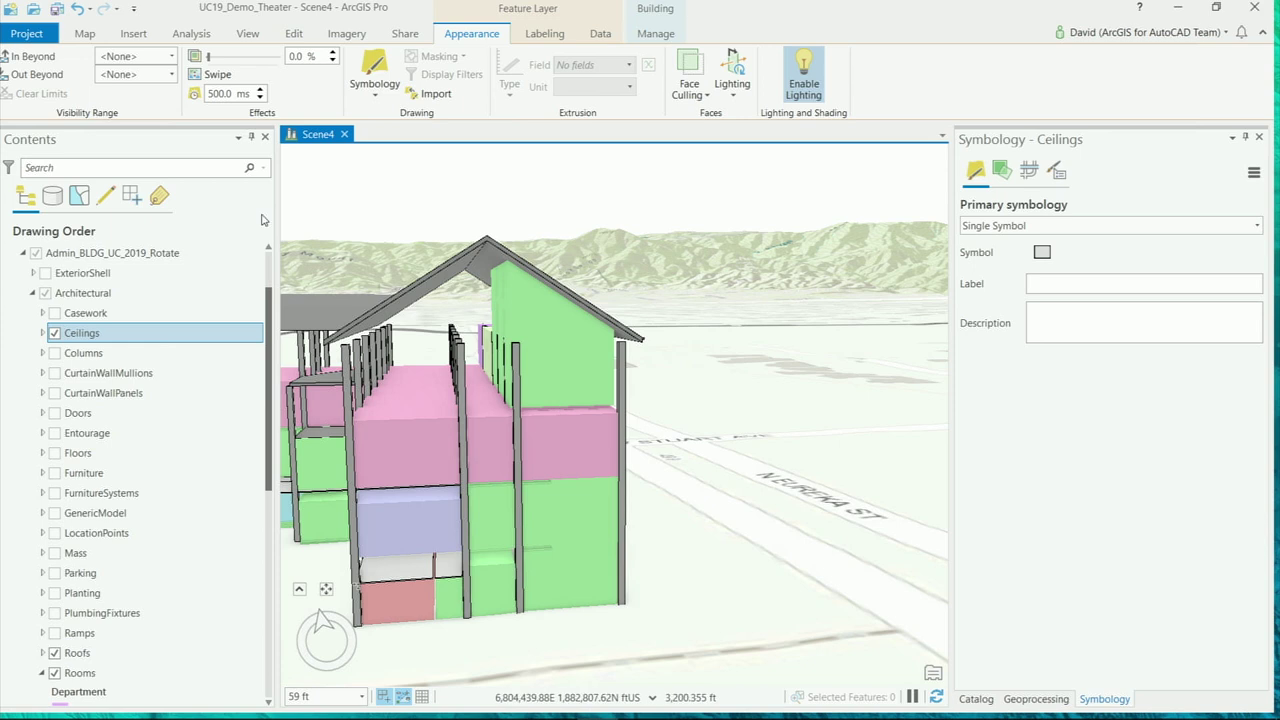
middle_drag(489, 394, 517, 389)
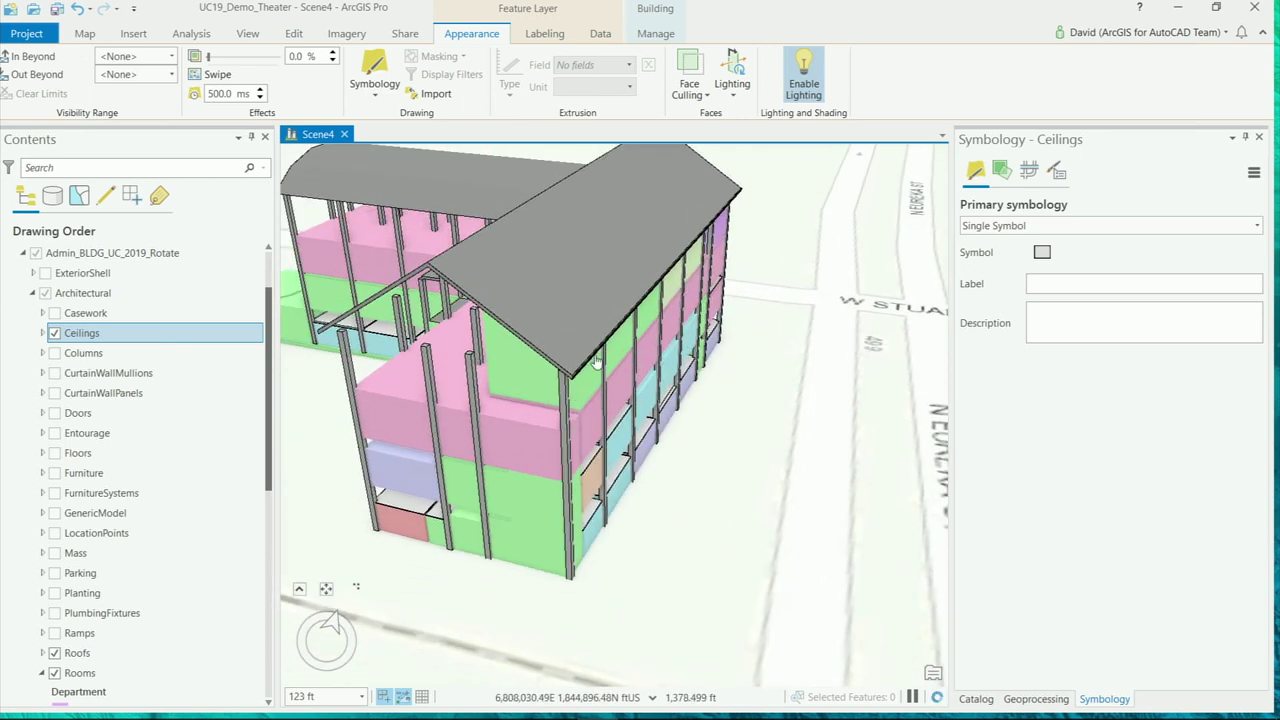
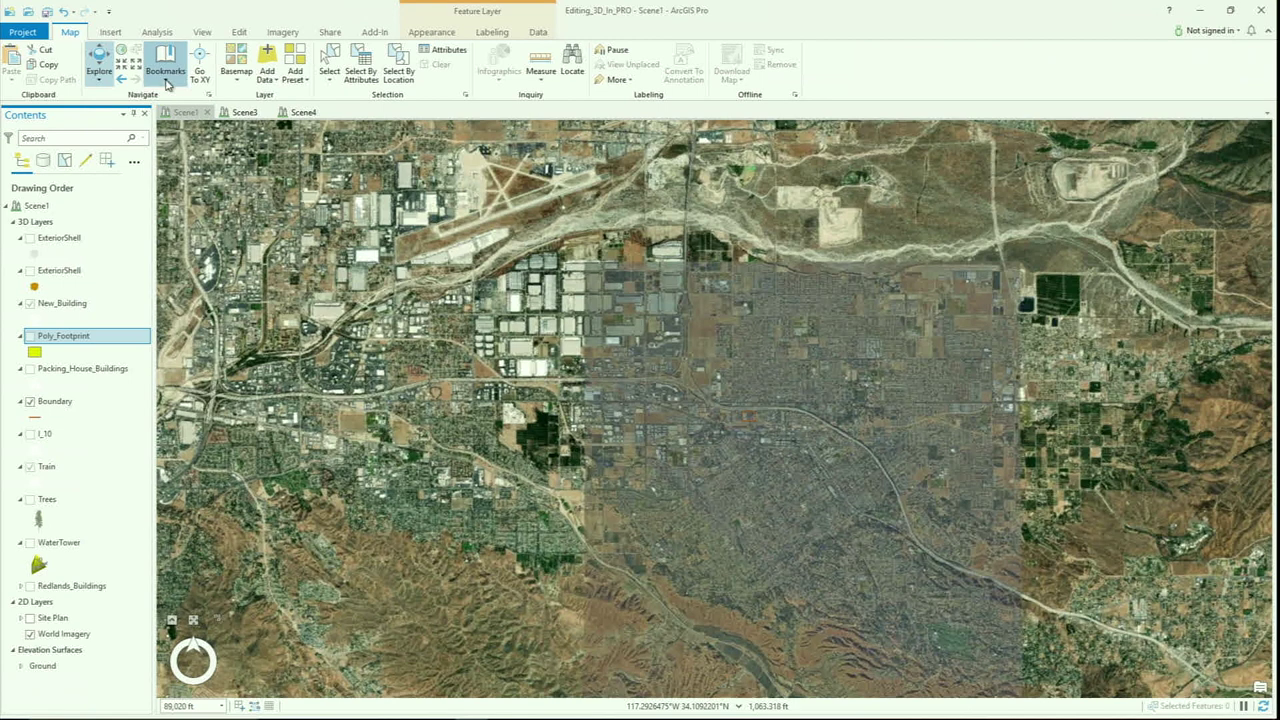
- Go to bookmark 2 of Scene1 and turn on the first ExteriorShell layer
click(167, 83)
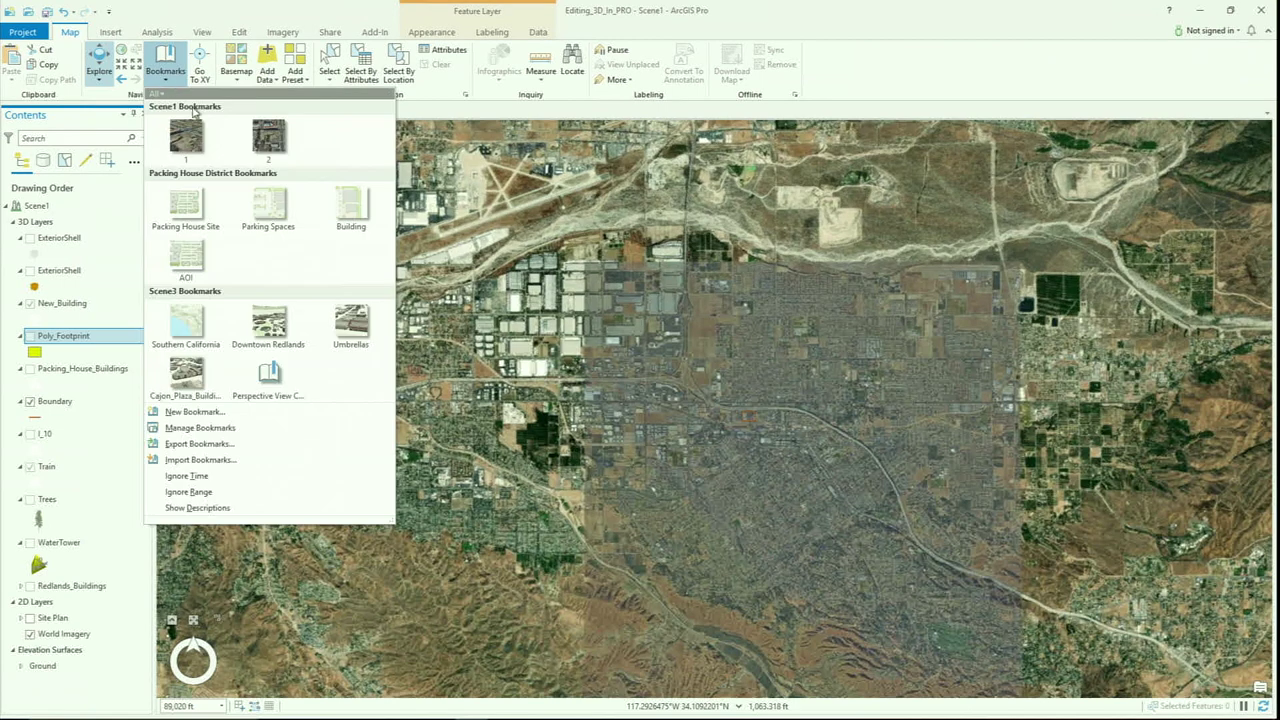
click(266, 140)
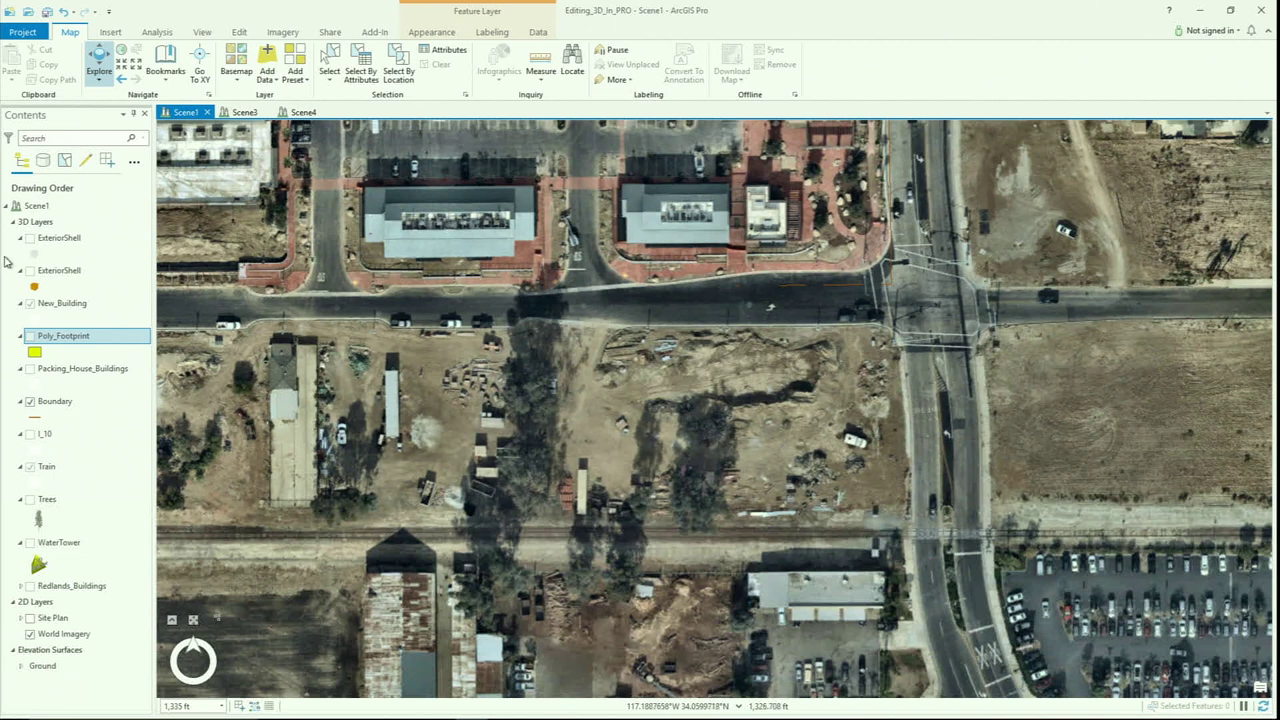
click(31, 244)
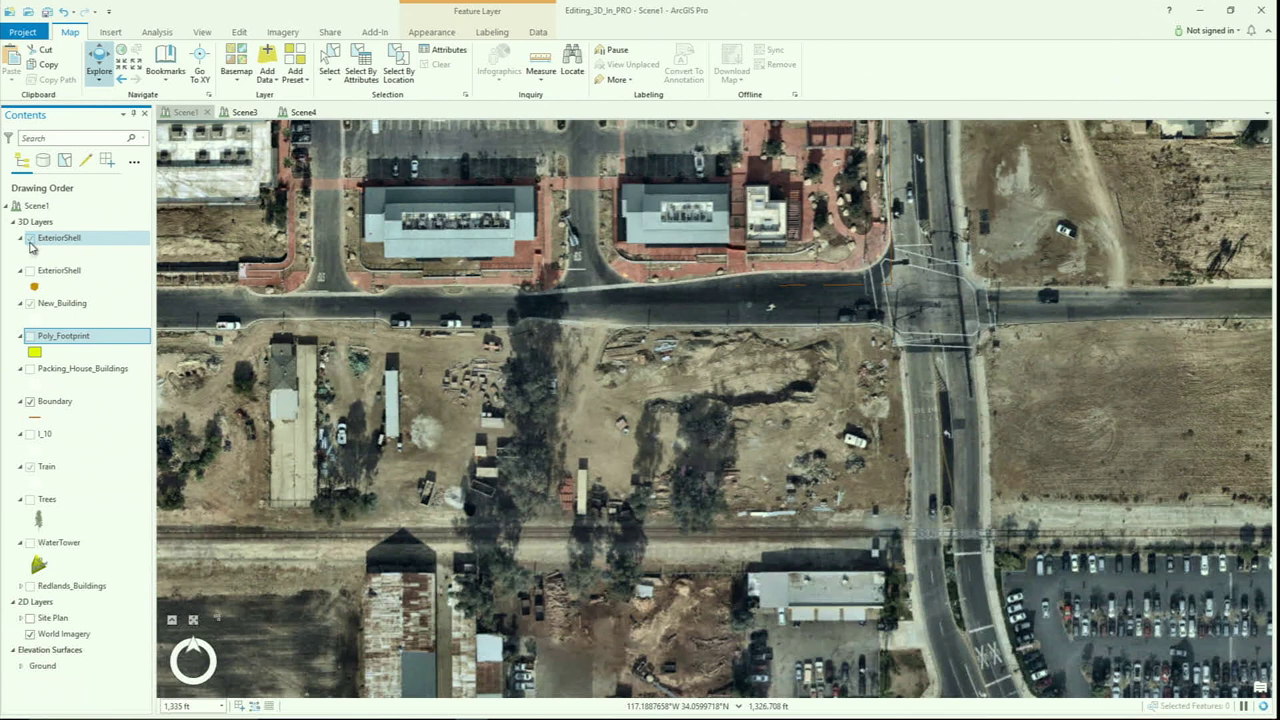
click(30, 238)
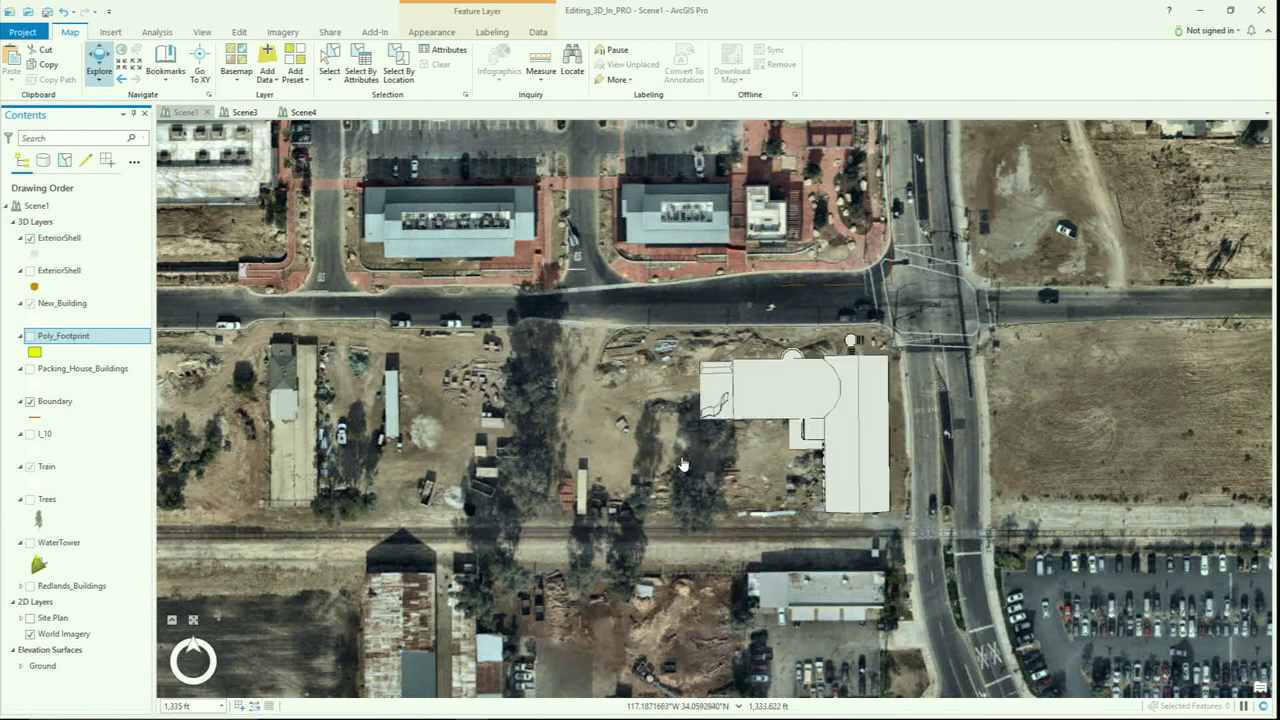
- Select the patio feature at the end of the building and examine its narrow strip along the front wall
middle_drag(770, 307, 820, 436)
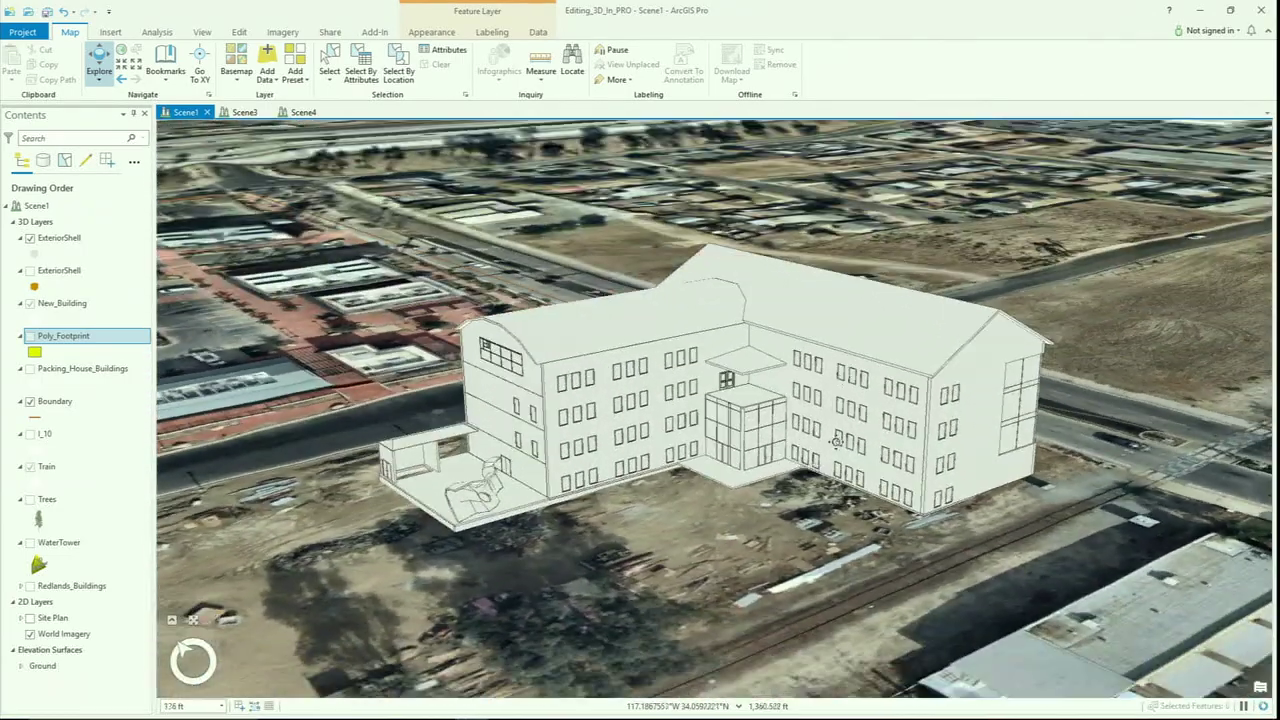
scroll(839, 441, up, 3)
middle_drag(839, 441, 780, 460)
scroll(779, 448, up, 3)
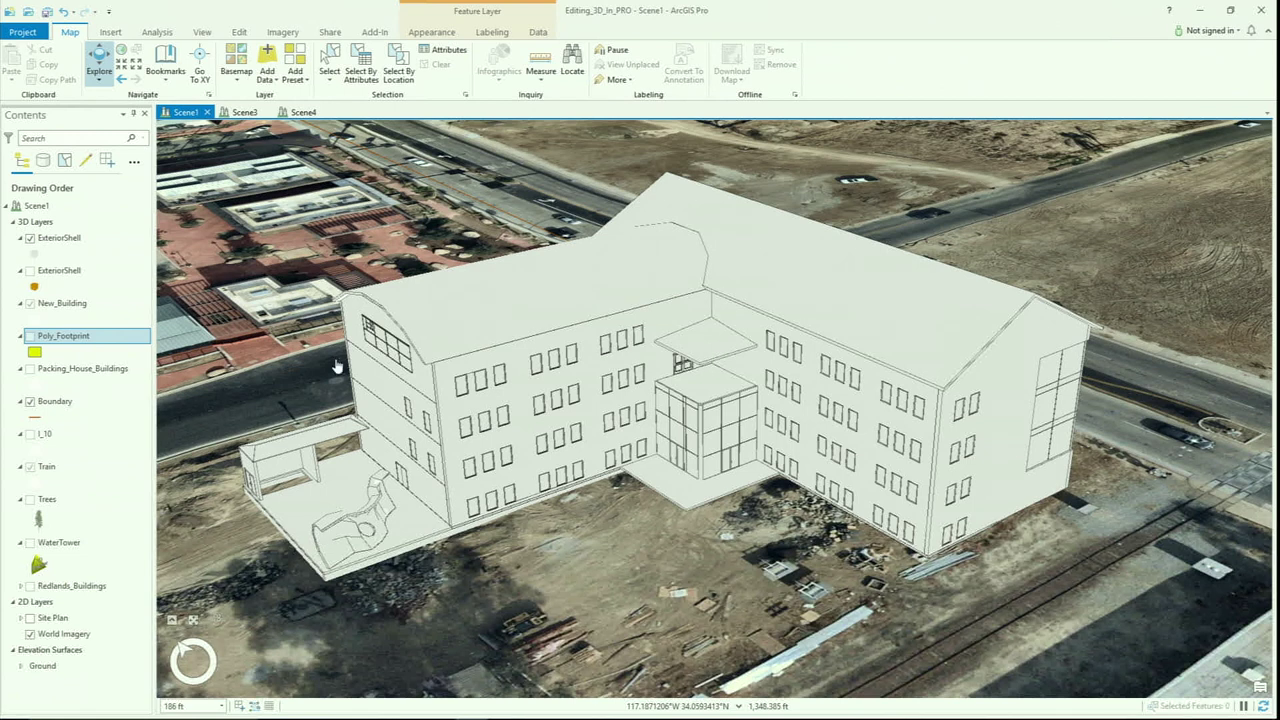
click(331, 60)
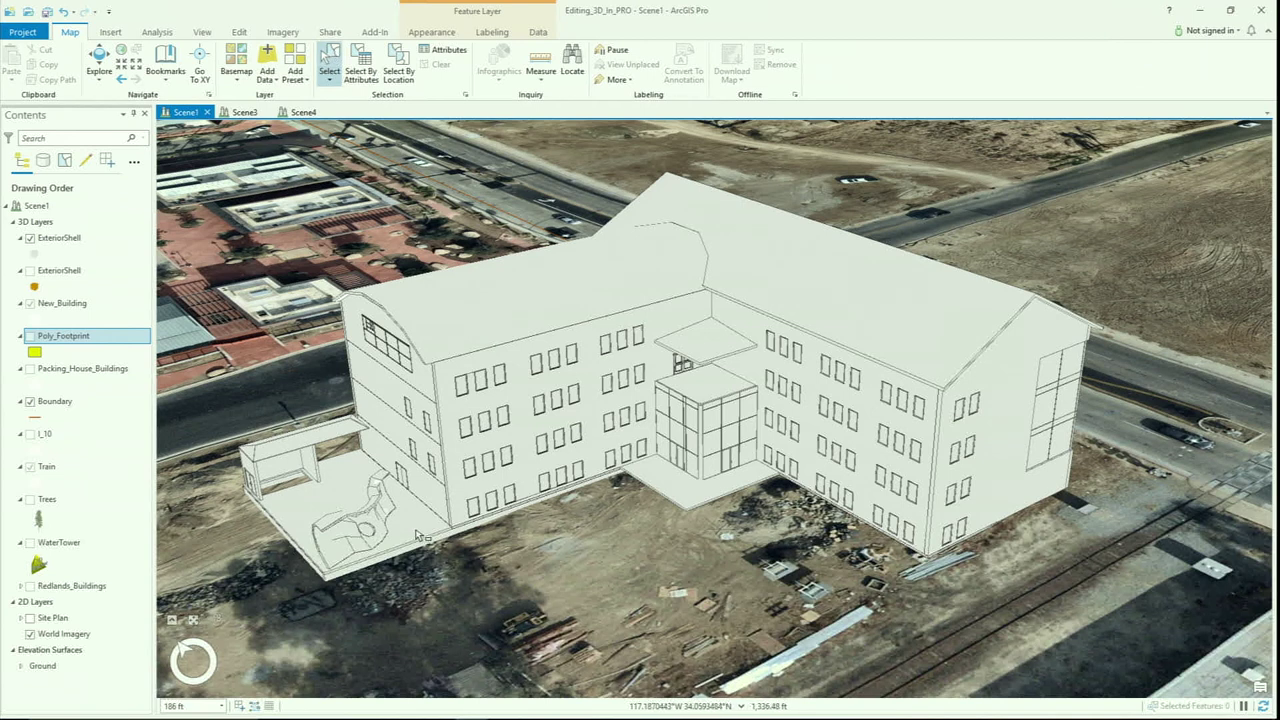
click(558, 313)
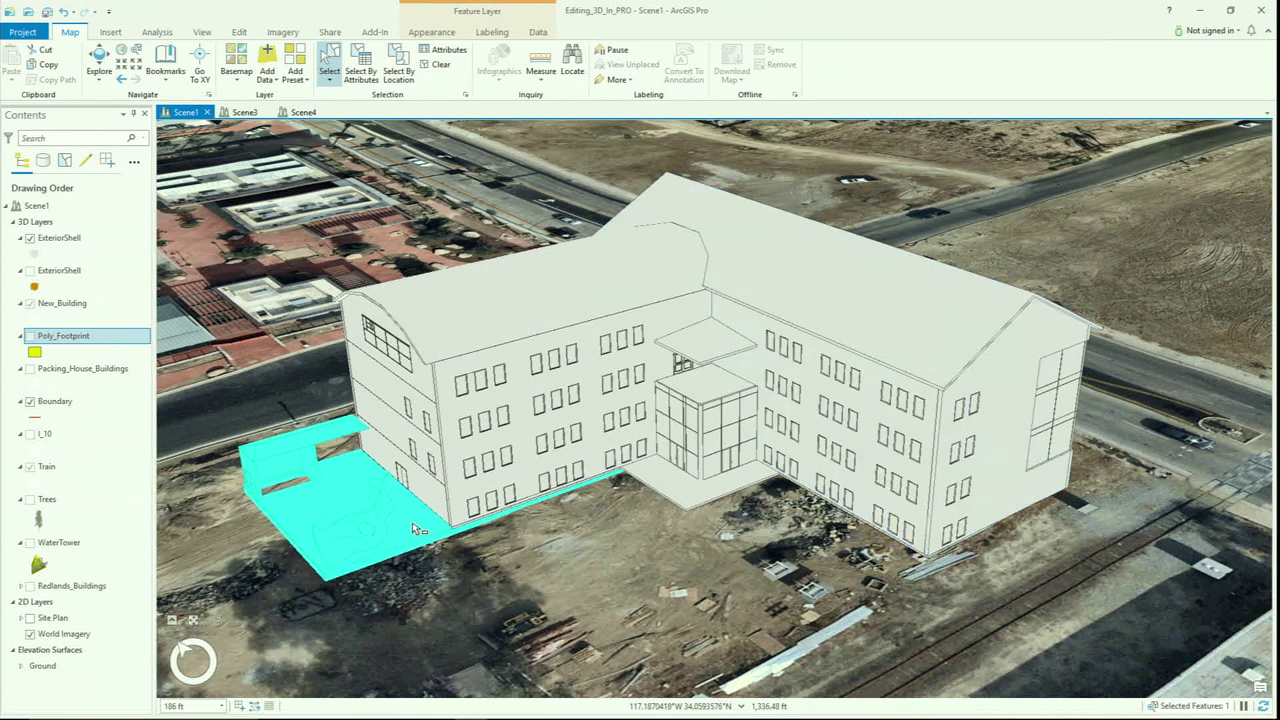
scroll(460, 525, up, 5)
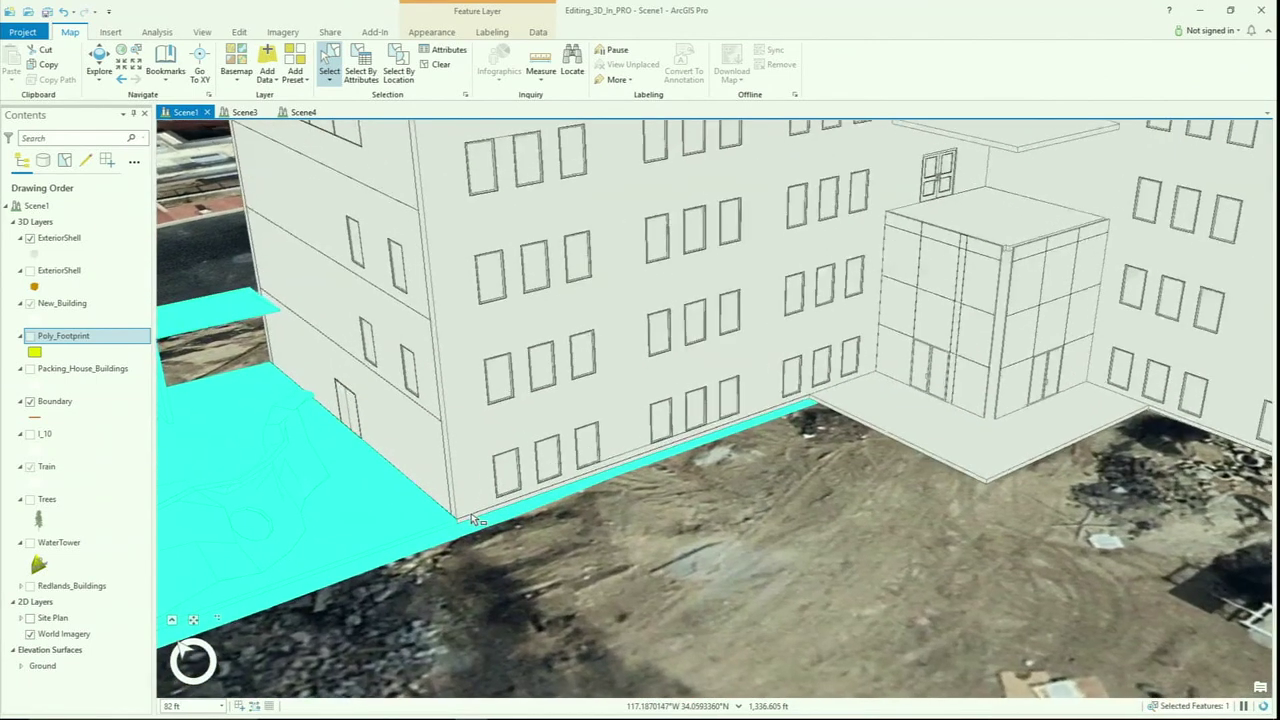
scroll(474, 518, up, 4)
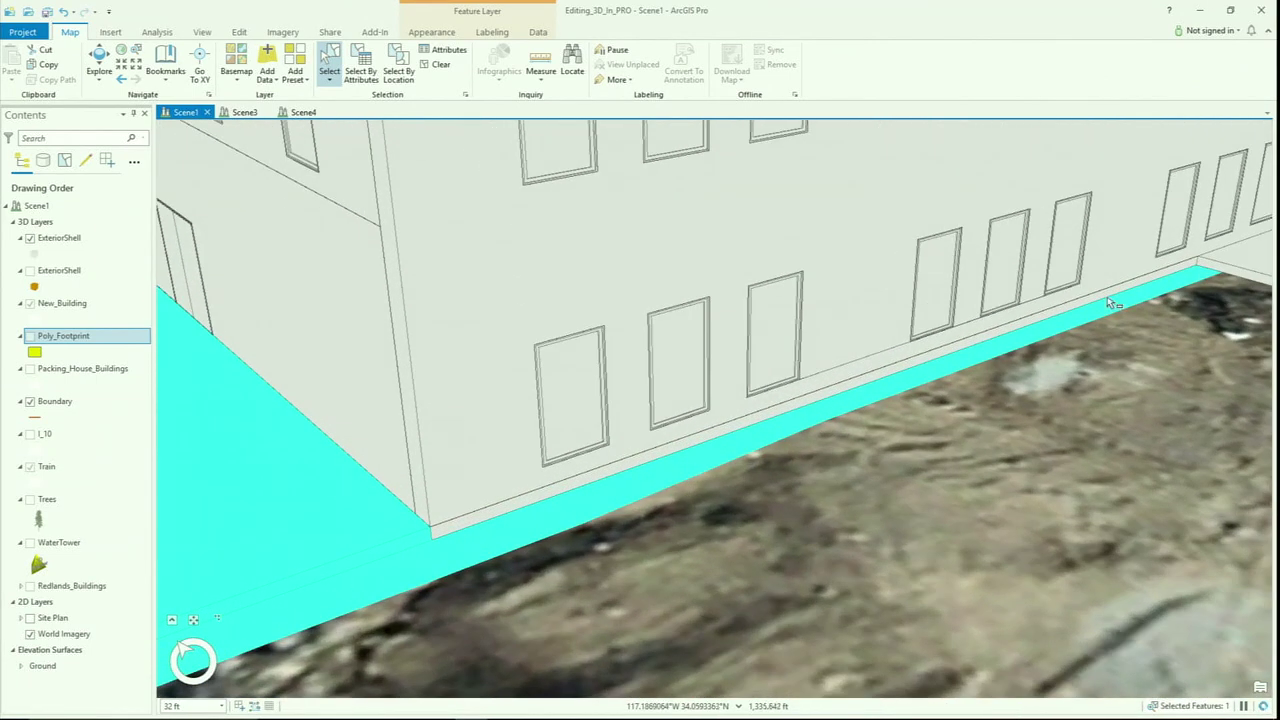
middle_drag(590, 562, 372, 563)
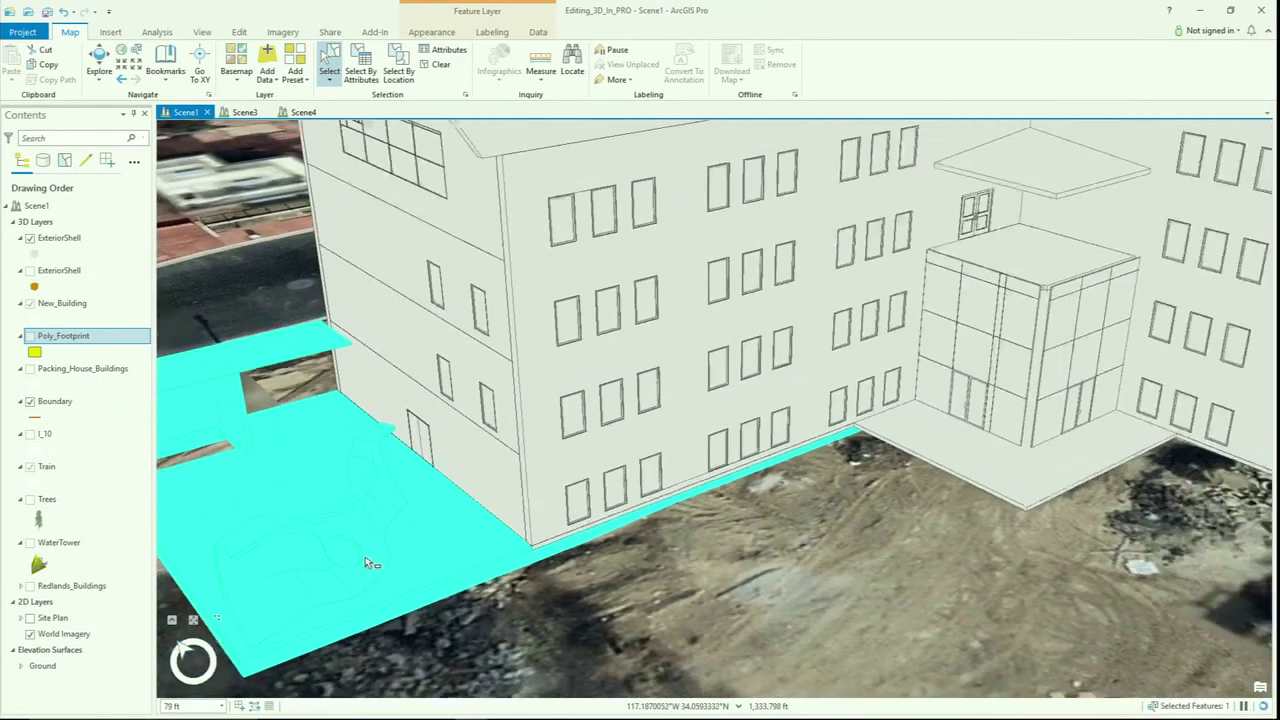
scroll(400, 550, up, 2)
middle_drag(453, 491, 503, 482)
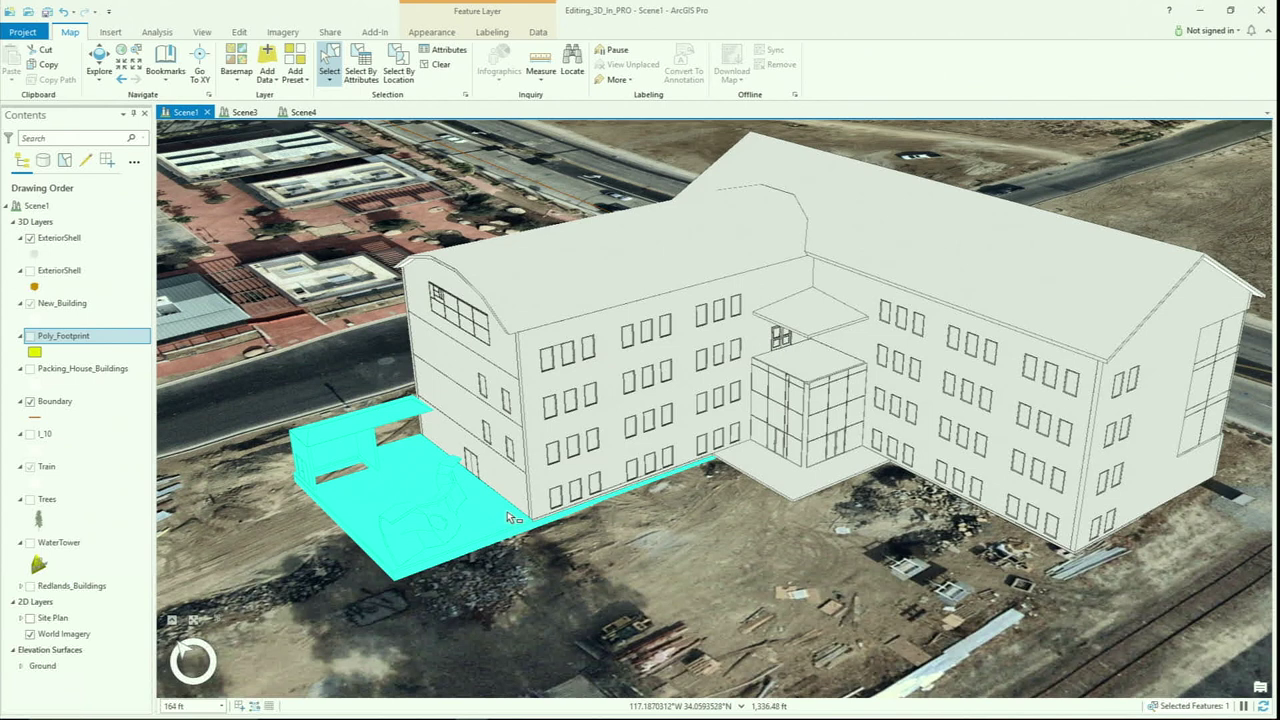
scroll(508, 520, up, 2)
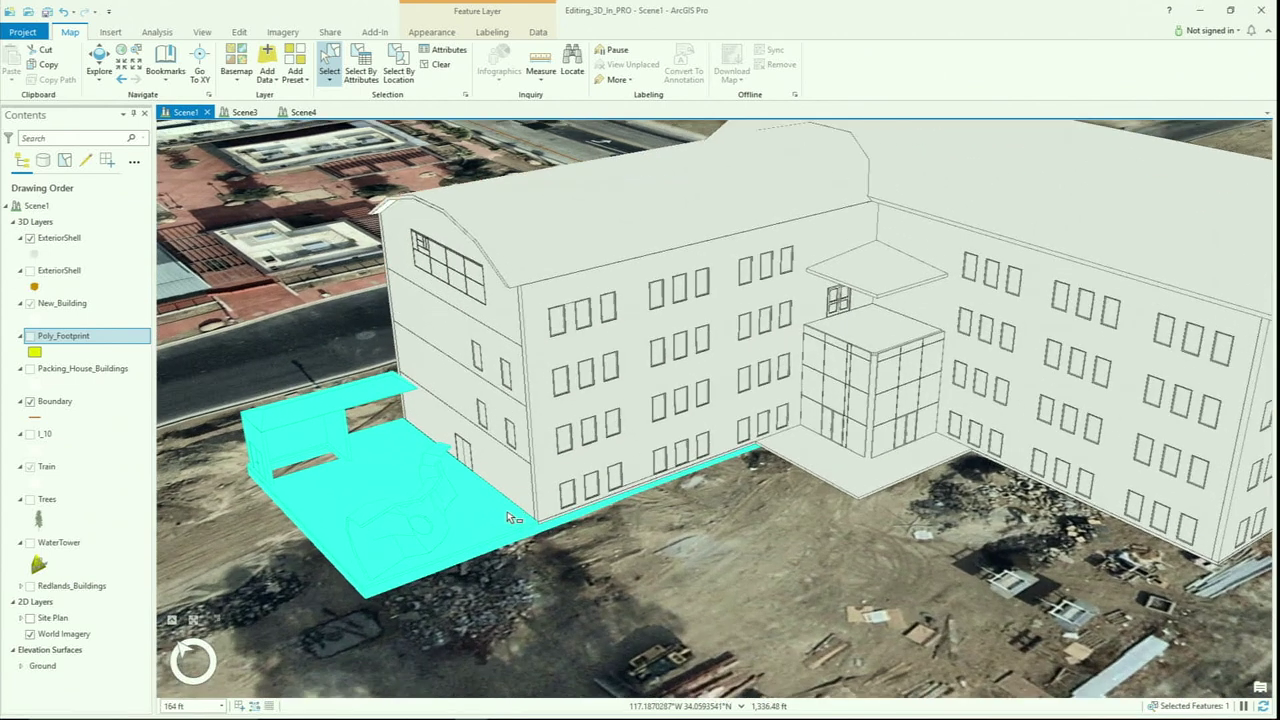
- Start Slice Multipatch on the selected patio feature and place a vertical slice plane at the building's front corner
click(240, 33)
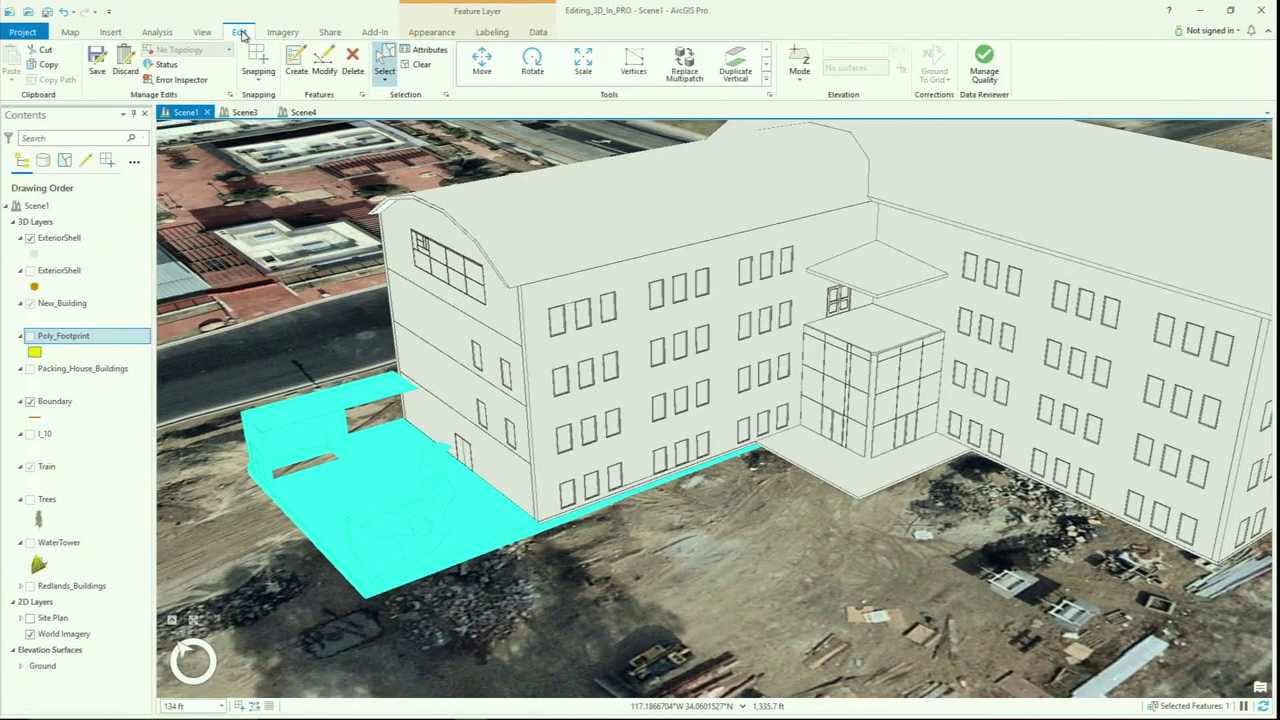
click(325, 70)
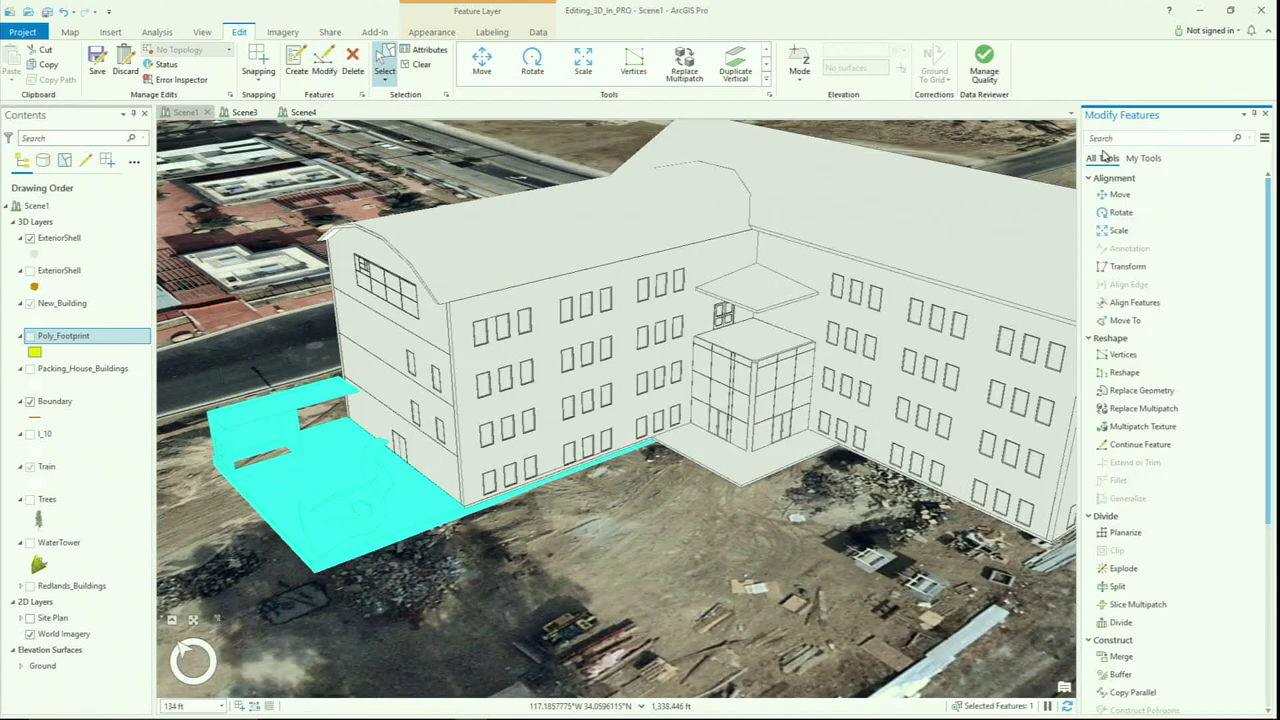
click(1138, 605)
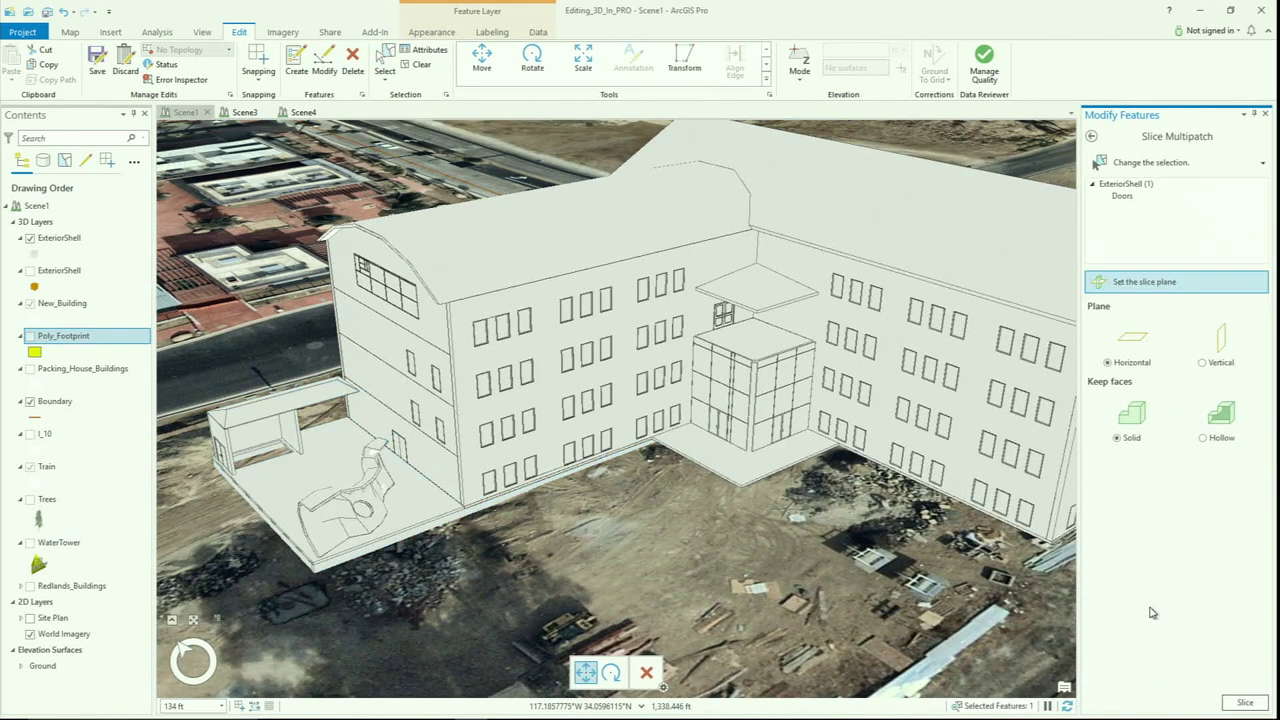
click(1210, 366)
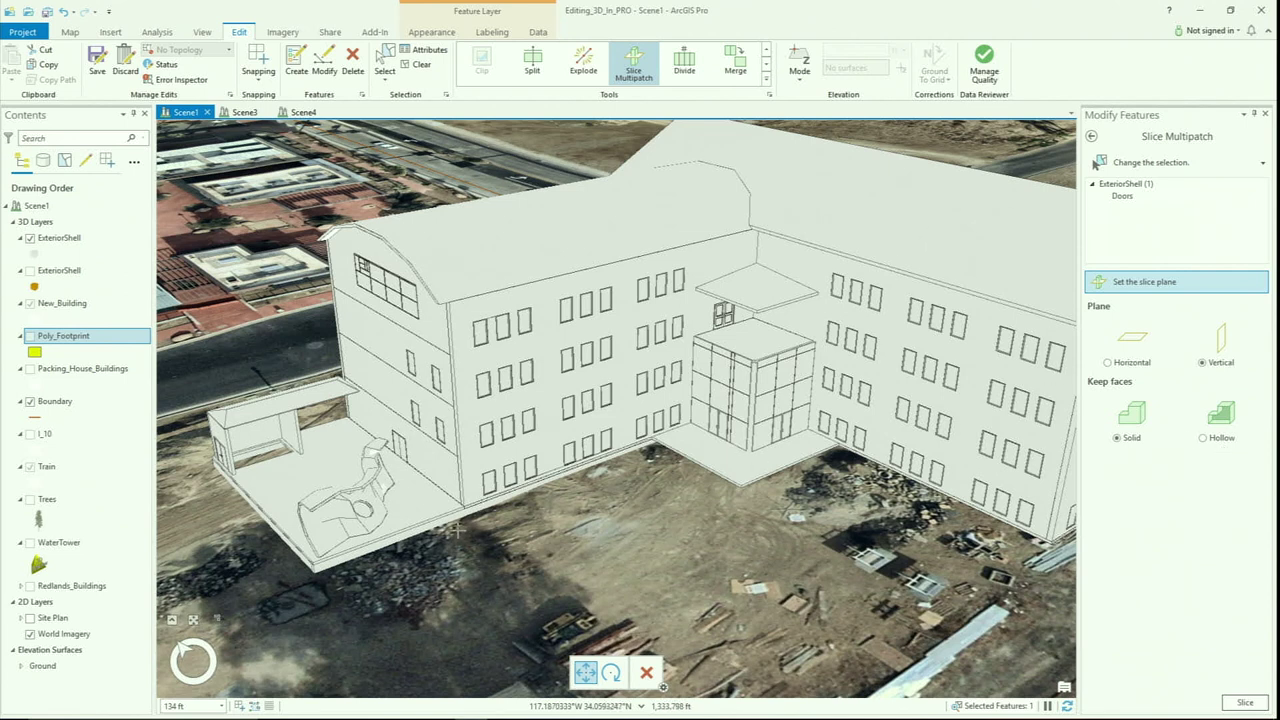
click(398, 357)
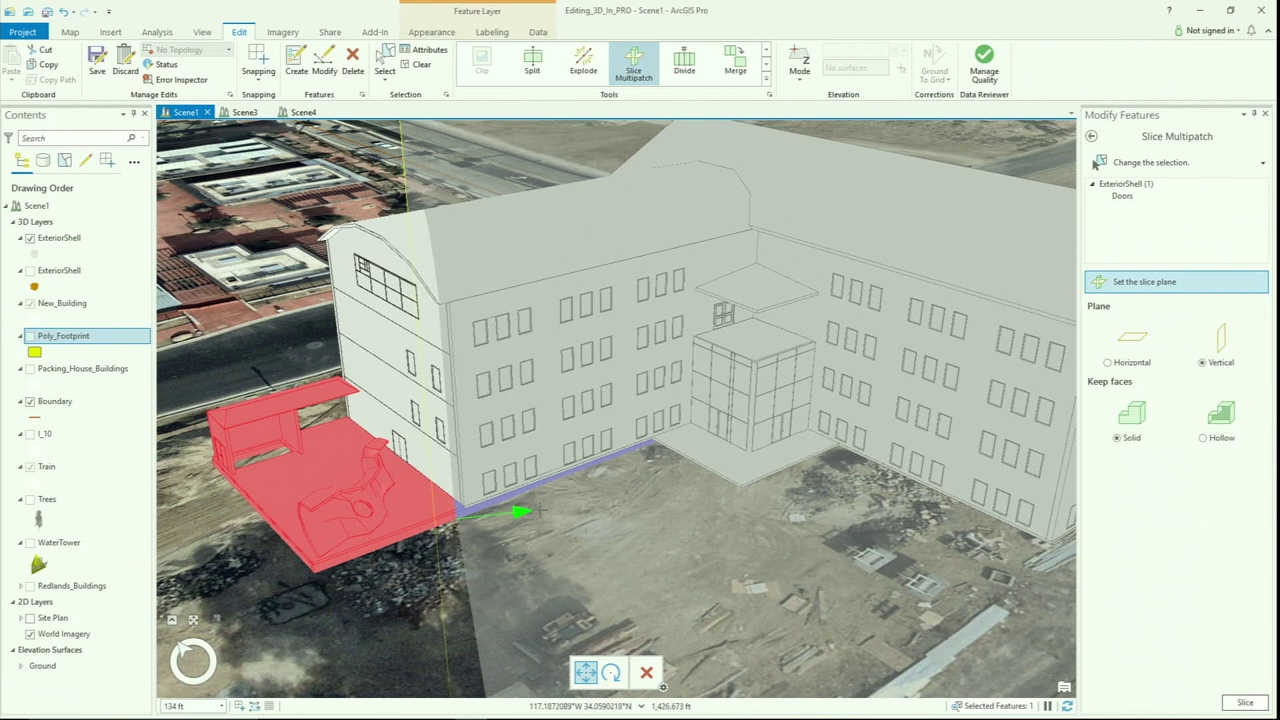
- Adjust the slice plane at the building corner, rotate it parallel to the end wall, and slice the patio multipatch
mouse_move(531, 514)
mouse_down()
mouse_move(634, 500)
mouse_move(430, 505)
mouse_move(515, 491)
mouse_up()
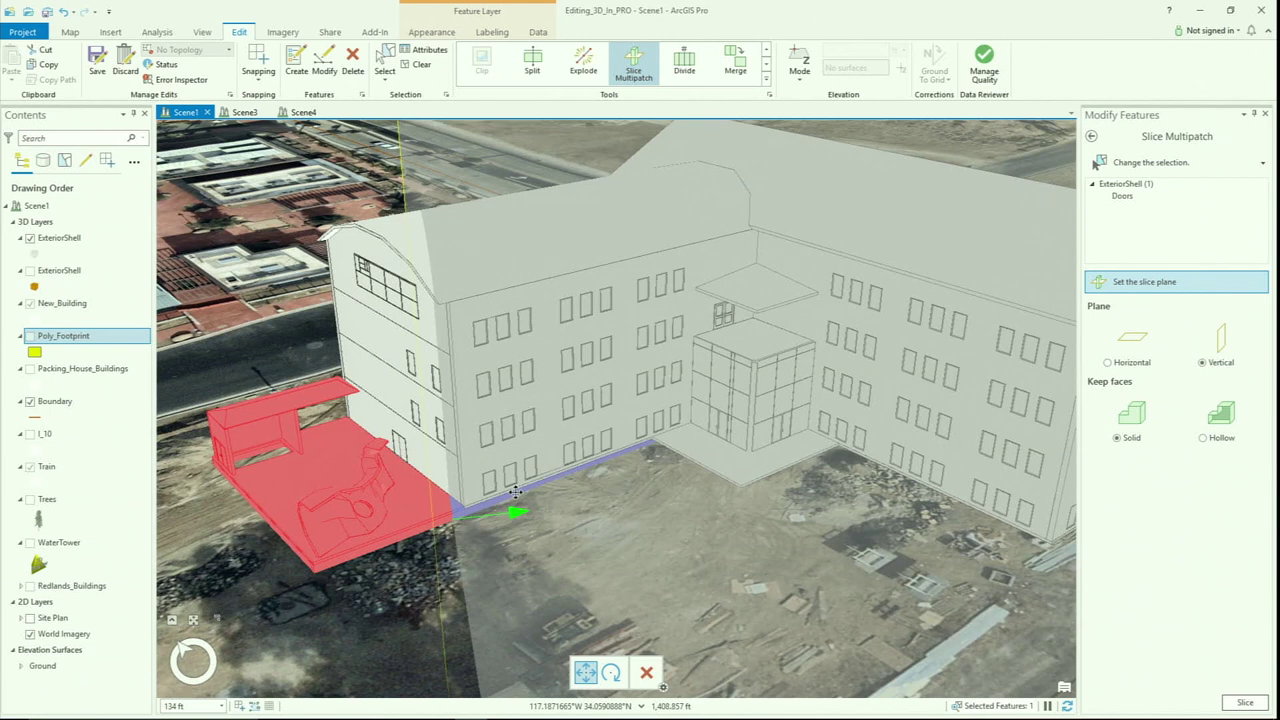
click(611, 672)
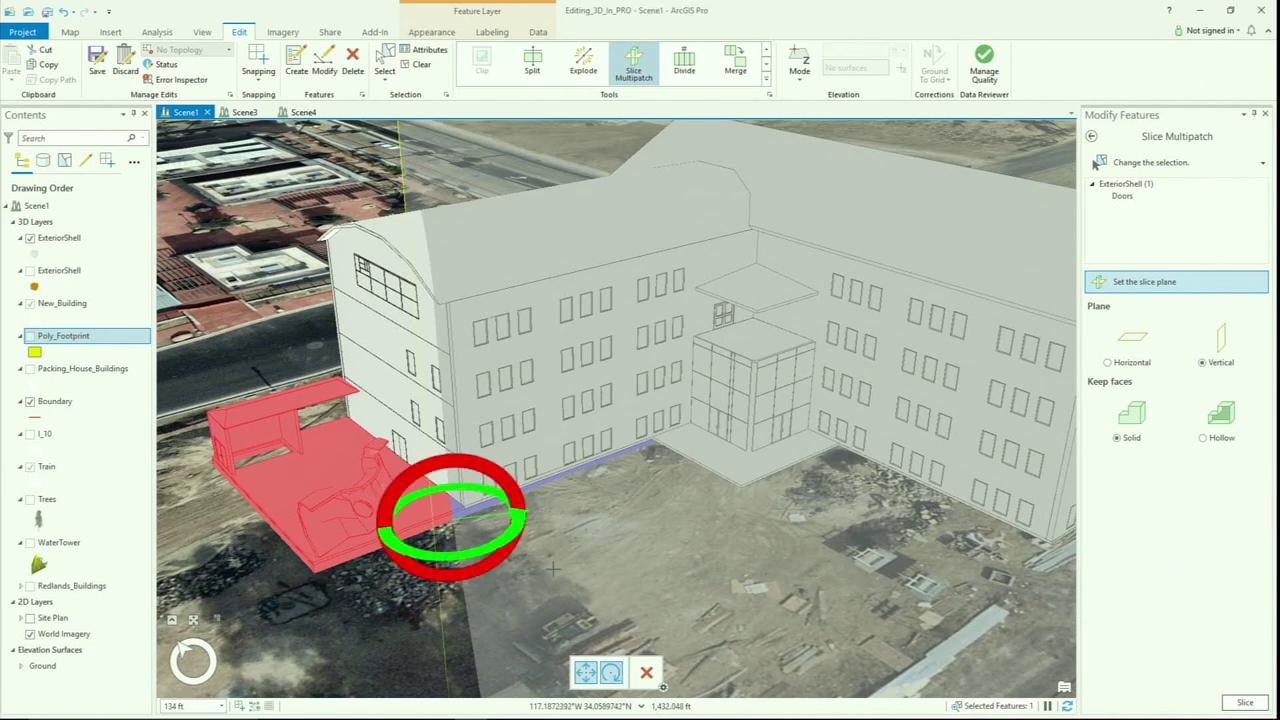
drag(488, 548, 531, 540)
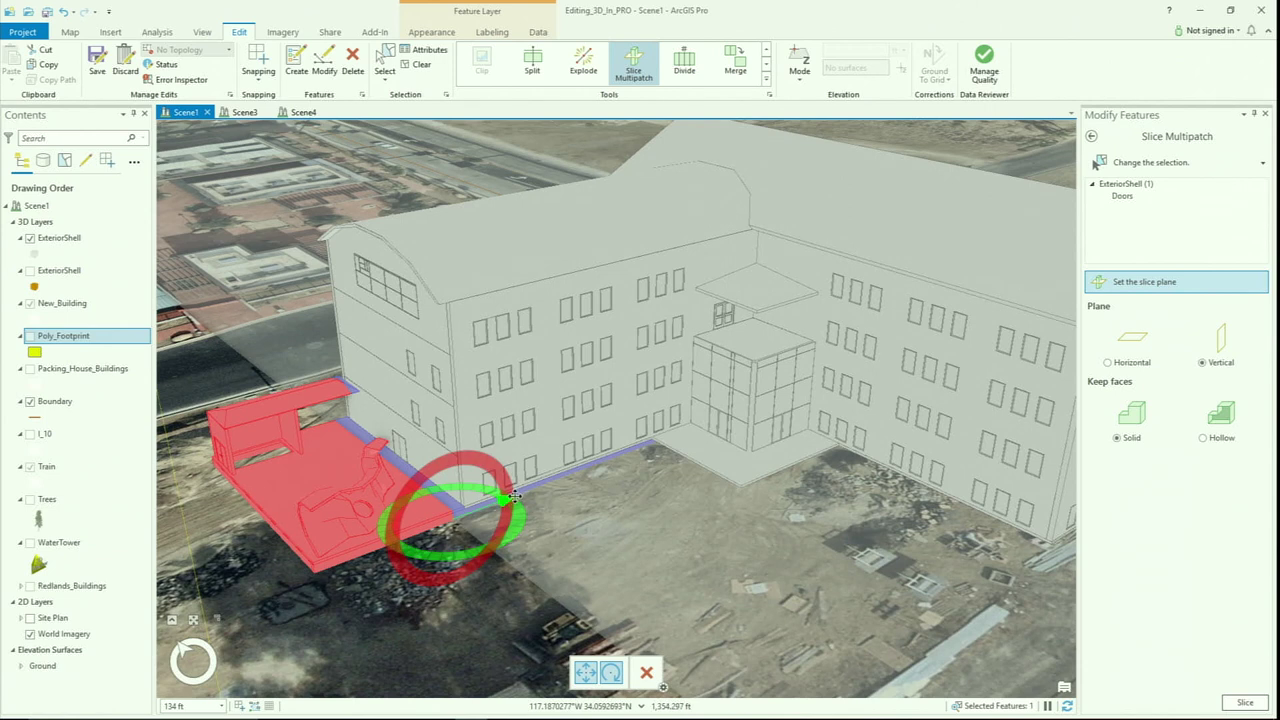
mouse_move(520, 492)
mouse_down()
mouse_move(509, 500)
mouse_move(524, 520)
mouse_up()
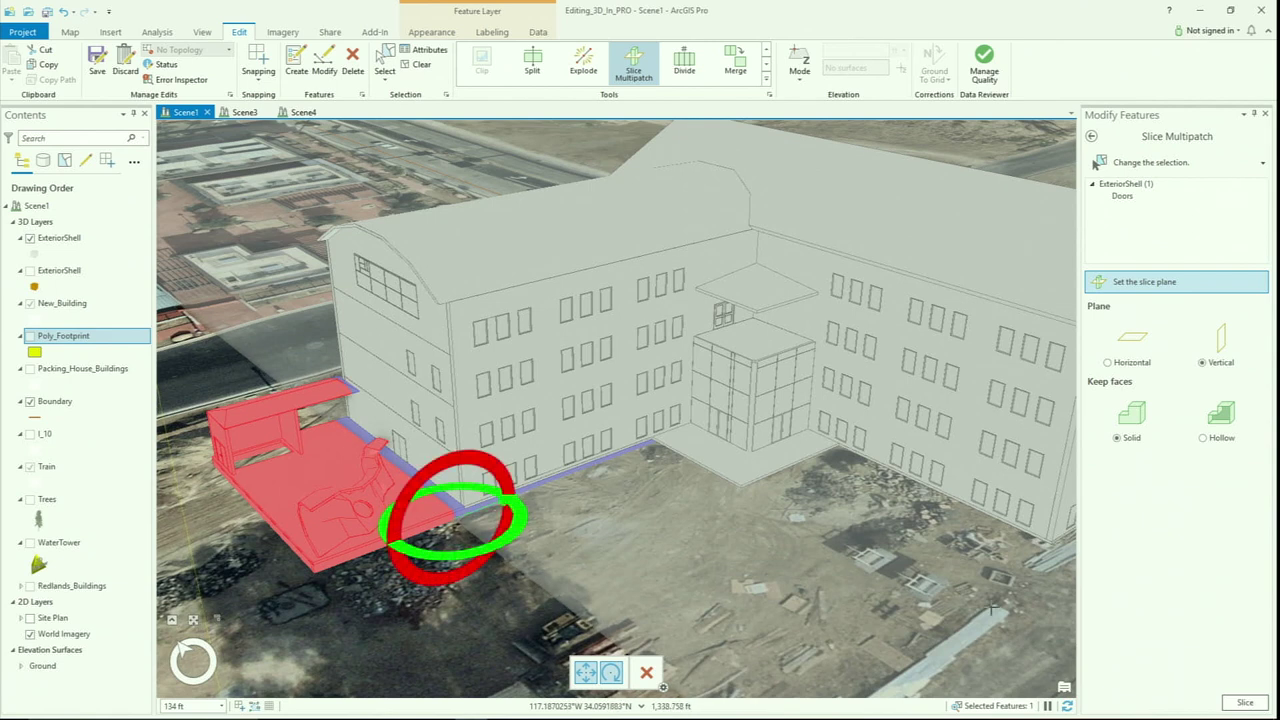
click(1248, 703)
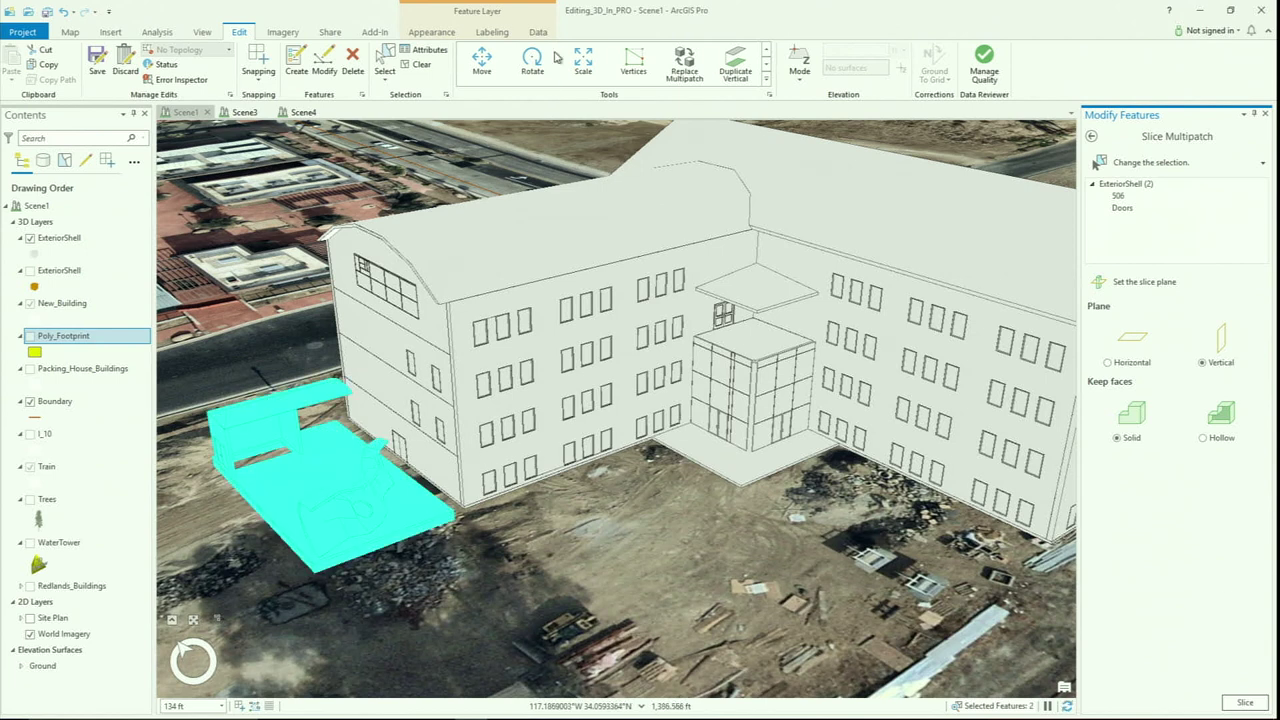
- Clear the selection of both sliced pieces and select only the patio piece at the end of the building
click(418, 64)
click(385, 62)
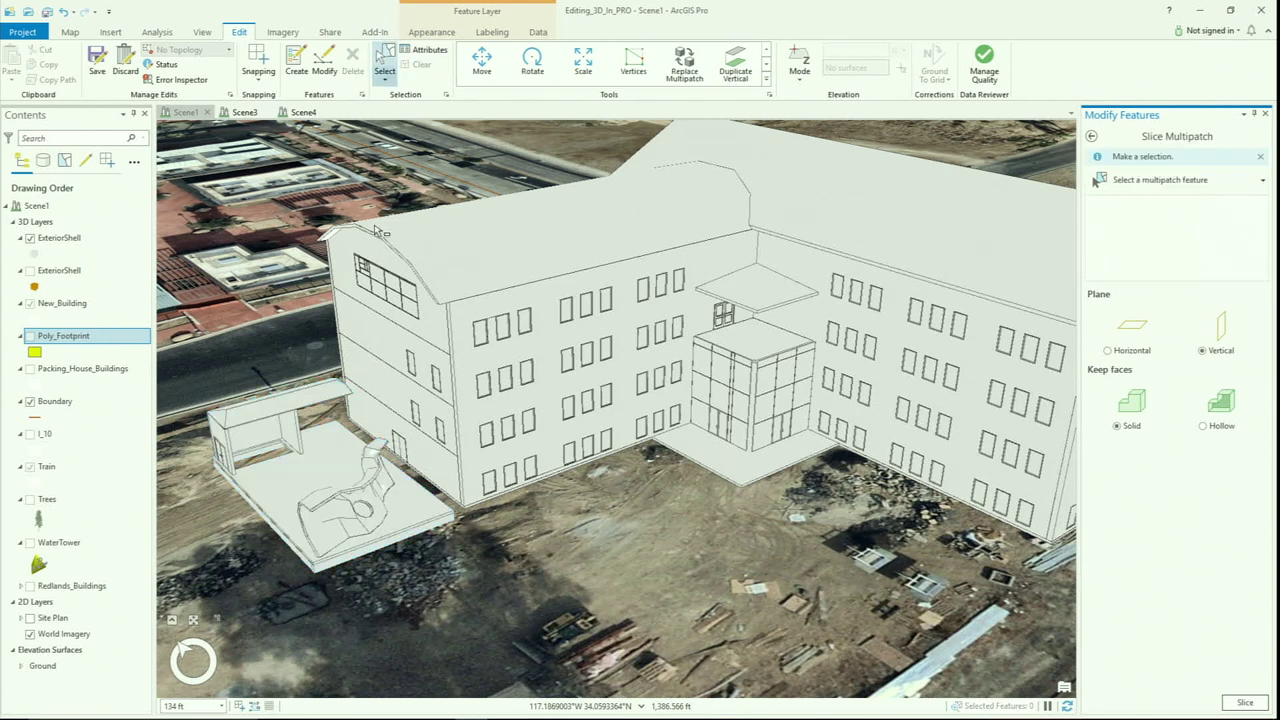
click(385, 517)
click(490, 523)
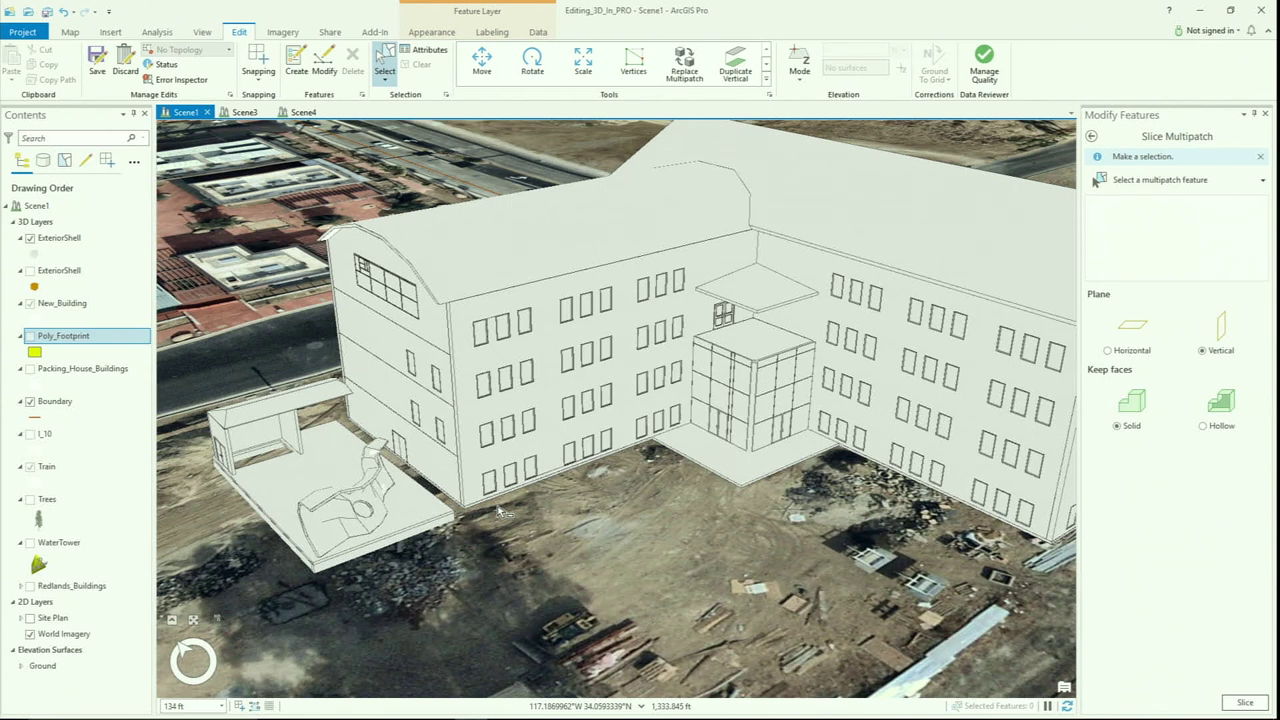
click(397, 533)
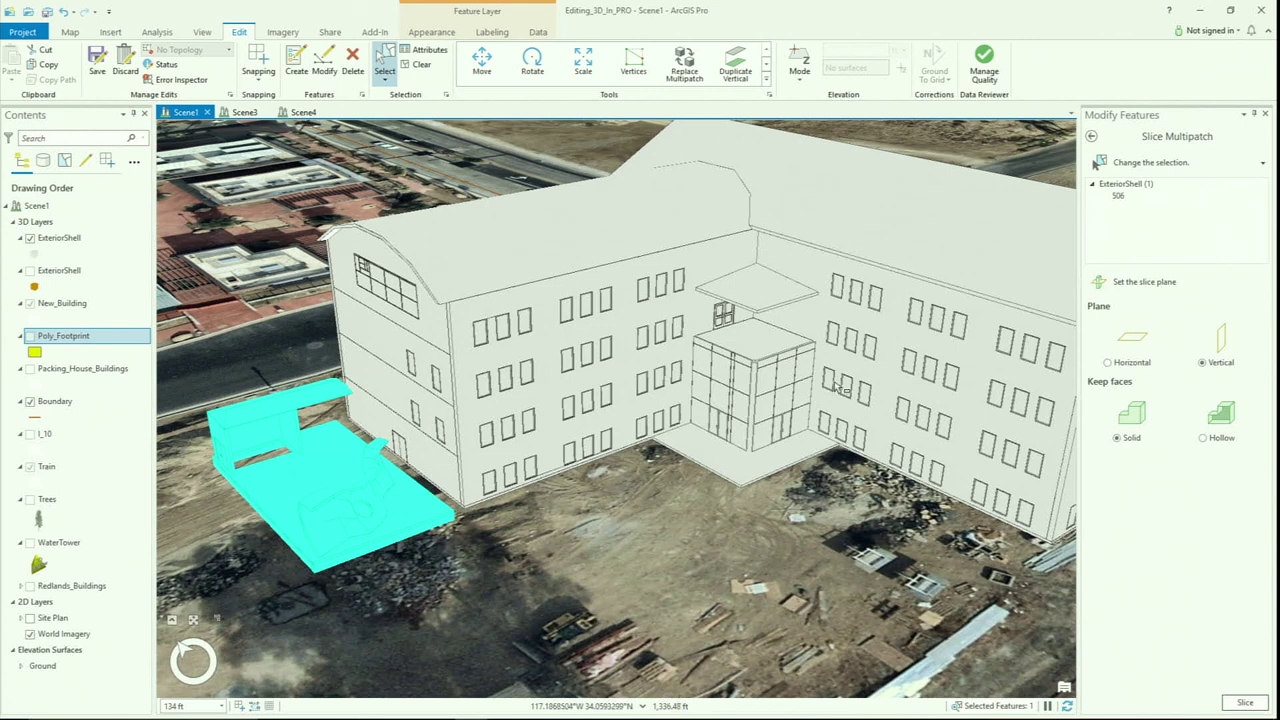
- Move the sliced patio piece away from the building's end wall and clear the selection
click(1090, 137)
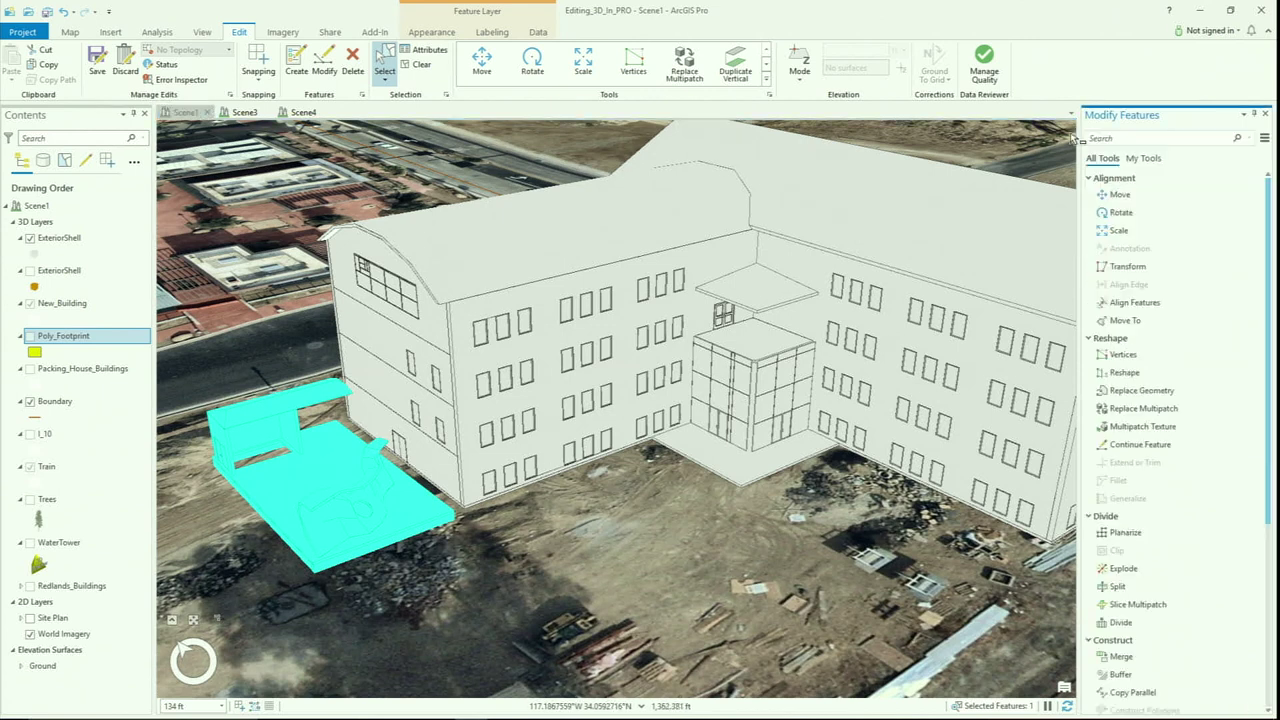
click(481, 62)
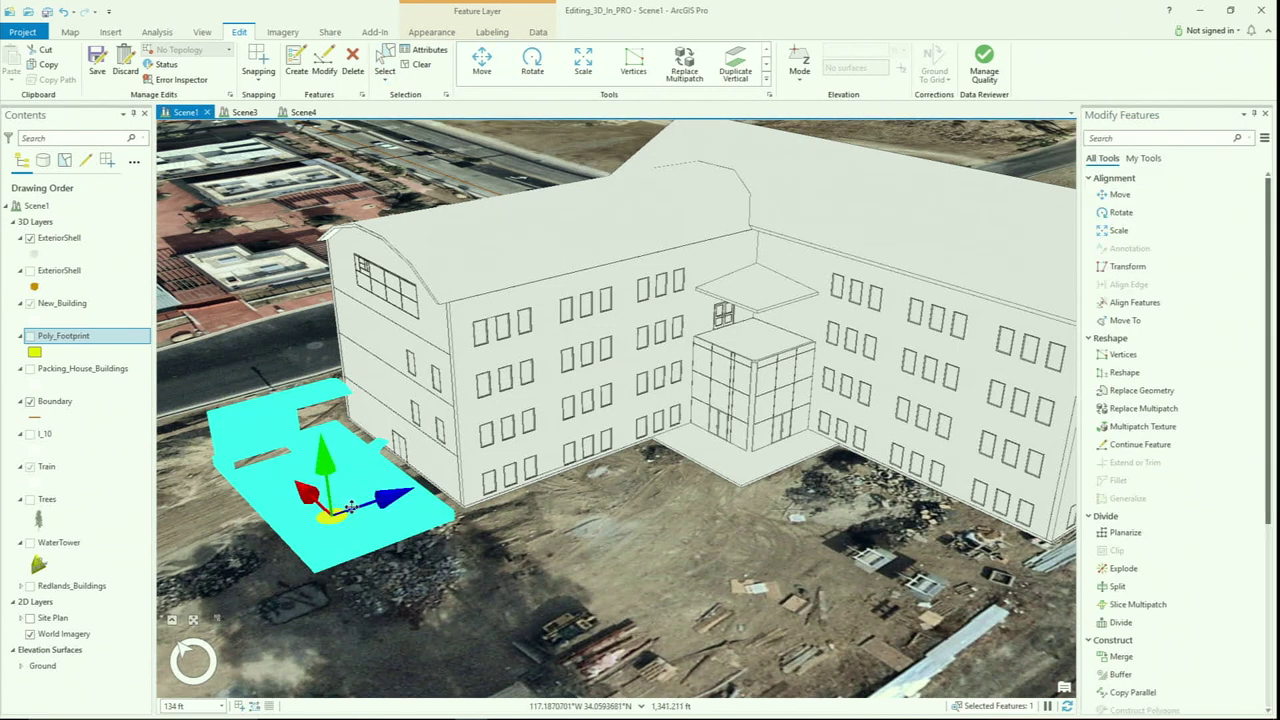
drag(350, 507, 230, 547)
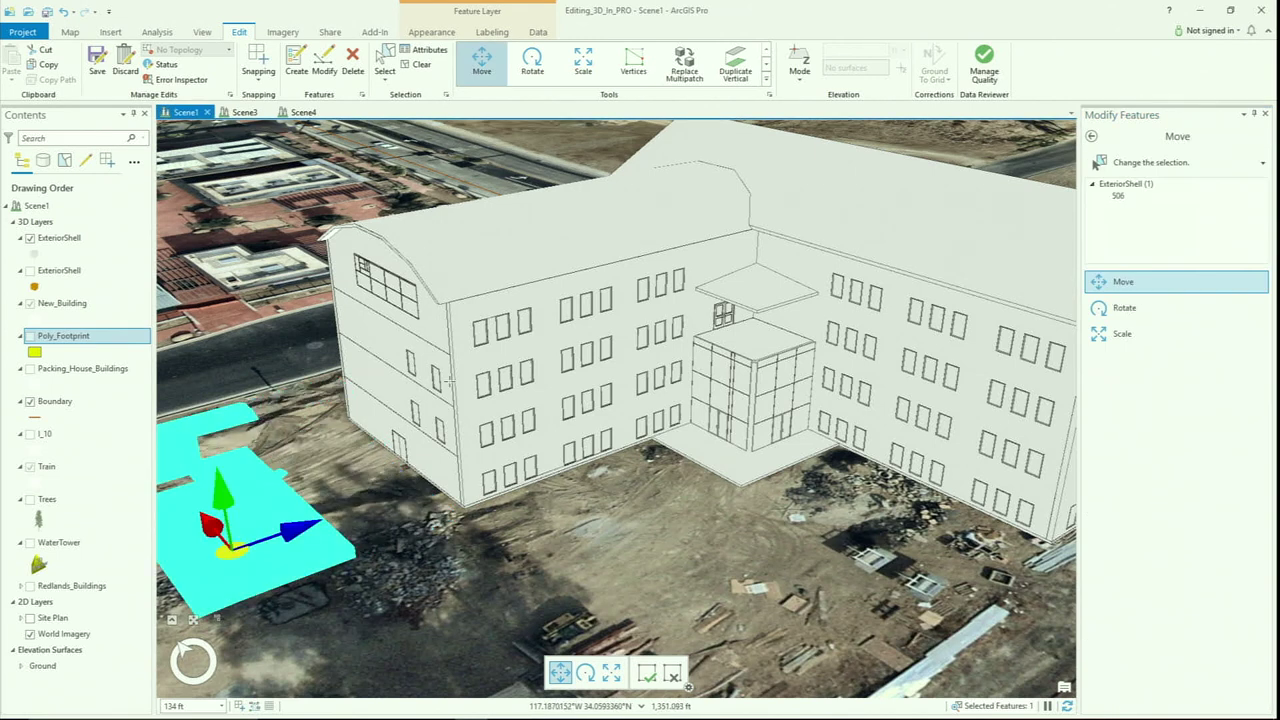
scroll(450, 381, down, 5)
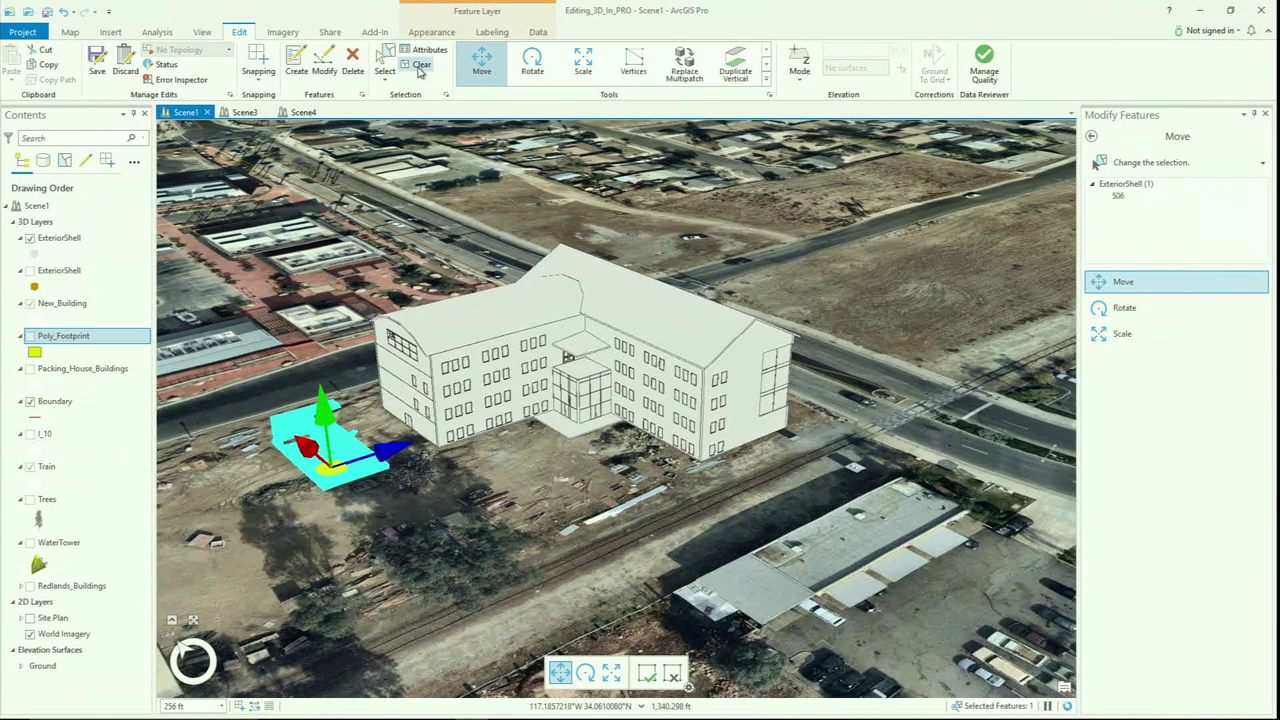
click(420, 67)
- Select the Roofs multipatch forming the gabled wing and start Slice Multipatch on it
scroll(730, 345, up, 2)
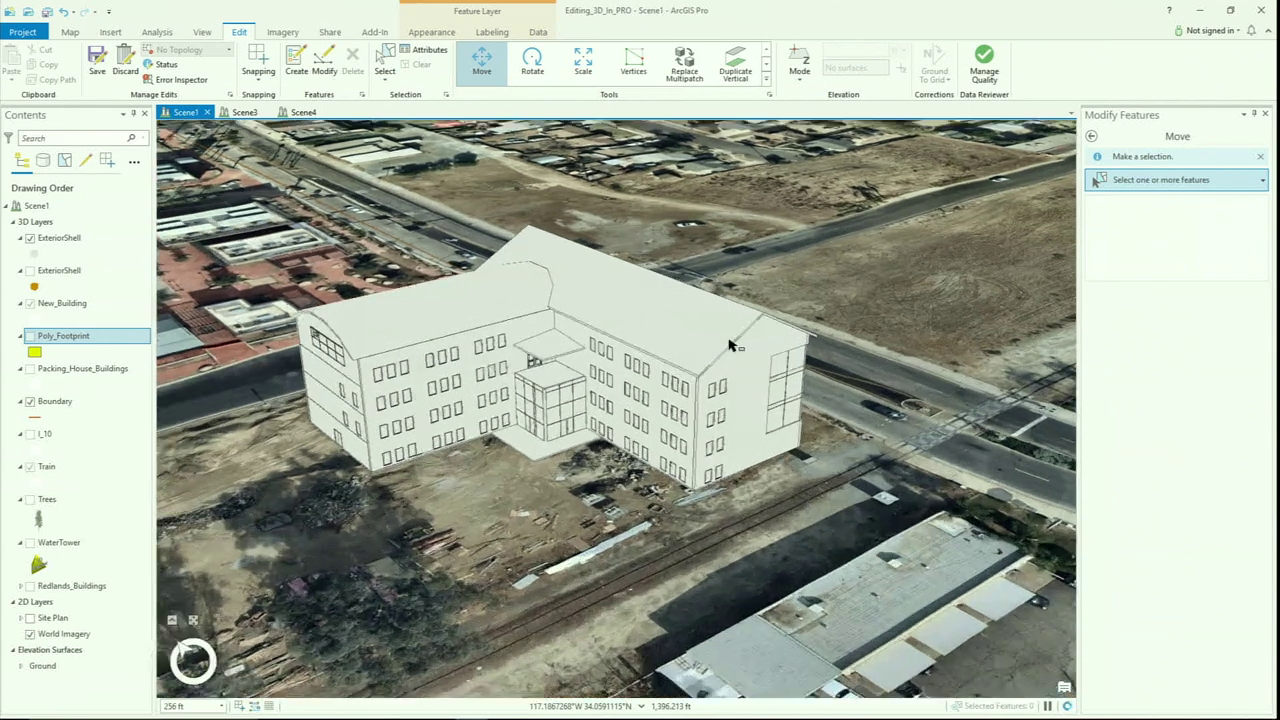
scroll(690, 410, up, 4)
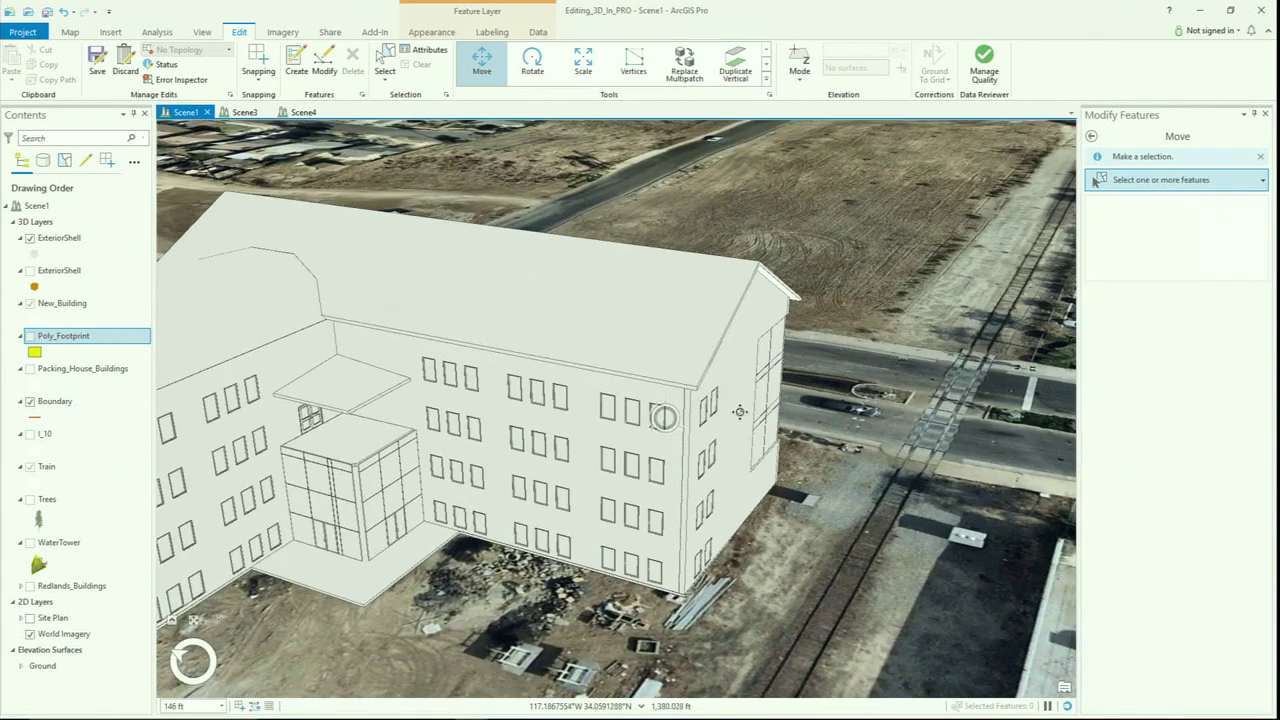
middle_drag(740, 411, 826, 293)
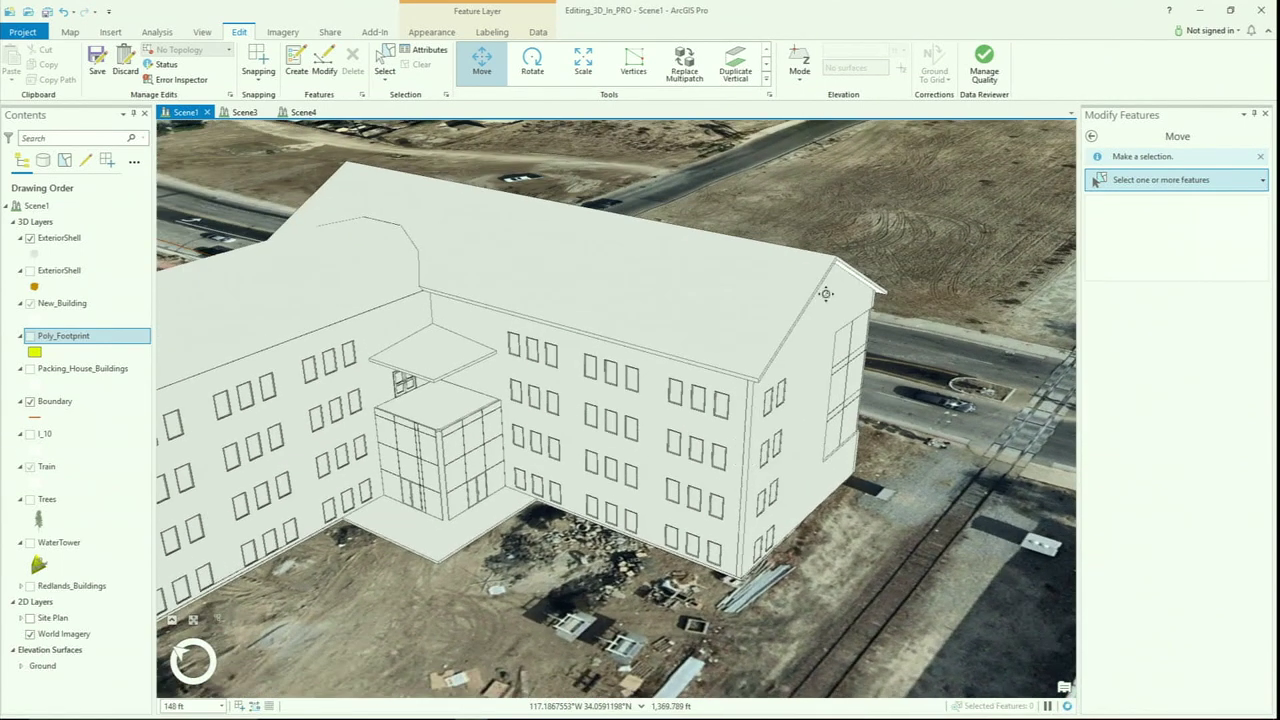
click(797, 319)
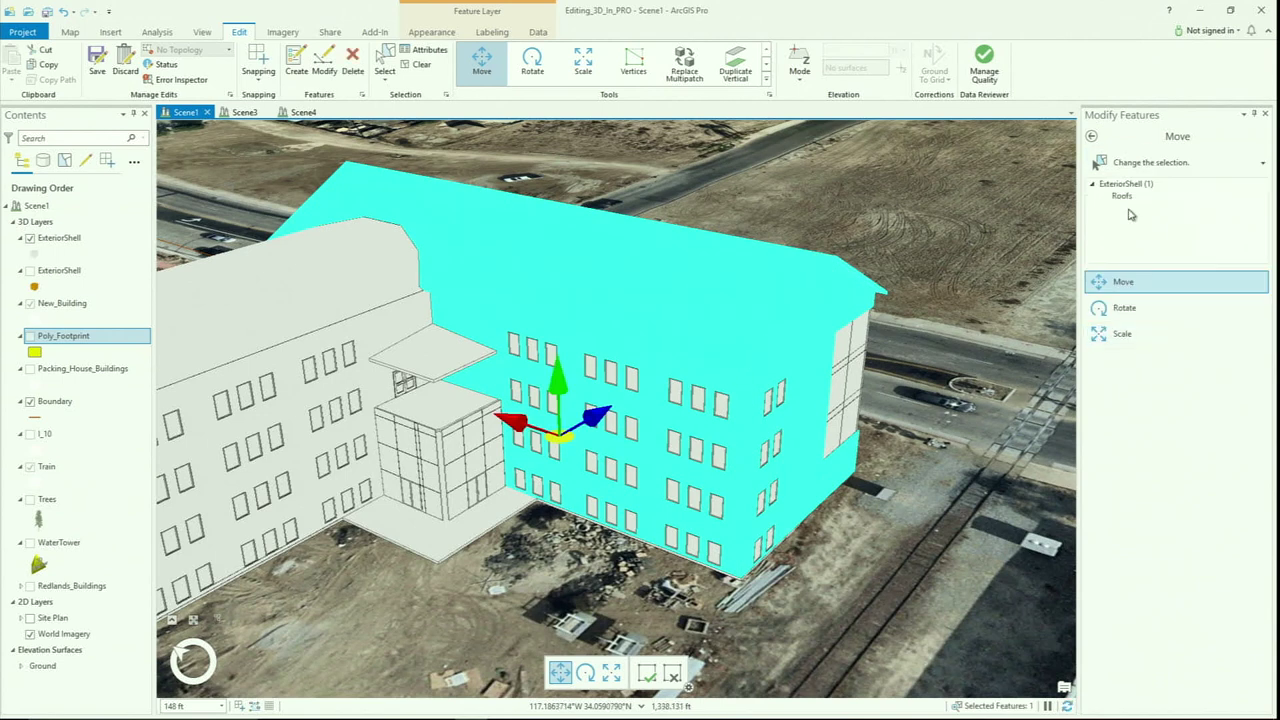
click(1091, 136)
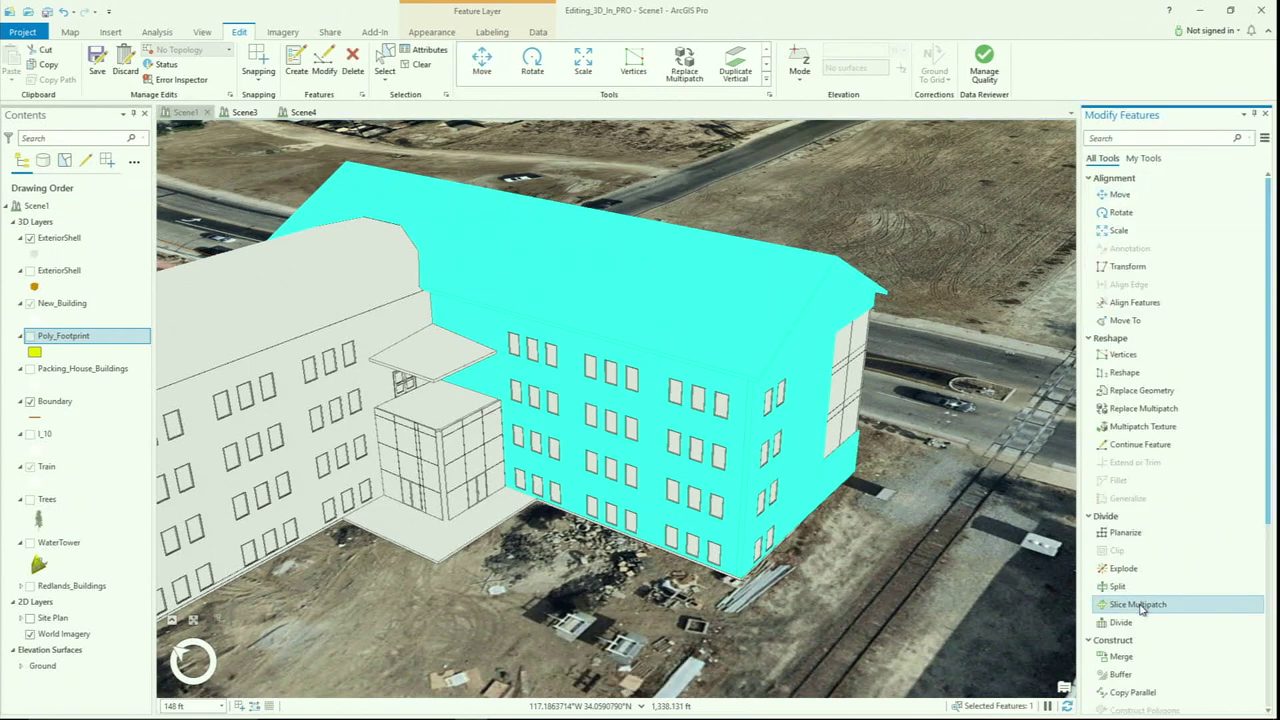
click(1141, 605)
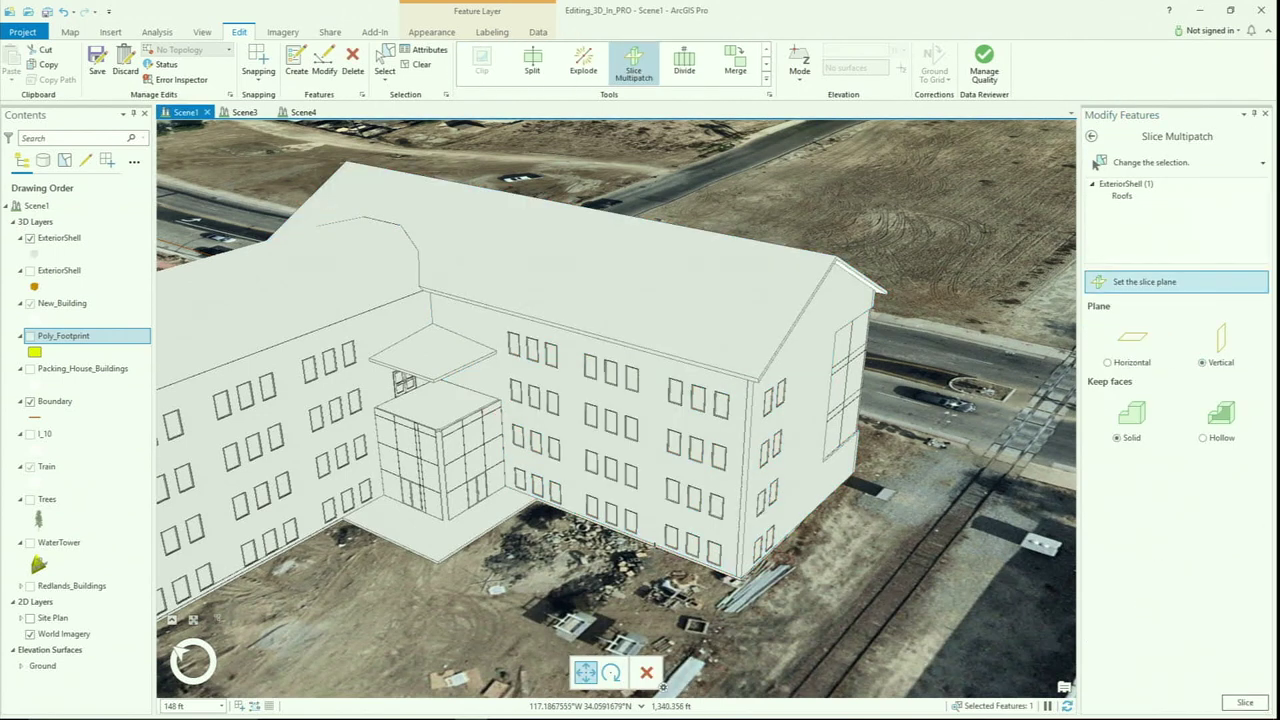
- Try a vertical slice plane across the gabled wing, rotating it square to the front wall
click(656, 338)
click(611, 672)
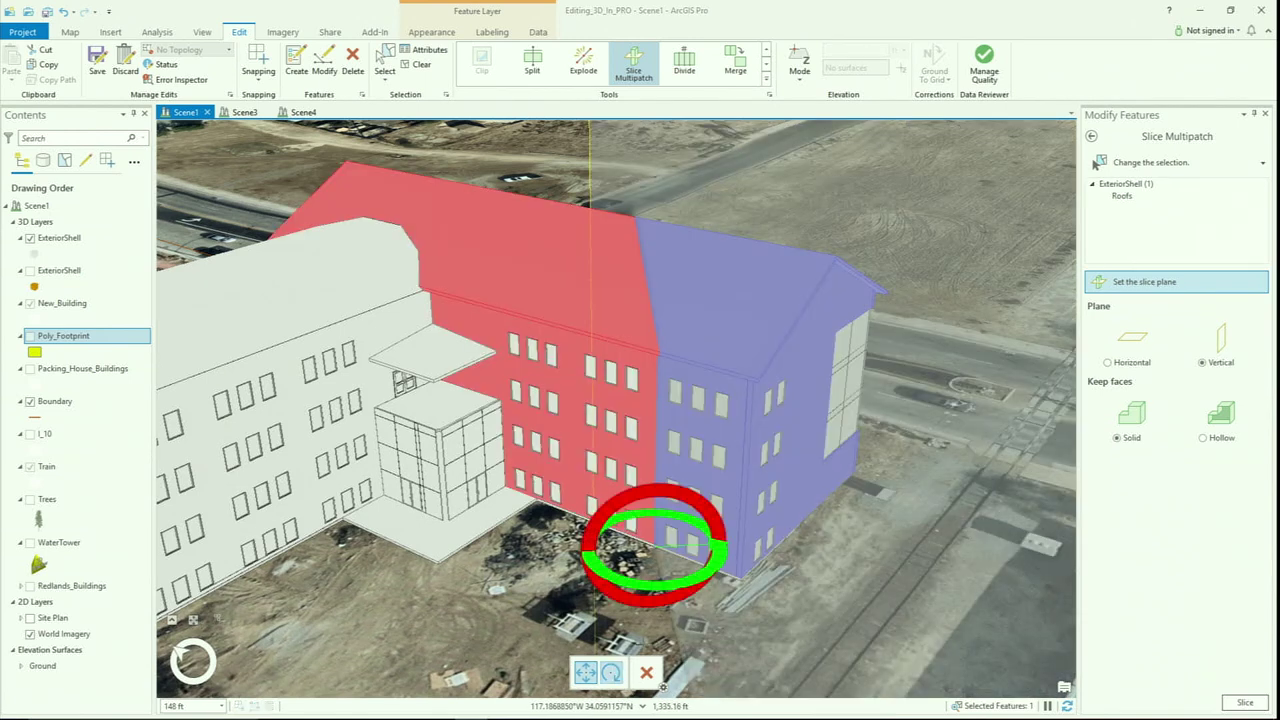
drag(716, 573, 675, 579)
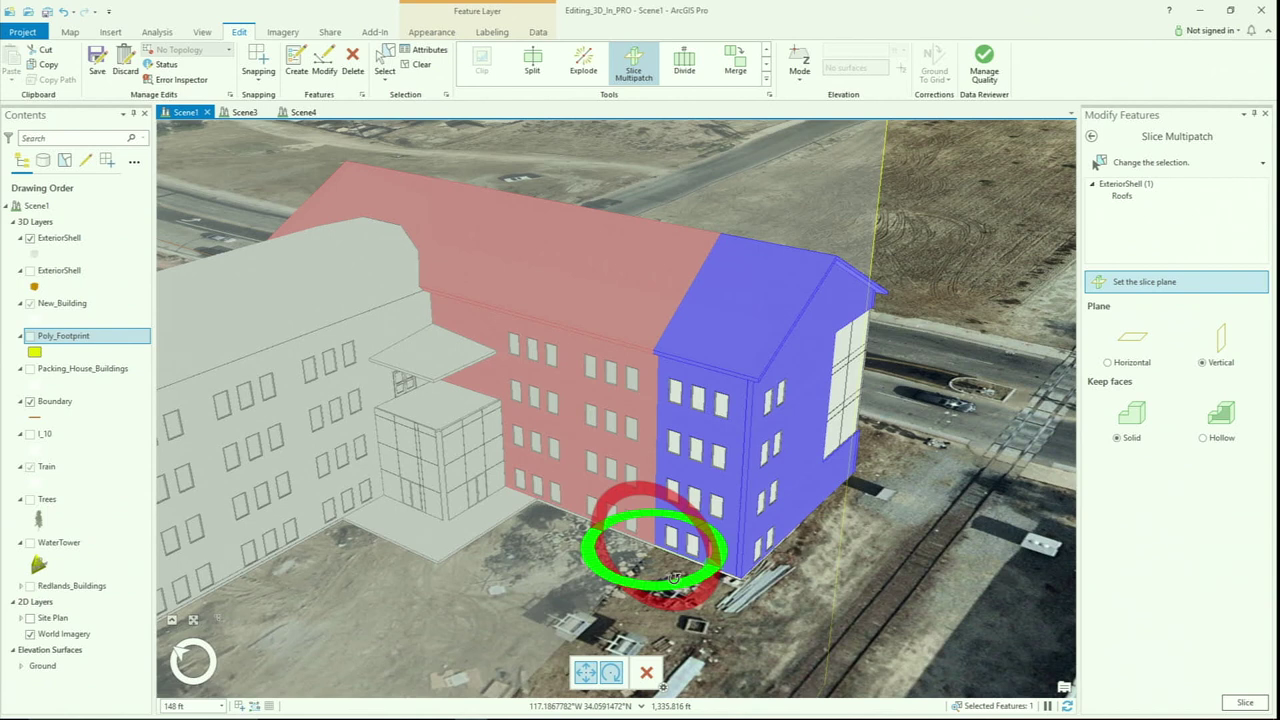
- Switch to a horizontal slice plane, position it just above the wing's ground-floor windows, and slice the multipatch
click(1109, 364)
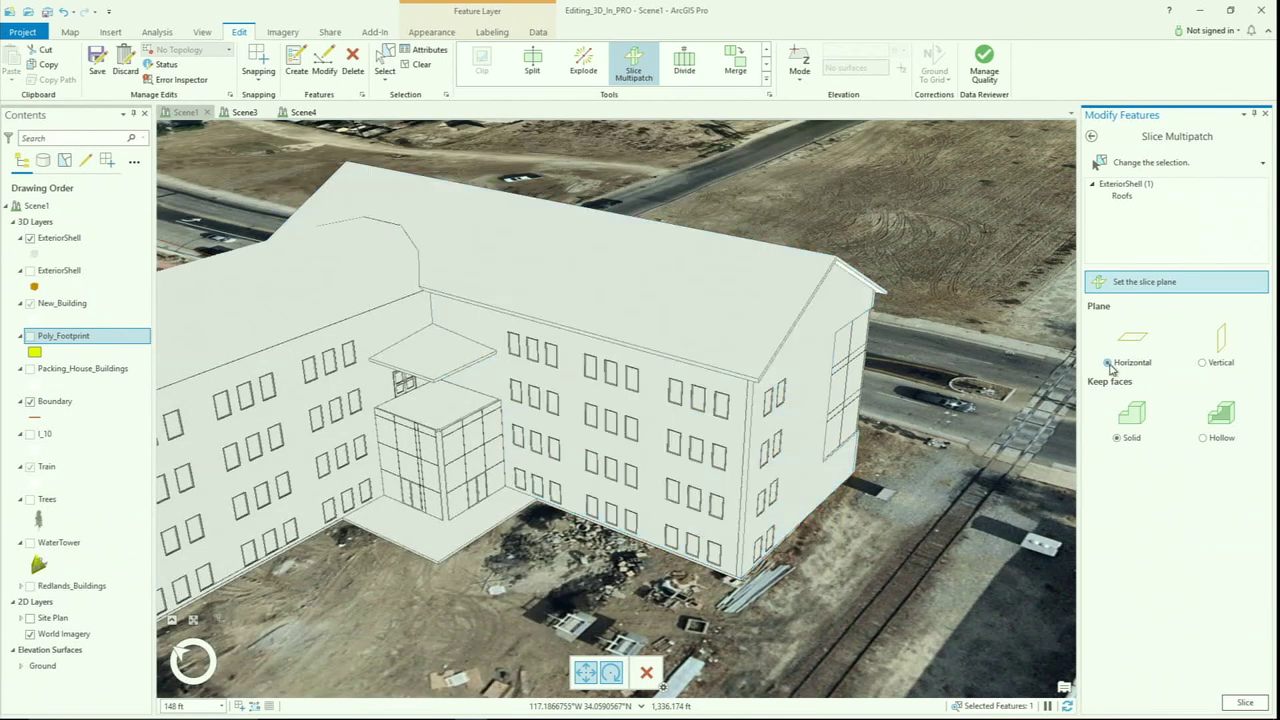
click(736, 540)
mouse_move(745, 483)
mouse_down()
mouse_move(745, 405)
mouse_move(742, 505)
mouse_move(748, 487)
mouse_up()
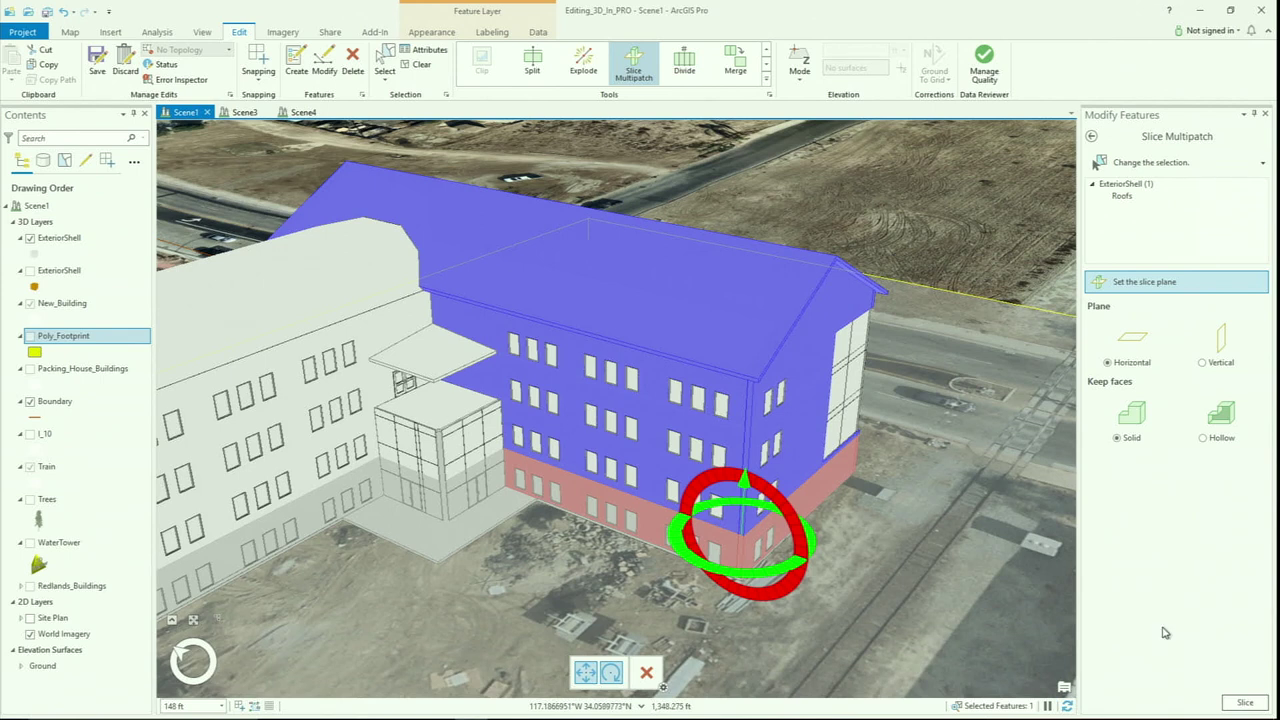
click(1248, 702)
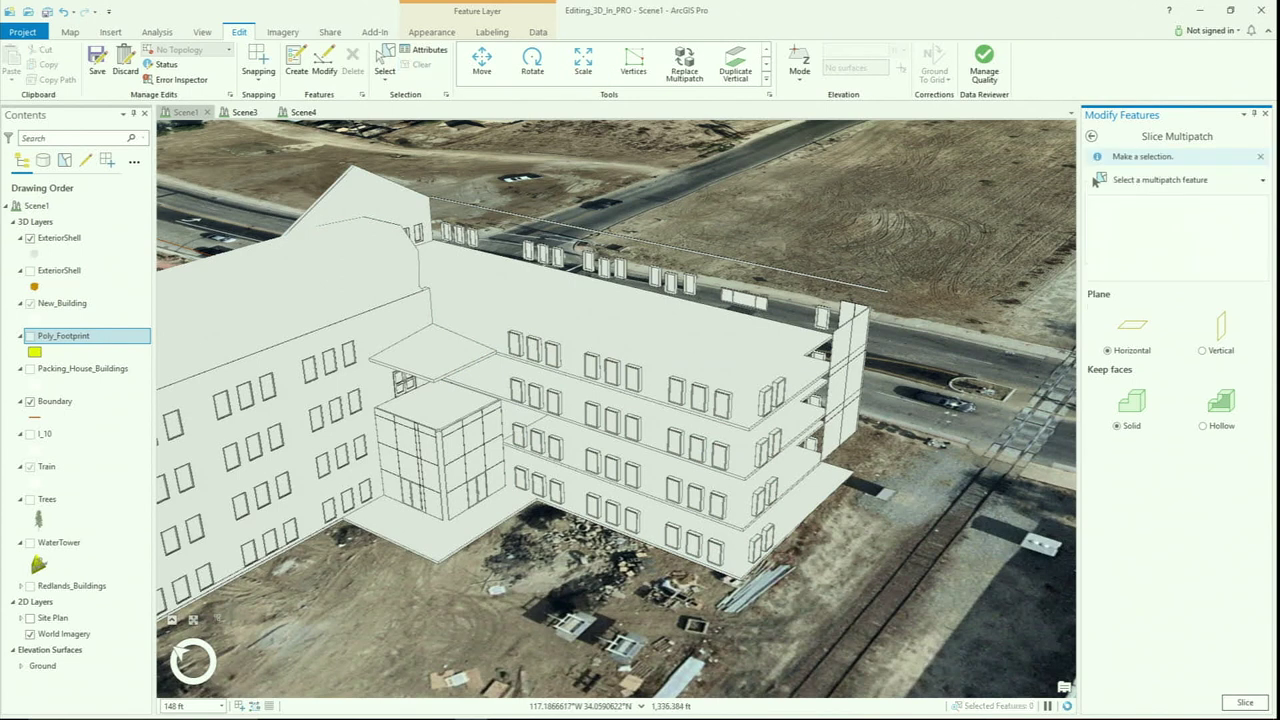
- Examine the sliced ground-floor wall and the exposed floors and windows around the wing's corner up close
middle_drag(752, 500, 750, 490)
scroll(750, 490, up, 10)
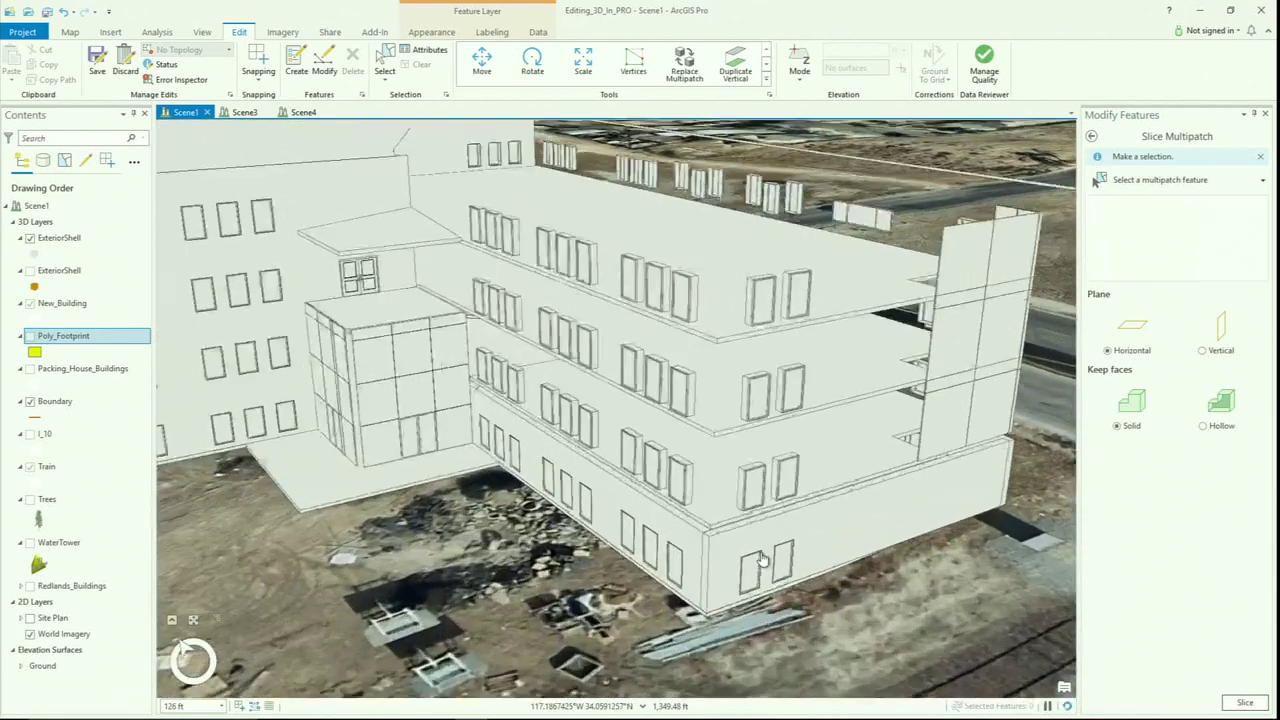
middle_drag(831, 411, 772, 487)
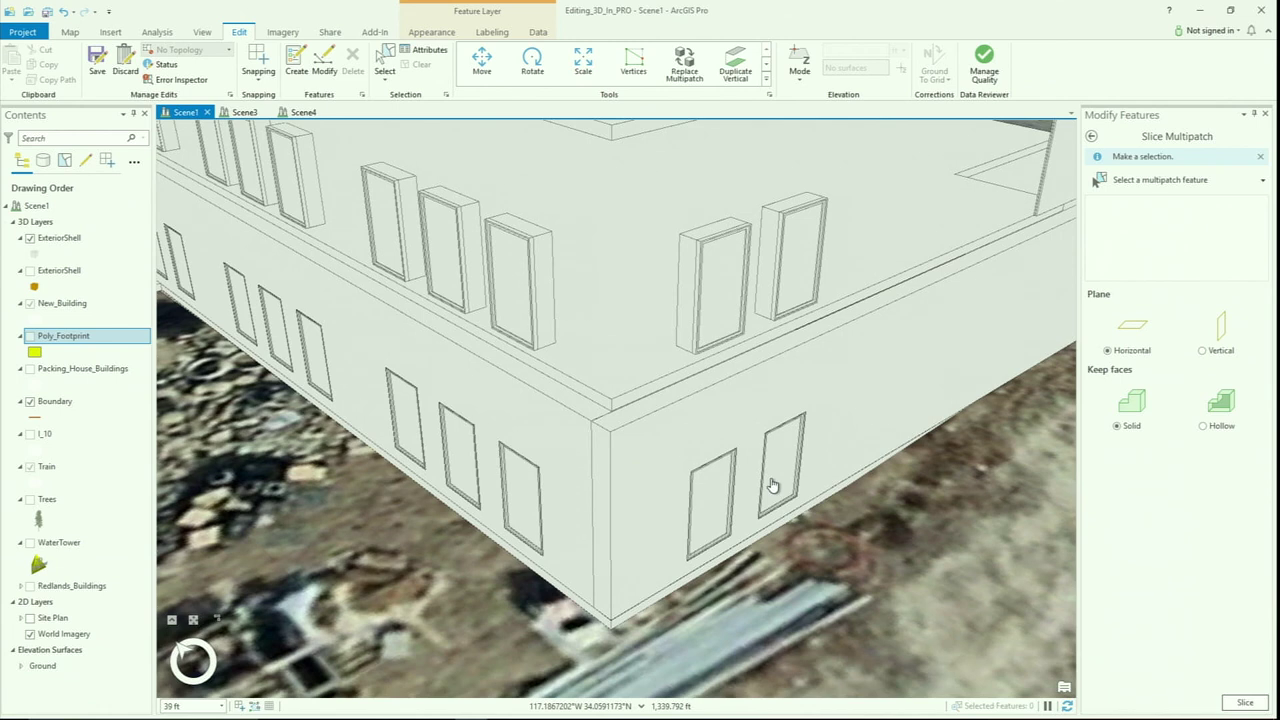
mouse_move(649, 434)
middle_down()
mouse_move(763, 381)
mouse_move(623, 434)
mouse_move(611, 451)
mouse_move(649, 448)
middle_up()
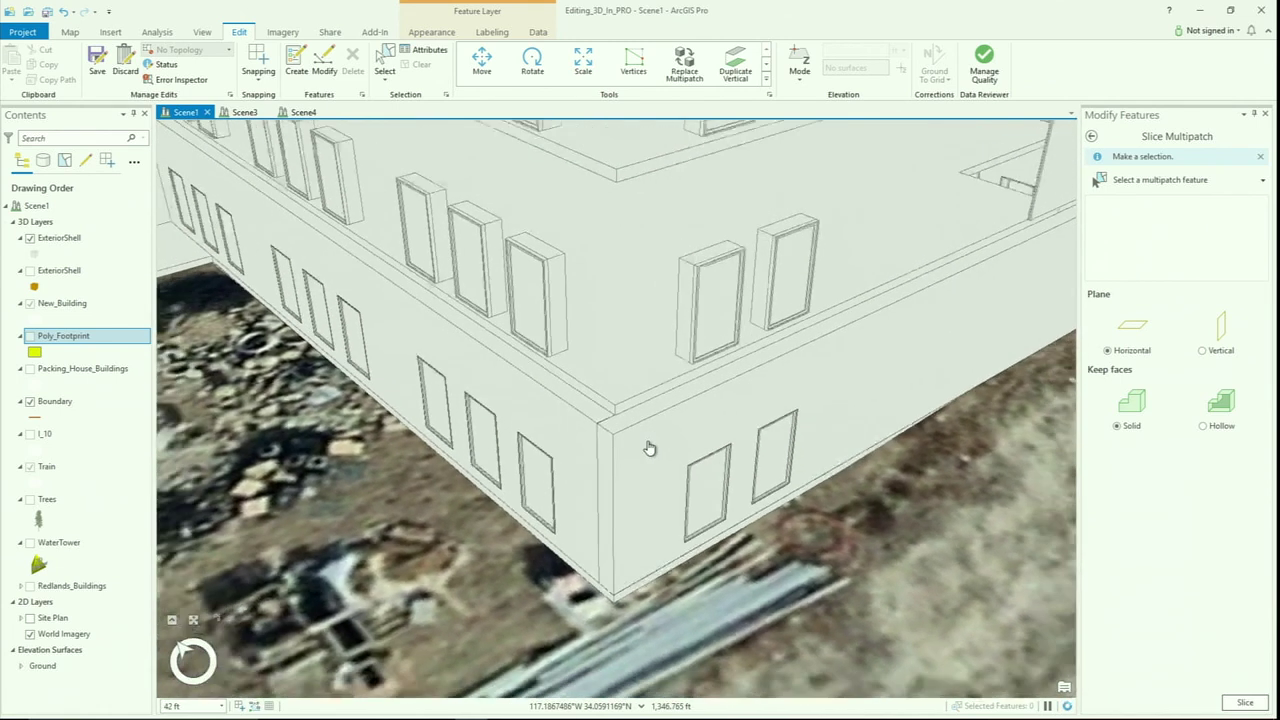
scroll(649, 448, down, 3)
drag(734, 389, 770, 383)
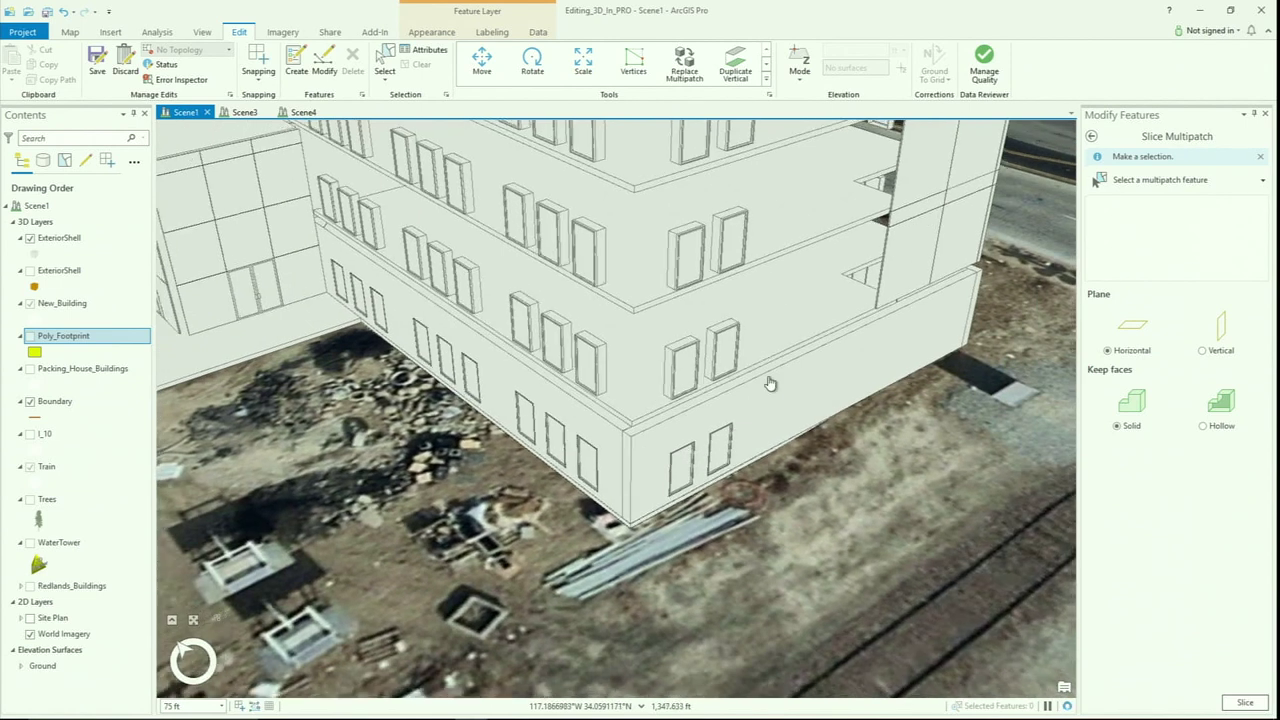
scroll(765, 378, down, 2)
middle_drag(760, 374, 680, 430)
scroll(660, 449, up, 4)
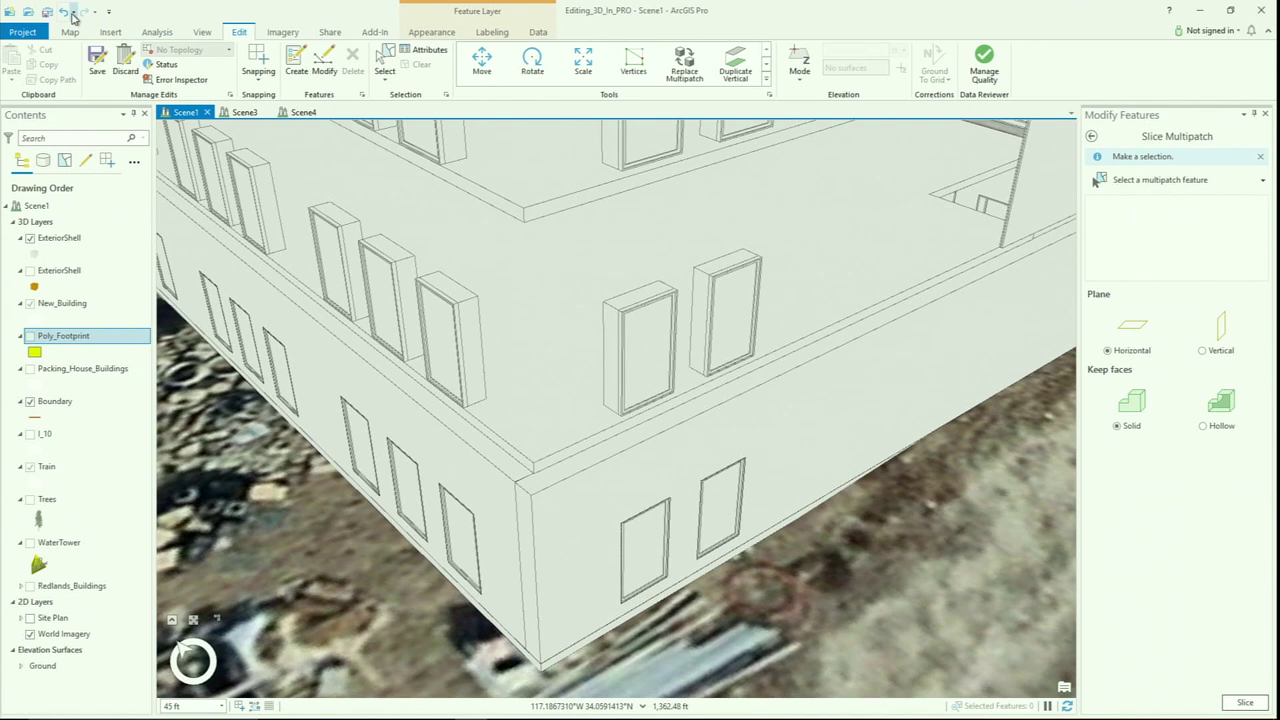
- Undo the horizontal slice of the wing and leave the Slice Multipatch tool
click(64, 12)
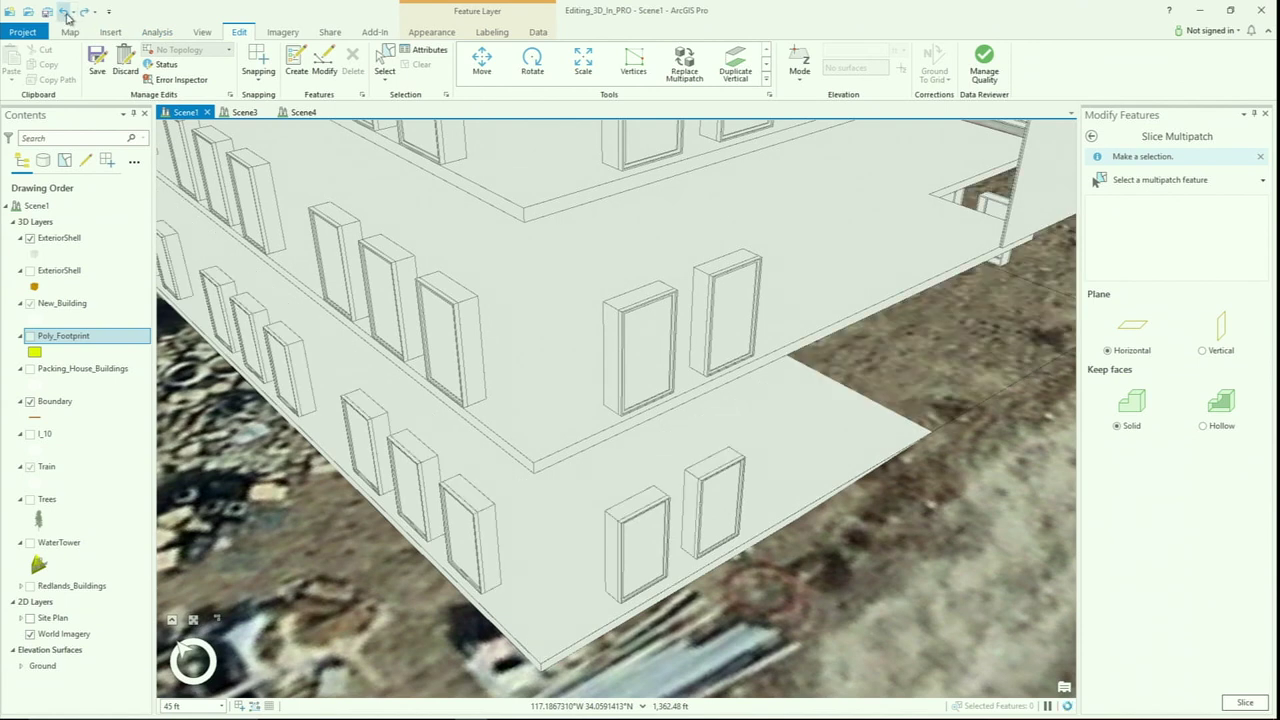
click(1091, 136)
scroll(1052, 231, down, 10)
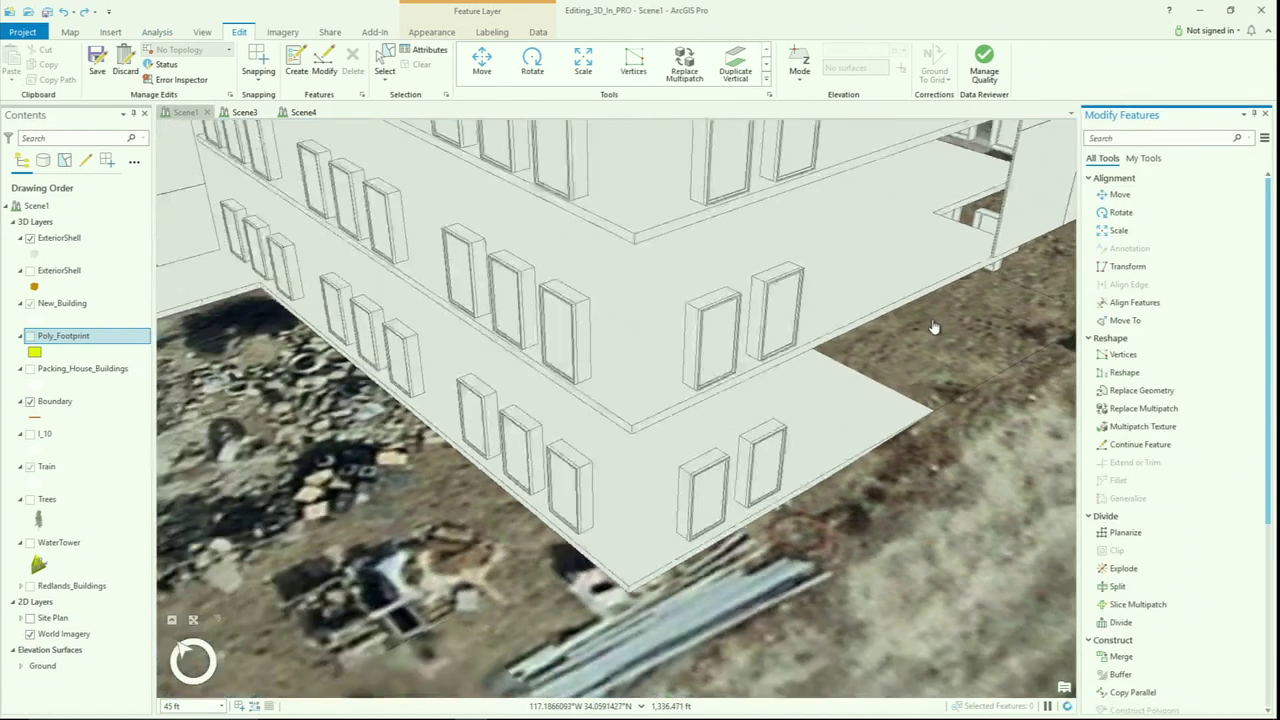
- Use Multipatch Texture on the gabled wing to colour its roof slope green and extend the colour to all of its faces
scroll(612, 310, down, 3)
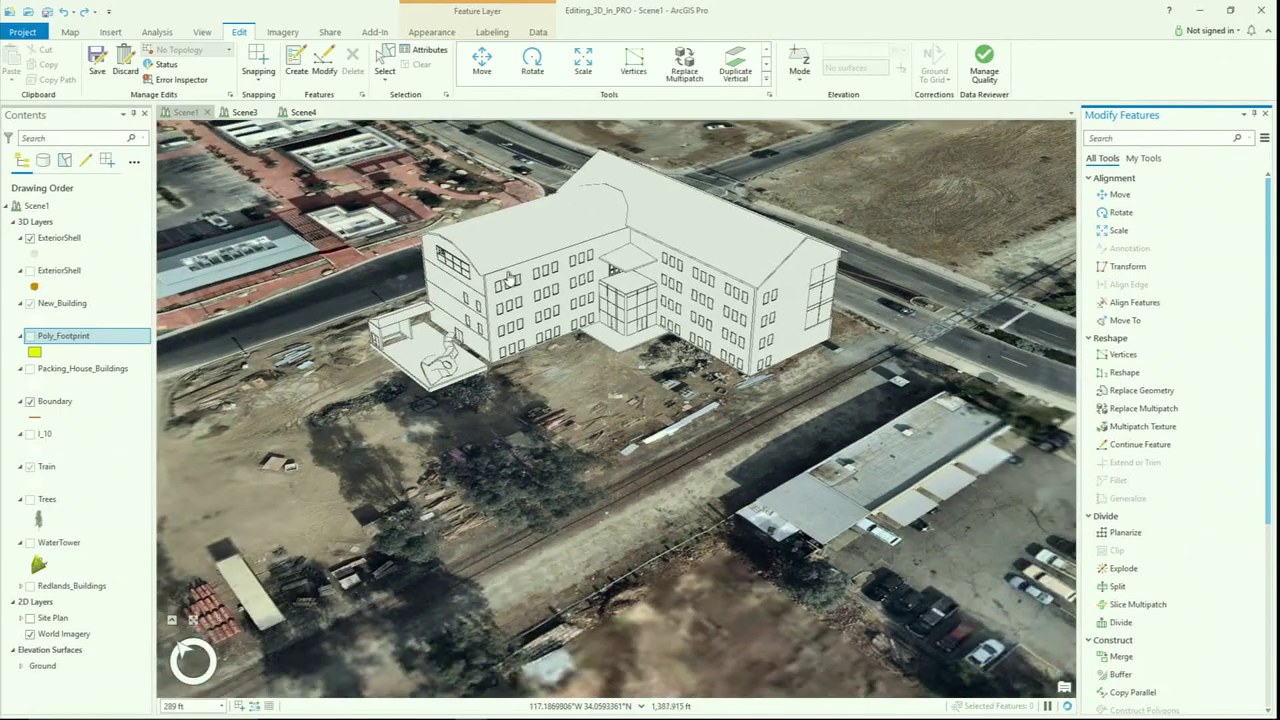
scroll(682, 237, up, 4)
scroll(682, 237, up, 5)
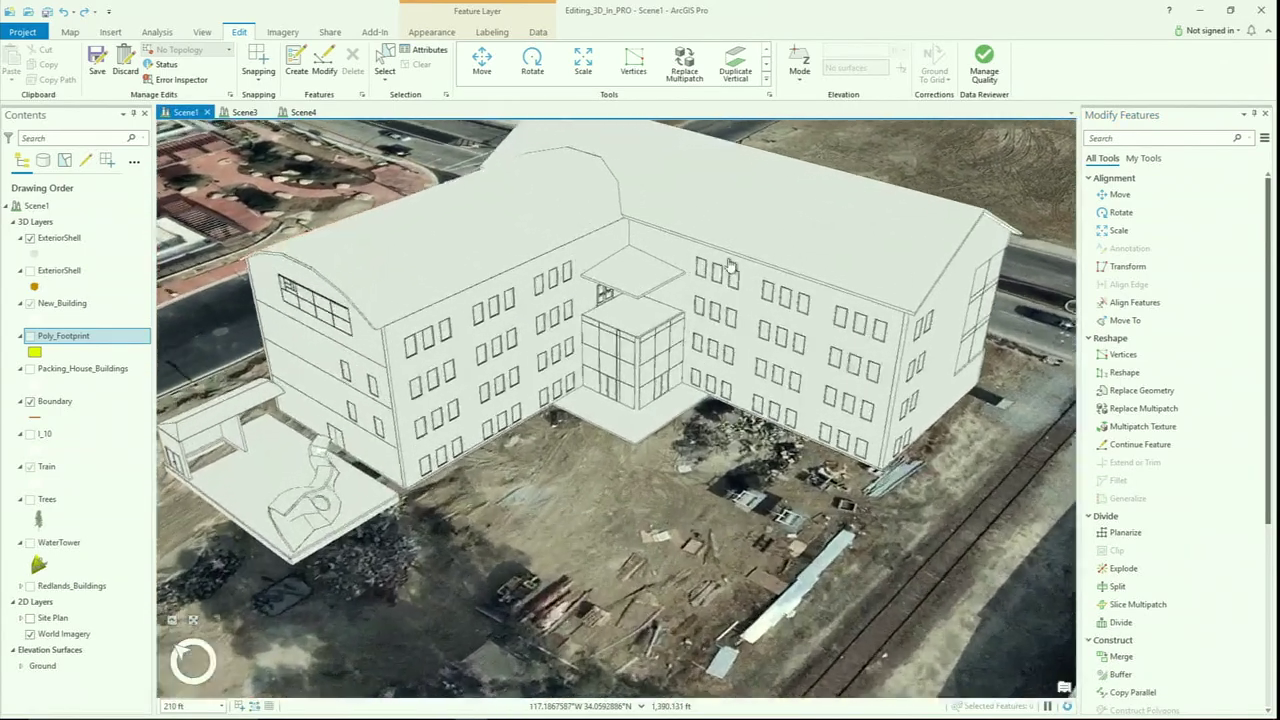
scroll(780, 314, up, 1)
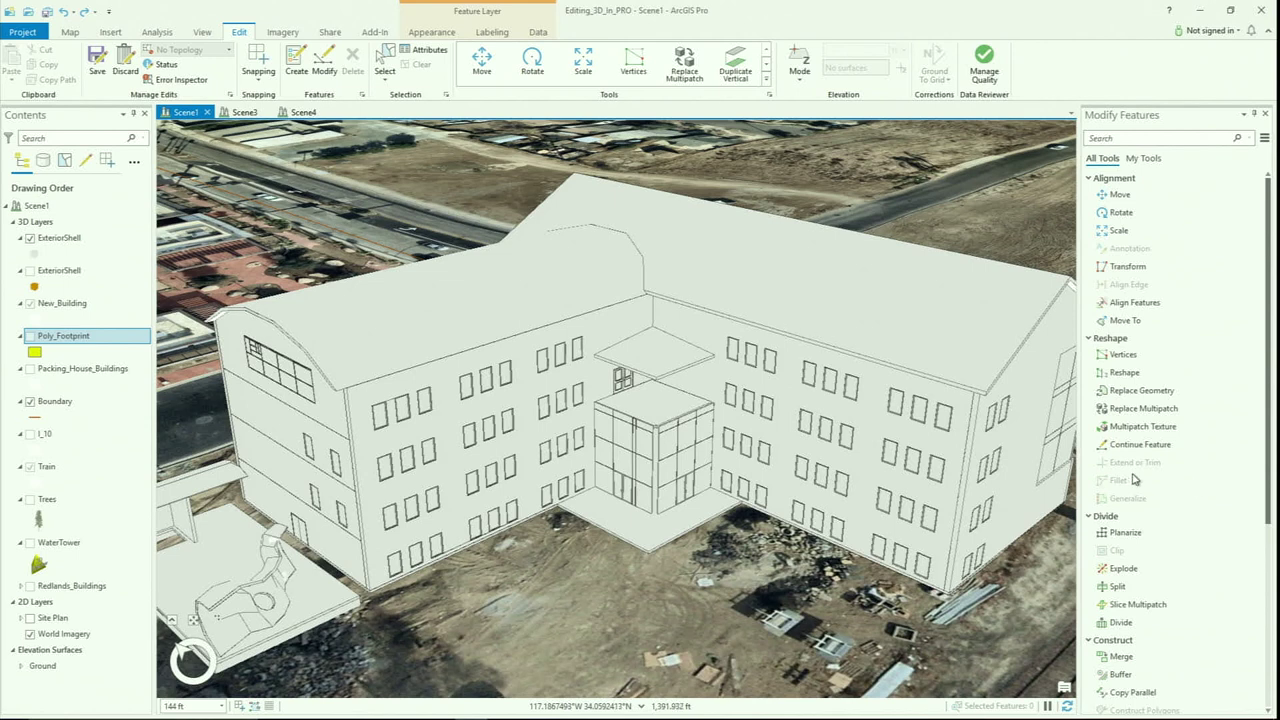
click(1150, 427)
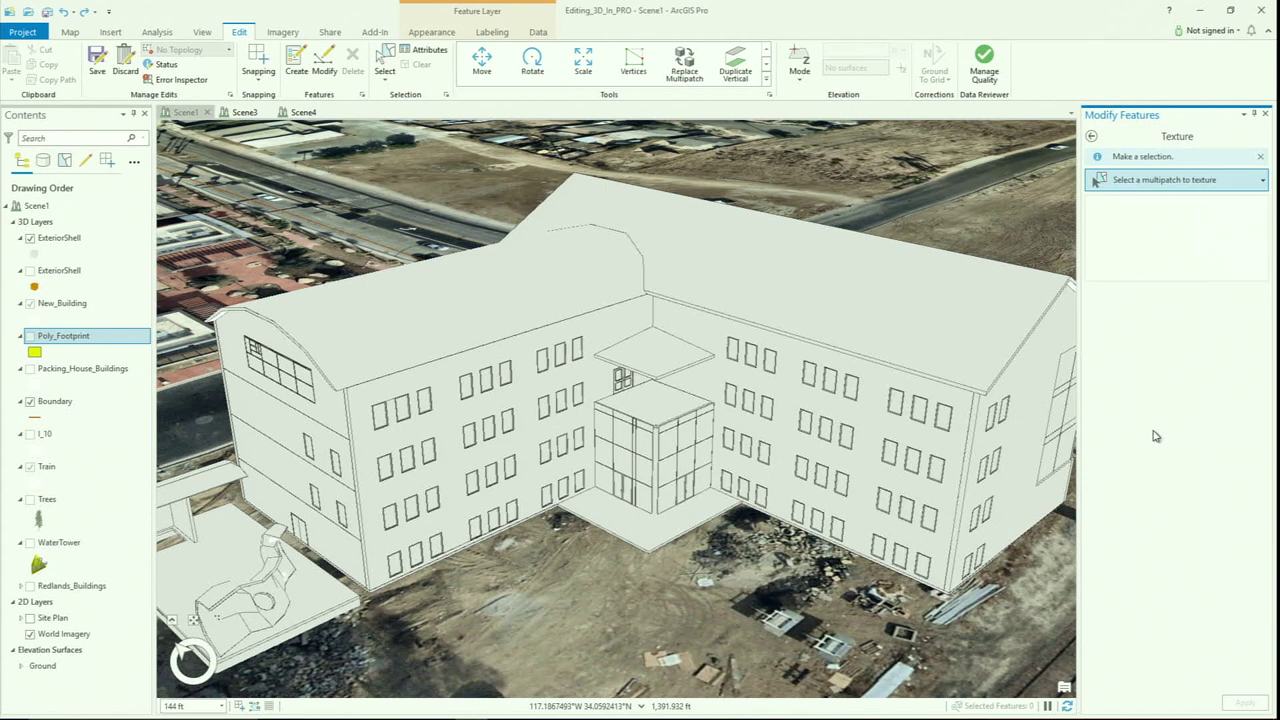
middle_drag(1022, 465, 818, 480)
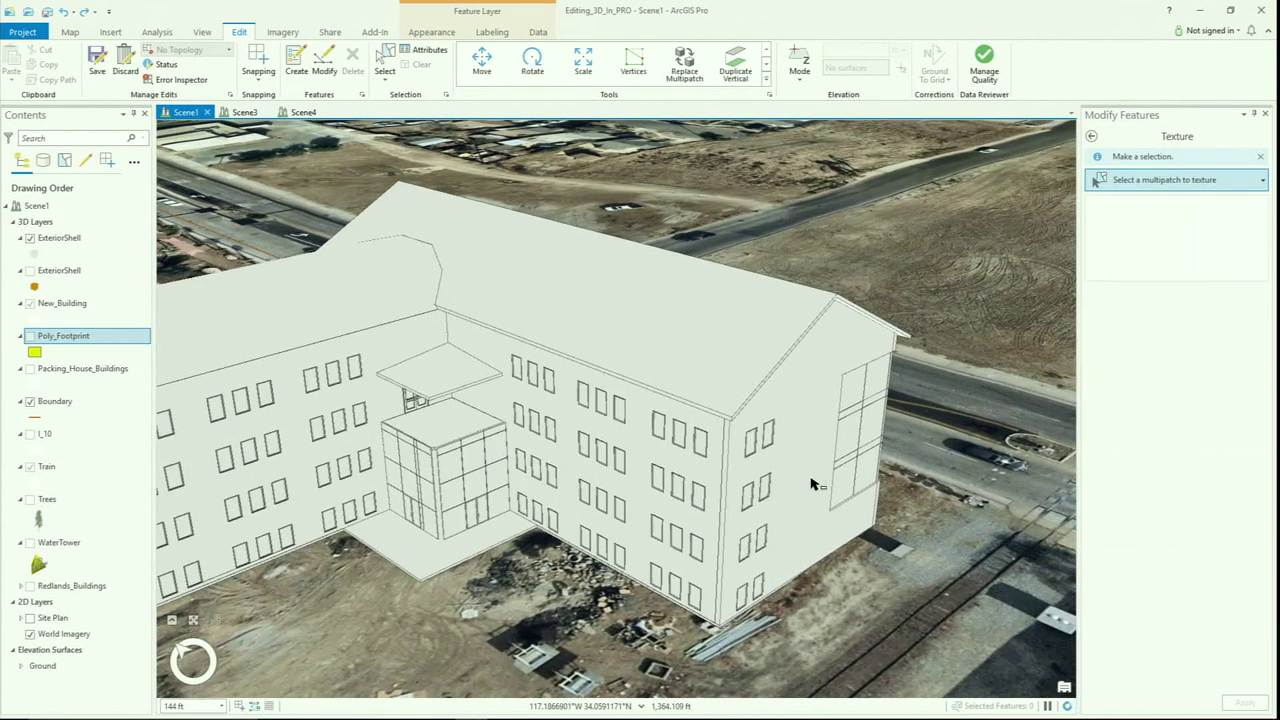
click(812, 468)
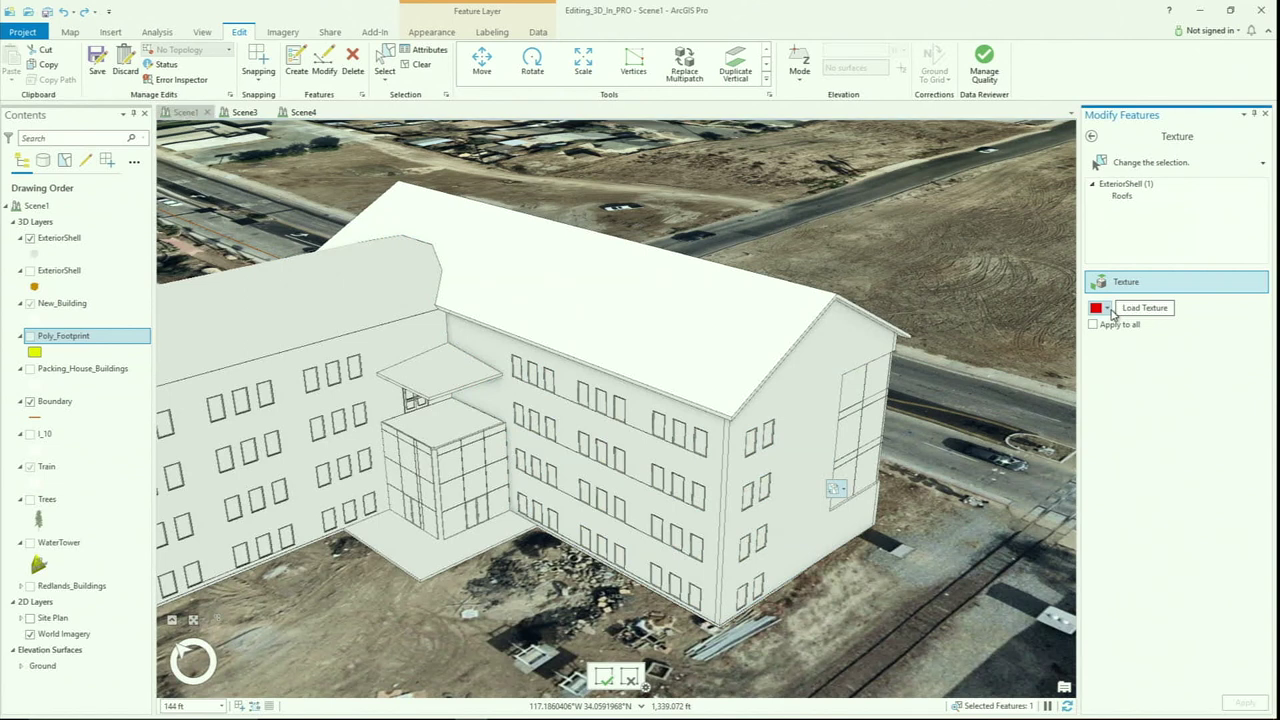
click(1107, 309)
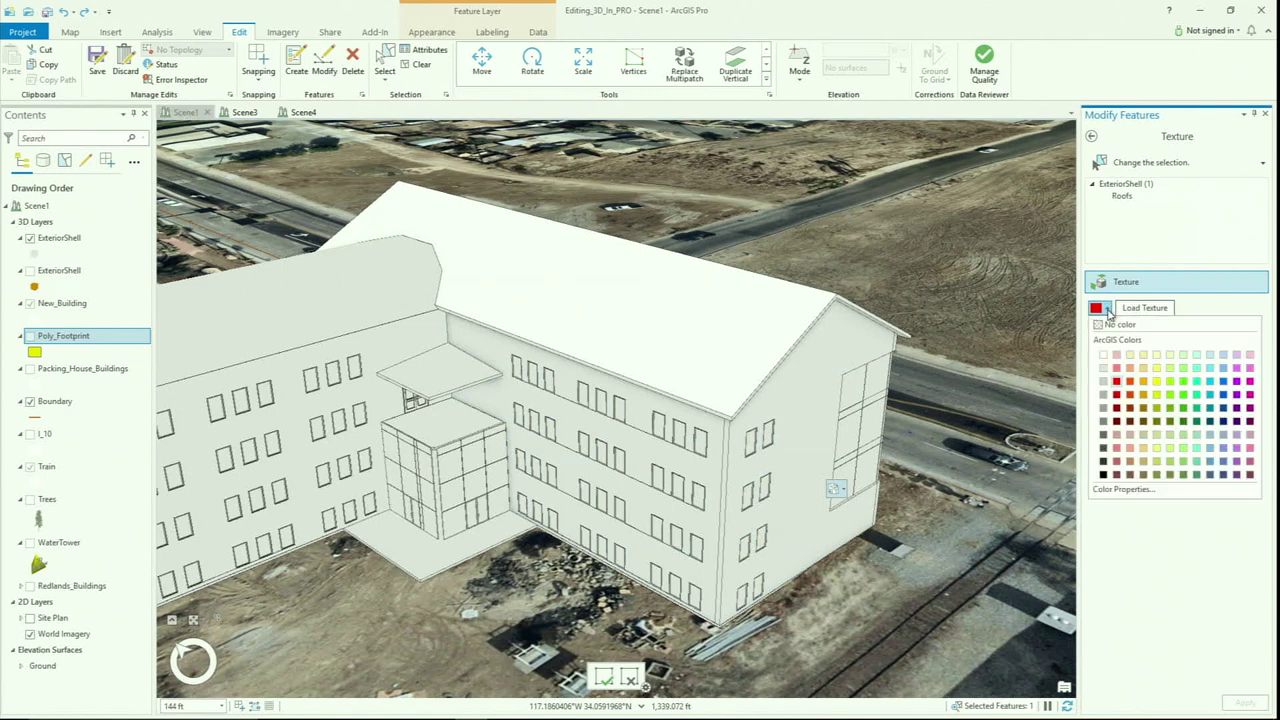
click(1186, 412)
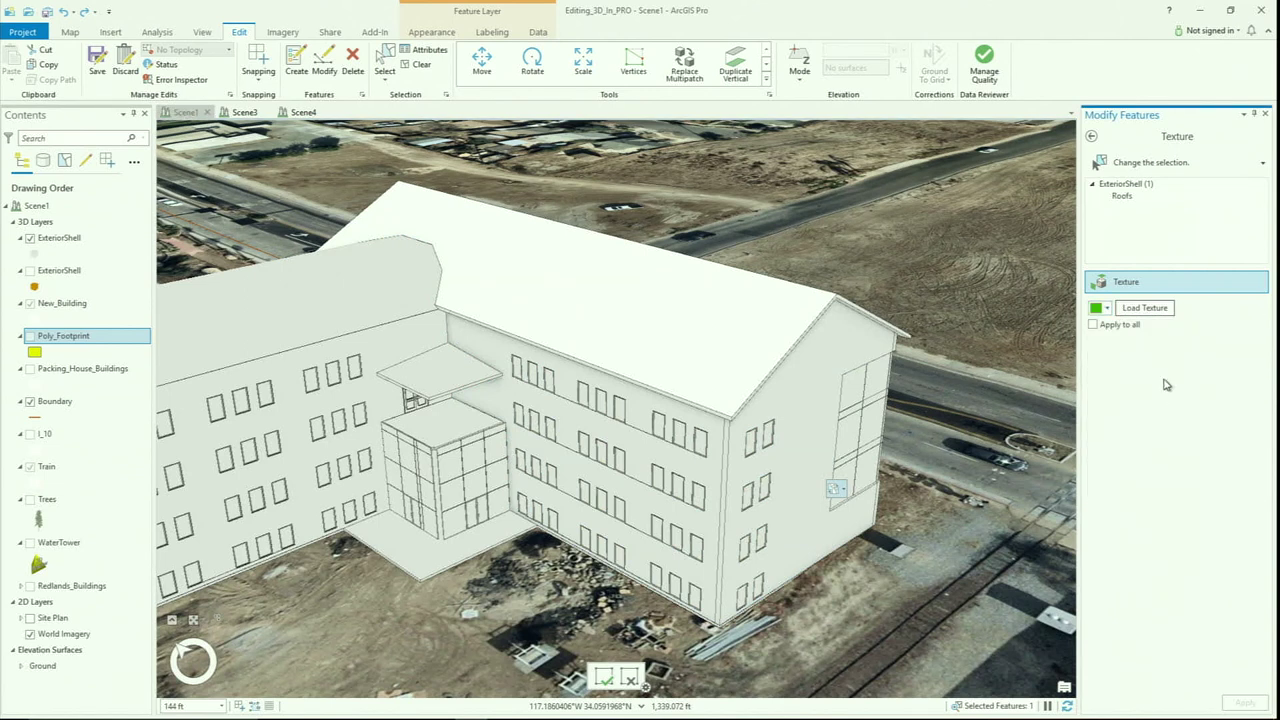
click(800, 386)
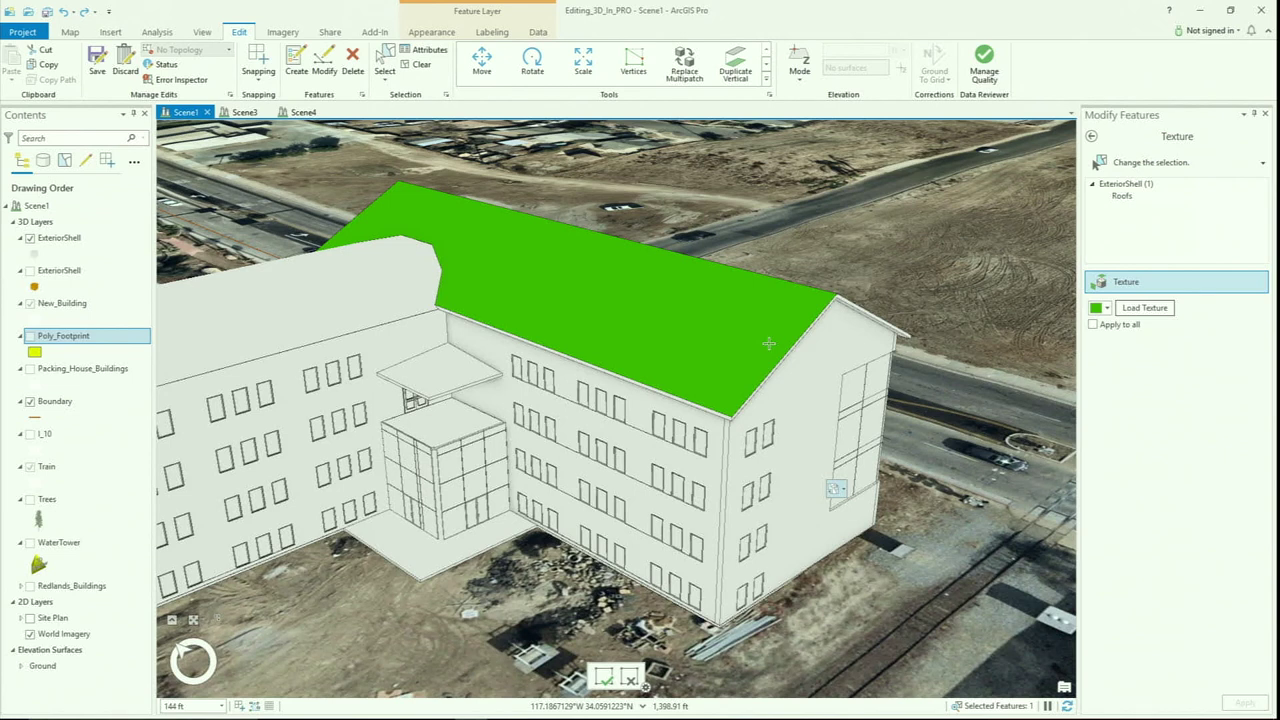
click(1093, 324)
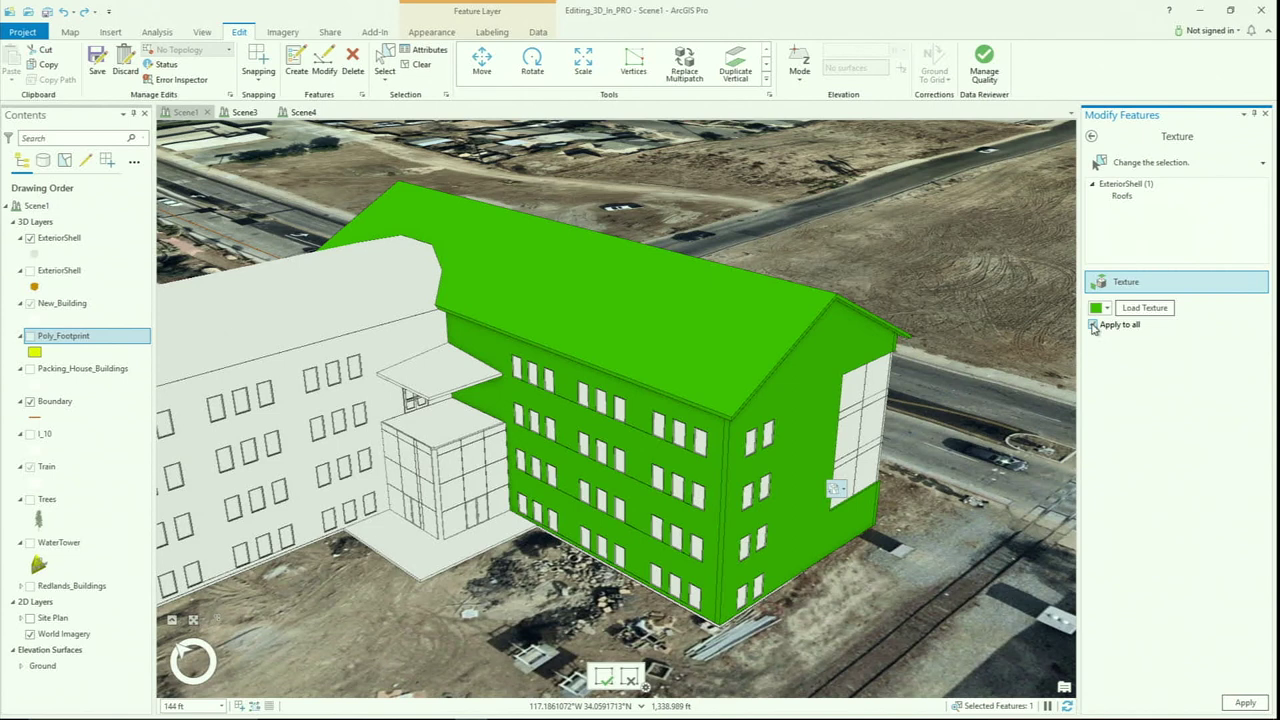
- Load Side.jpg as the texture image and try different zoom levels in its preview
click(1143, 310)
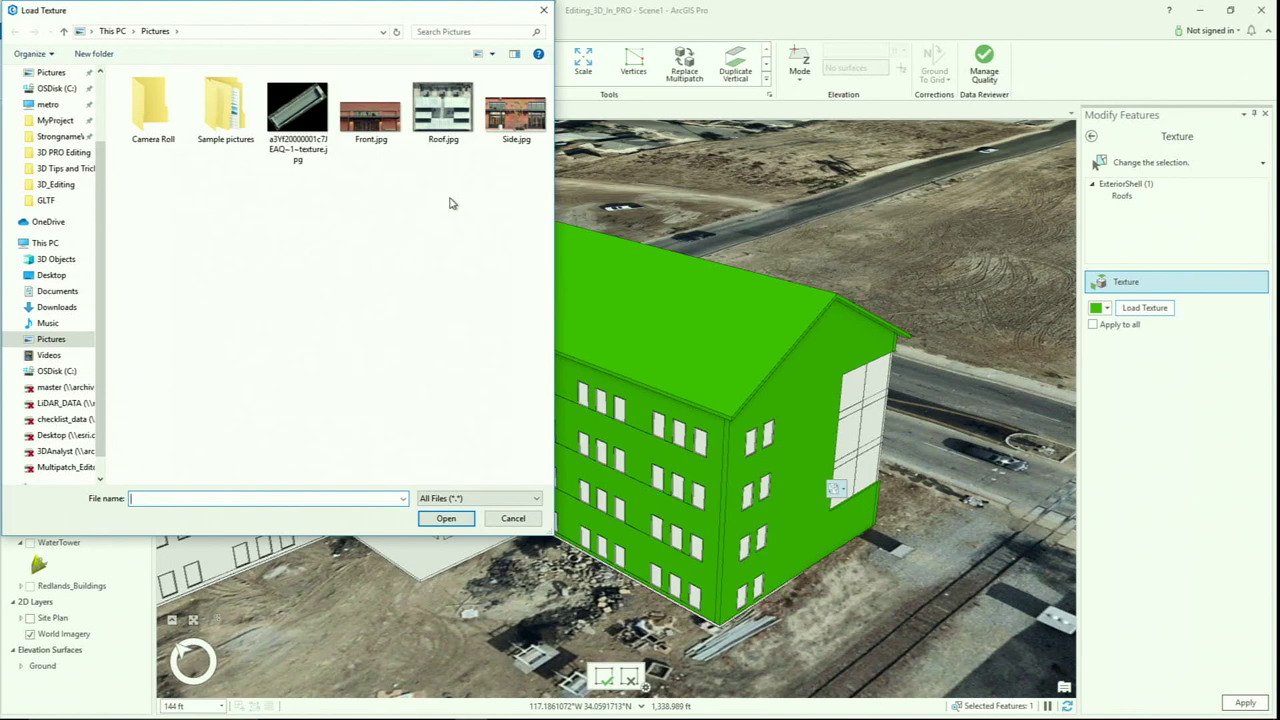
click(524, 119)
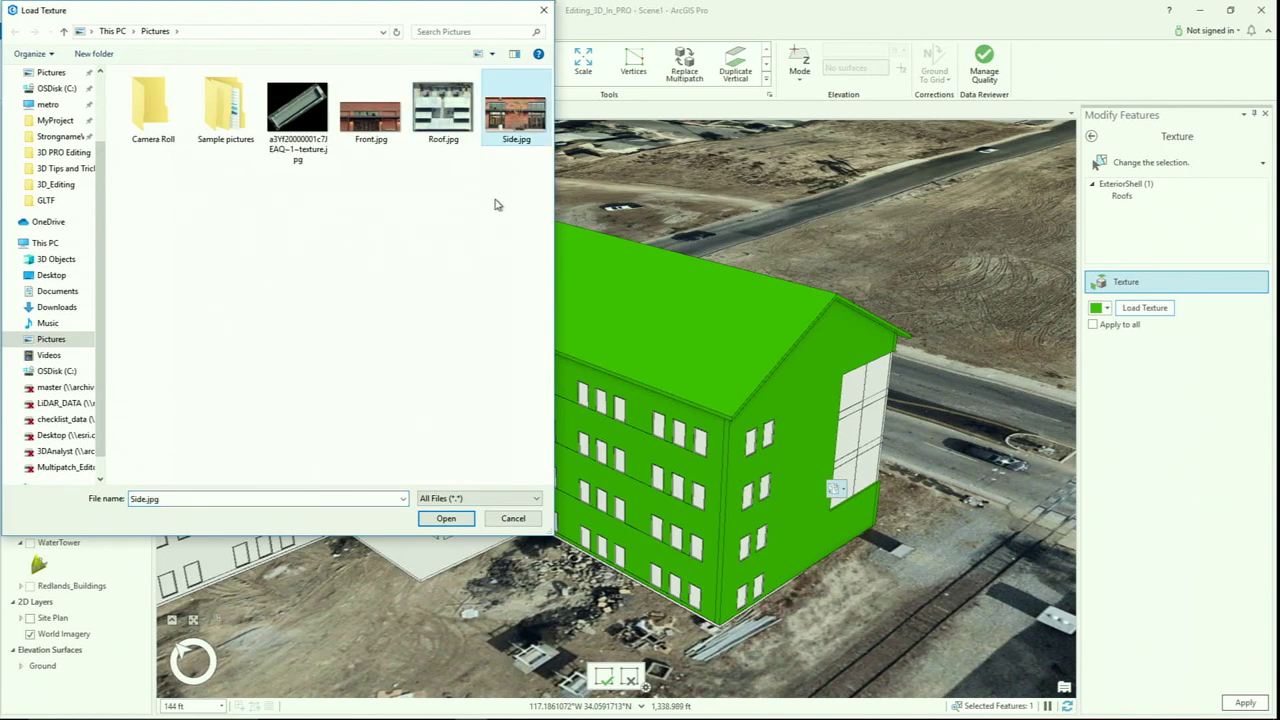
click(446, 518)
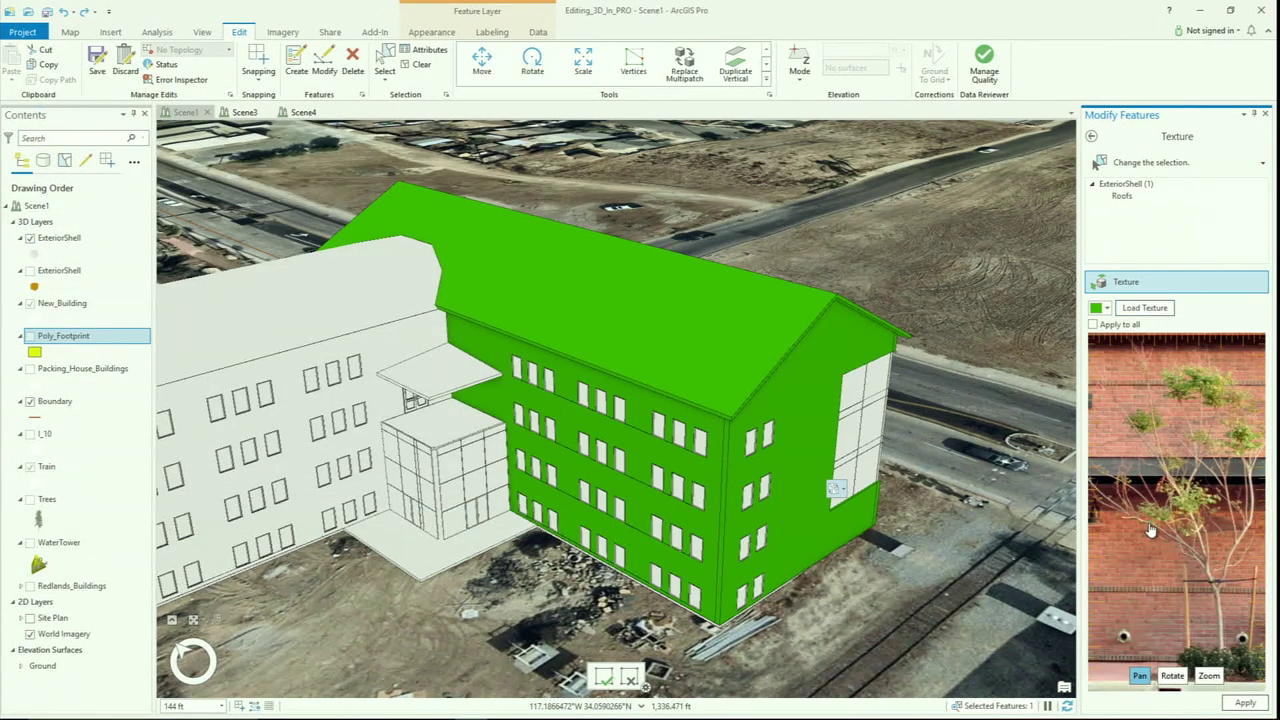
scroll(1174, 499, down, 3)
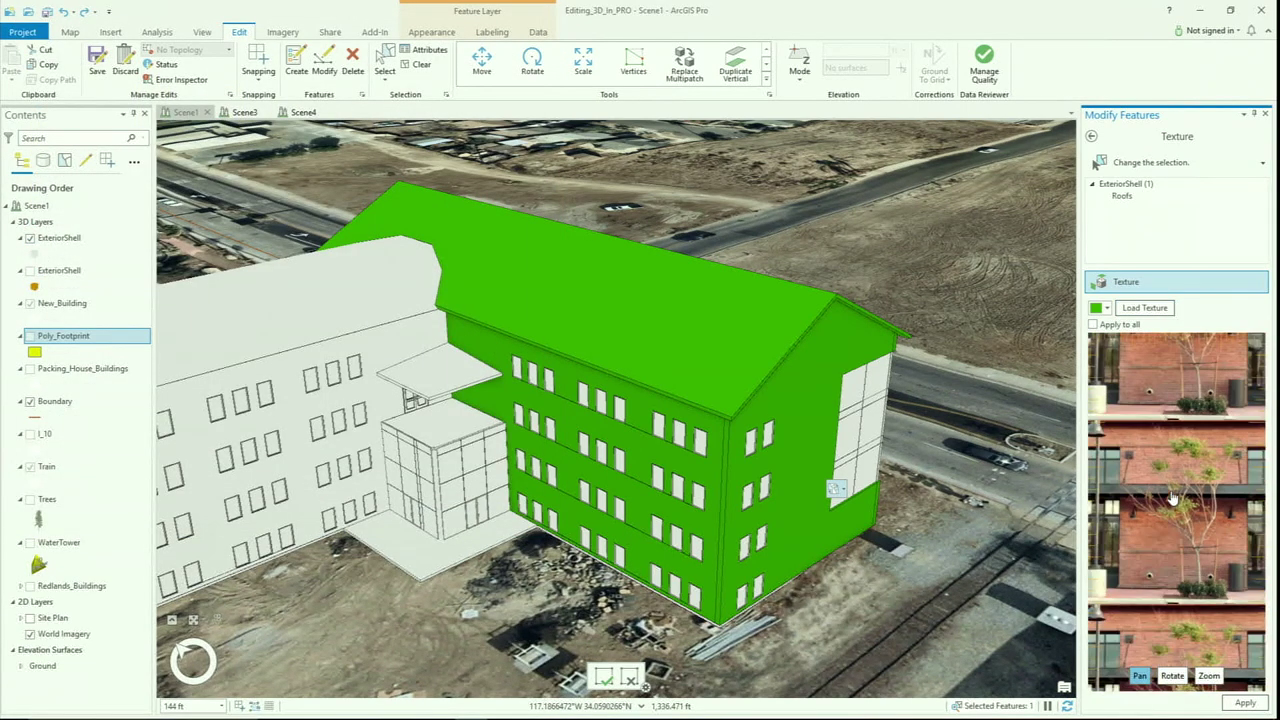
scroll(1174, 499, up, 4)
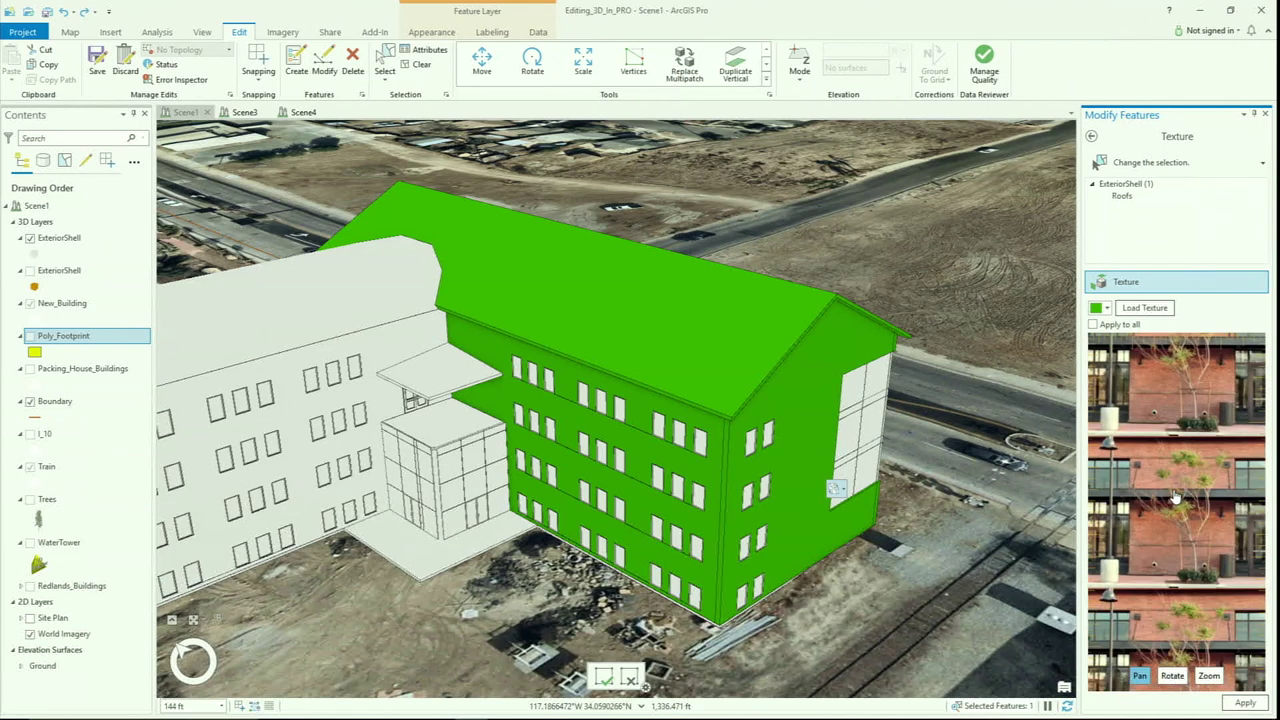
scroll(1174, 499, up, 2)
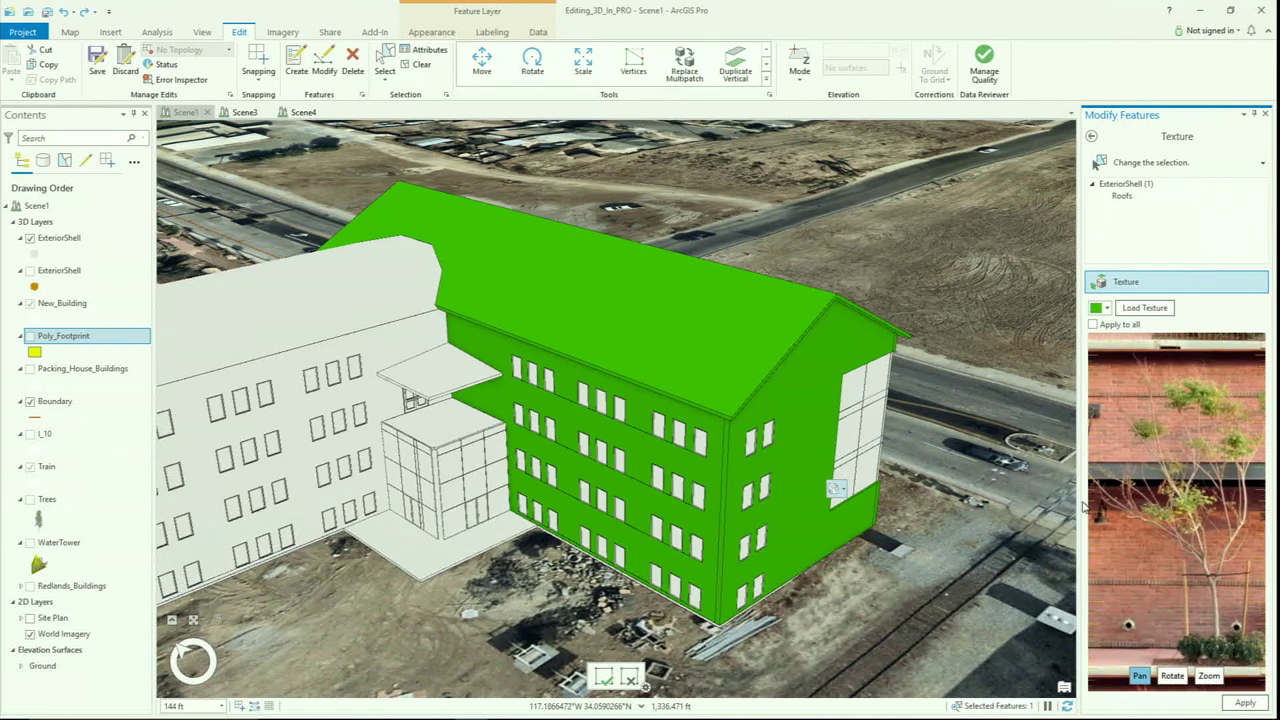
- Texture the wing's gable-end wall with the loaded image, pan and enlarge it to show mainly plain brickwork, and apply the edits
middle_drag(798, 493, 816, 520)
click(816, 520)
scroll(816, 520, up, 3)
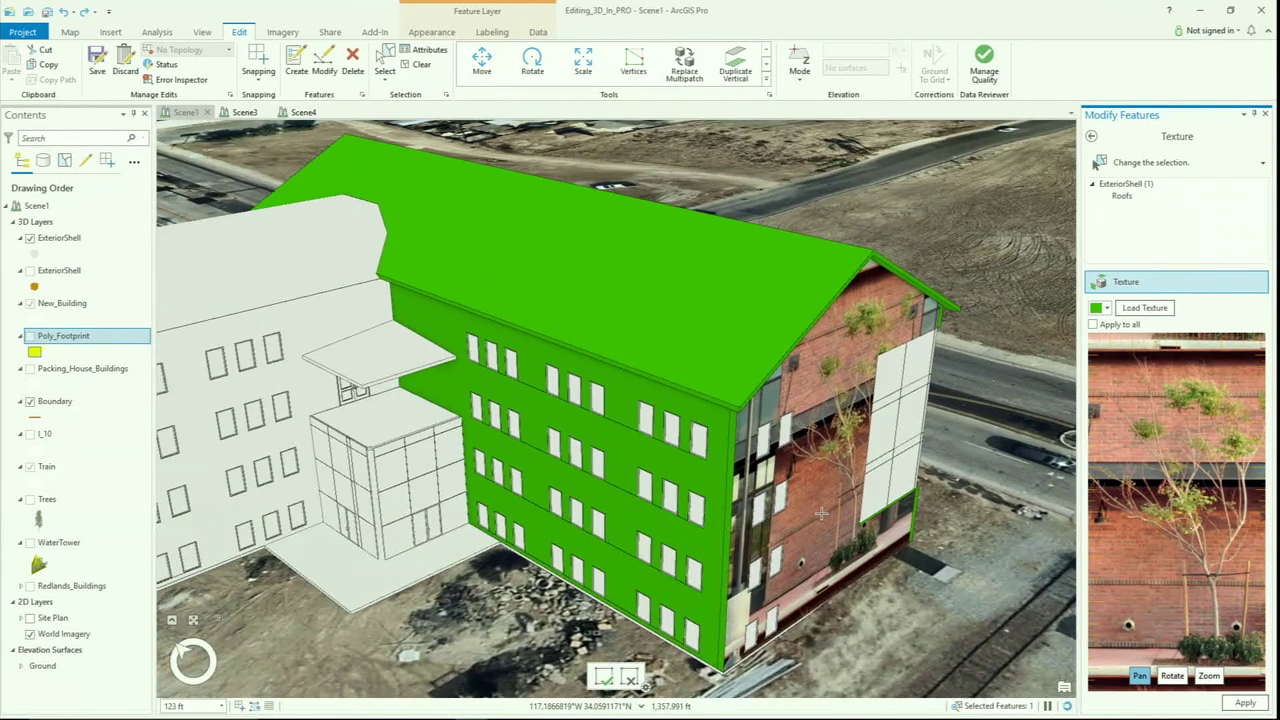
drag(1178, 551, 1176, 509)
scroll(1140, 570, up, 4)
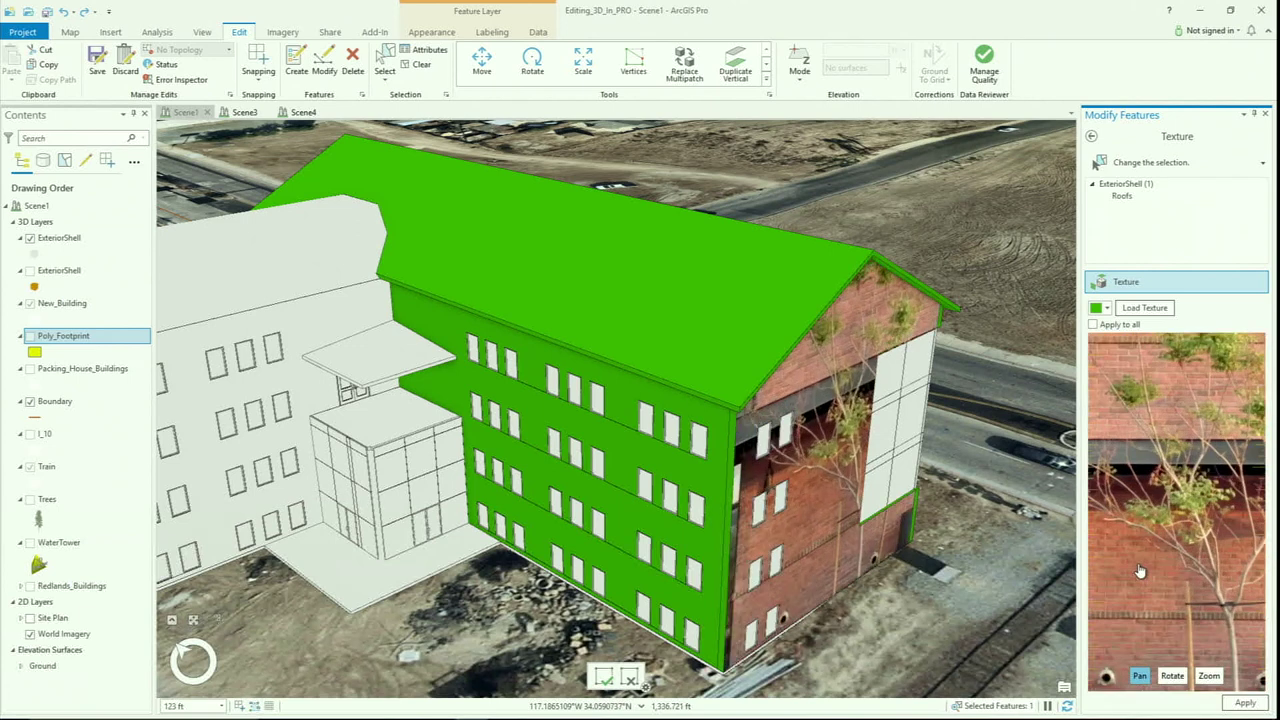
drag(1140, 570, 1163, 488)
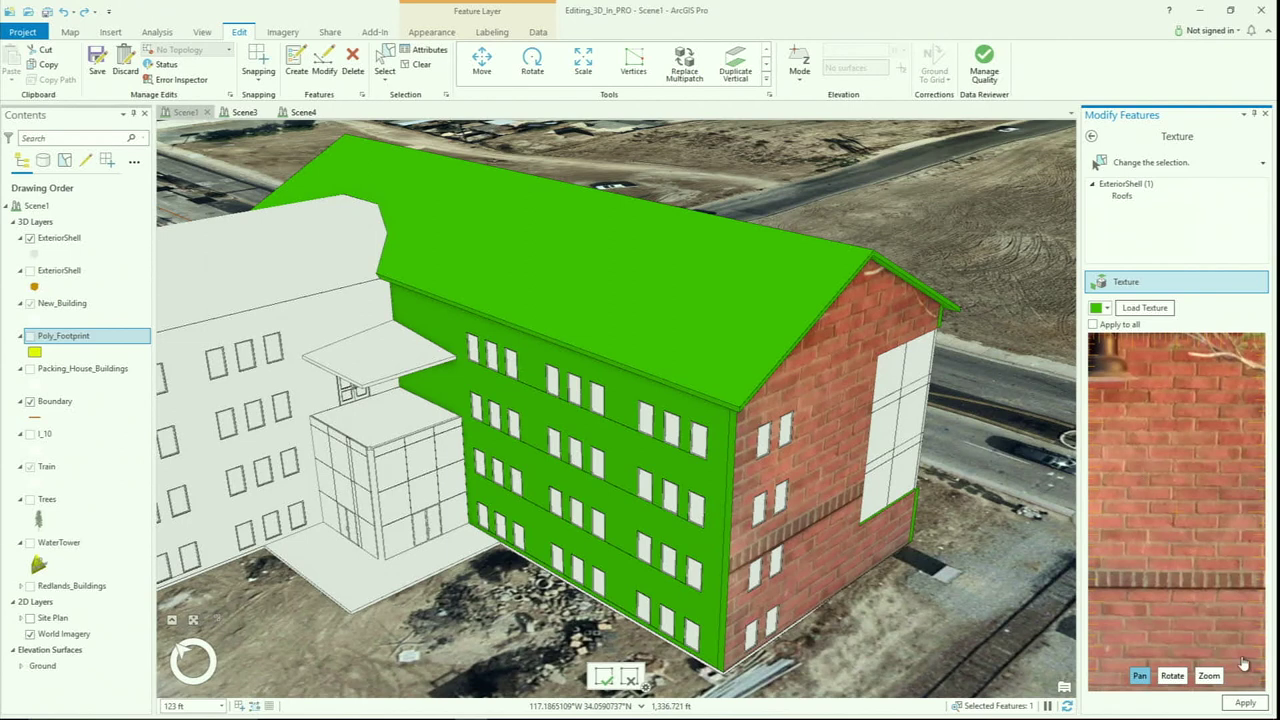
click(1248, 704)
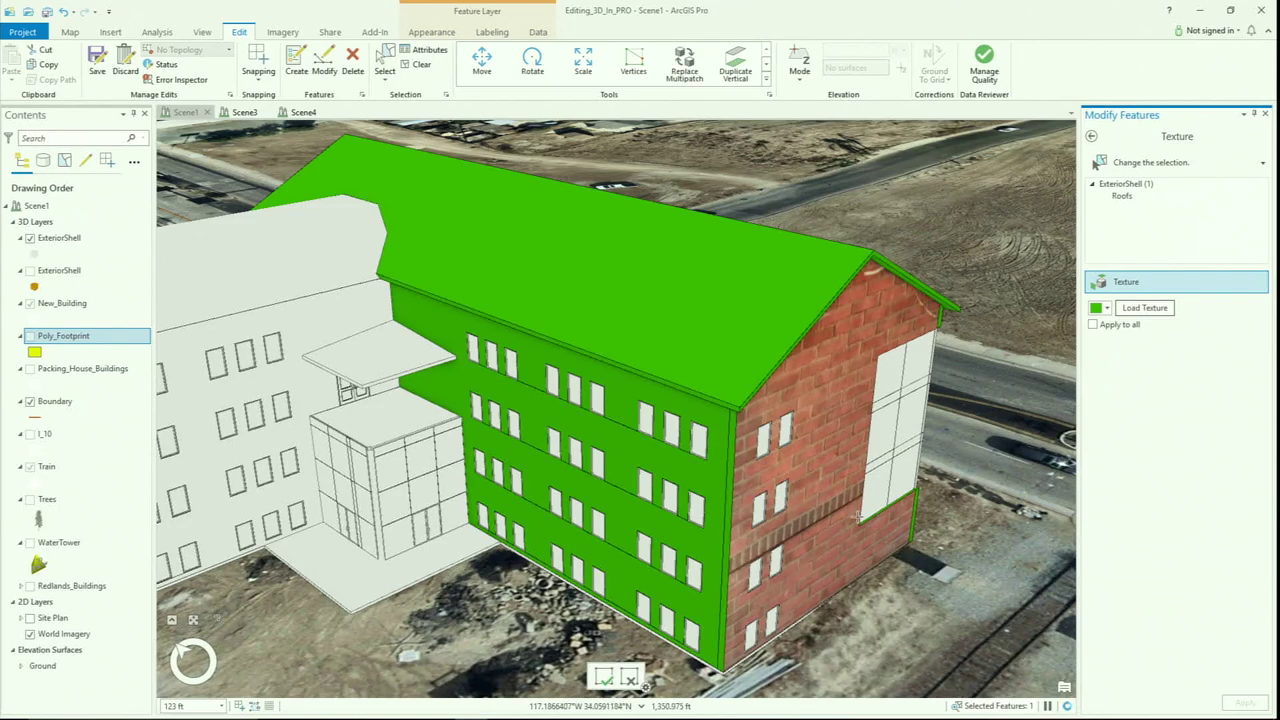
- Clear the selection and examine the textured gabled wing from its gable end, street side and courtyard side
scroll(910, 548, down, 2)
middle_drag(910, 548, 646, 317)
click(428, 66)
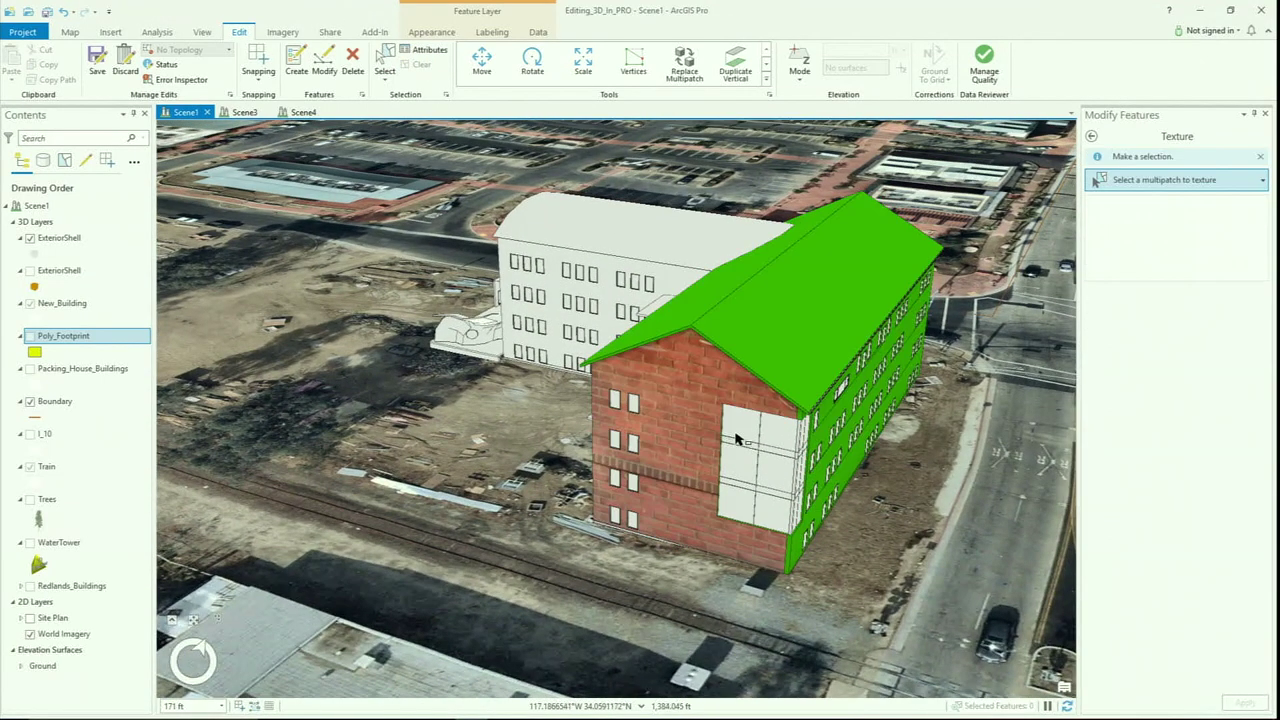
middle_drag(740, 442, 737, 440)
scroll(737, 440, down, 2)
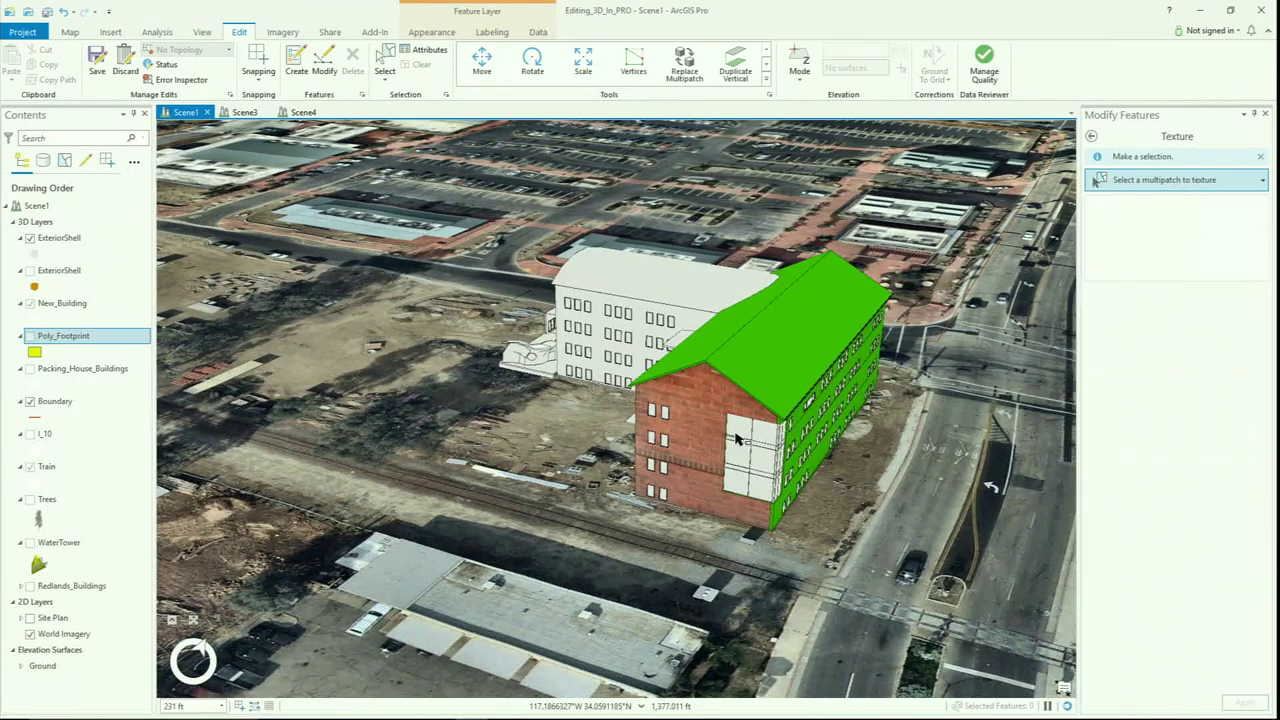
scroll(737, 440, down, 2)
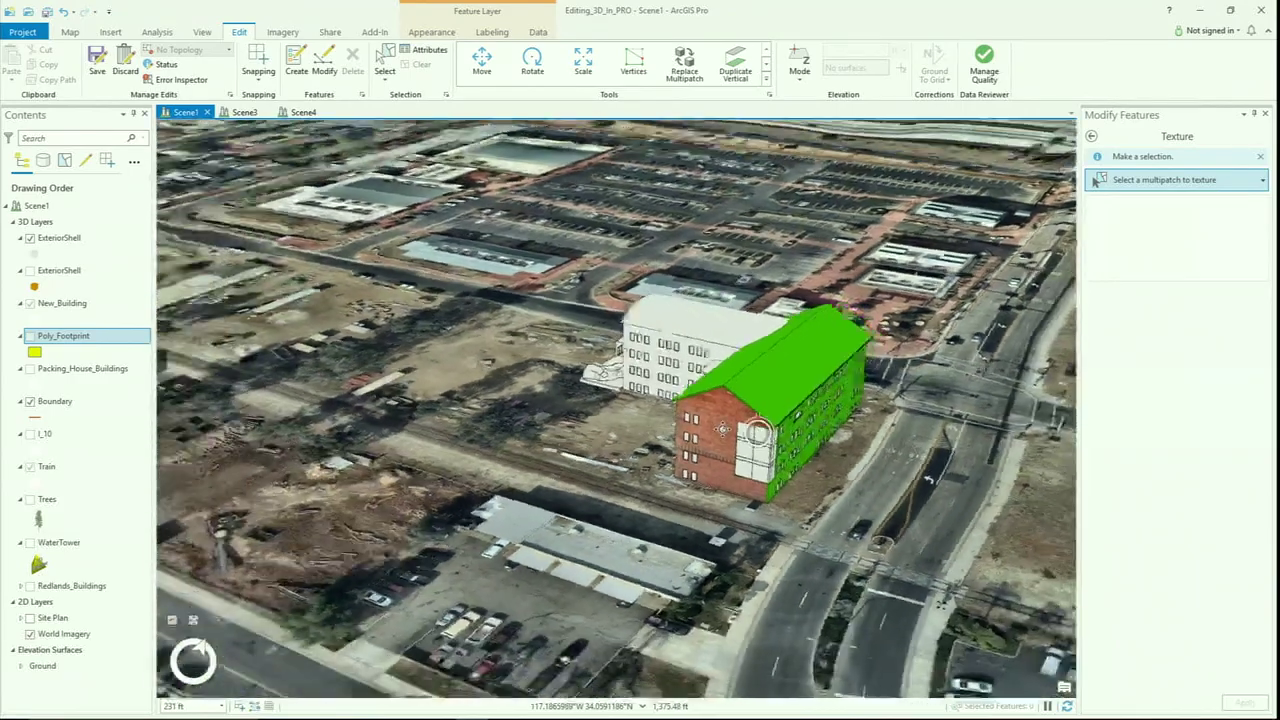
middle_drag(757, 432, 757, 432)
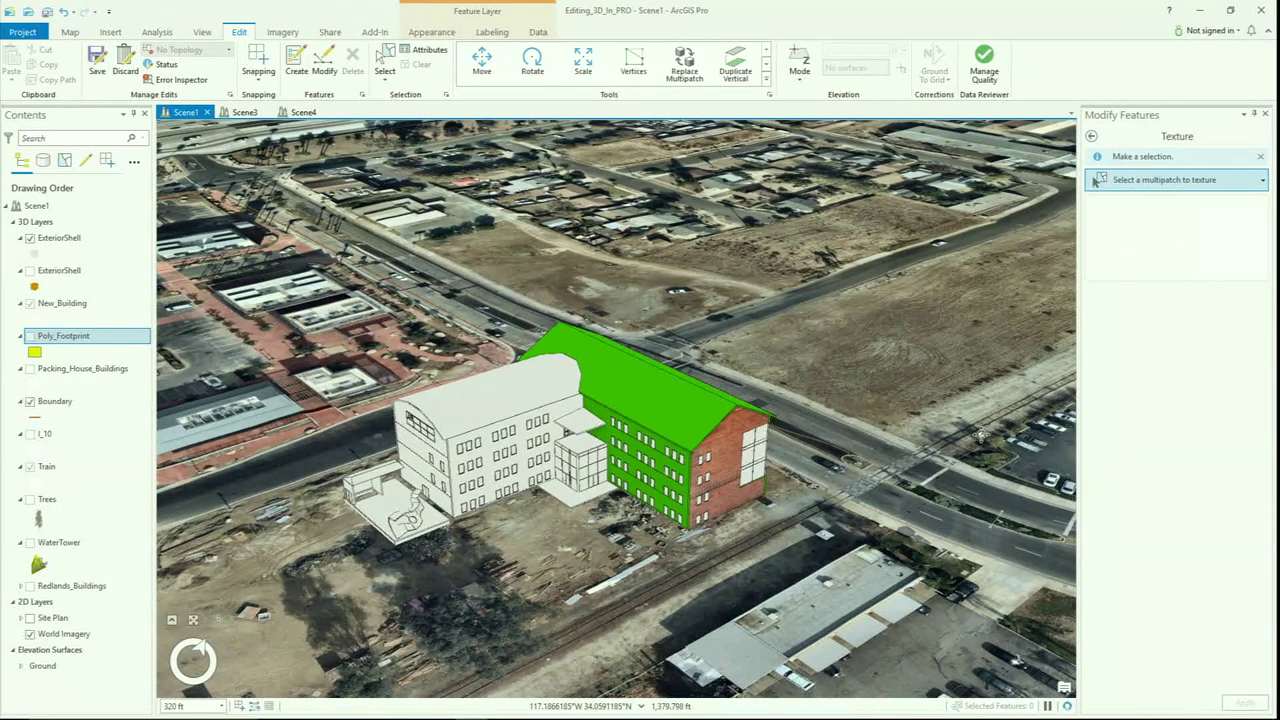
scroll(668, 497, up, 4)
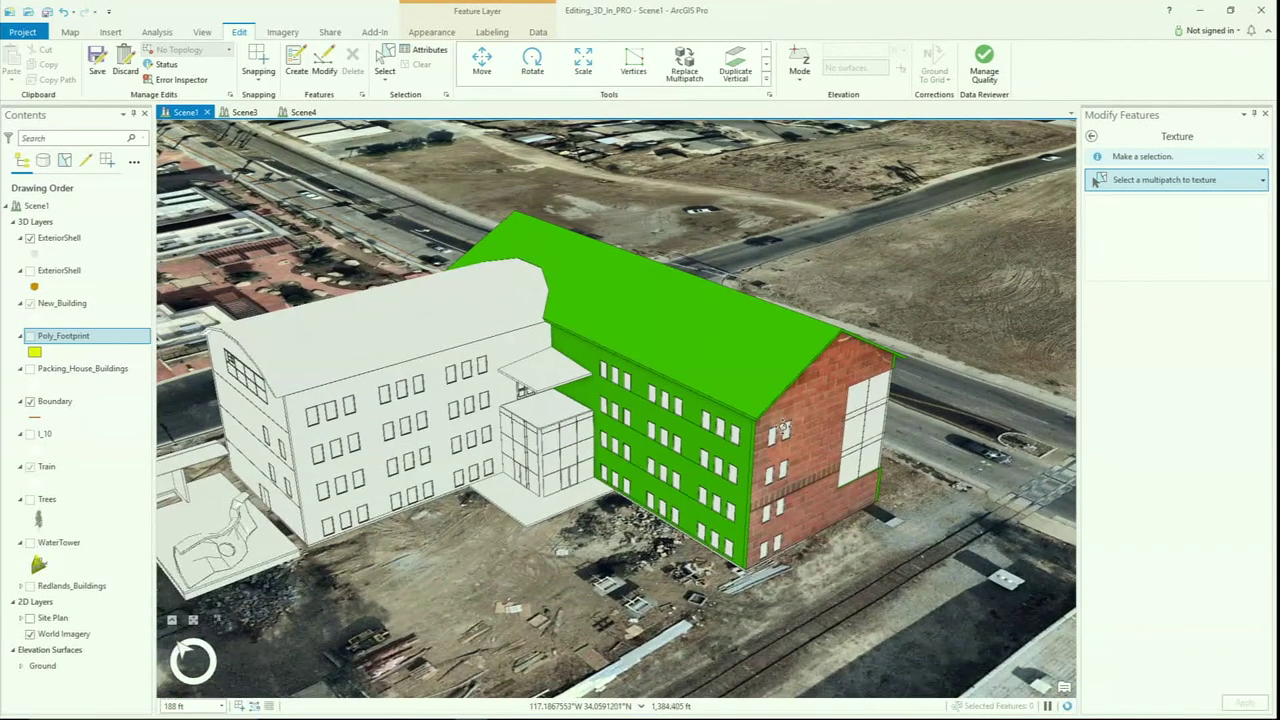
middle_drag(805, 448, 800, 452)
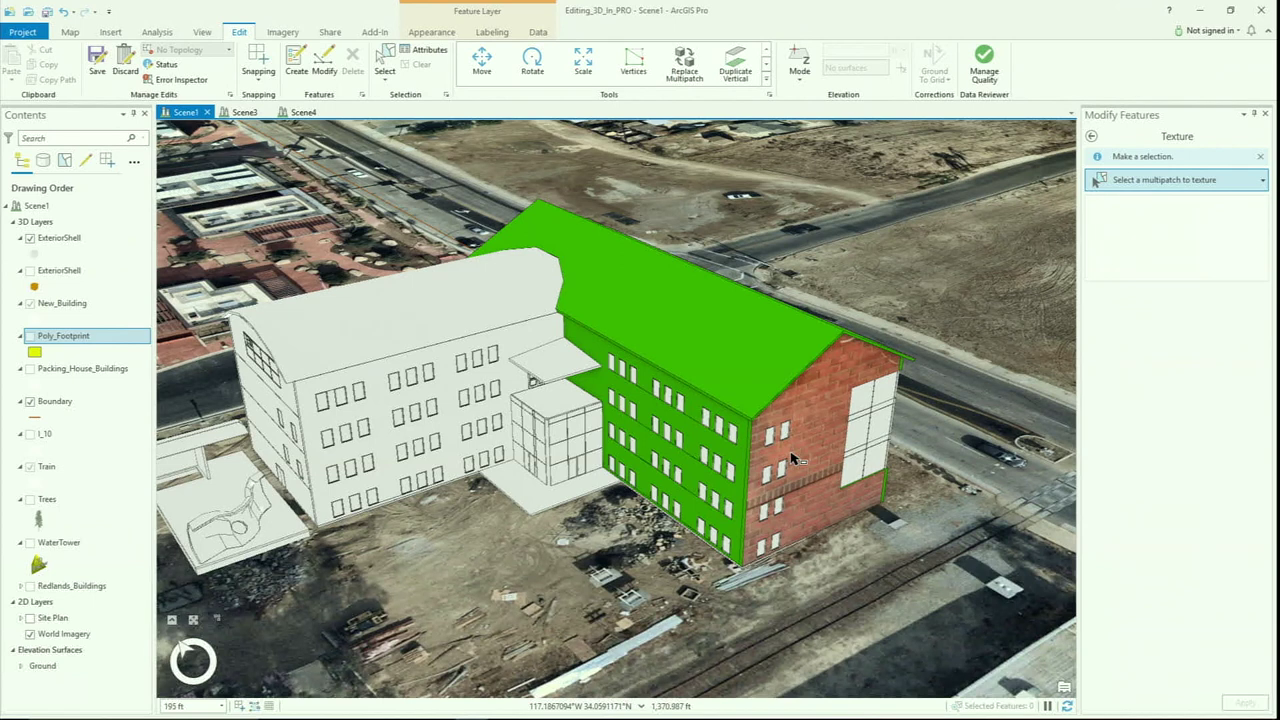
- Check the curved roof and the courtyard wall beneath it as individual features, and select both together
click(384, 62)
scroll(529, 314, up, 5)
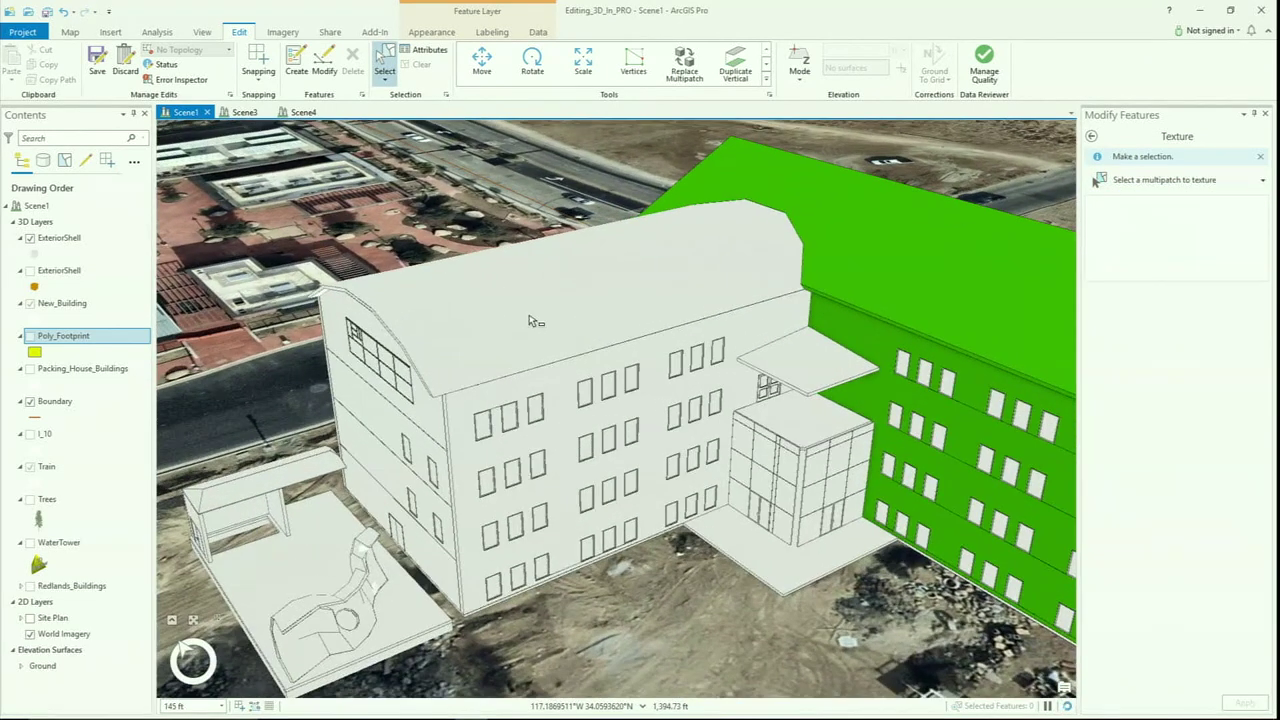
click(529, 314)
click(562, 399)
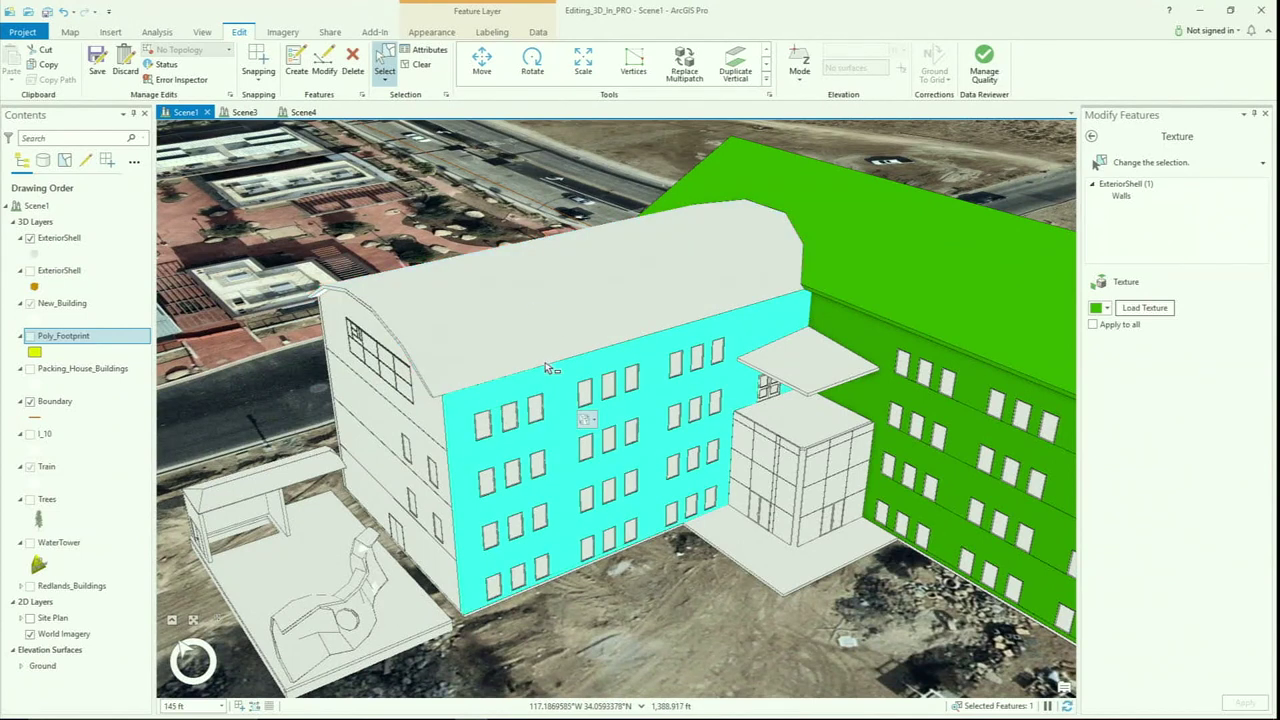
click(631, 612)
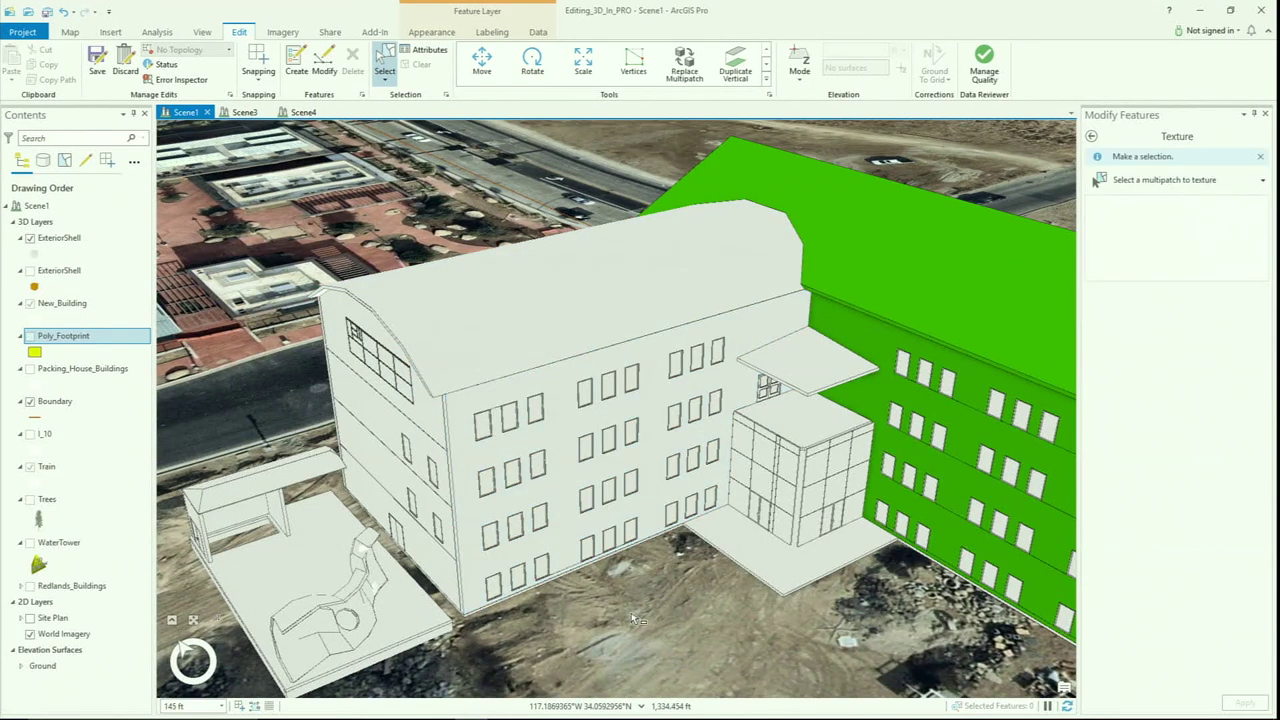
drag(568, 329, 557, 370)
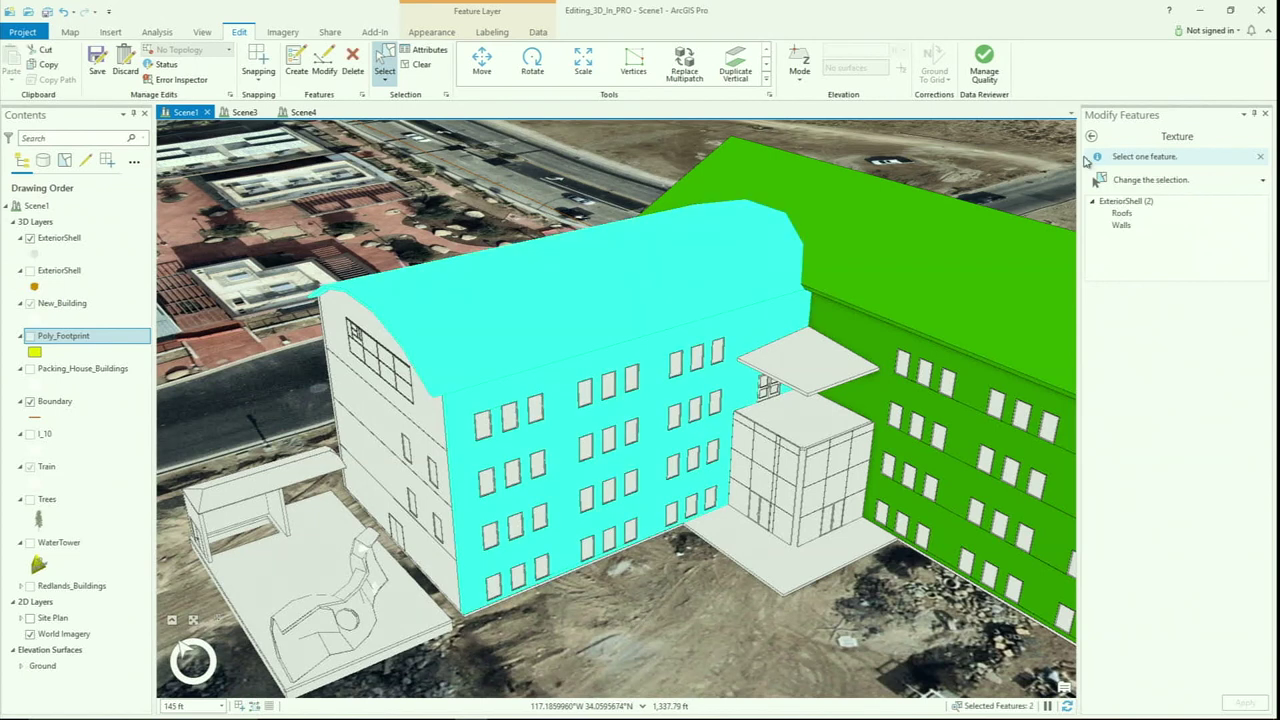
- Merge the selected Roofs and Walls features in ExteriorShell, preserving Roofs, and clear the selection after viewing the merged wing
click(1097, 143)
click(1093, 138)
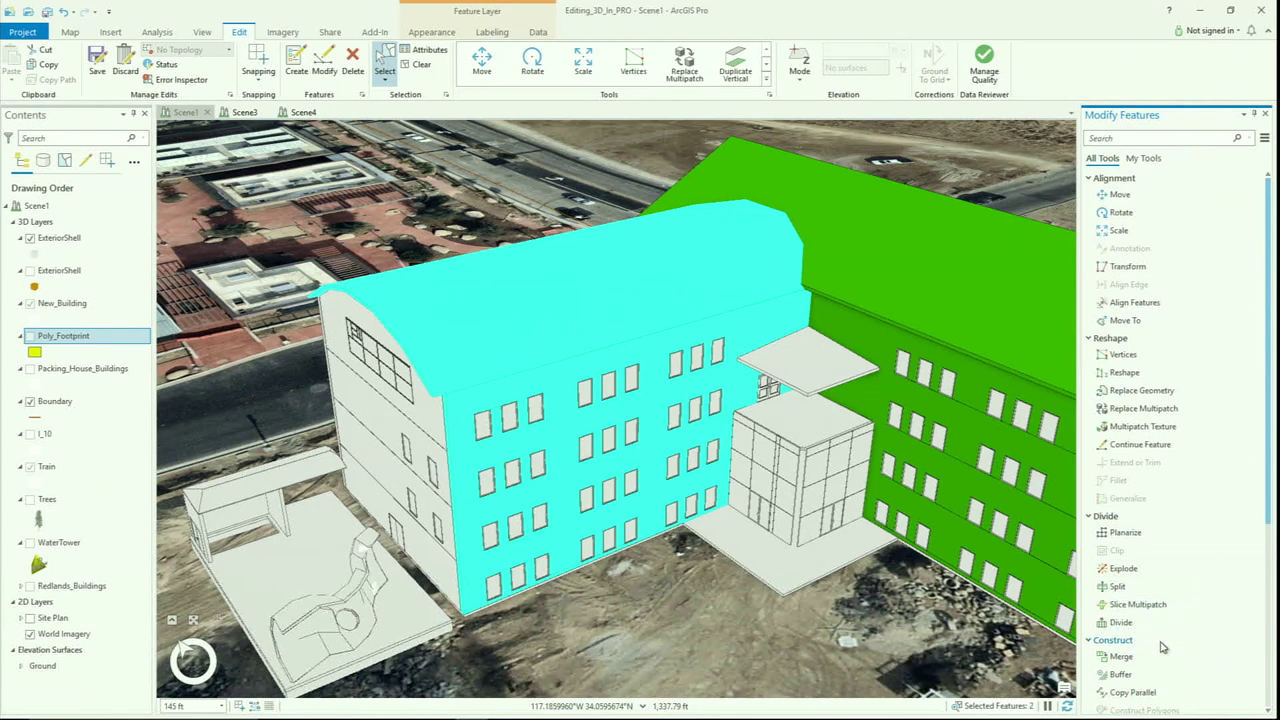
click(1123, 625)
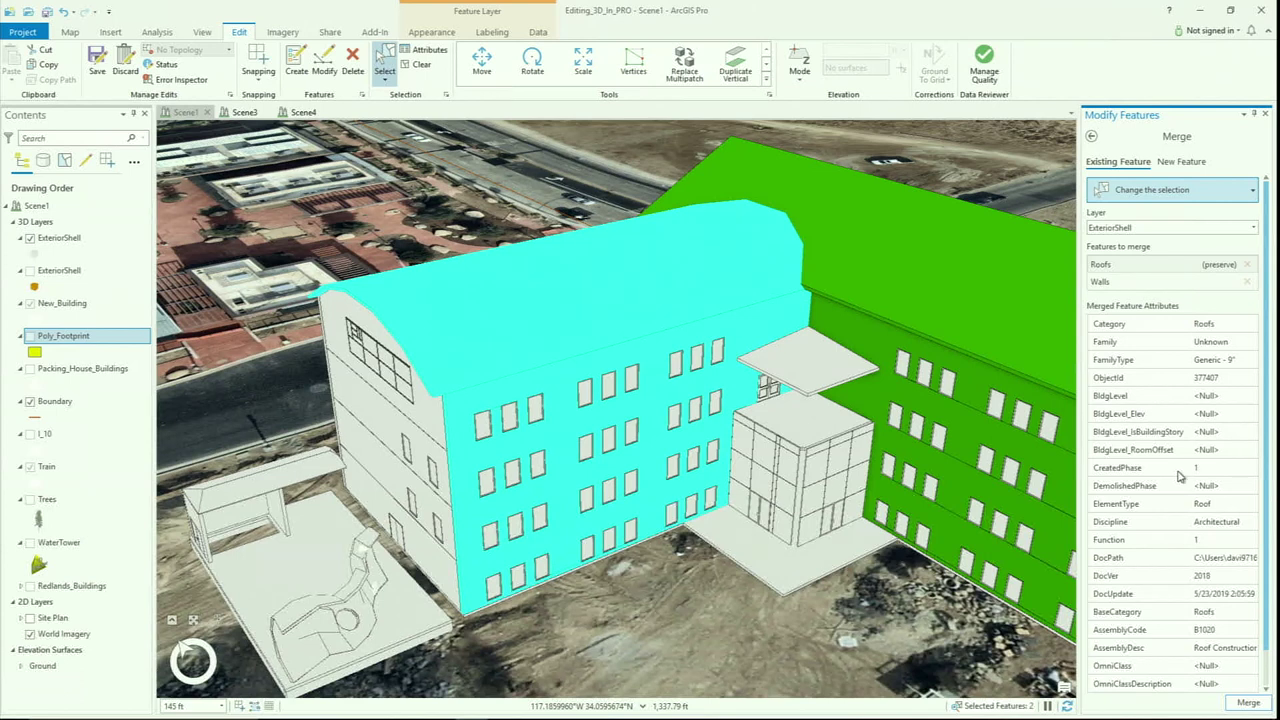
click(1246, 702)
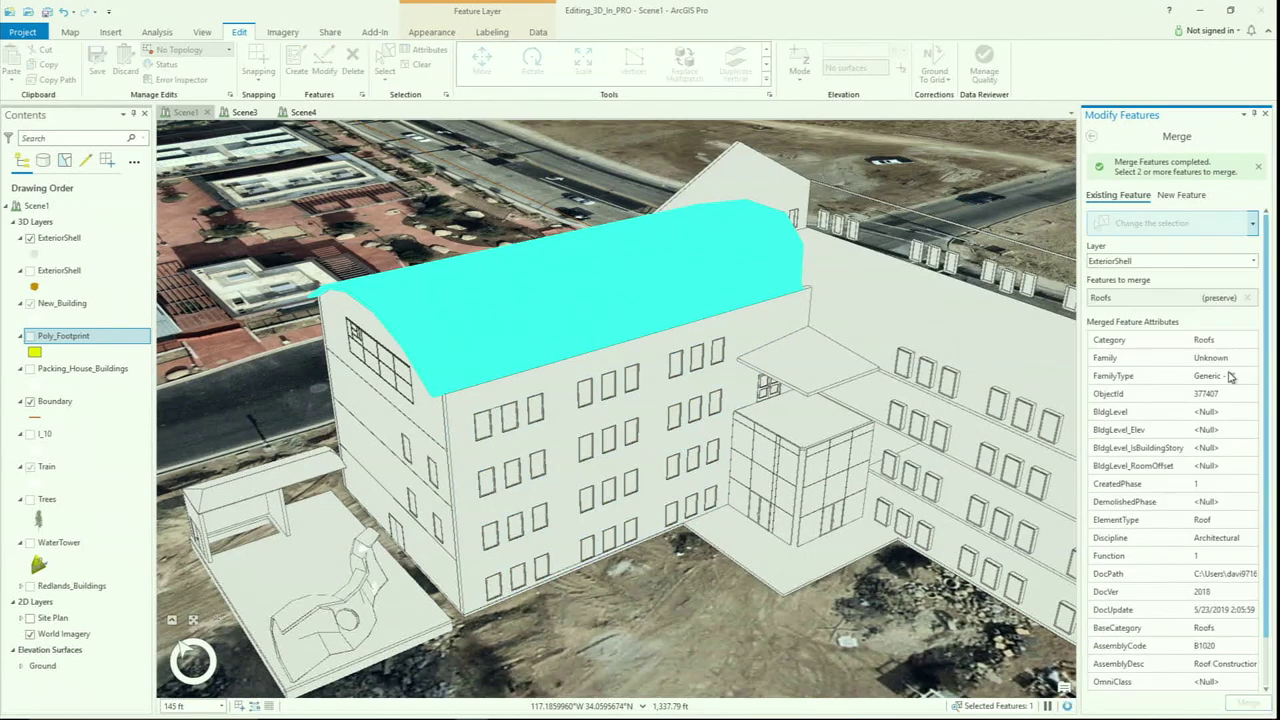
middle_drag(768, 415, 893, 418)
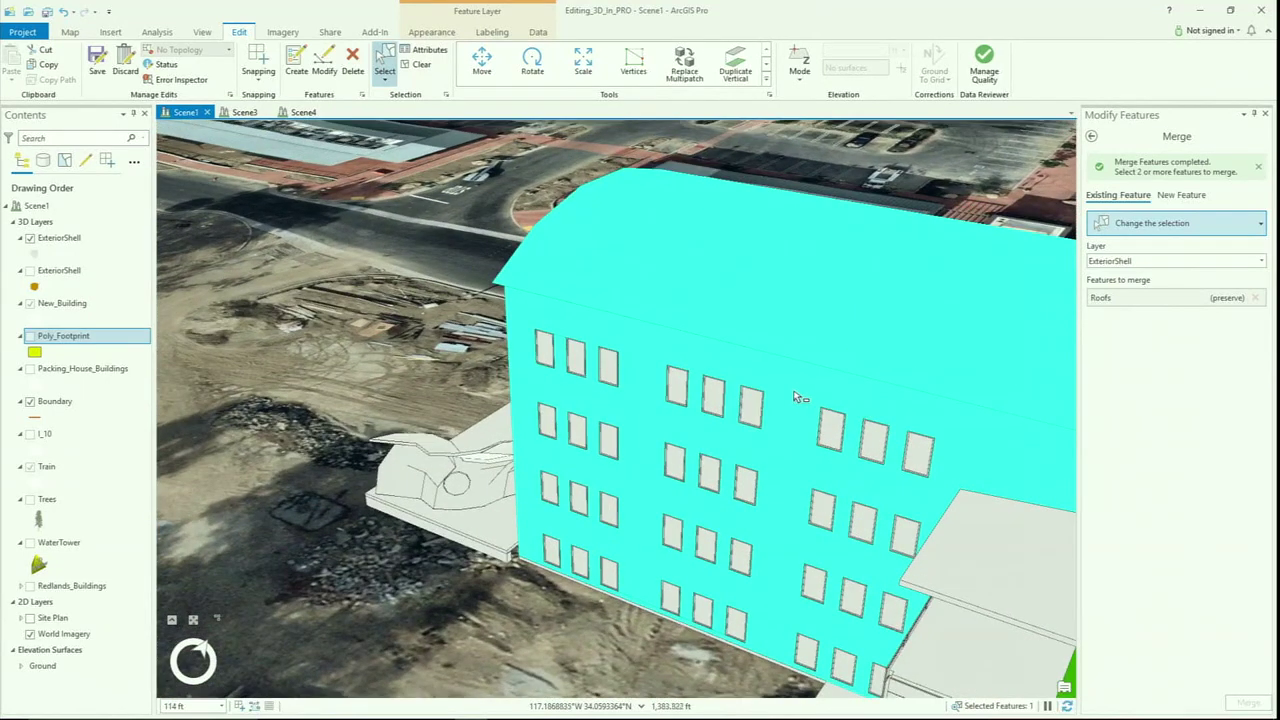
click(458, 612)
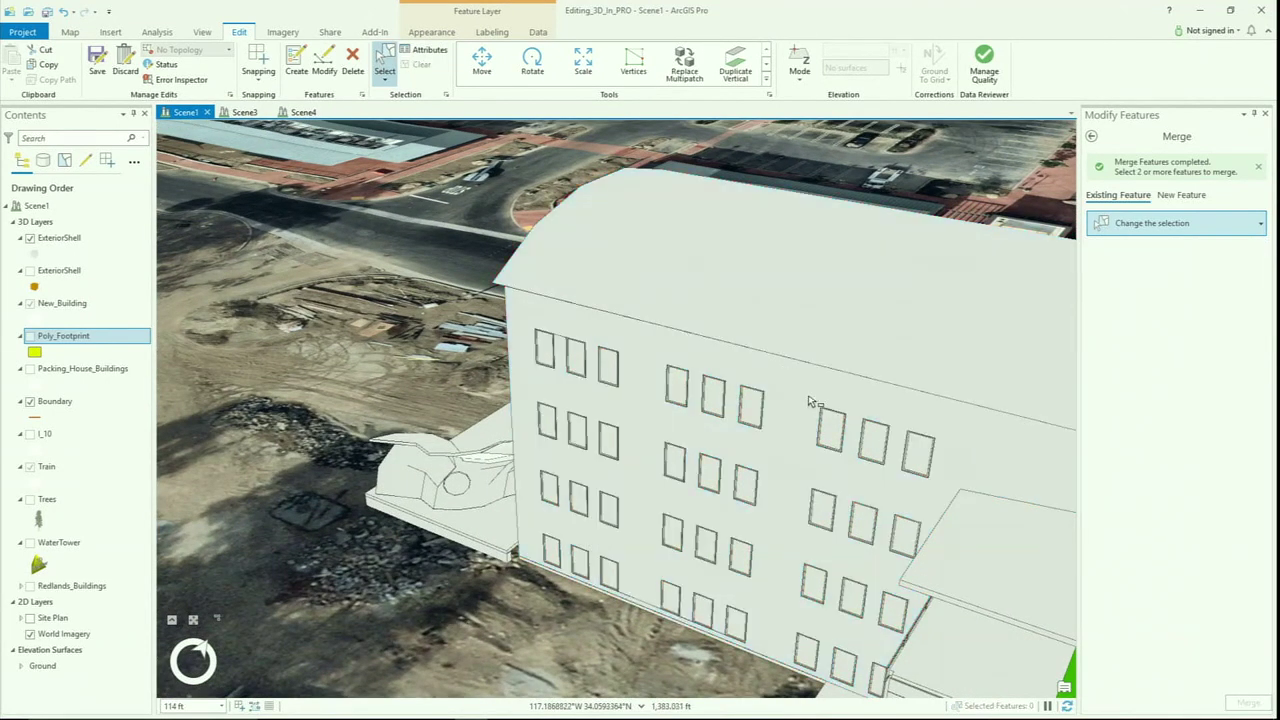
- Check that the merged roof and courtyard wall select as one feature, clear the selection, and view the whole building from the courtyard side
click(810, 400)
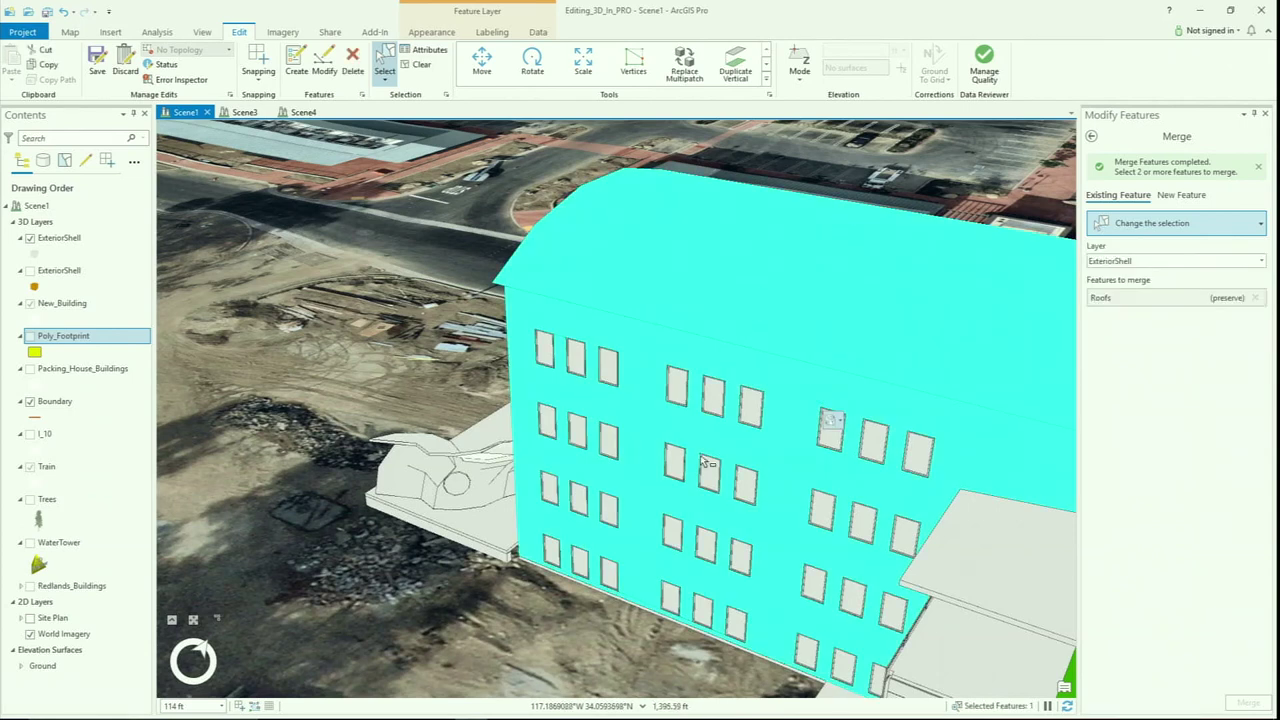
click(375, 601)
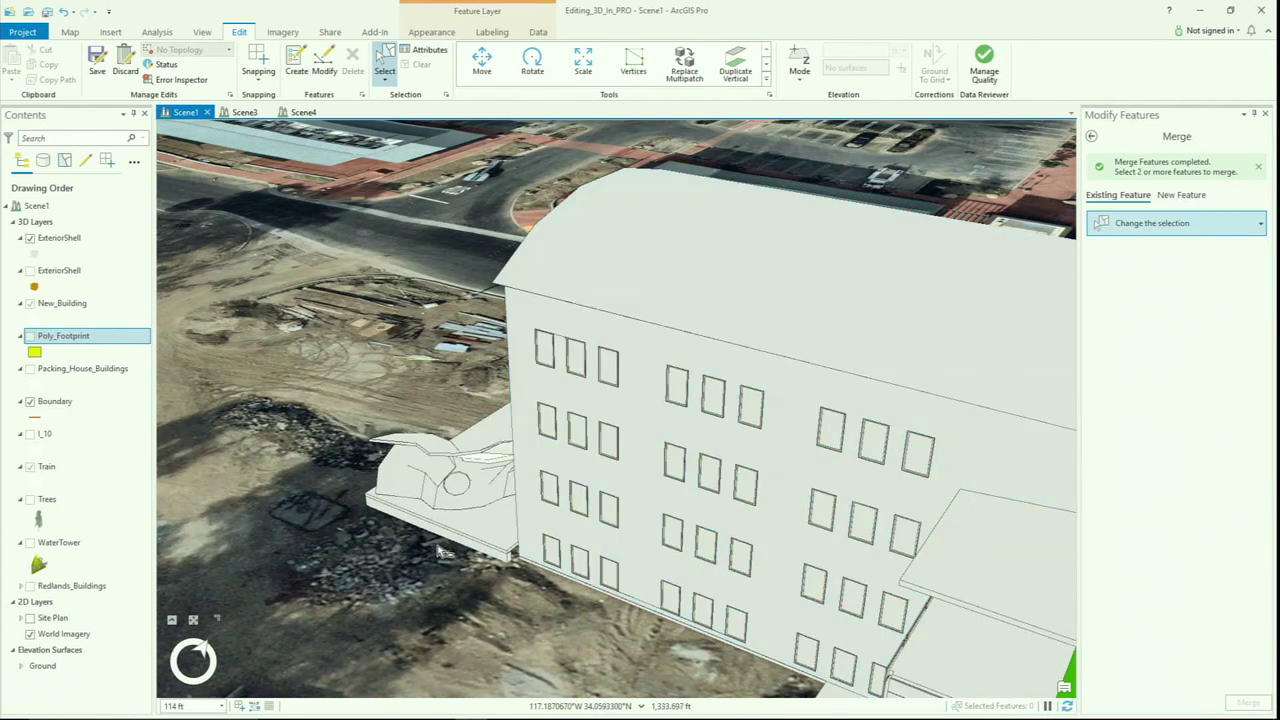
middle_drag(431, 529, 432, 530)
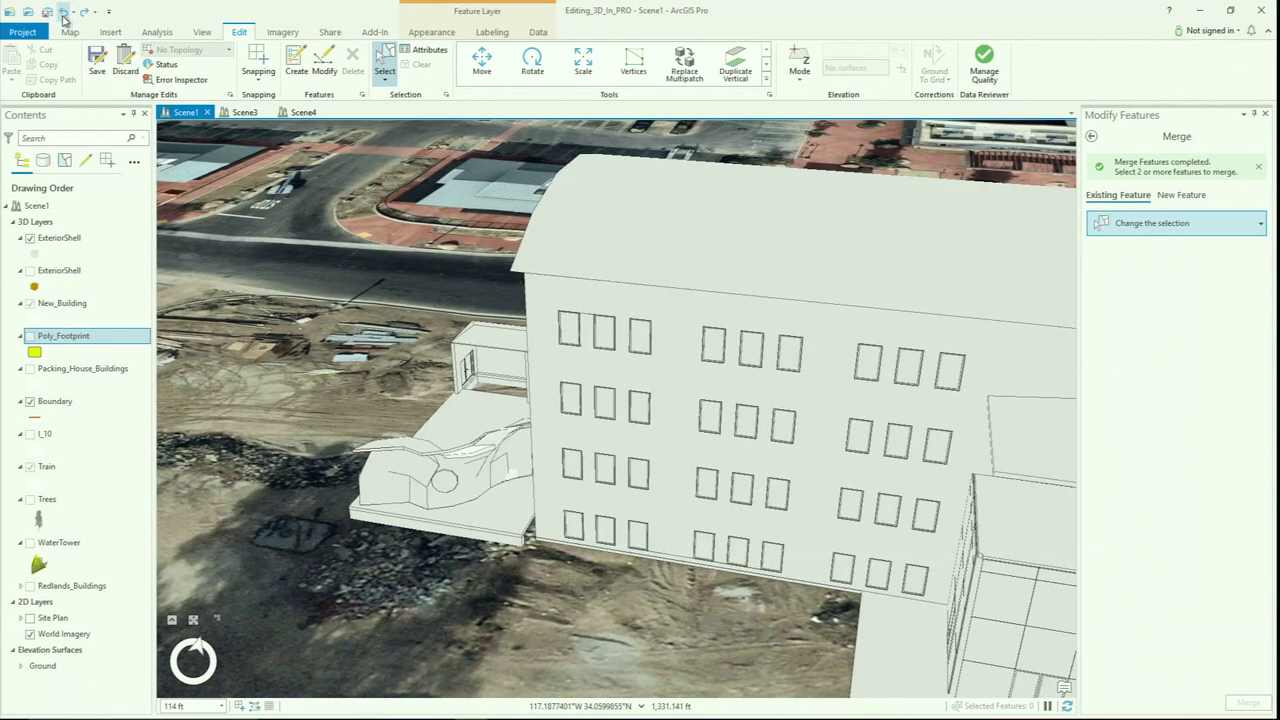
scroll(549, 502, down, 5)
middle_drag(549, 502, 738, 464)
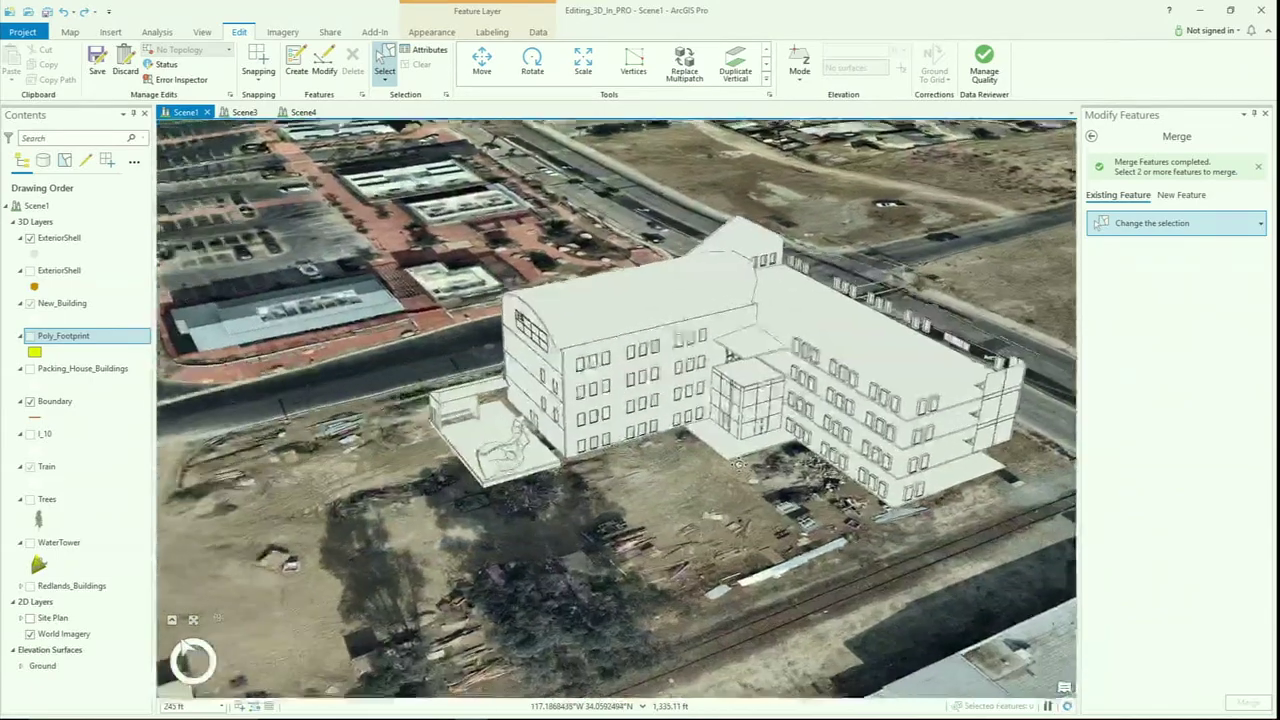
scroll(738, 464, up, 3)
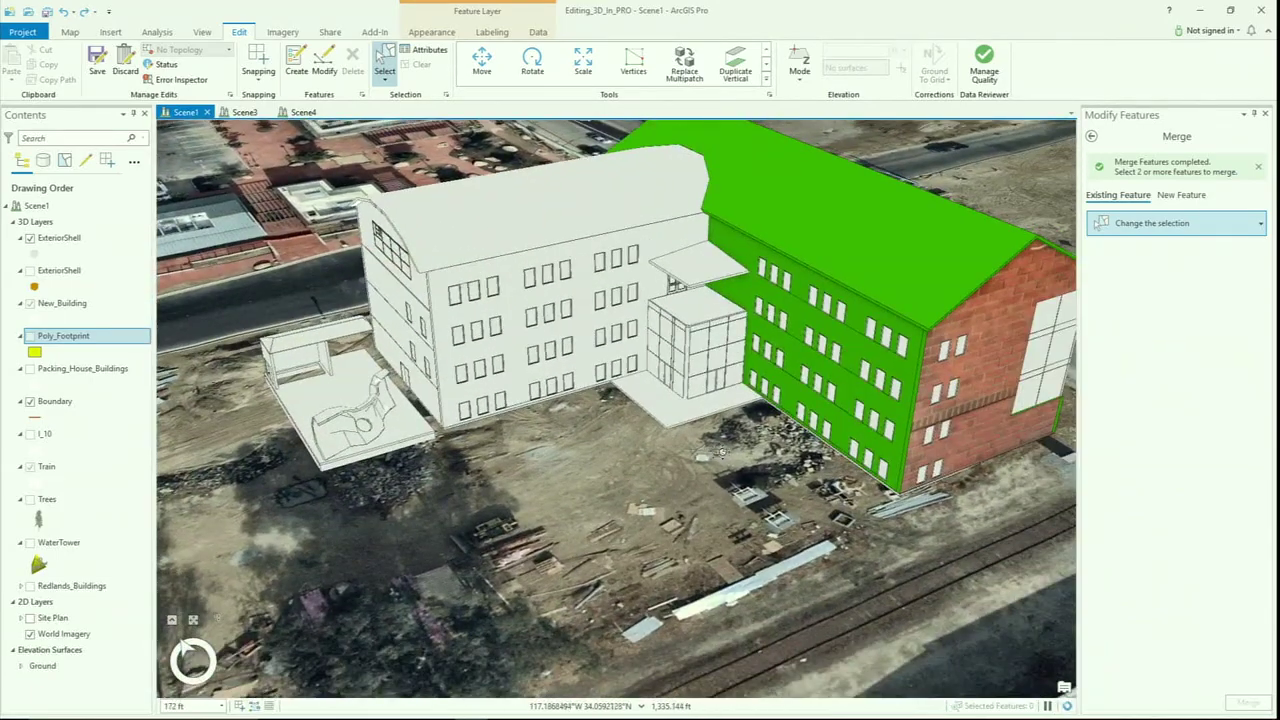
scroll(720, 452, up, 2)
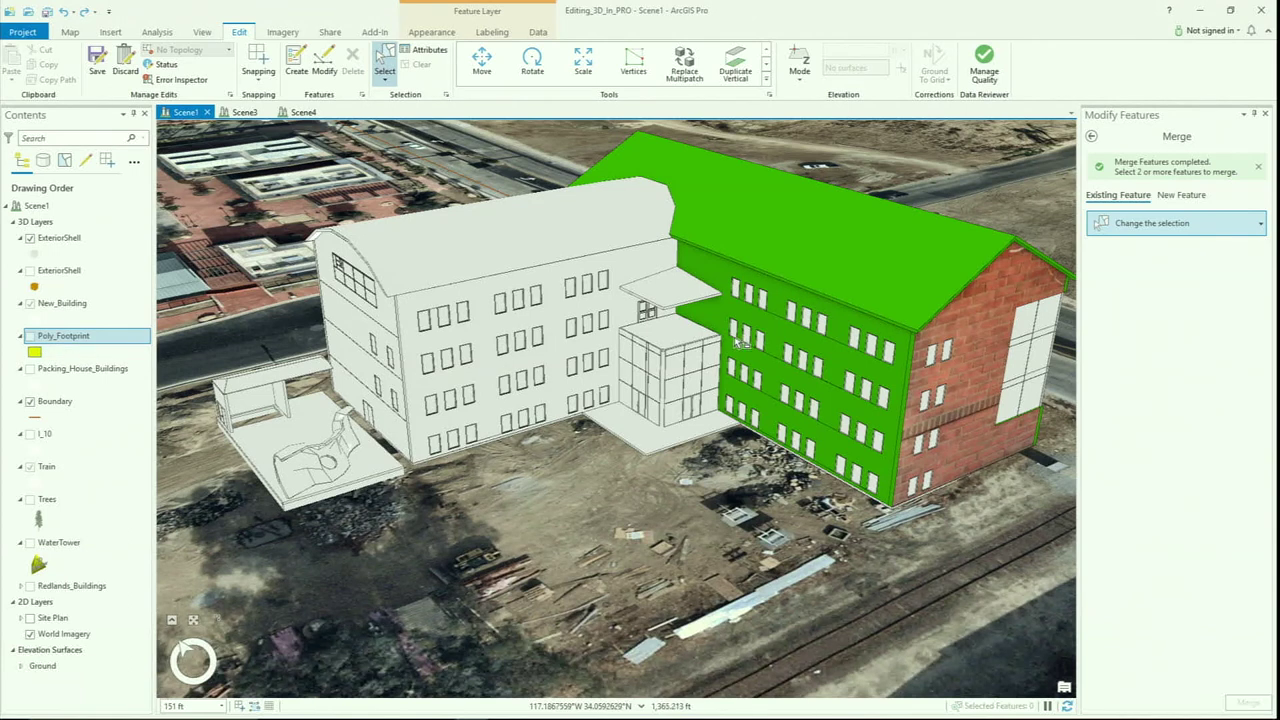
- Show the Poly_Footprint layer and change its polygon symbol's solid fill to an animated fill of type Water
click(30, 336)
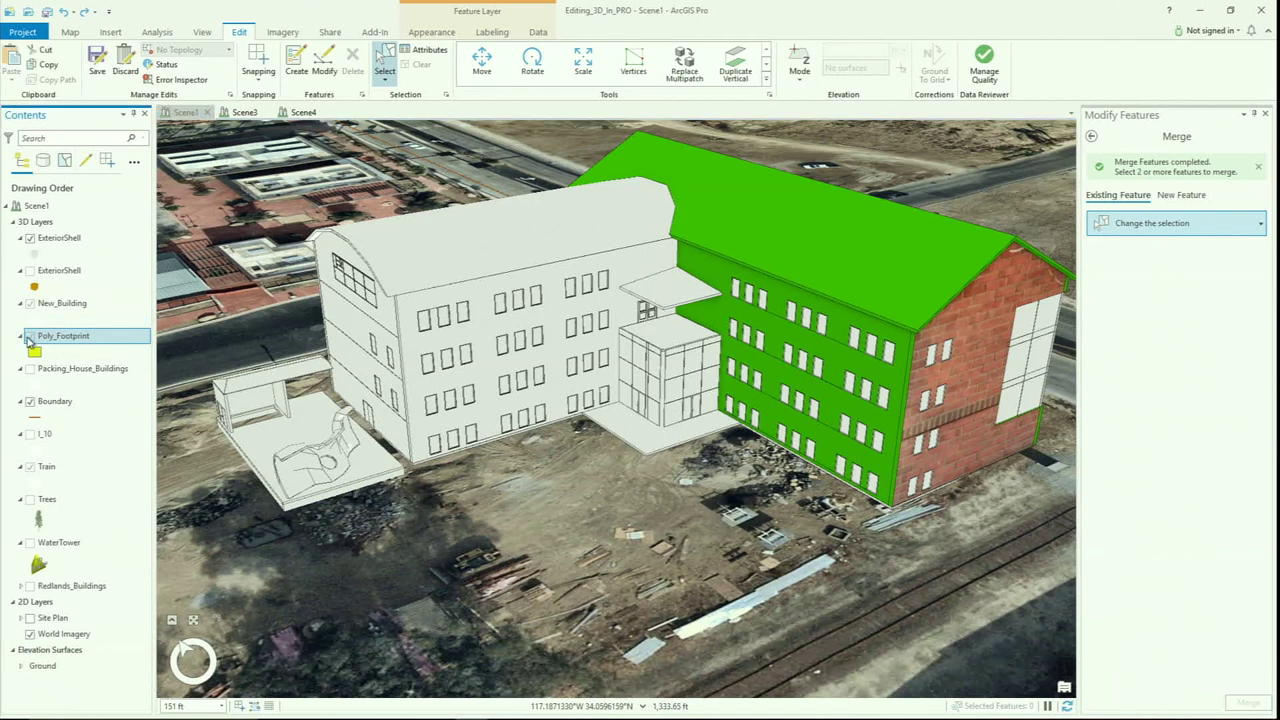
middle_drag(459, 478, 645, 484)
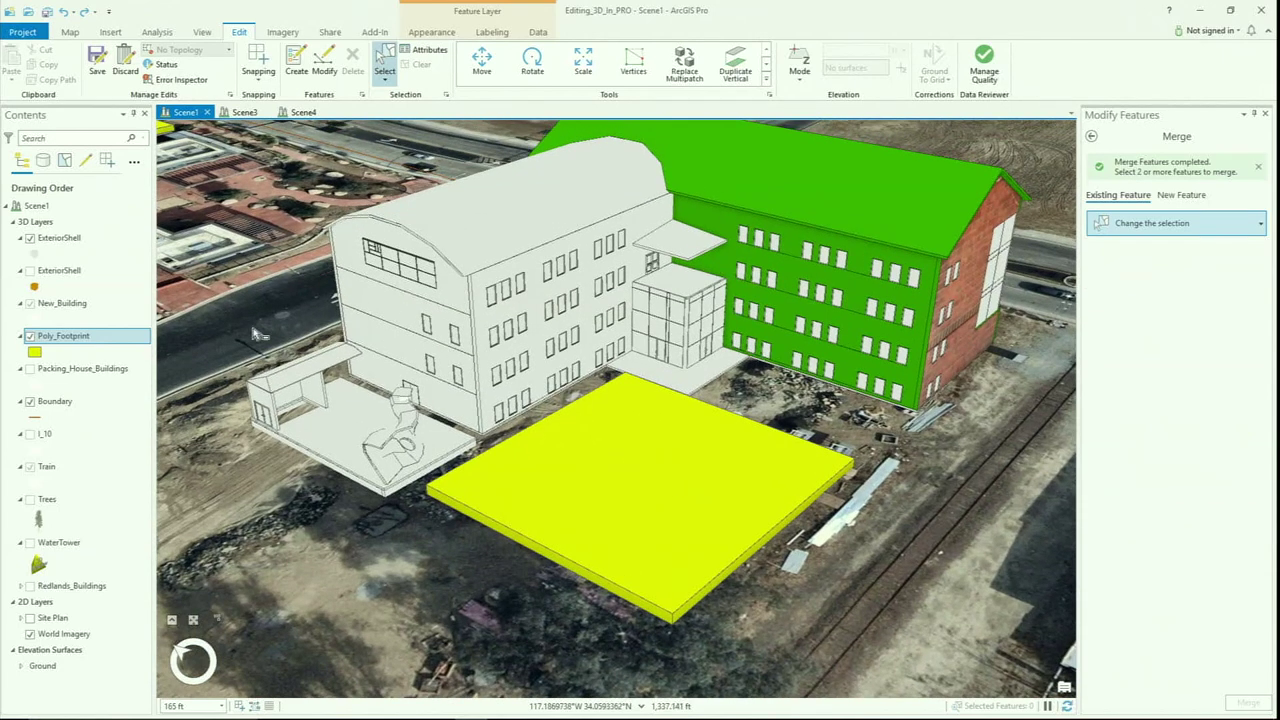
click(37, 355)
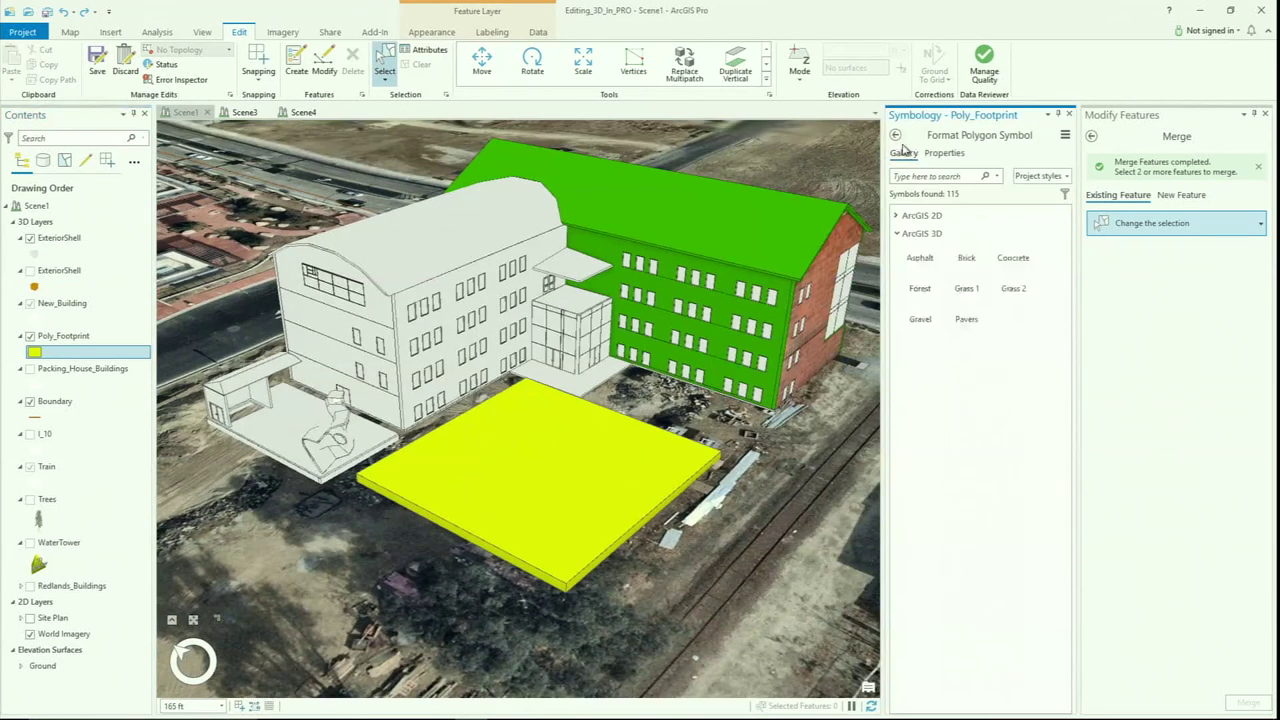
click(955, 155)
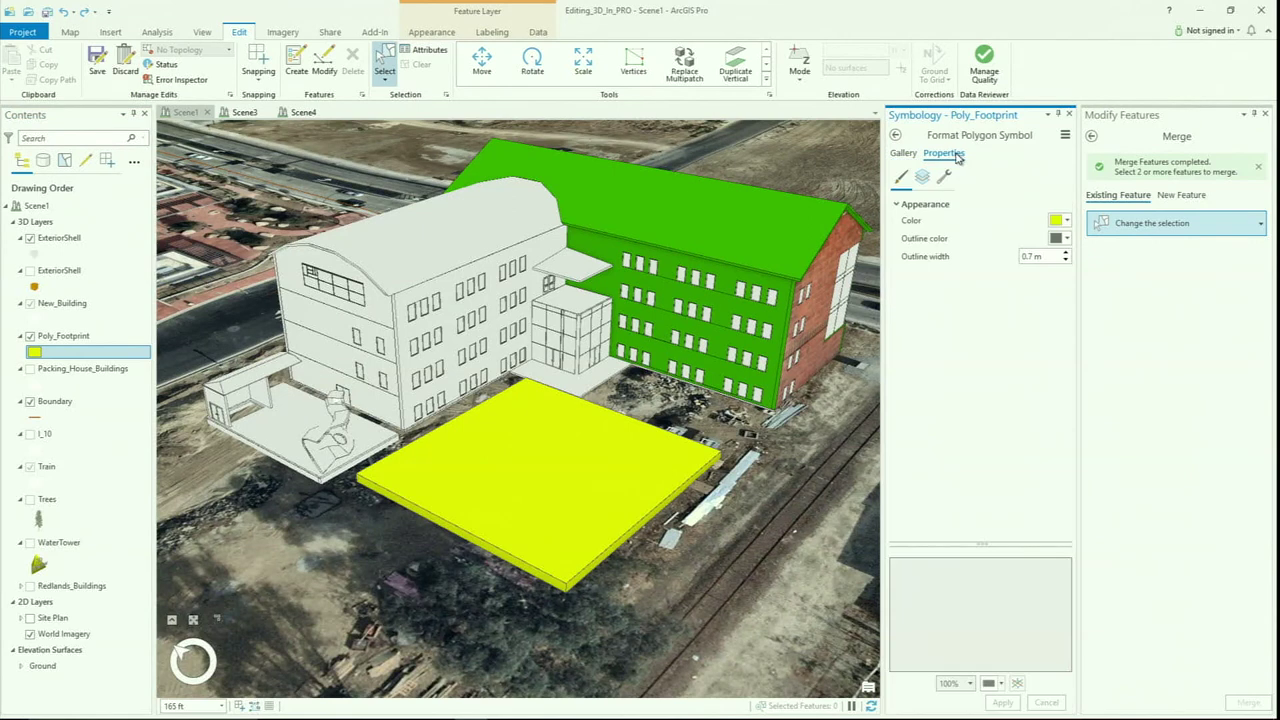
click(923, 178)
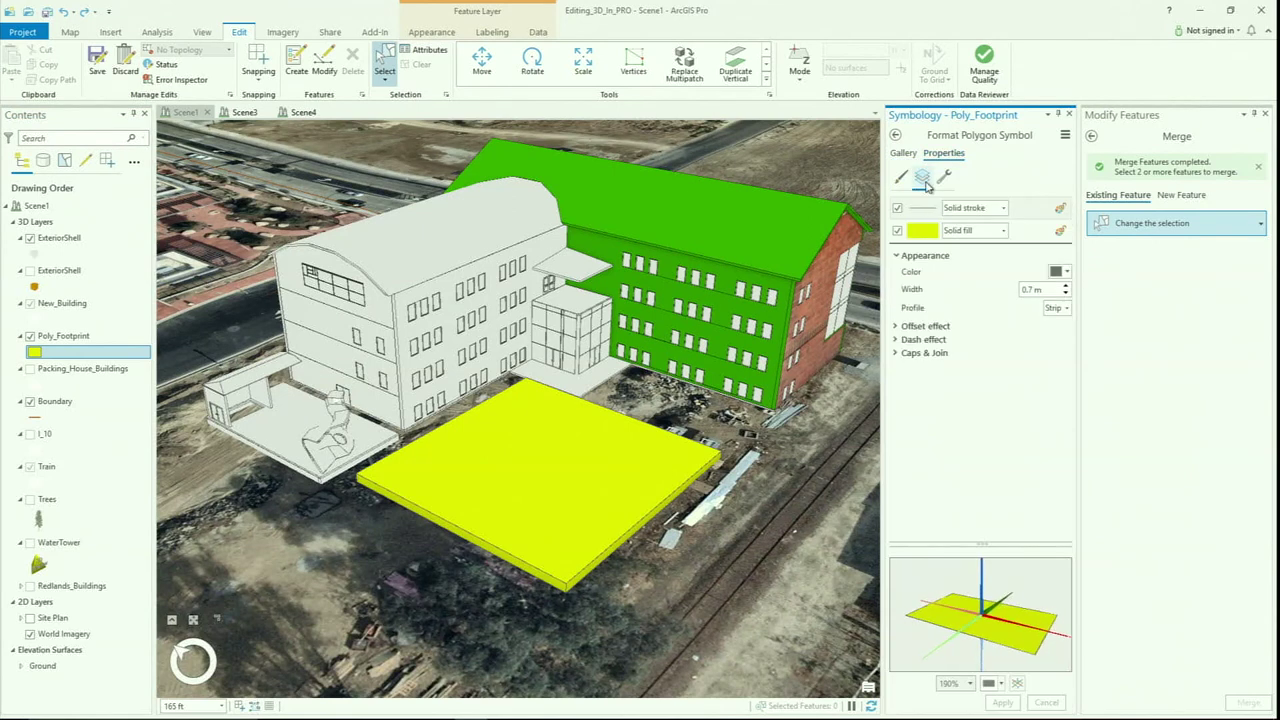
click(1003, 231)
click(975, 310)
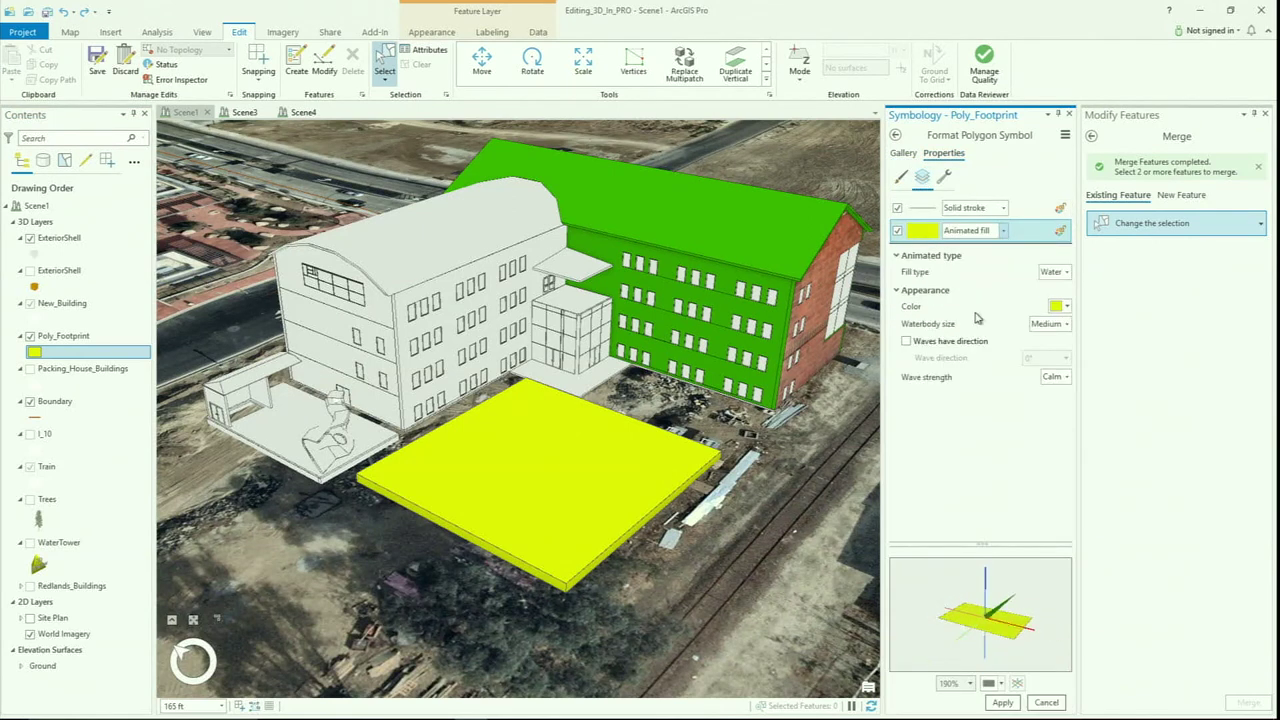
click(1066, 273)
click(1066, 285)
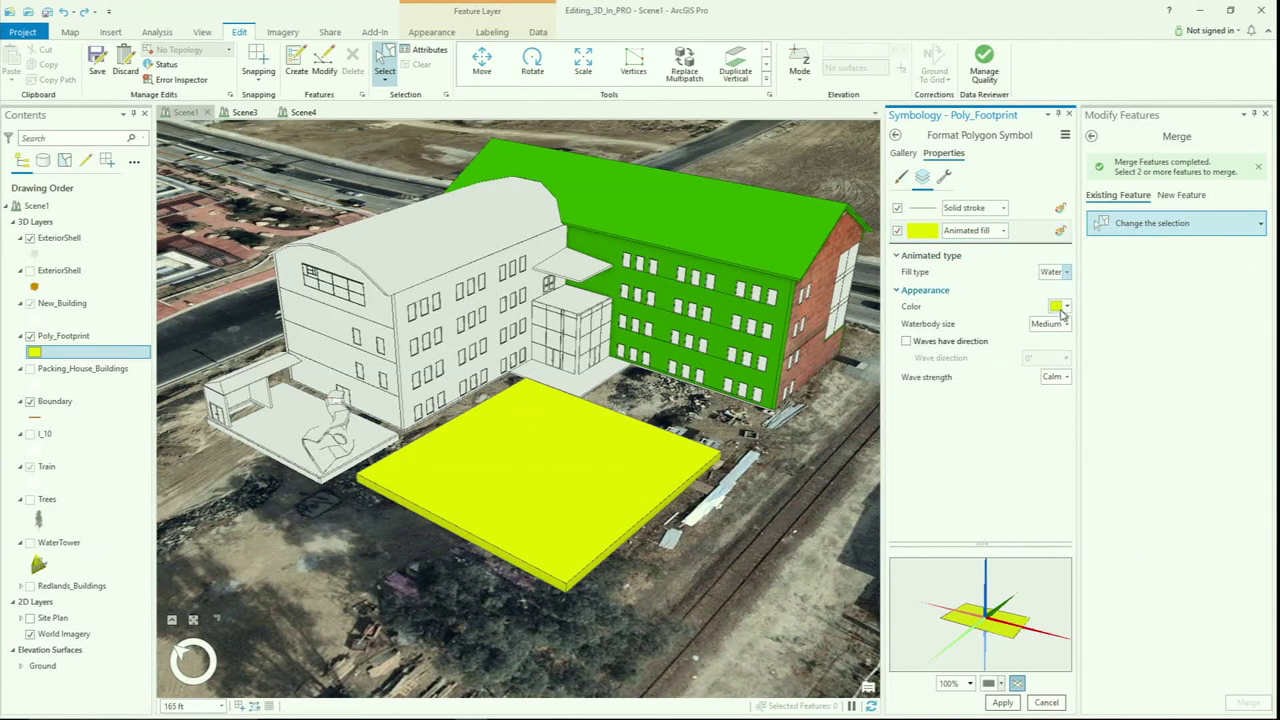
- Make the water fill light blue with Medium waterbody size, waves directed at 135° and Rippled wave strength, and apply the symbol
click(1066, 307)
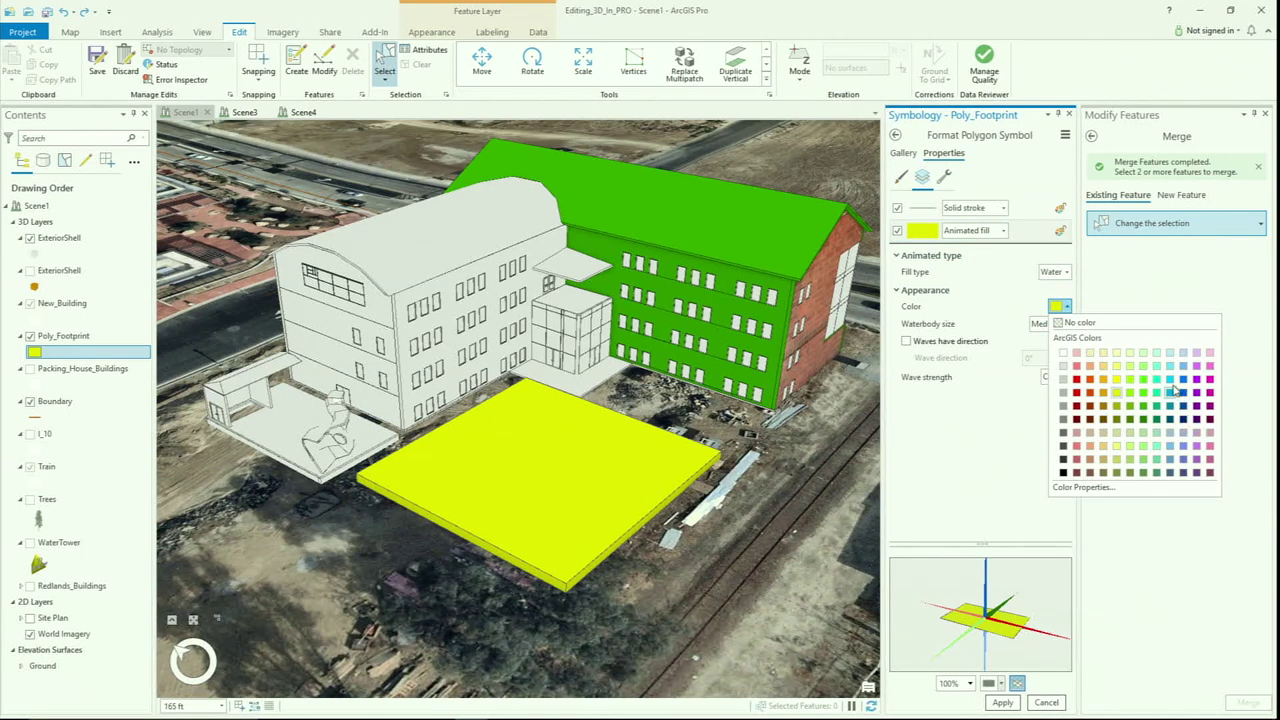
click(1171, 379)
click(1068, 326)
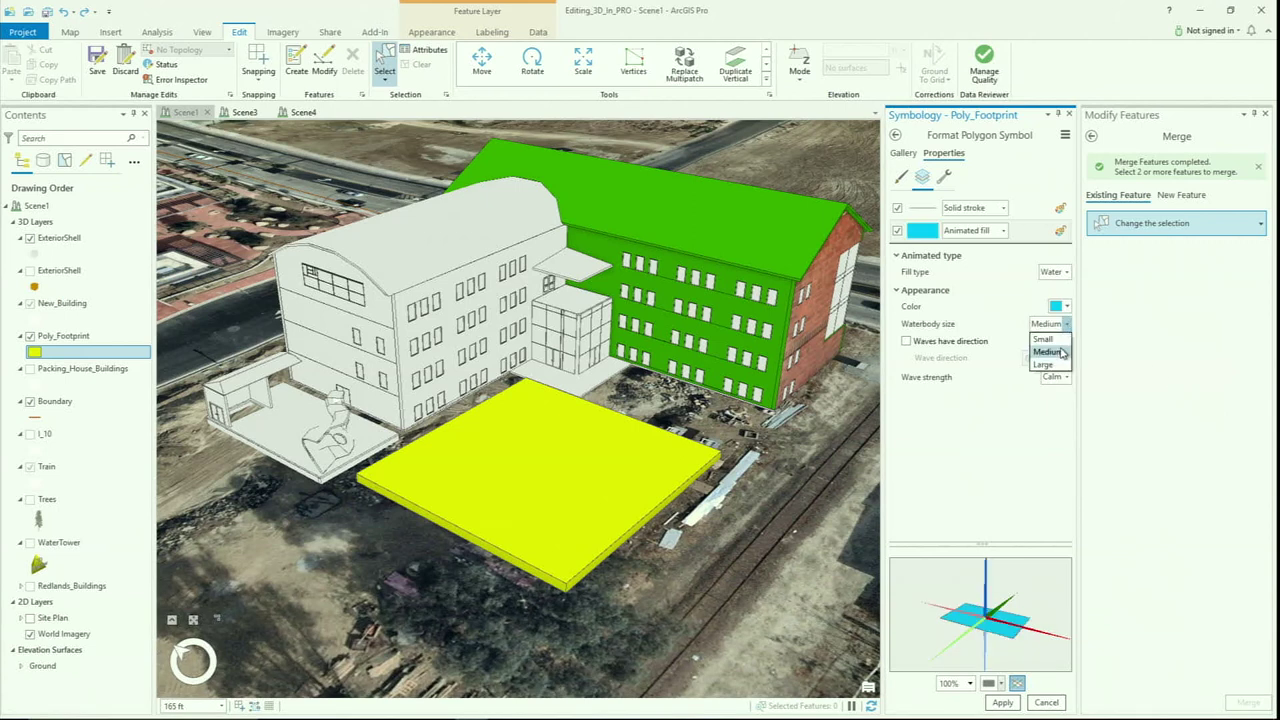
click(1062, 353)
click(932, 345)
click(1064, 358)
click(1066, 376)
click(1062, 406)
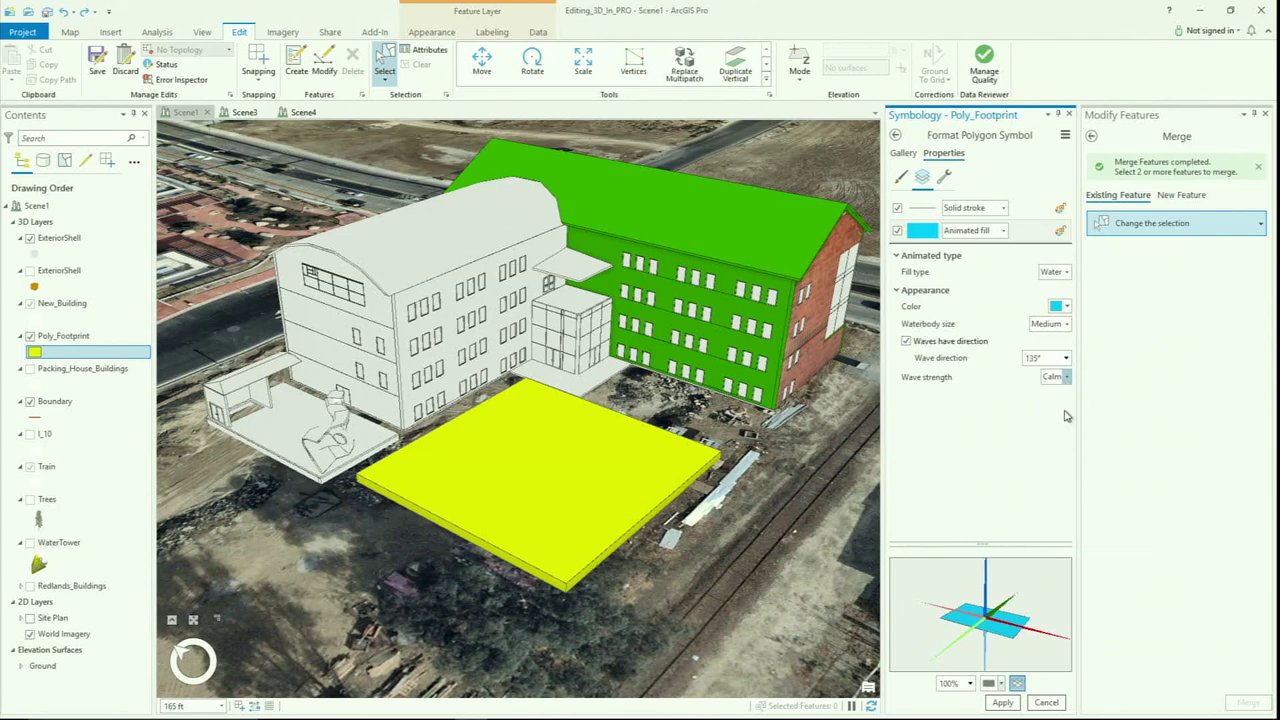
click(1002, 703)
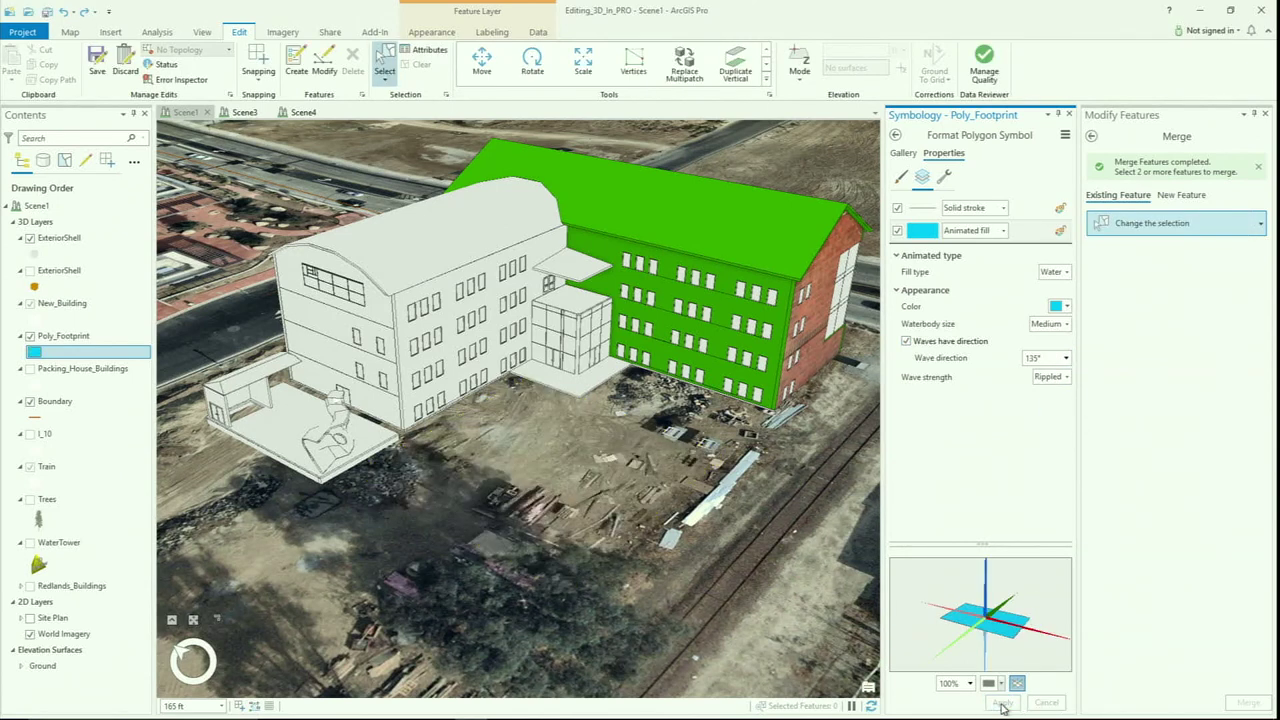
- Examine the courtyard footprint's animated water surface and the building's reflections close up, from several angles and from farther away
scroll(660, 462, up, 1)
scroll(658, 460, up, 5)
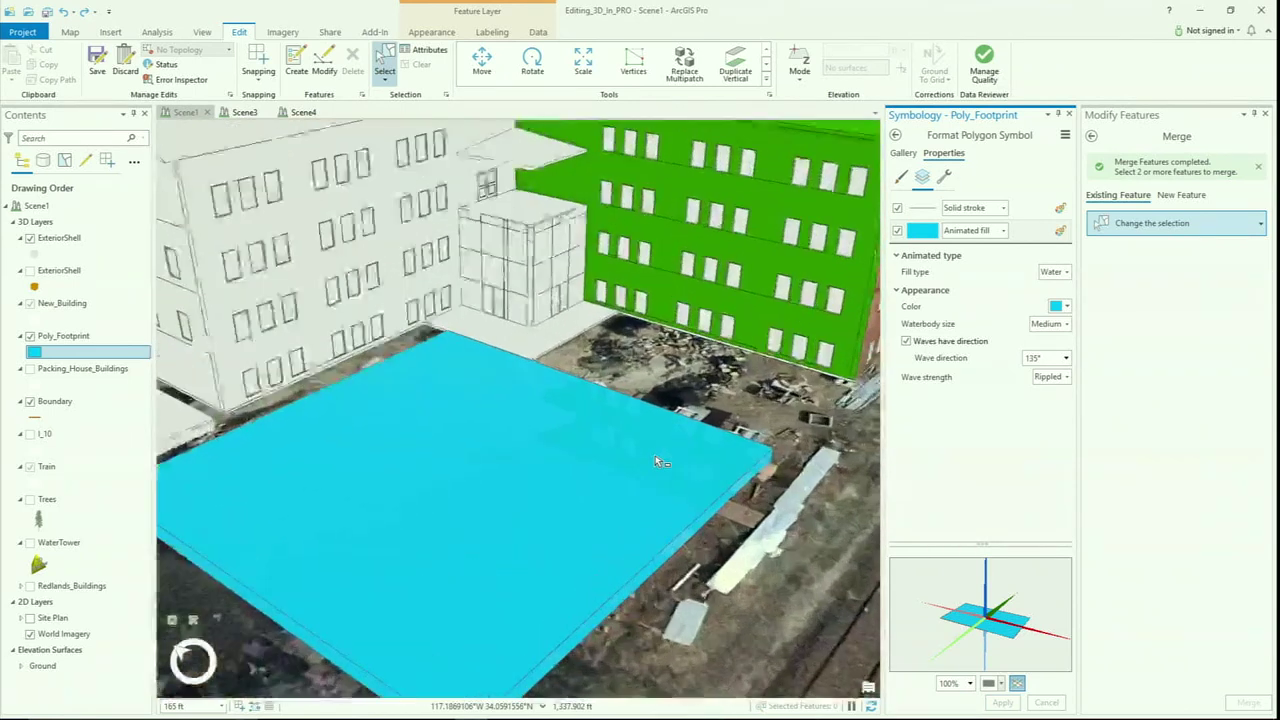
key(w)
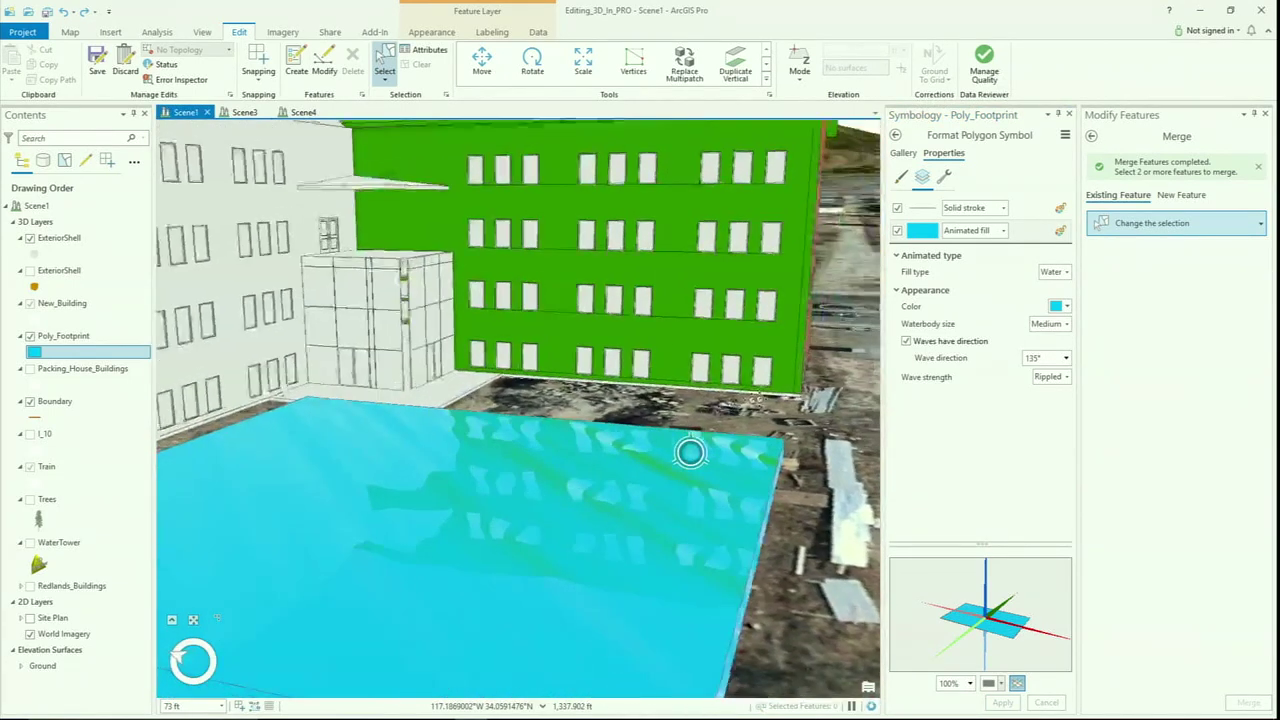
key(a)
key(s)
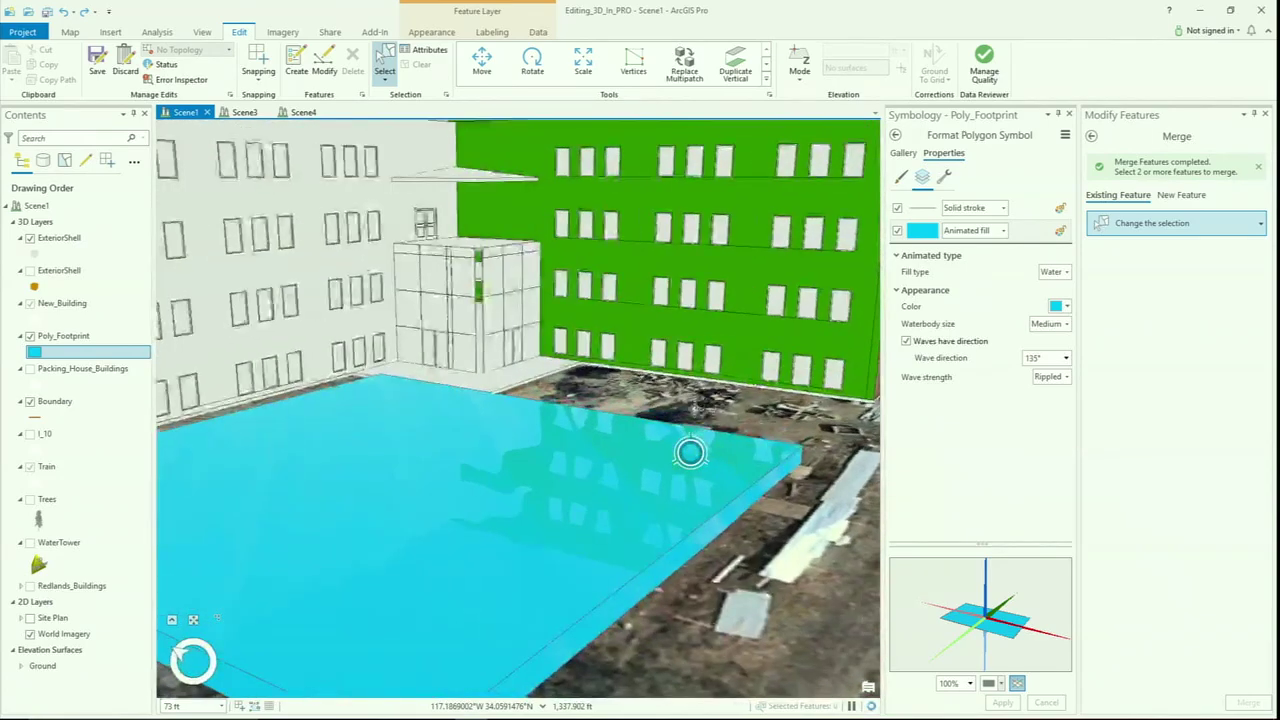
key(w)
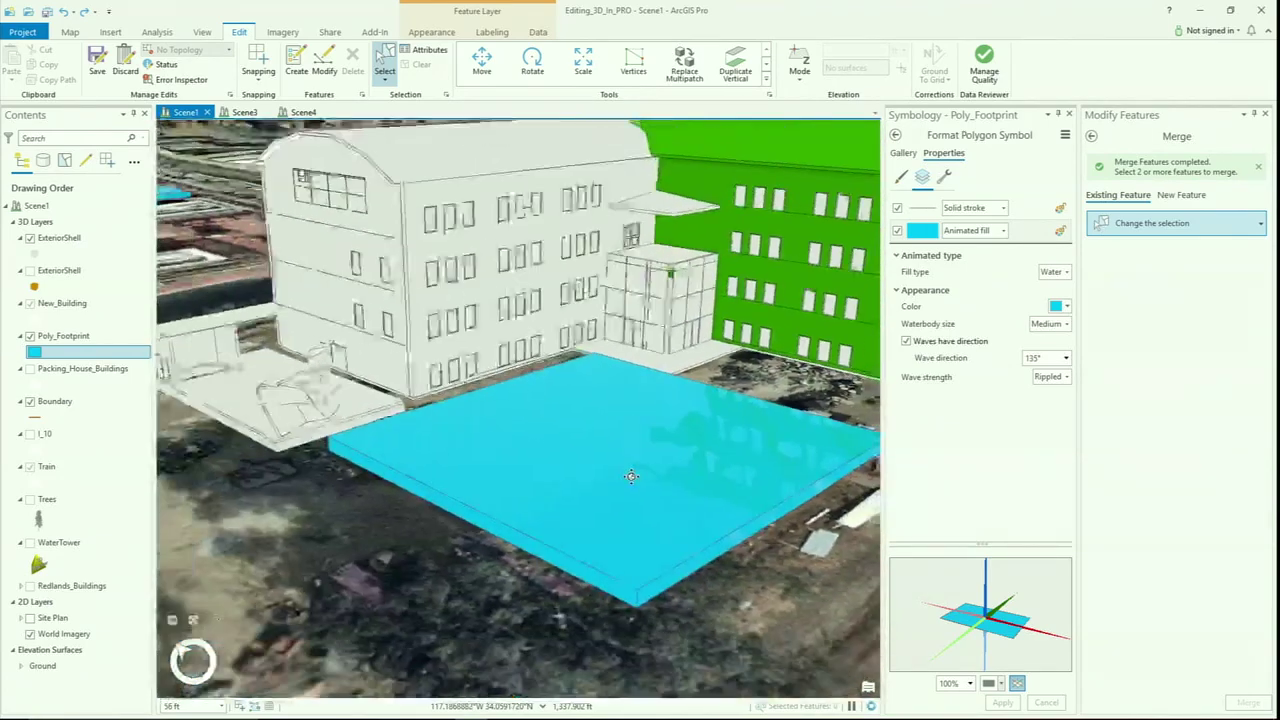
scroll(770, 463, up, 5)
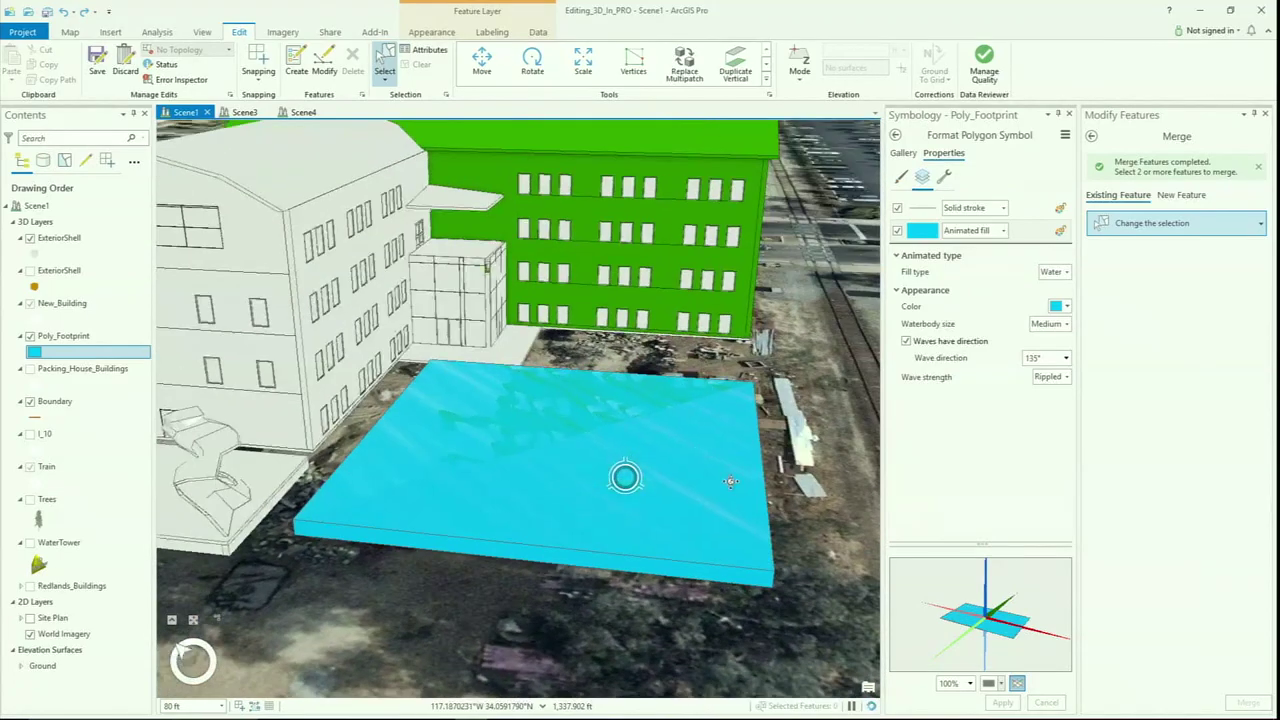
scroll(669, 437, down, 3)
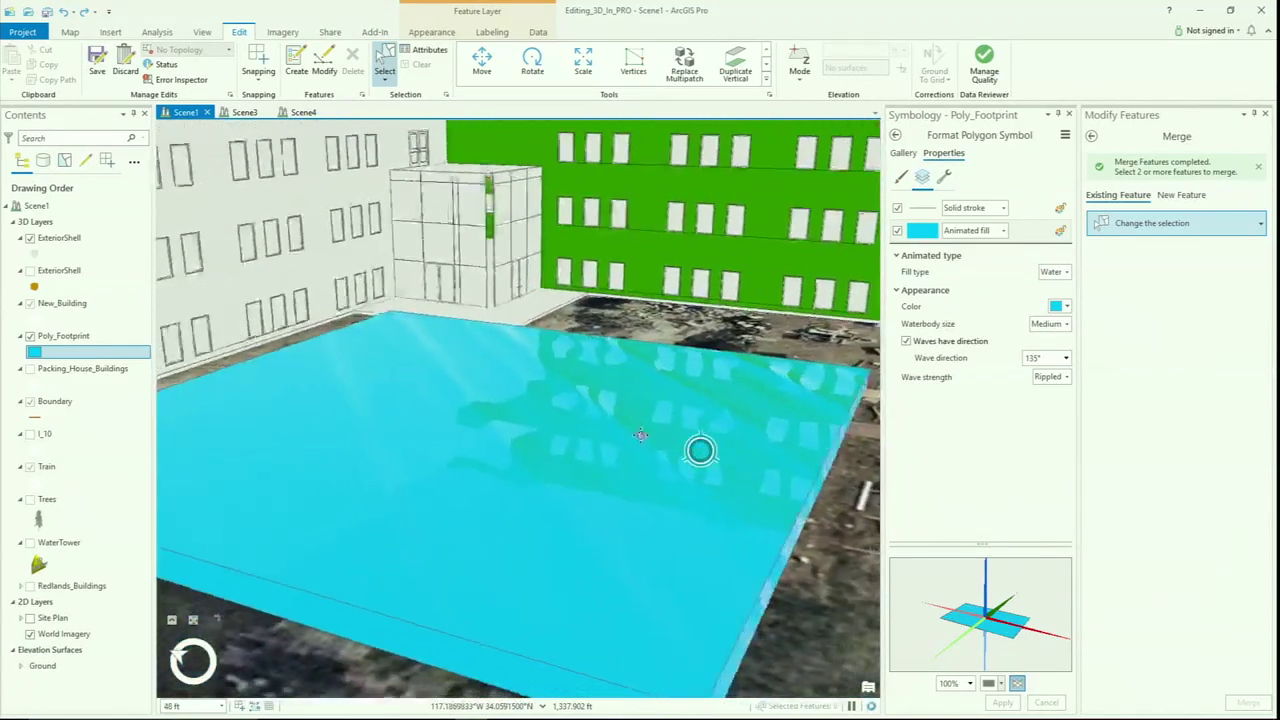
key(a)
scroll(607, 442, down, 8)
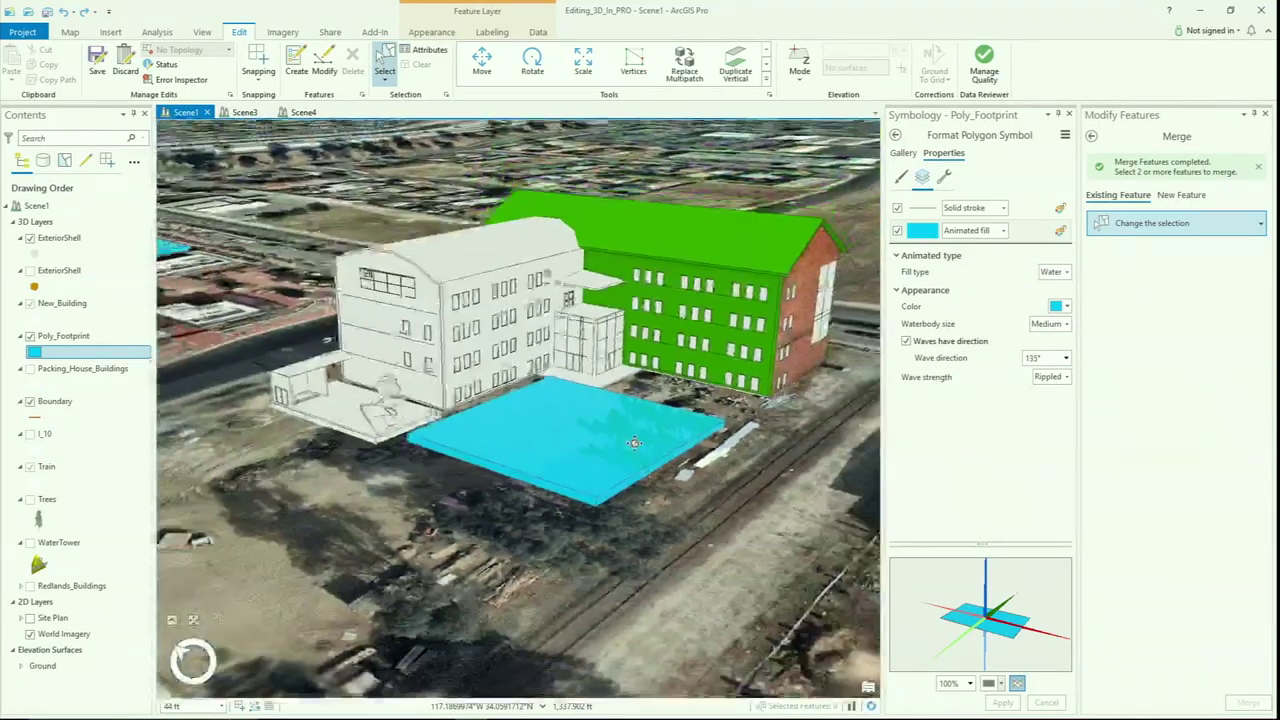